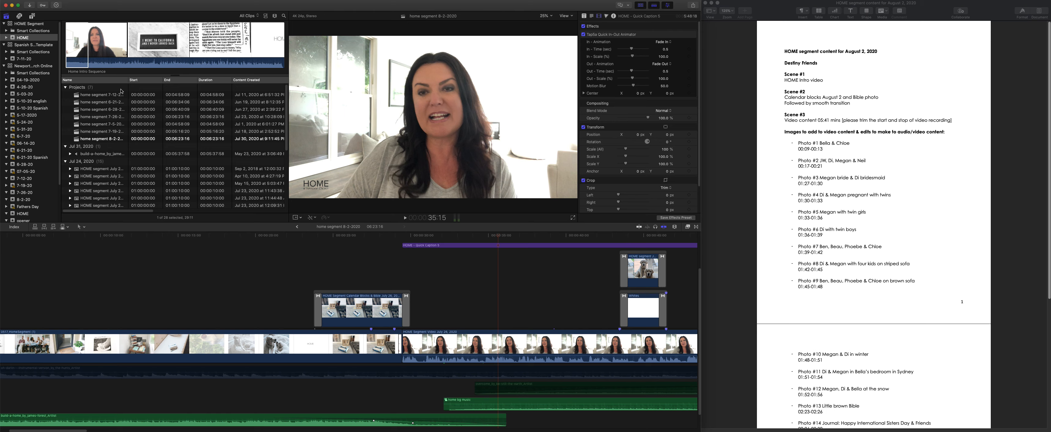
- Widen the browser's Name column and move the existing home segment 8-2-2020 project to the trash
drag(128, 79, 142, 80)
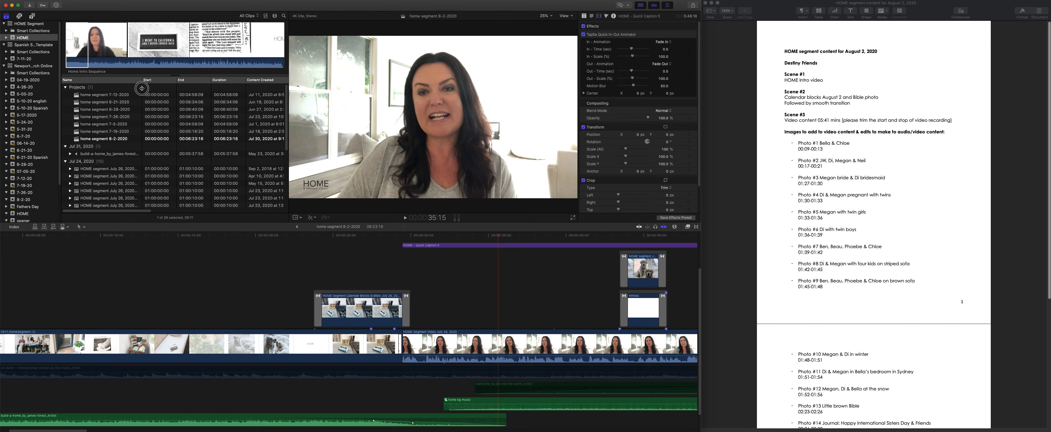
click(98, 140)
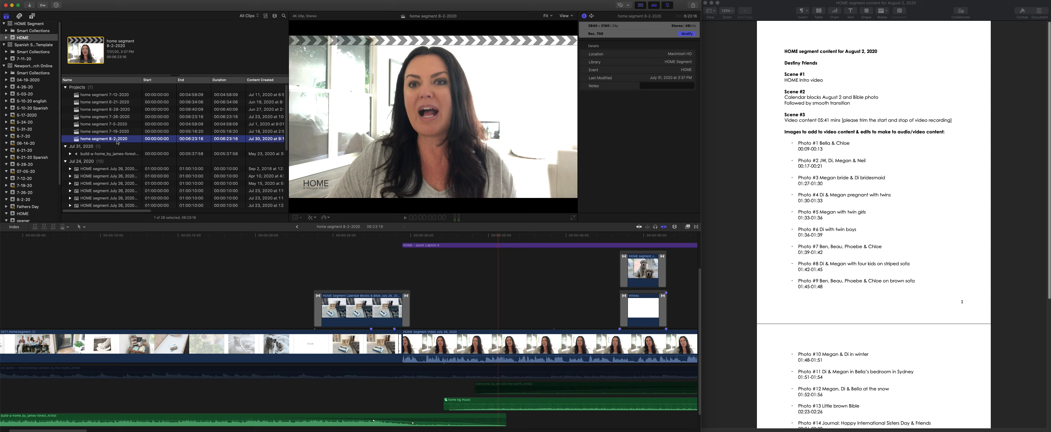
right_click(116, 139)
click(134, 183)
- Duplicate the home segment 7-26-2020 project in the HOME event
click(120, 132)
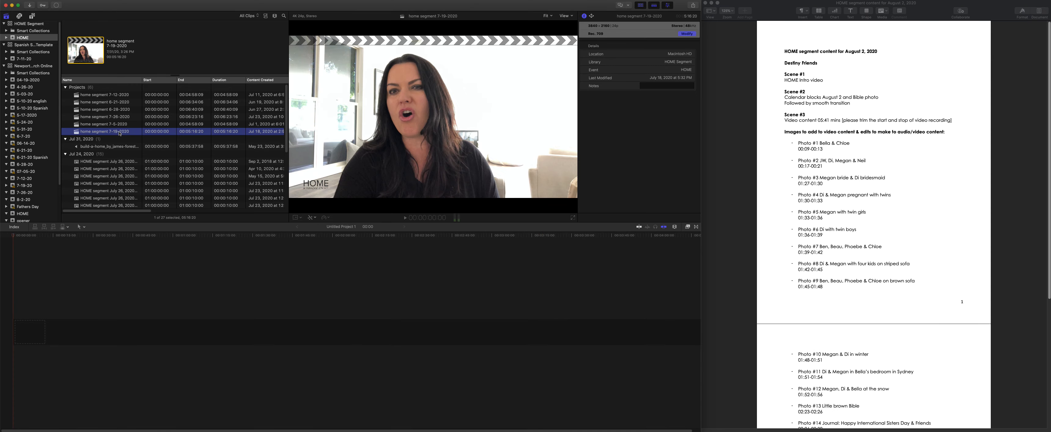
click(120, 117)
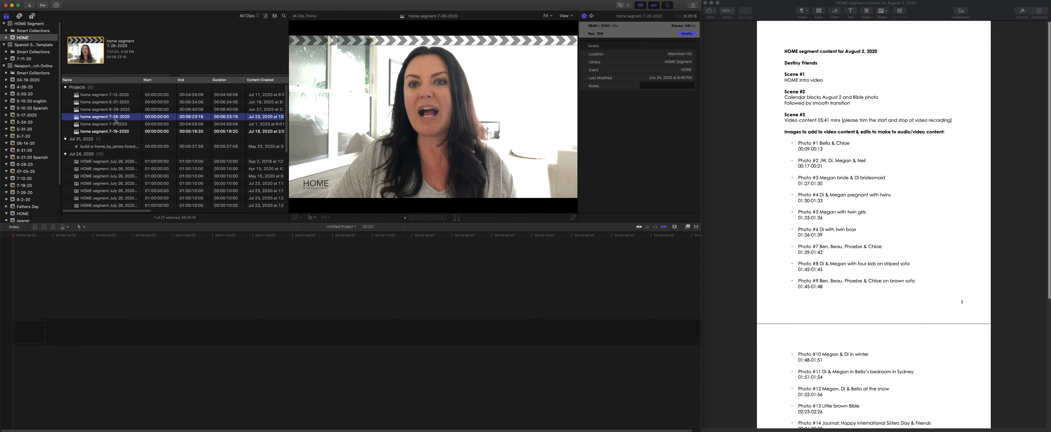
key(super+d)
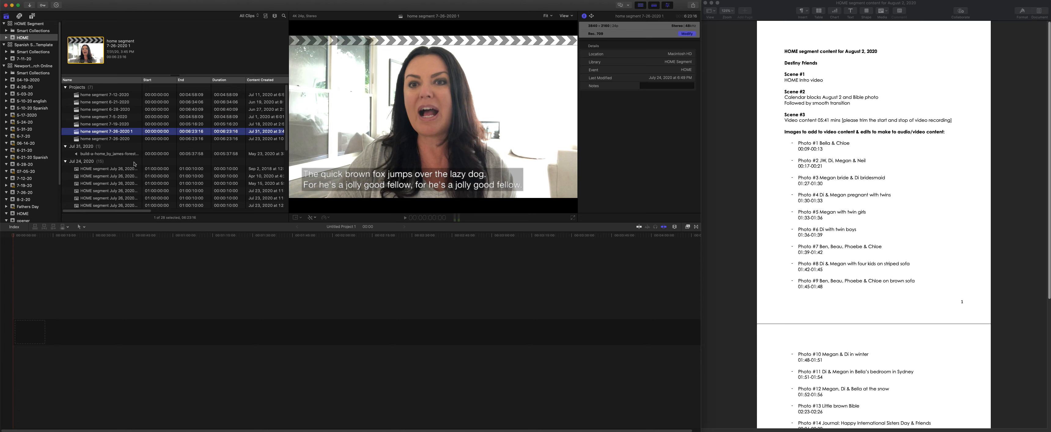
click(130, 132)
key(BackSpace)
key(BackSpace)
text(2)
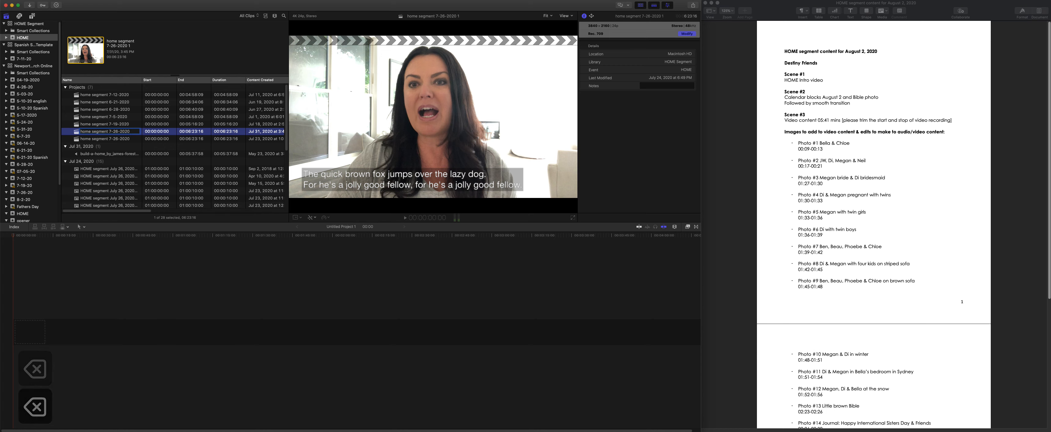
key(Return)
- Rename the duplicated project as home segment 8-2-2020
click(132, 131)
key(Right)
key(BackSpace)
key(BackSpace)
key(BackSpace)
key(BackSpace)
key(BackSpace)
key(BackSpace)
key(BackSpace)
key(BackSpace)
key(BackSpace)
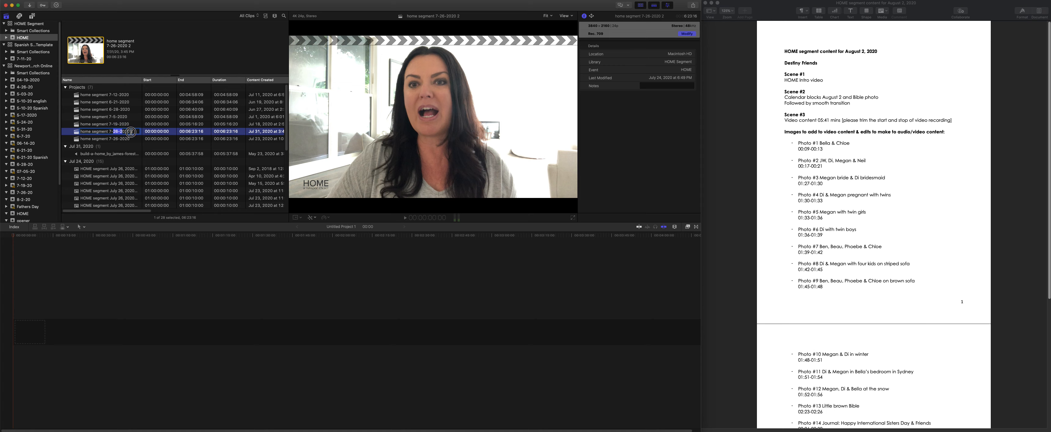
key(BackSpace)
key(BackSpace)
text(8-2-2020)
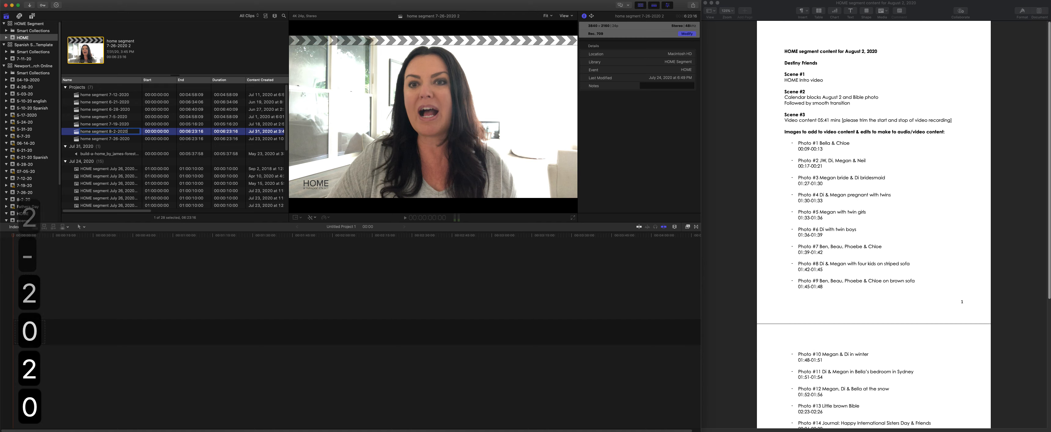
key(Return)
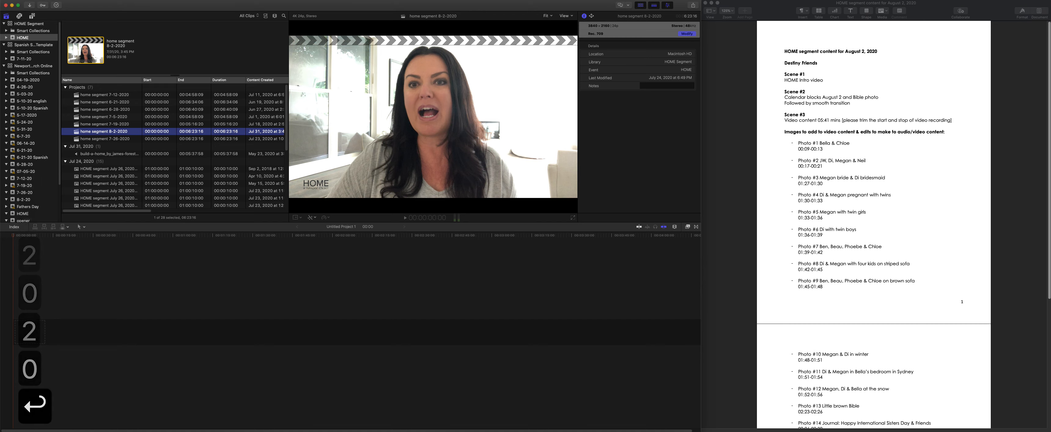
- Open the home segment 8-2-2020 project and bring the beginning of its timeline into view
double_click(96, 133)
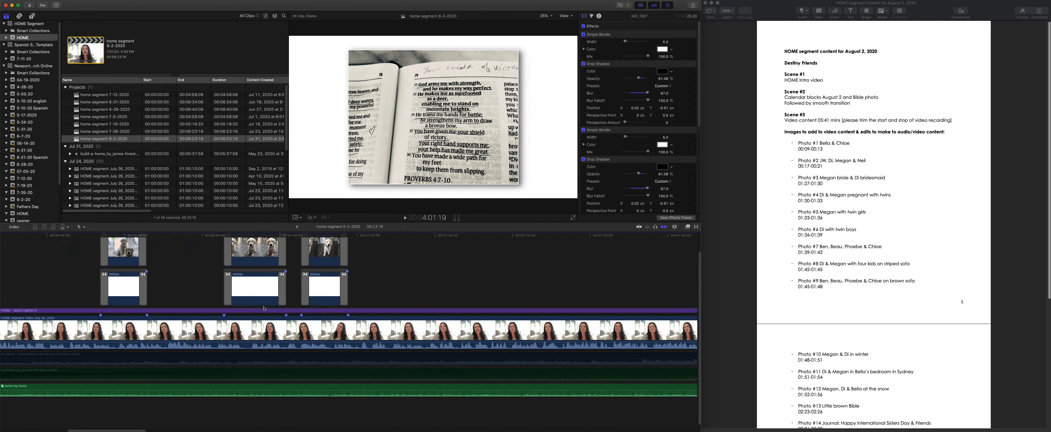
scroll(263, 308, left, 15)
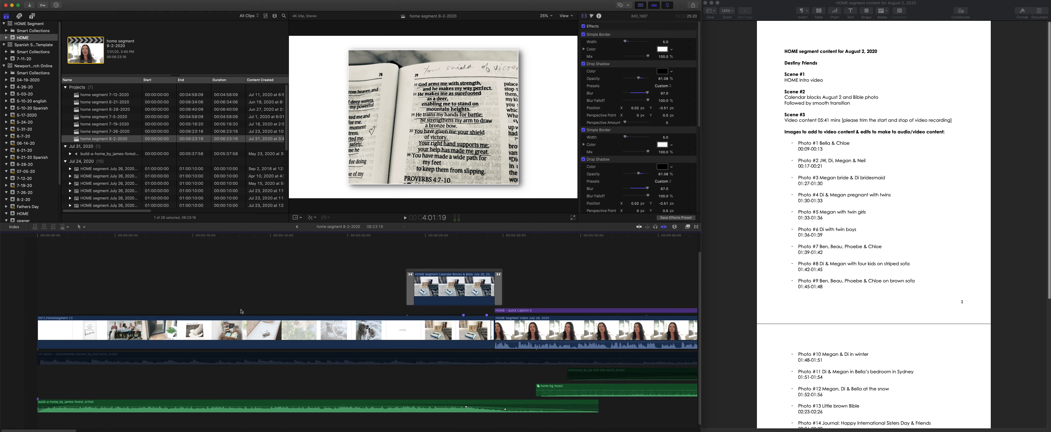
key(super+minus)
key(super+minus)
key(super+minus)
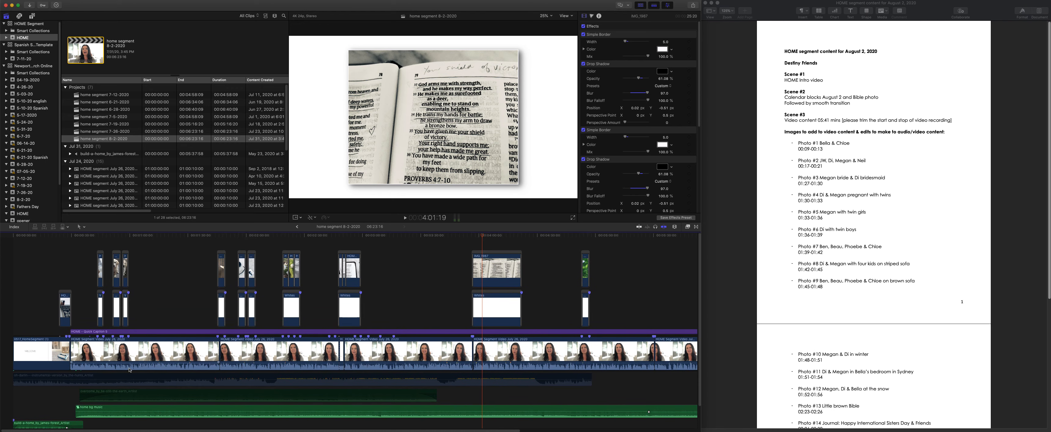
scroll(130, 370, down, 2)
key(super+equal)
key(super+equal)
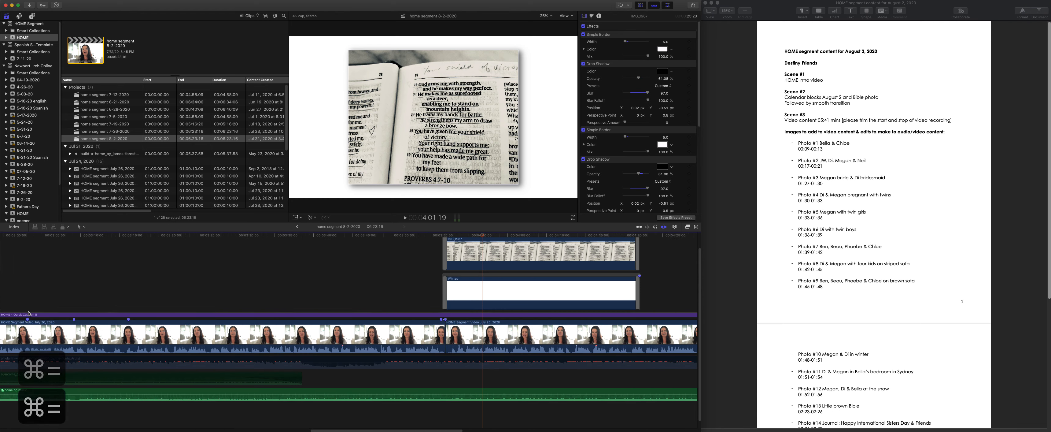
scroll(150, 316, left, 20)
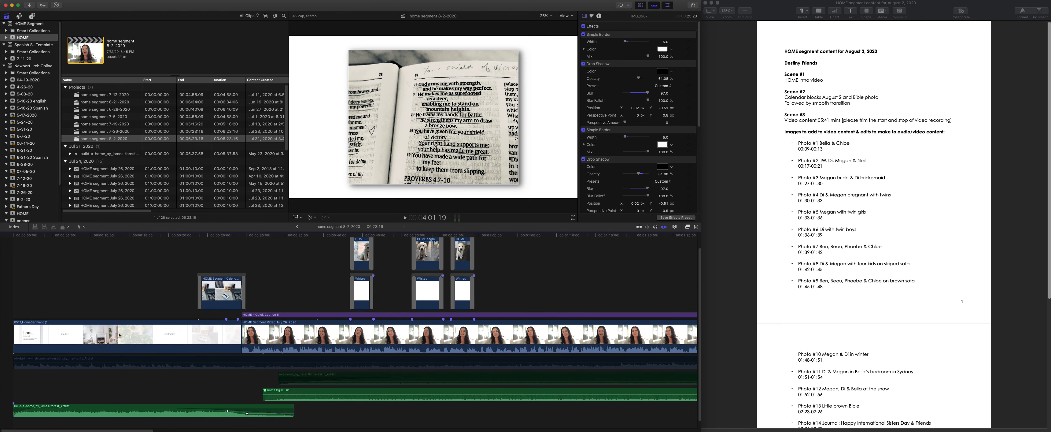
- Play portions of the HOME intro and the calendar blocks photo clip to review the opening
click(35, 238)
key(space)
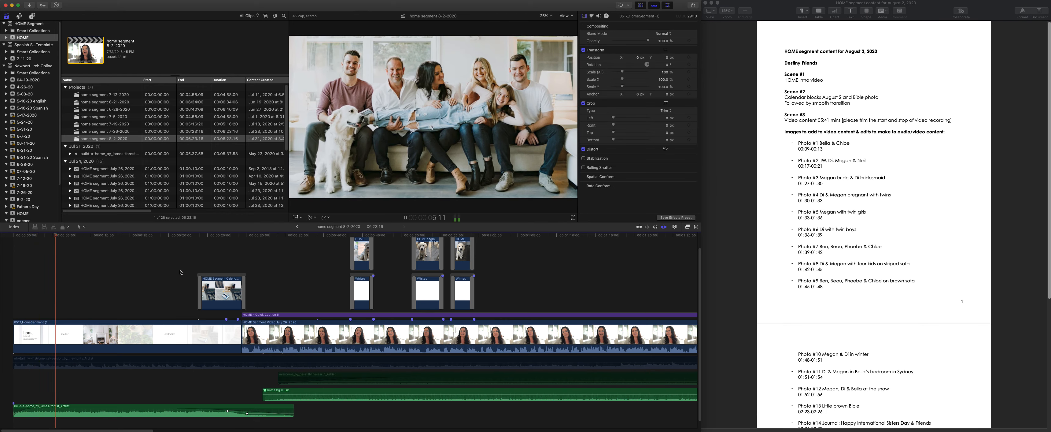
key(space)
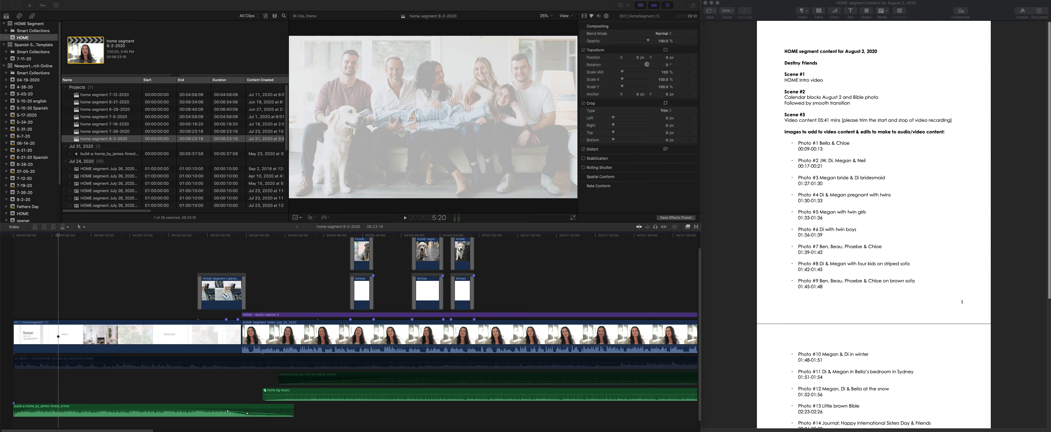
click(135, 235)
mouse_move(137, 234)
mouse_down()
mouse_move(186, 237)
mouse_move(155, 240)
mouse_up()
key(space)
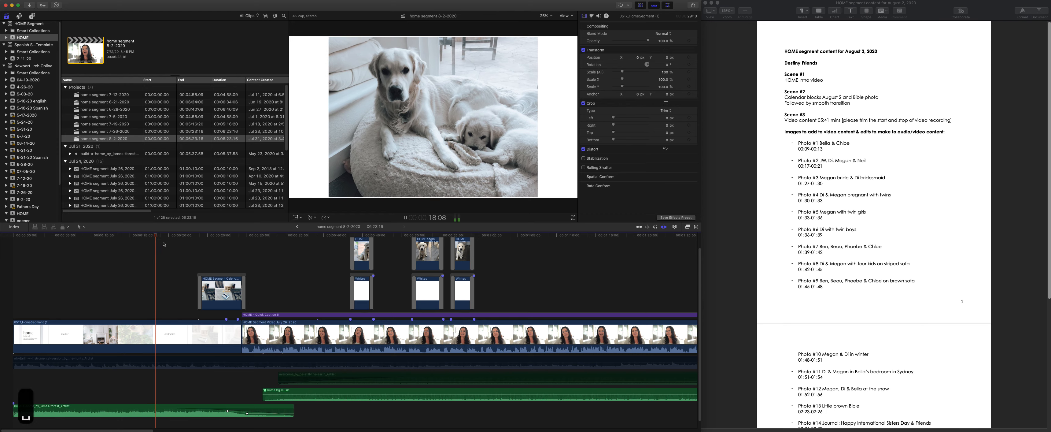
key(space)
click(211, 236)
key(space)
key(space)
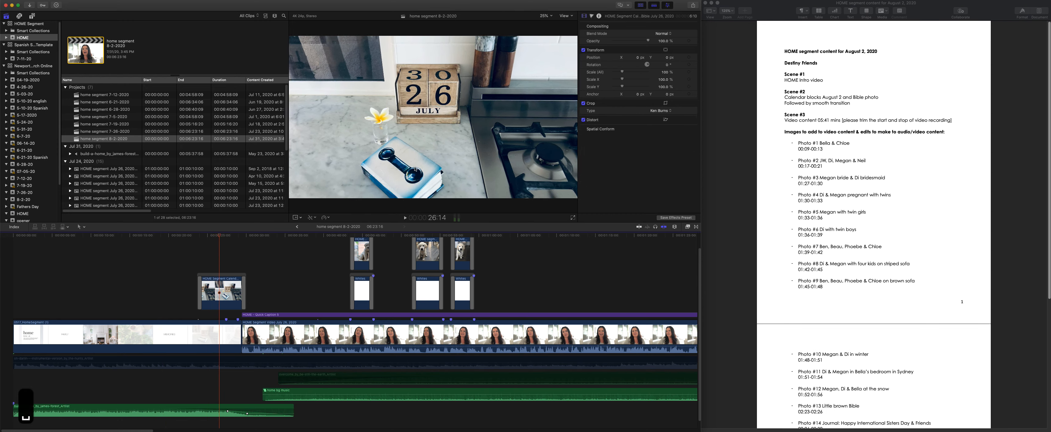
- Look through the main video clips, photo overlays and music from the main video's start to the timeline's end
click(260, 237)
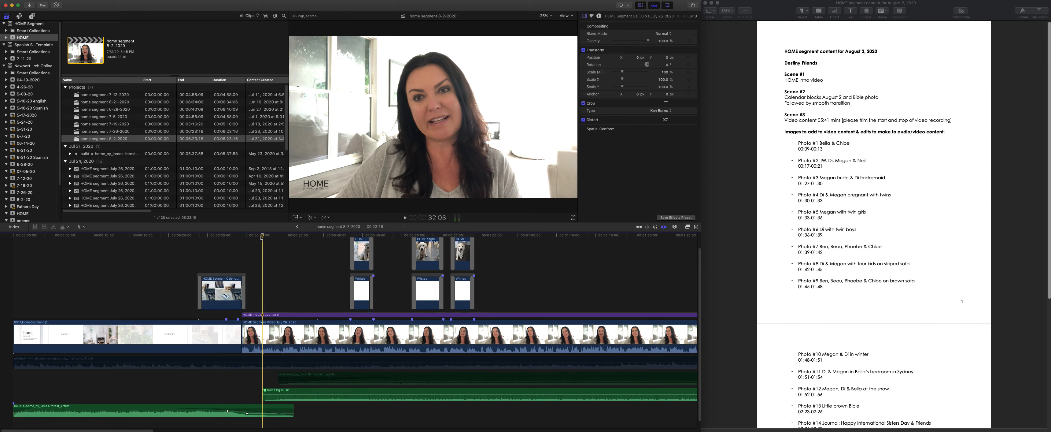
click(279, 318)
scroll(285, 330, right, 10)
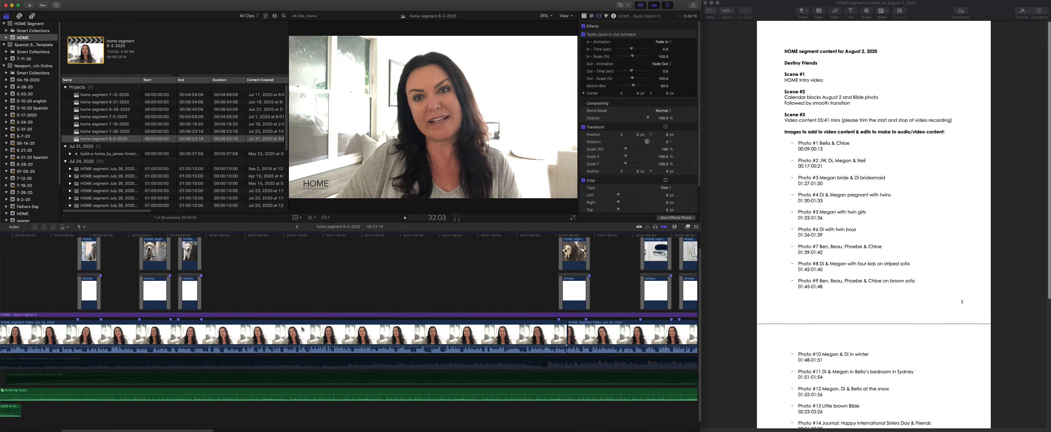
scroll(287, 330, right, 12)
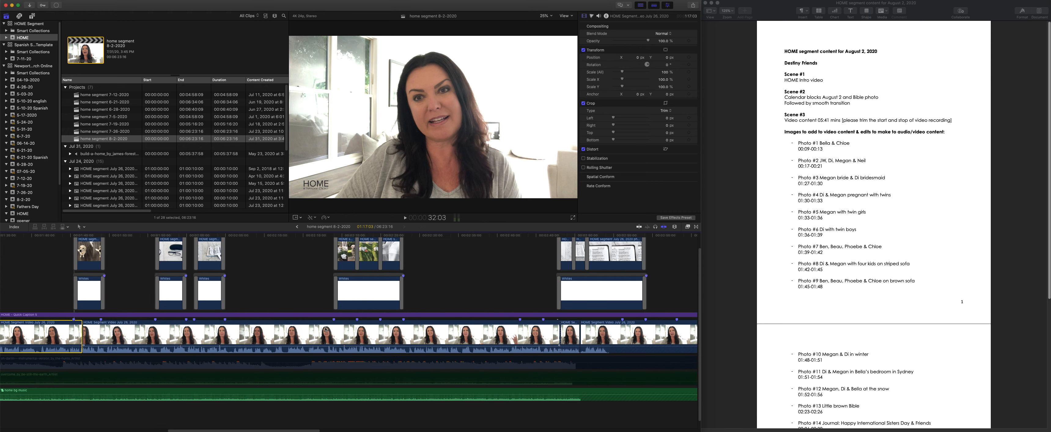
scroll(407, 327, right, 20)
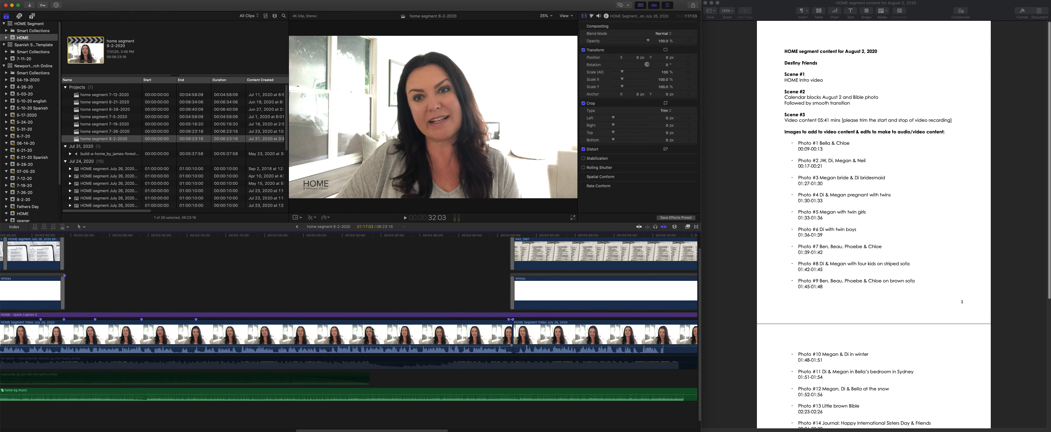
scroll(371, 328, right, 20)
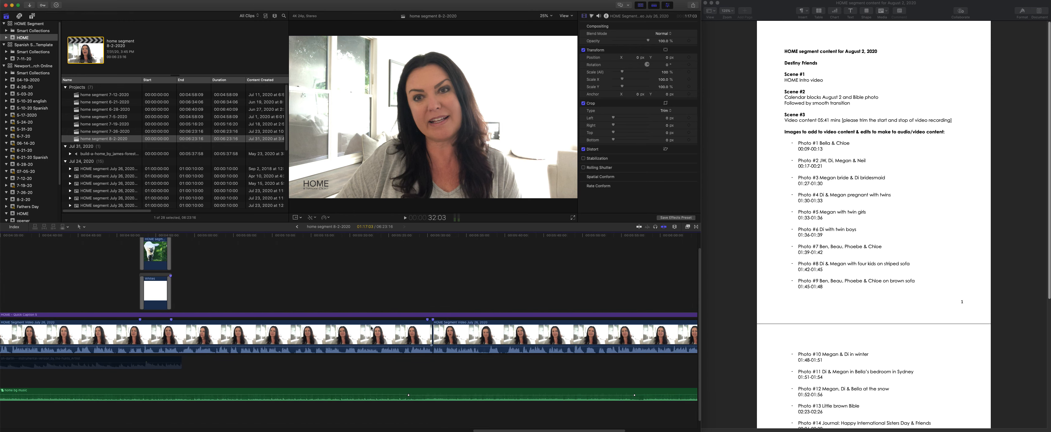
scroll(371, 328, right, 5)
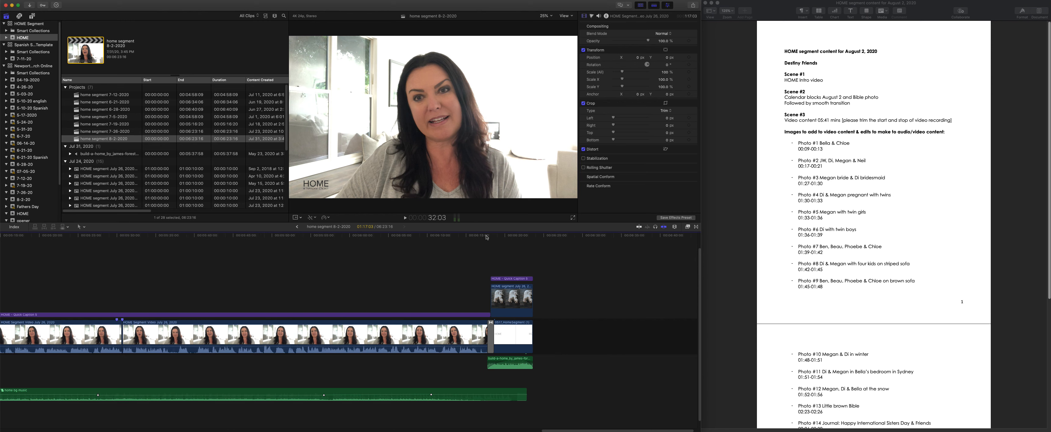
- Delete the caption title and the photo clip stacked above the closing HOME clip at the timeline's end
click(498, 235)
click(515, 296)
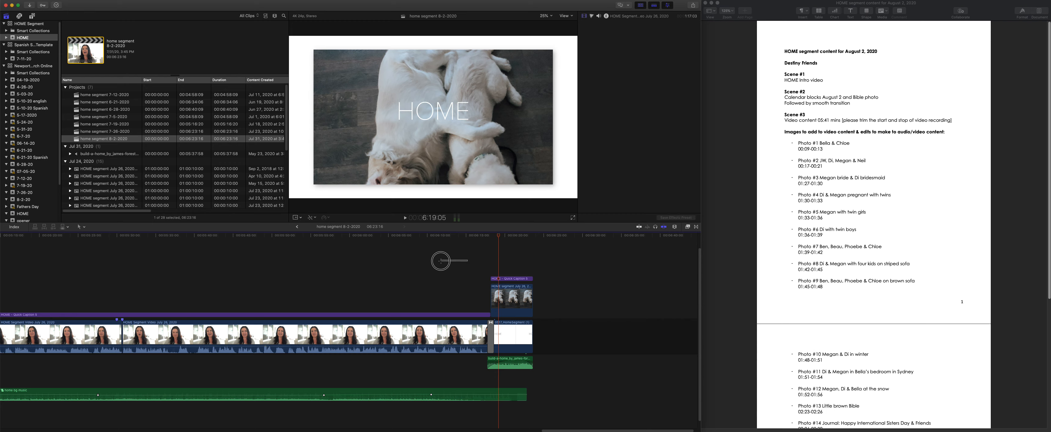
click(513, 284)
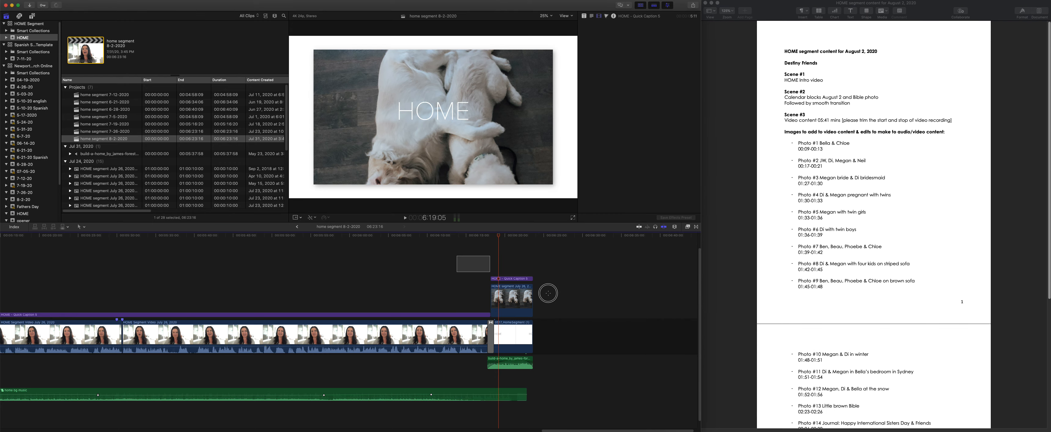
drag(459, 257, 548, 293)
key(BackSpace)
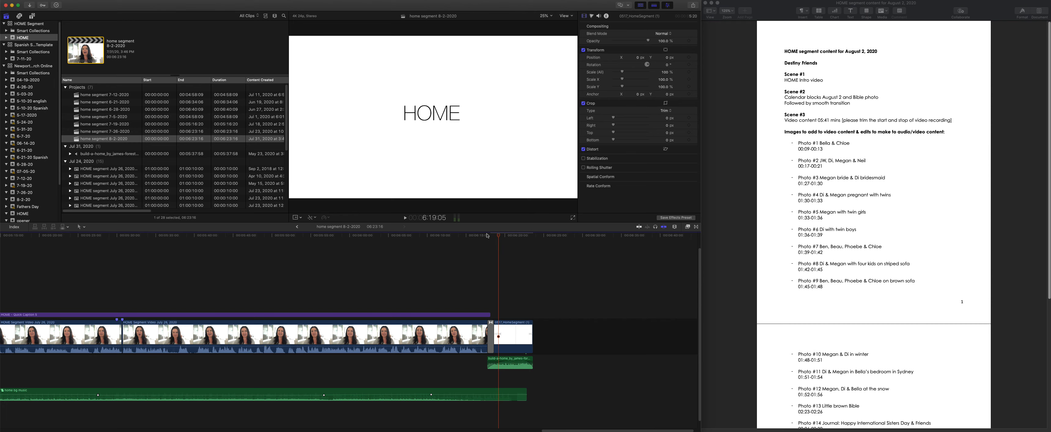
- Import the August 2, 2020 HOME segment files into the HOME event, continuing without the unsupported .docx file
scroll(345, 321, left, 20)
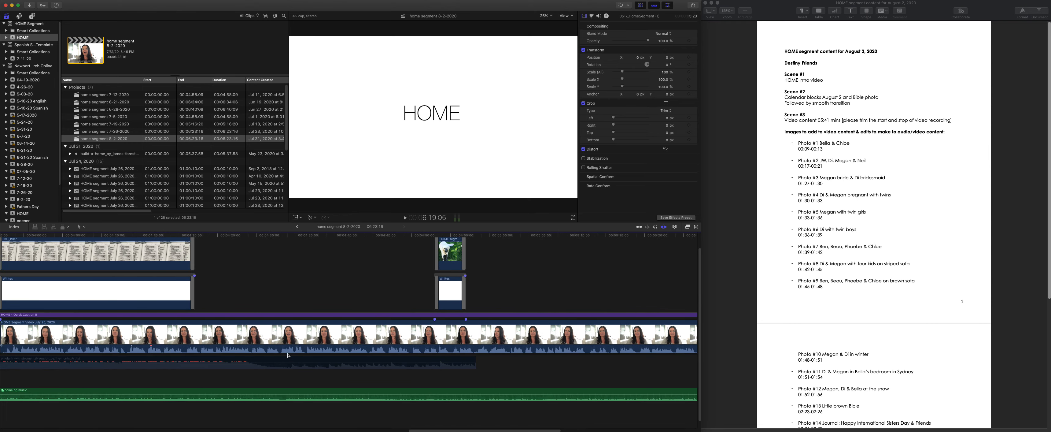
scroll(286, 360, left, 9)
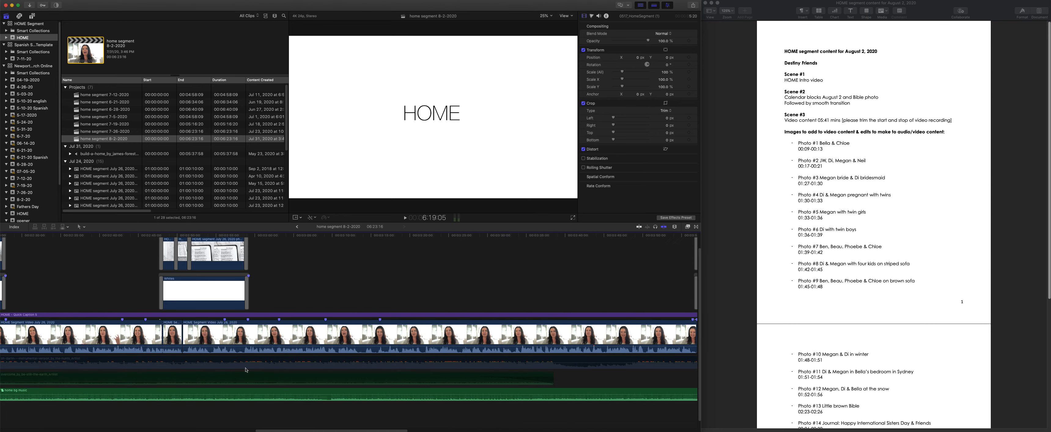
scroll(225, 386, left, 17)
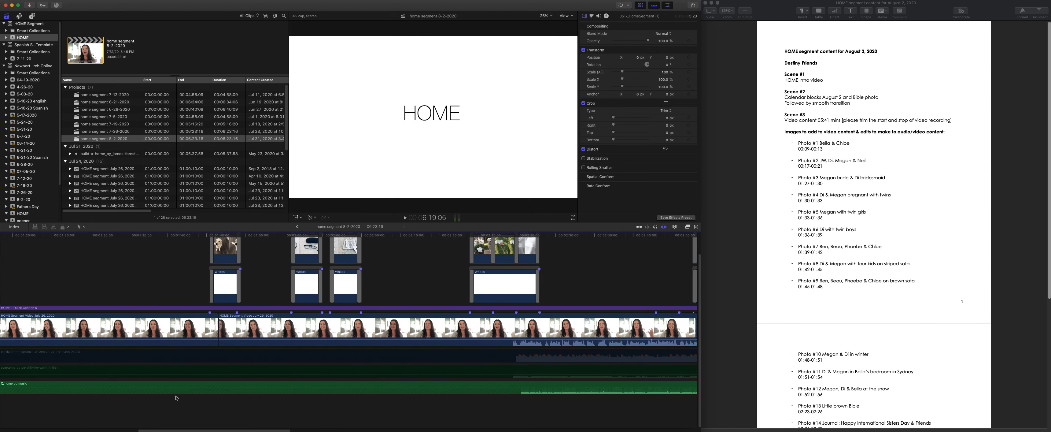
scroll(140, 402, left, 12)
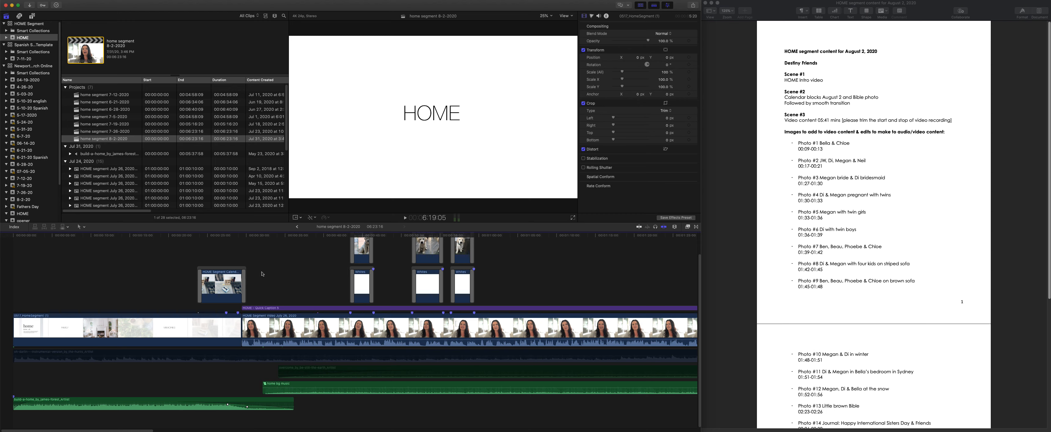
scroll(134, 172, down, 10)
scroll(114, 138, up, 8)
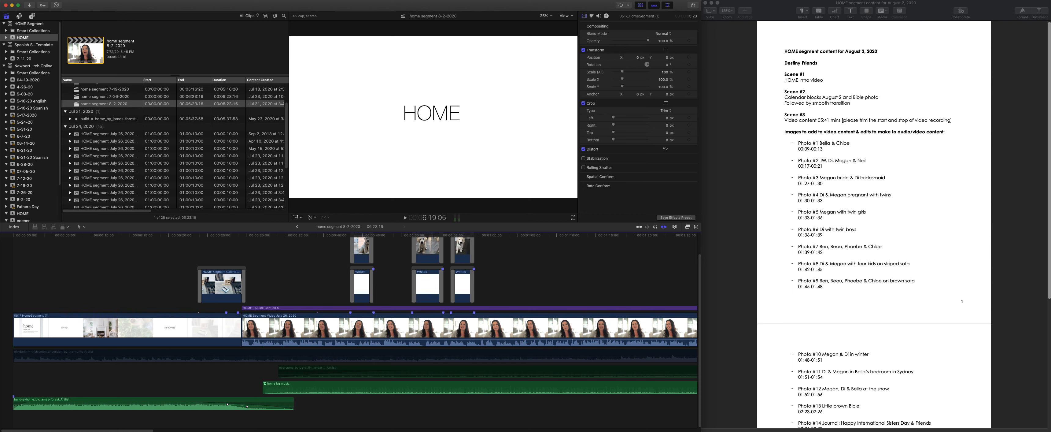
key(super+Tab)
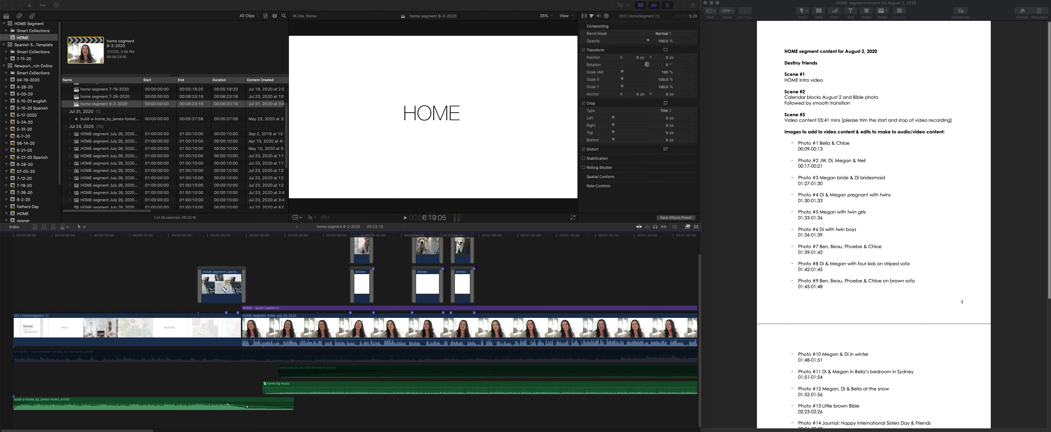
drag(325, 431, 219, 158)
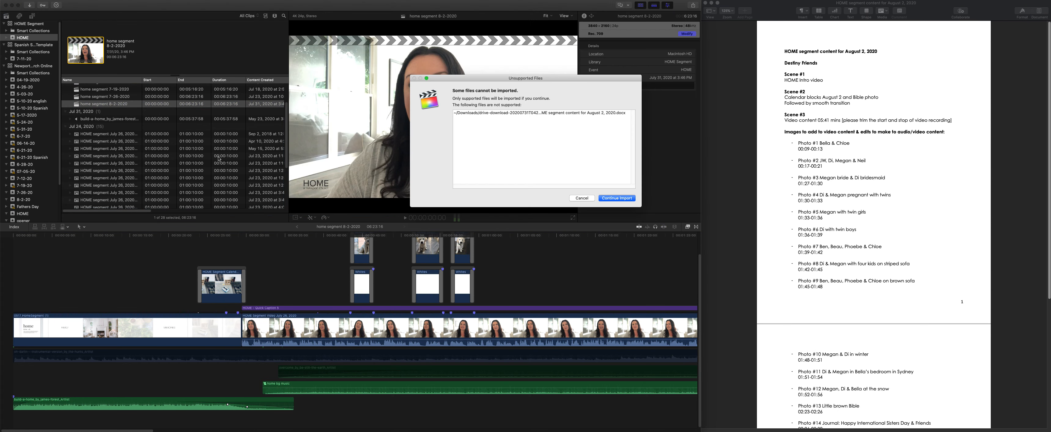
click(614, 198)
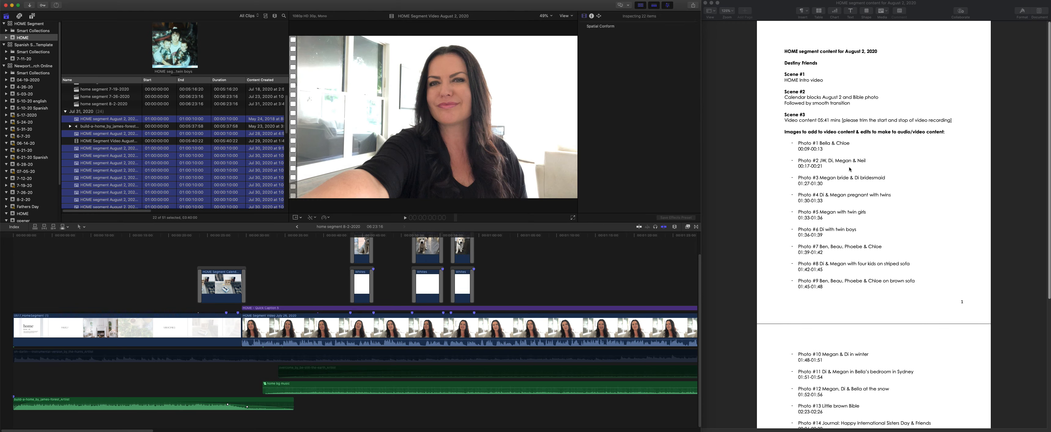
- Read through the photo list, timings and edit notes in the HOME segment content document for August 2, 2020
scroll(922, 186, down, 5)
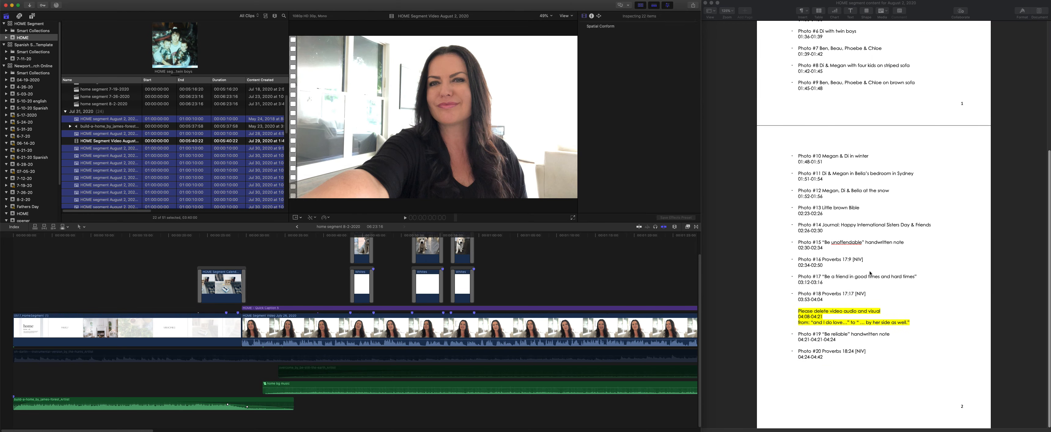
scroll(872, 286, up, 3)
scroll(873, 285, up, 3)
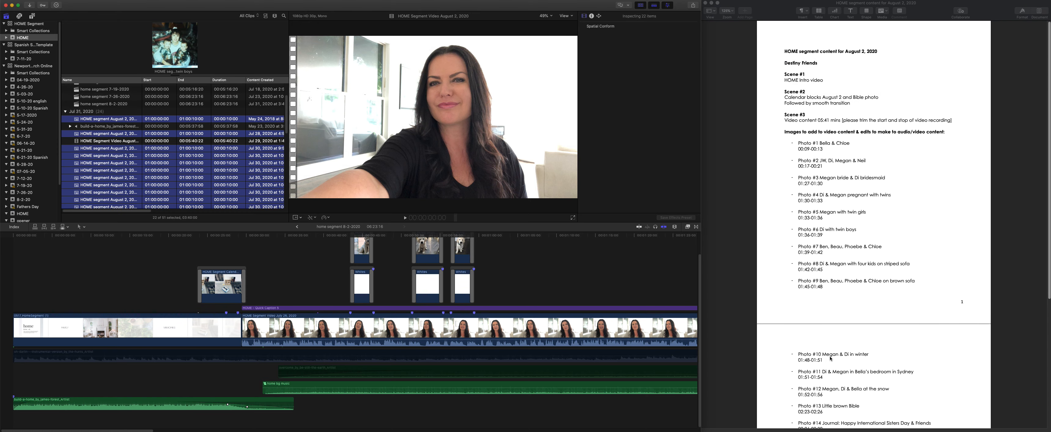
scroll(829, 365, down, 4)
scroll(829, 365, up, 4)
- Widen the Name column of the HOME event's clip list and sort the clips by name in ascending order
scroll(118, 151, up, 3)
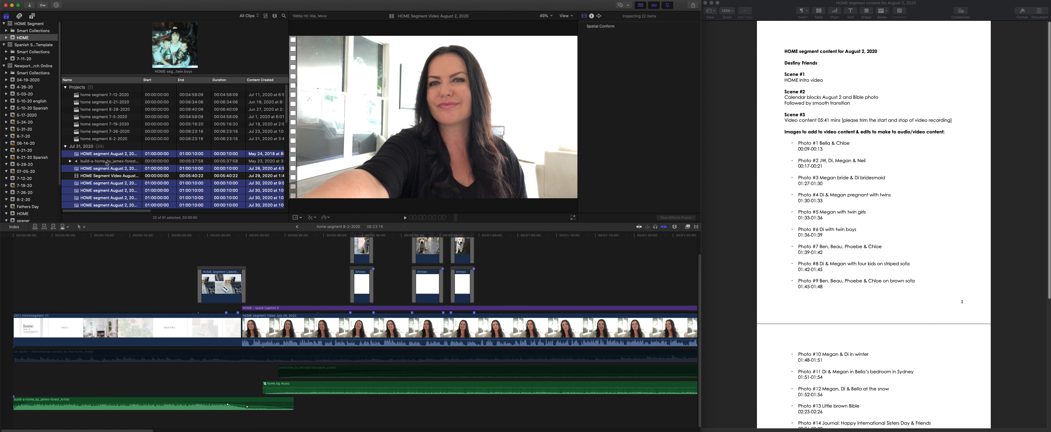
click(107, 162)
scroll(112, 183, down, 3)
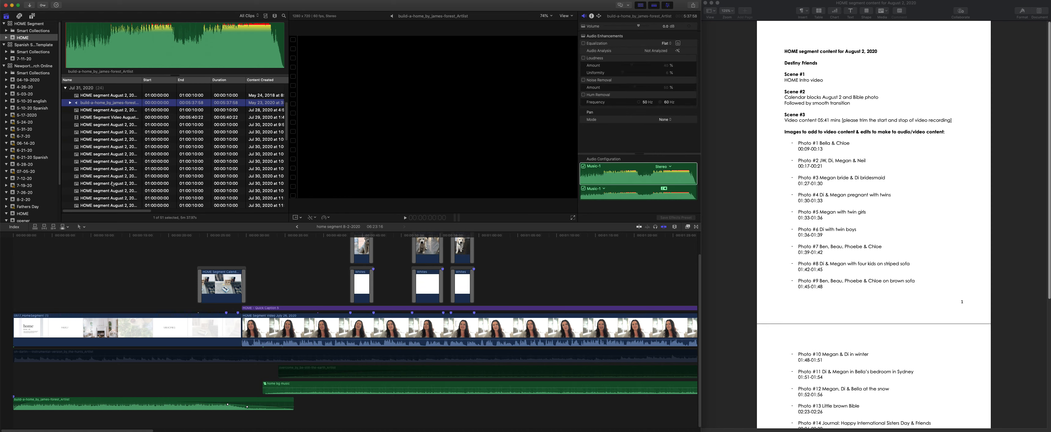
scroll(112, 184, down, 3)
drag(143, 81, 213, 87)
scroll(171, 176, up, 3)
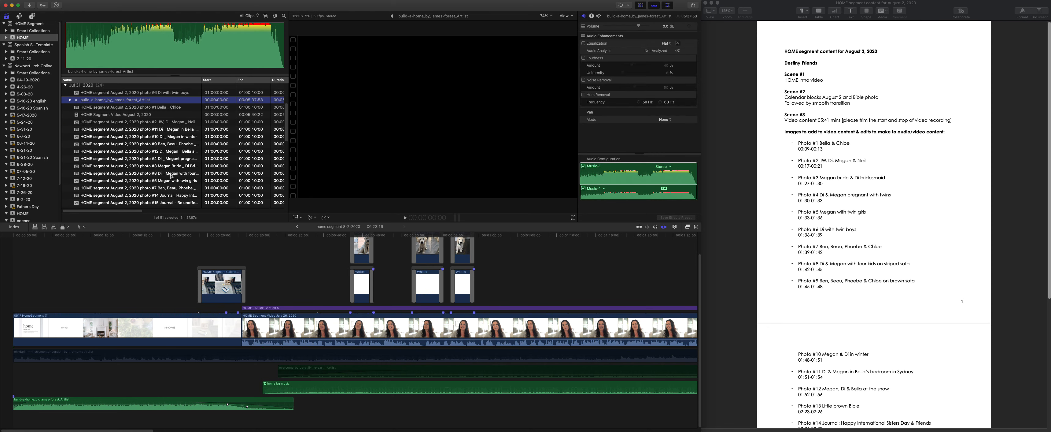
click(119, 81)
click(120, 81)
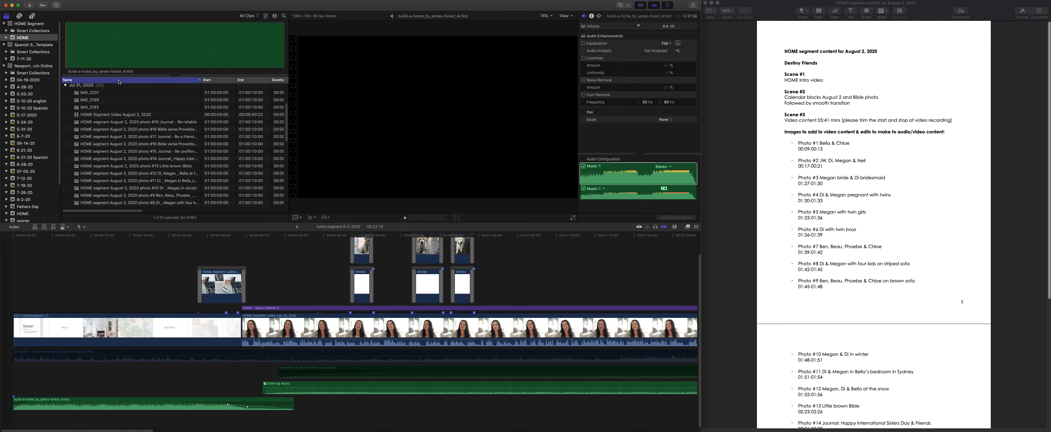
click(118, 81)
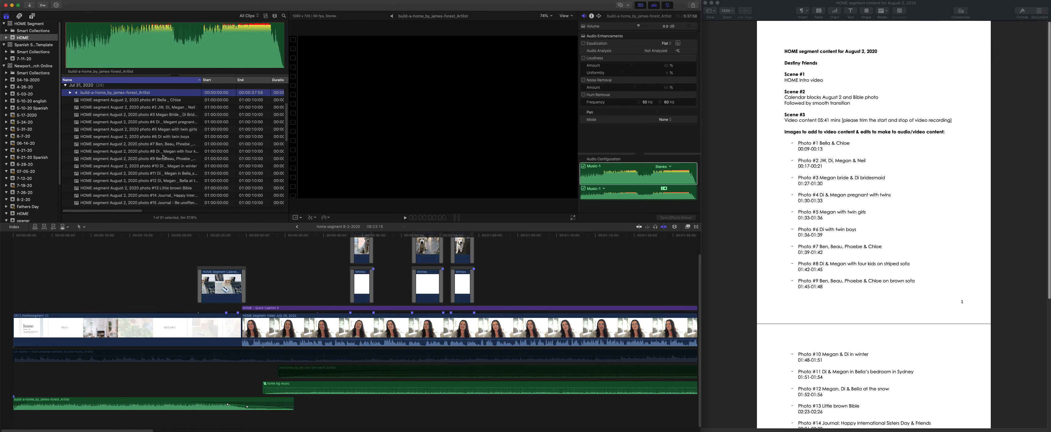
- Replace the first July 26 main video clip after the HOME intro with HOME Segment Video August 2, 2020
scroll(163, 157, up, 5)
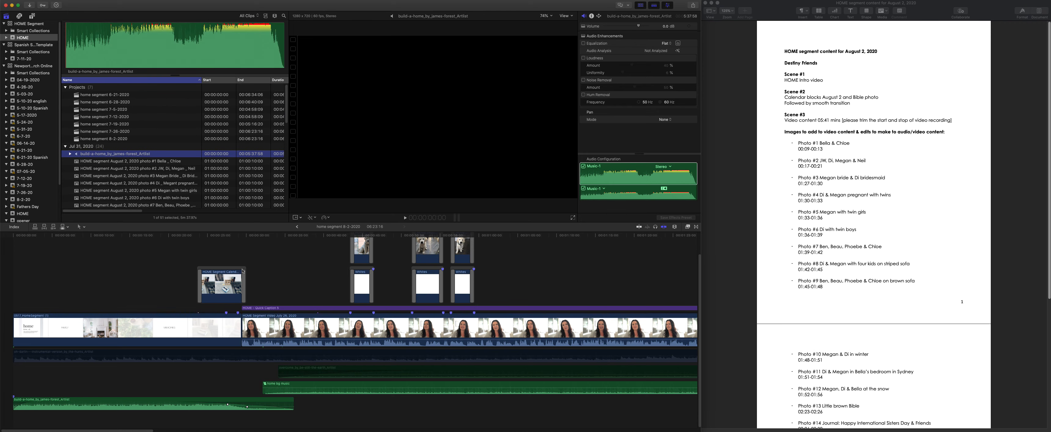
scroll(118, 161, down, 10)
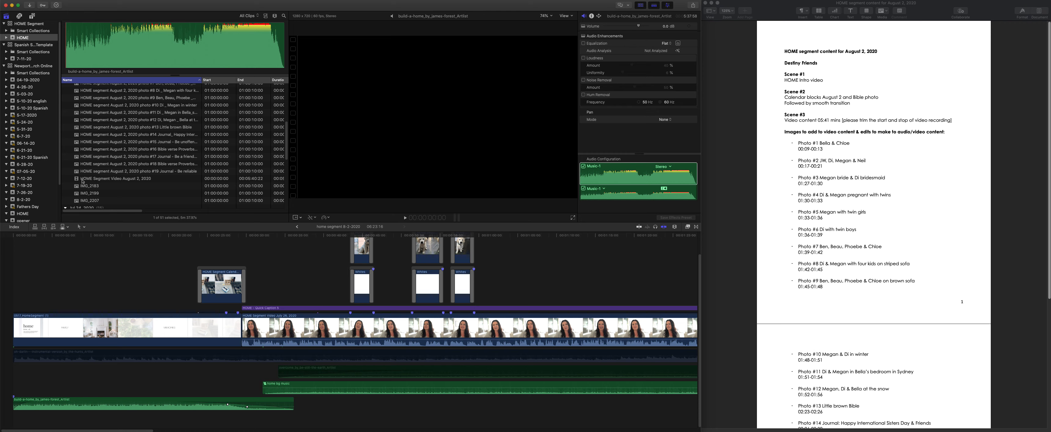
click(119, 180)
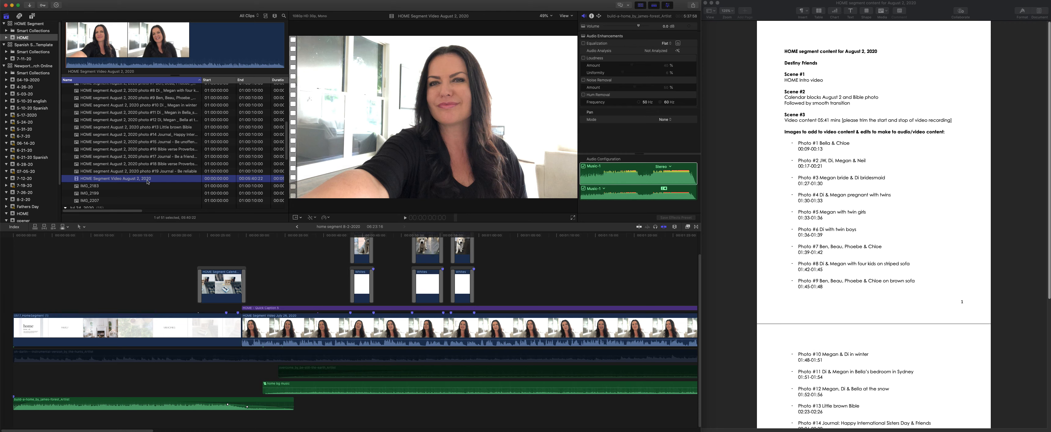
drag(120, 181, 296, 331)
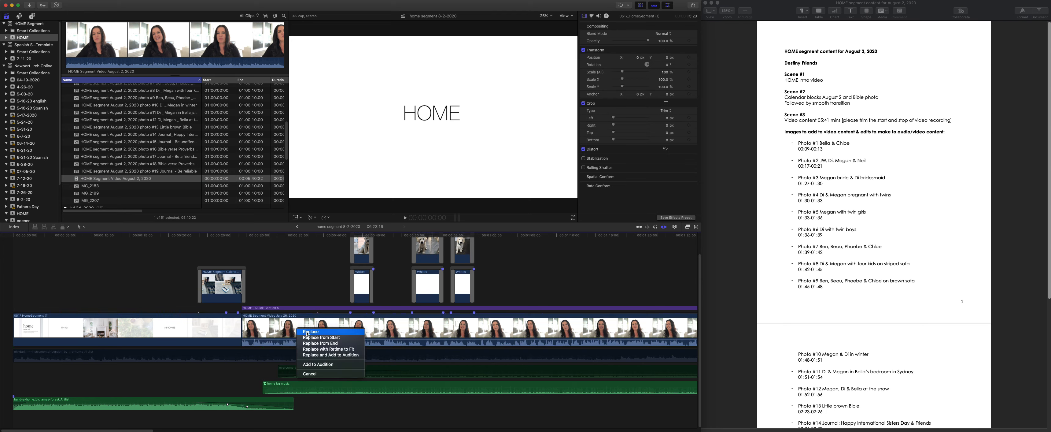
click(311, 331)
- Move the first two photo overlays and their white backgrounds from the leftover July 26 footage to over the August 2 video clip
scroll(330, 331, right, 15)
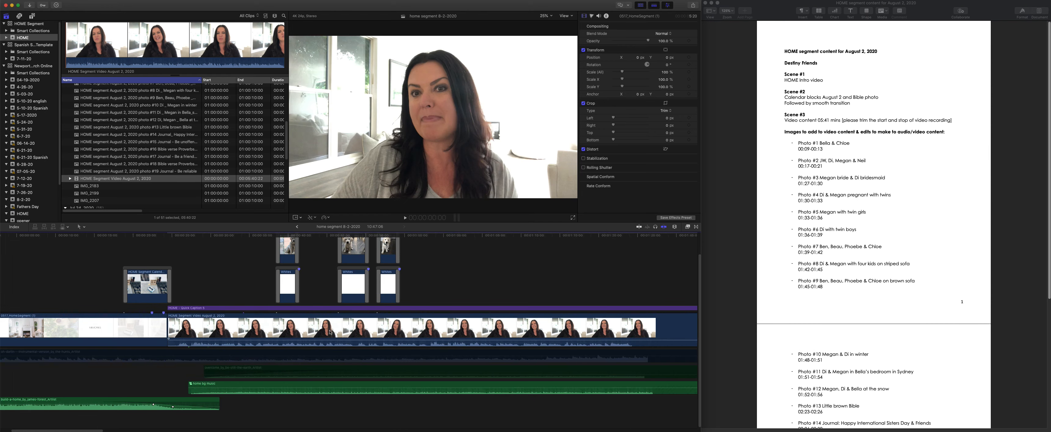
scroll(331, 338, right, 15)
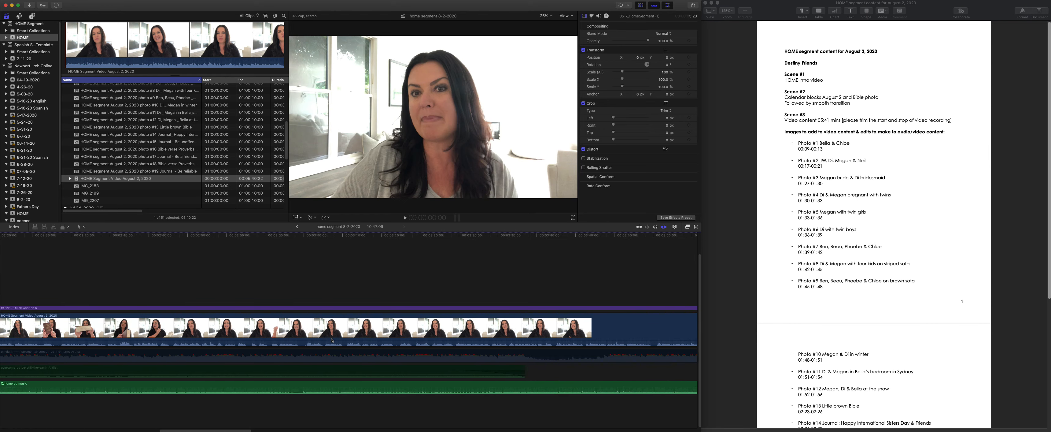
scroll(332, 338, right, 8)
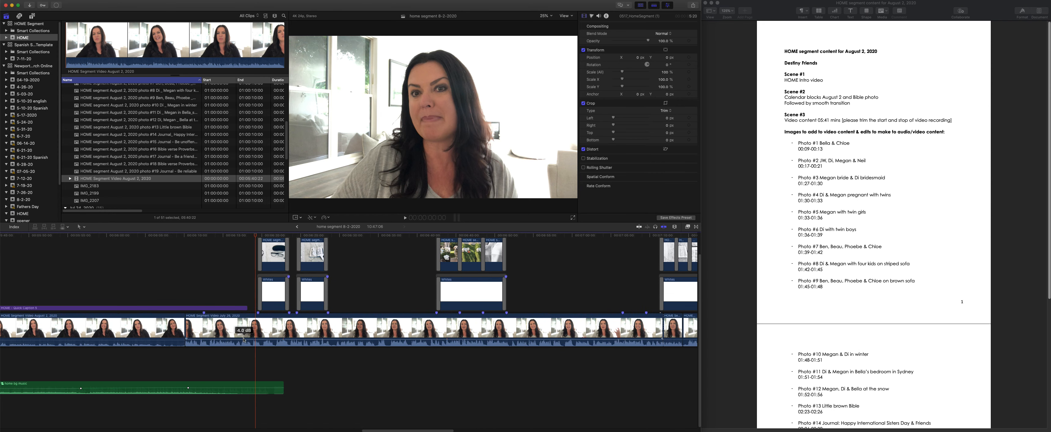
key(super+minus)
key(super+minus)
key(super+minus)
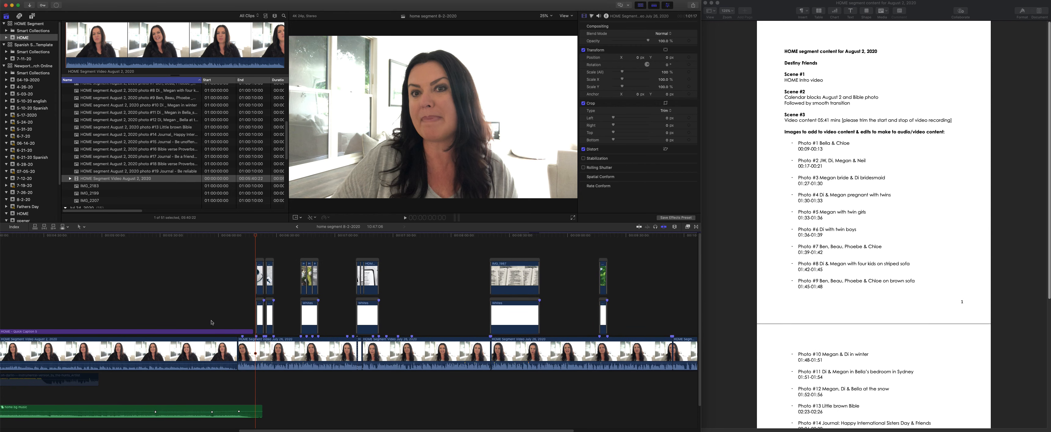
scroll(225, 322, left, 5)
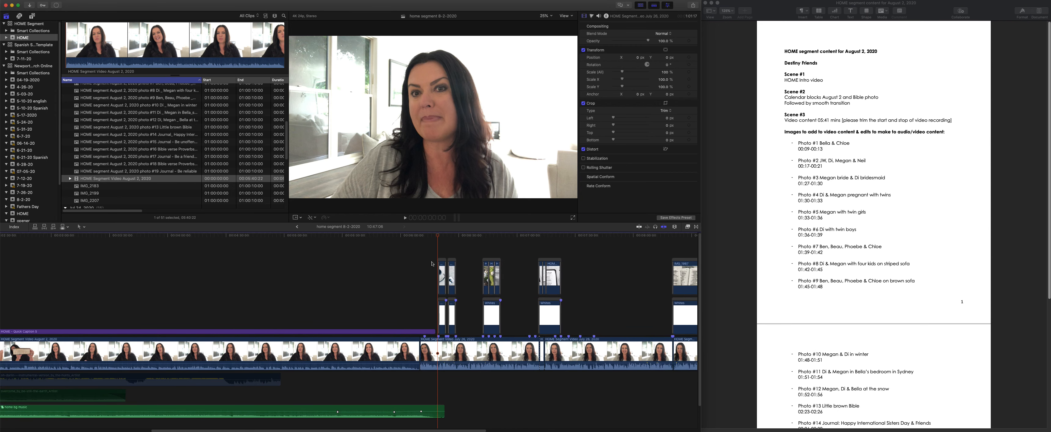
drag(422, 247, 461, 314)
drag(348, 244, 148, 238)
scroll(178, 290, left, 3)
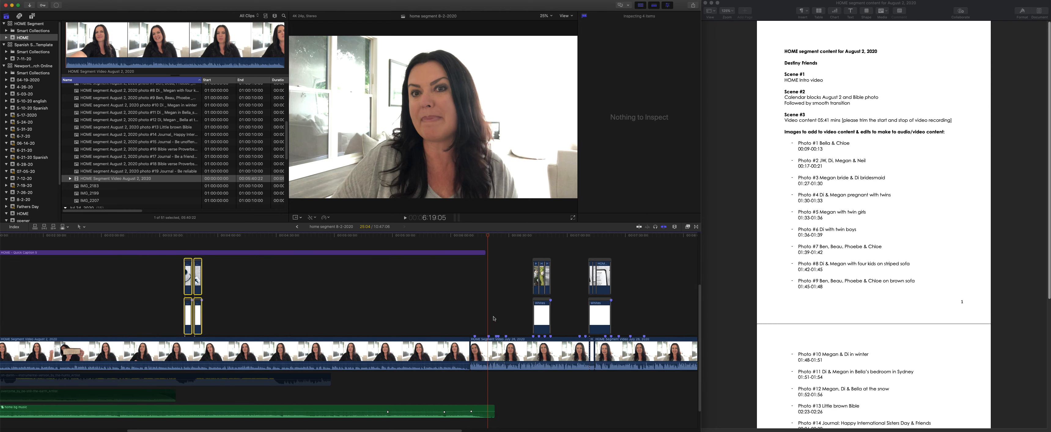
- Delete the leftover July 26, 2020 video clips and their attached overlays between the August 2 video and the closing HOME clip
click(499, 346)
key(BackSpace)
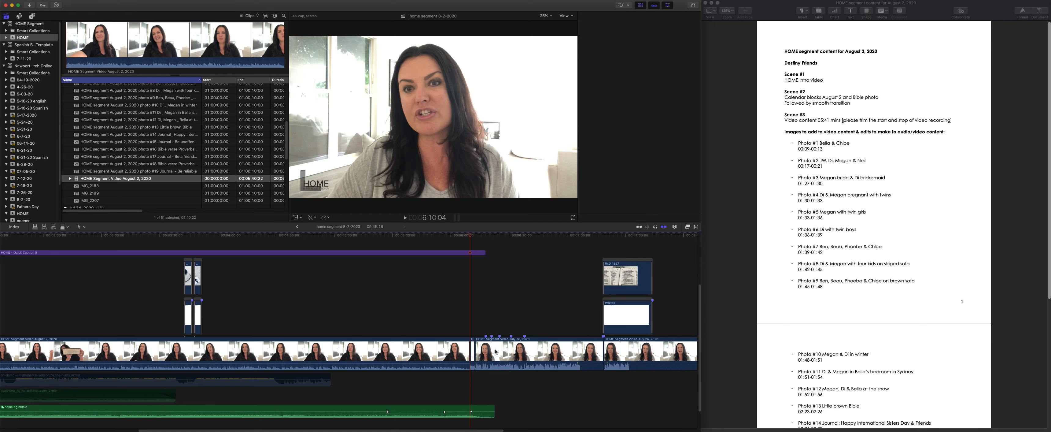
click(505, 352)
key(BackSpace)
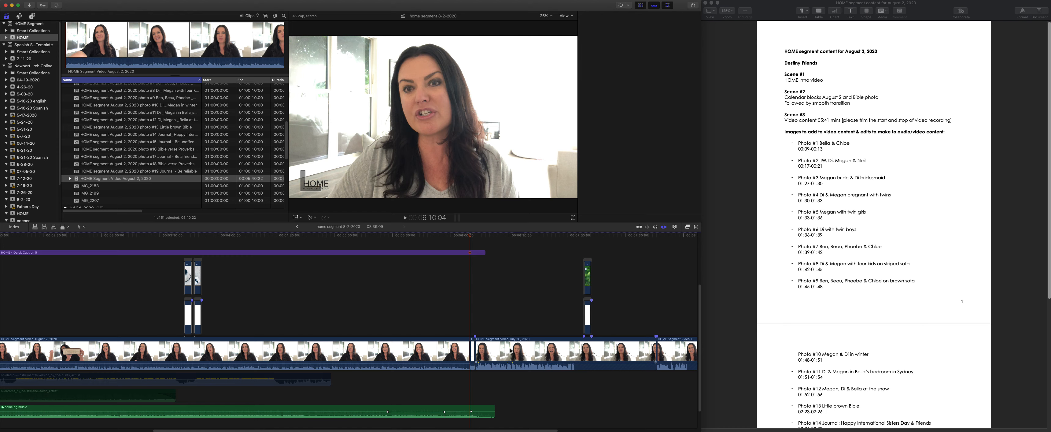
key(super+4)
click(518, 353)
key(BackSpace)
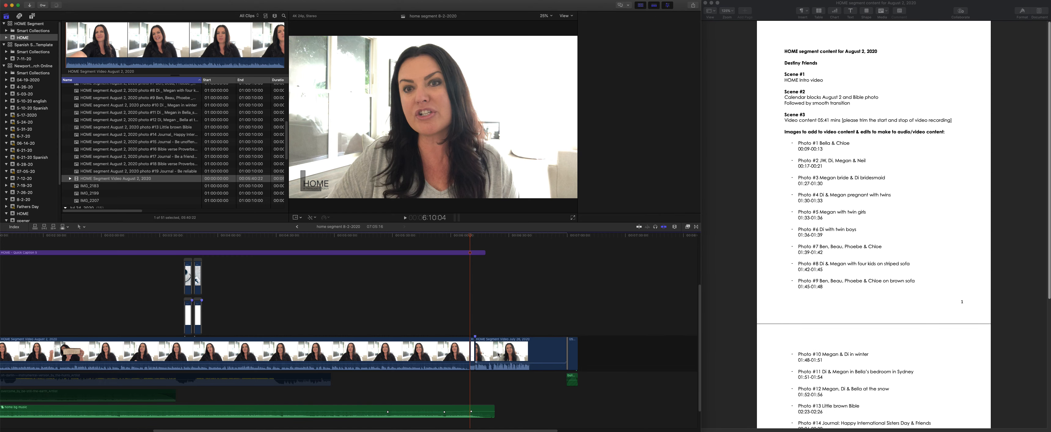
key(super+4)
click(487, 353)
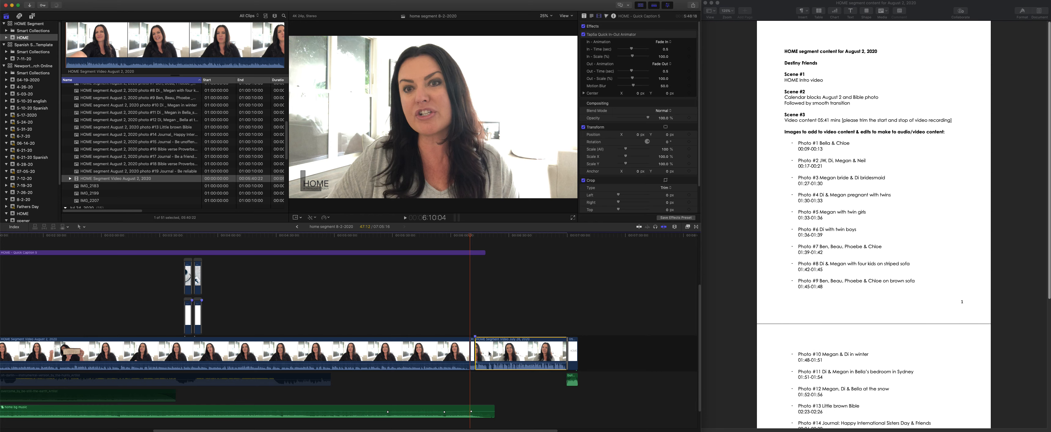
key(BackSpace)
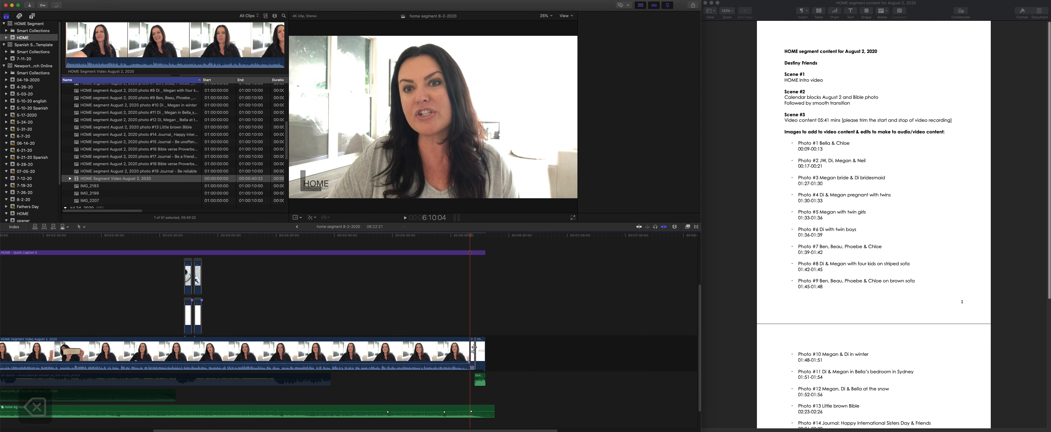
key(super+4)
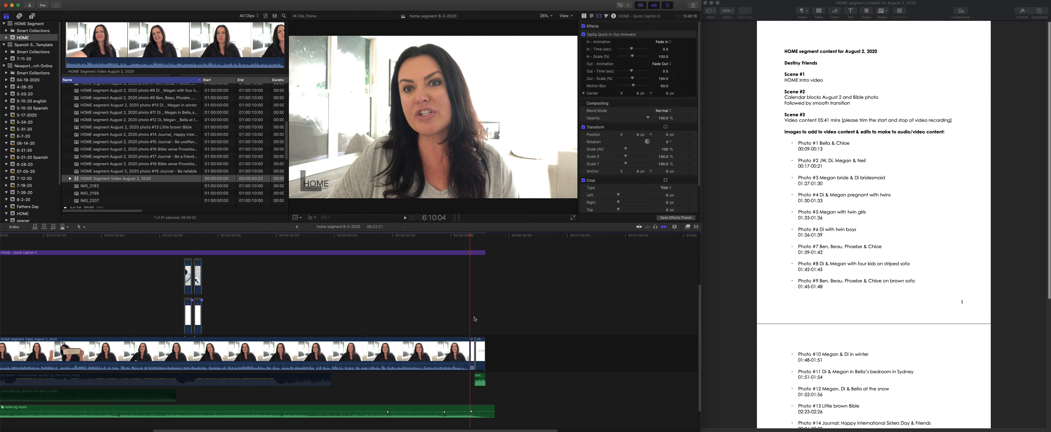
- Delete the small leftover piece where the August 2 video meets the closing HOME clip, and select the Fade To Color transition there
drag(469, 235, 472, 241)
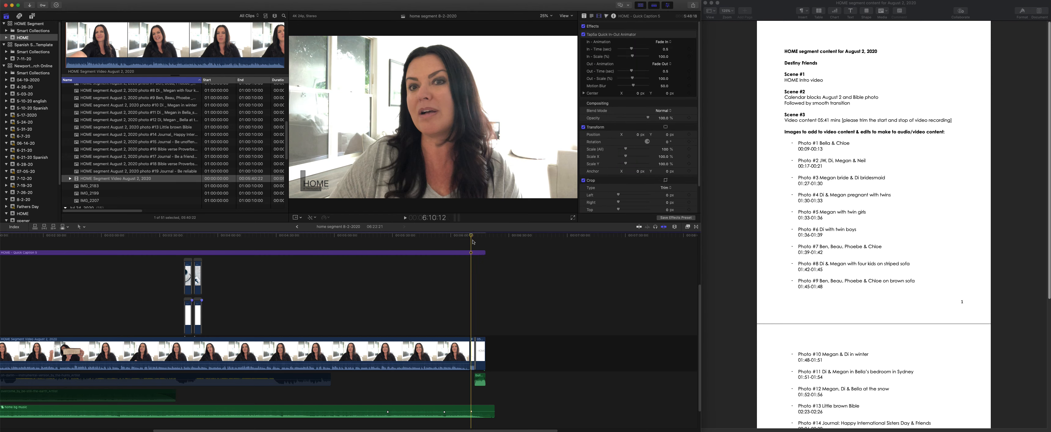
key(super+equal)
key(super+equal)
key(super+equal)
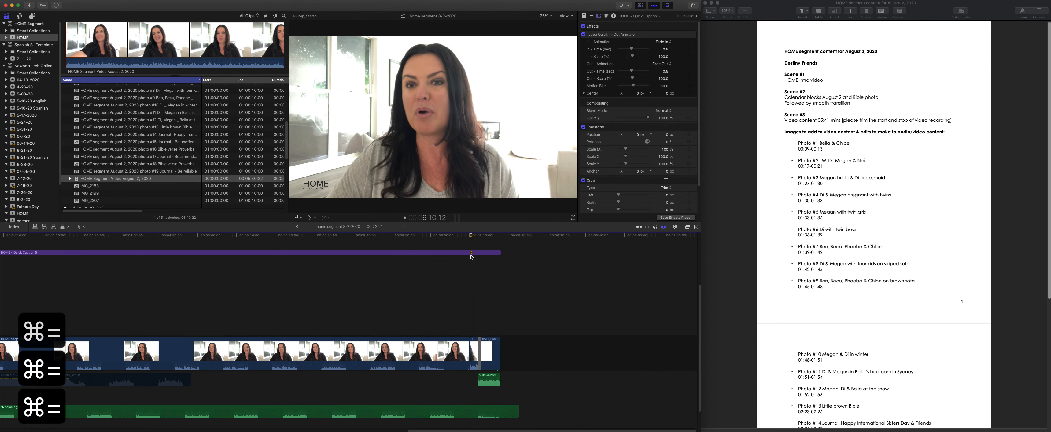
click(486, 352)
key(BackSpace)
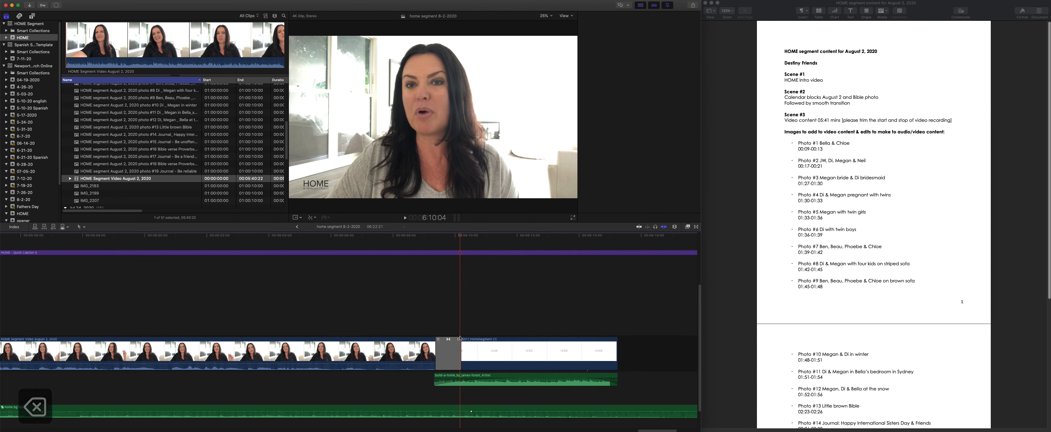
click(446, 358)
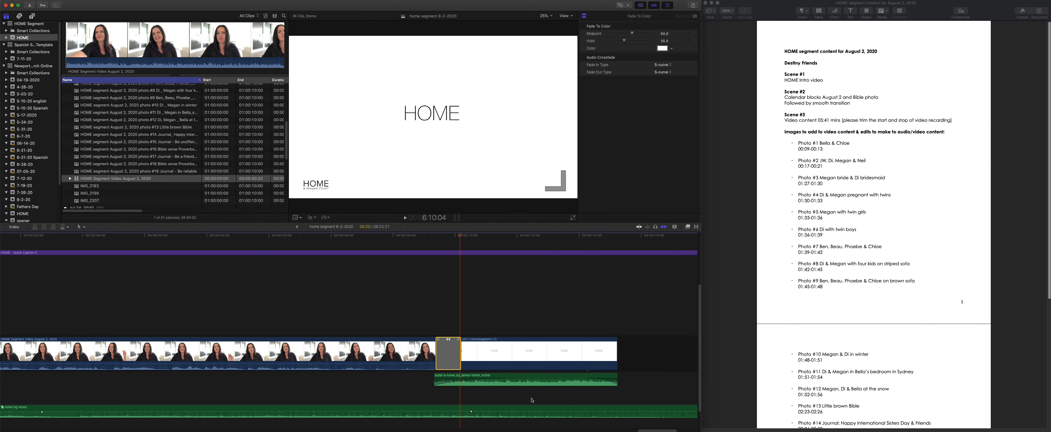
- Raise the HOME caption title above the photo overlays and start it slightly later, near the beginning of the August 2 video
scroll(626, 384, down, 2)
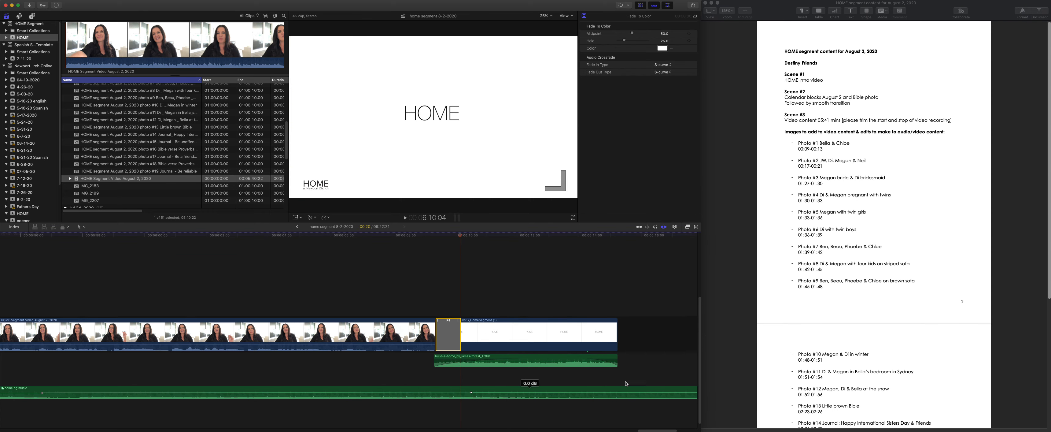
scroll(434, 402, left, 10)
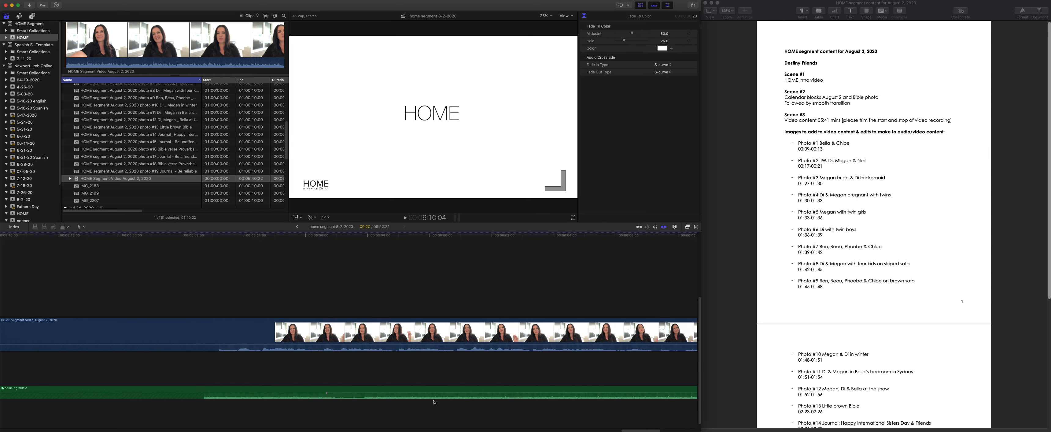
scroll(434, 401, left, 20)
drag(425, 420, 52, 429)
scroll(101, 339, up, 6)
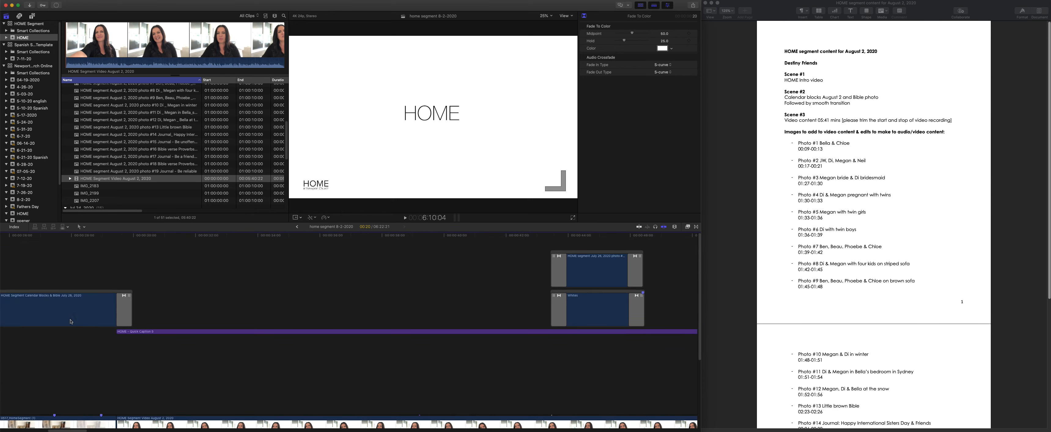
scroll(301, 340, up, 3)
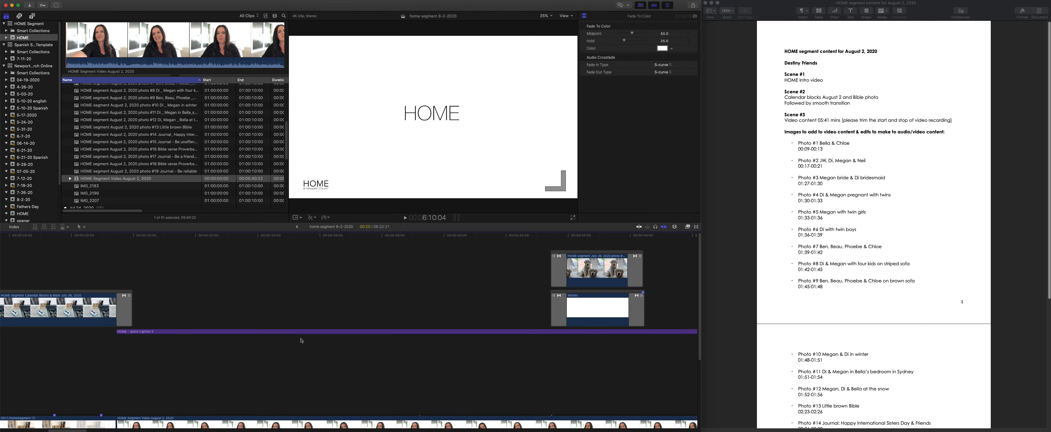
key(super+minus)
key(super+minus)
key(super+minus)
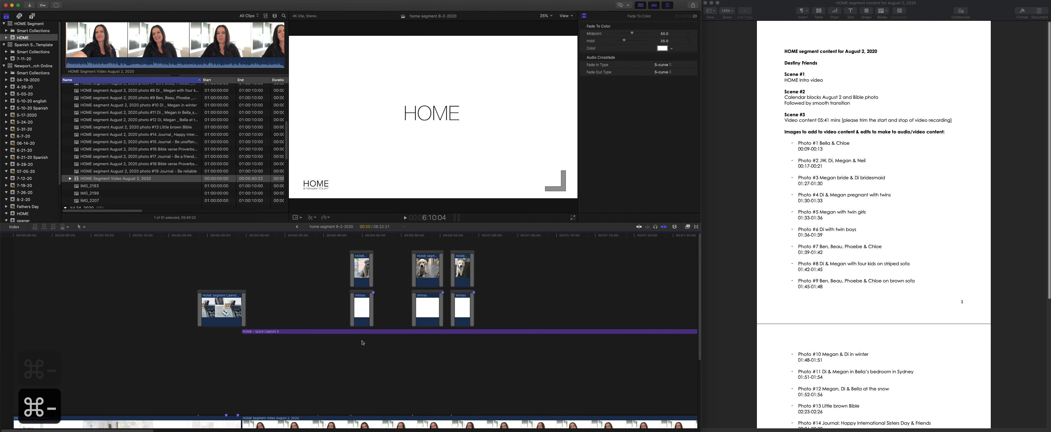
click(285, 331)
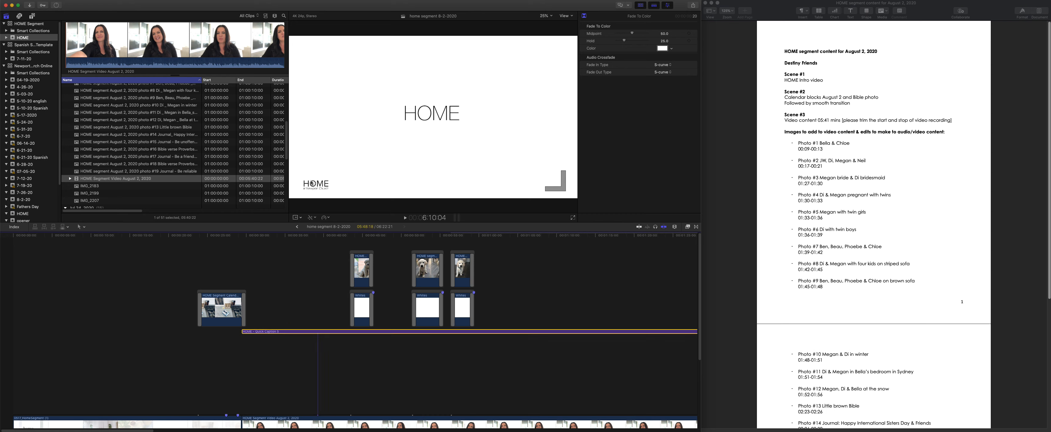
drag(301, 331, 308, 242)
- Delete the first two photo overlays and their white backgrounds above the August 2 video, keeping the third pair
drag(325, 331, 467, 319)
key(BackSpace)
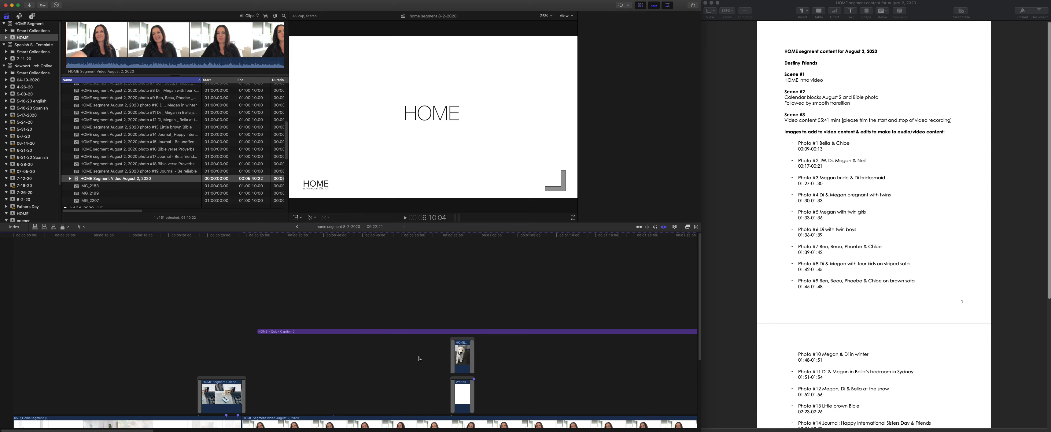
scroll(419, 359, down, 5)
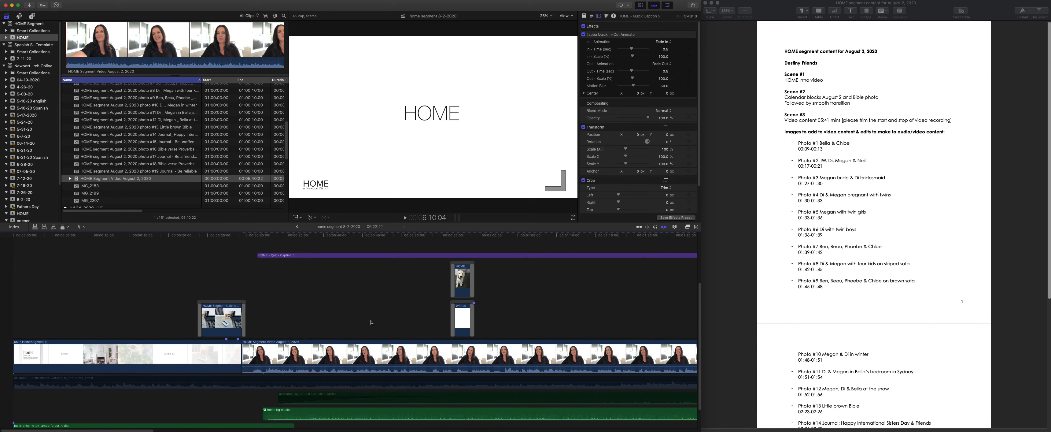
- Move the HOME caption title earlier so it starts exactly where the August 2 video begins
scroll(371, 322, up, 4)
drag(288, 316, 270, 315)
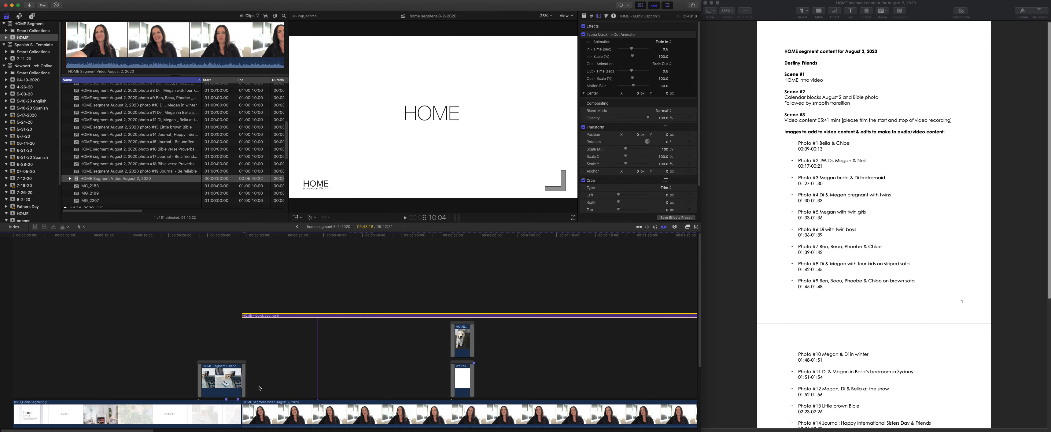
scroll(259, 387, down, 2)
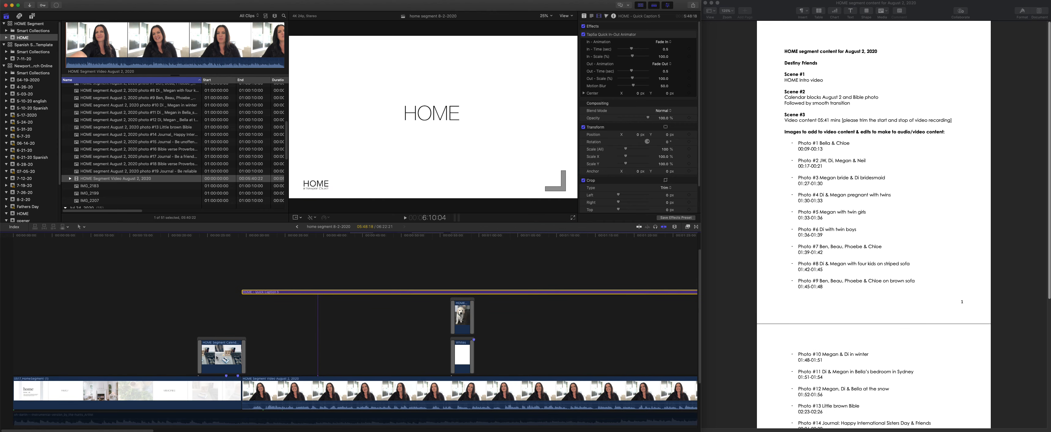
- Bring the August 2 calendar blocks and Bible photo IMG_2129 into the timeline near the old calendar clip, without replacing that clip
scroll(166, 166, up, 6)
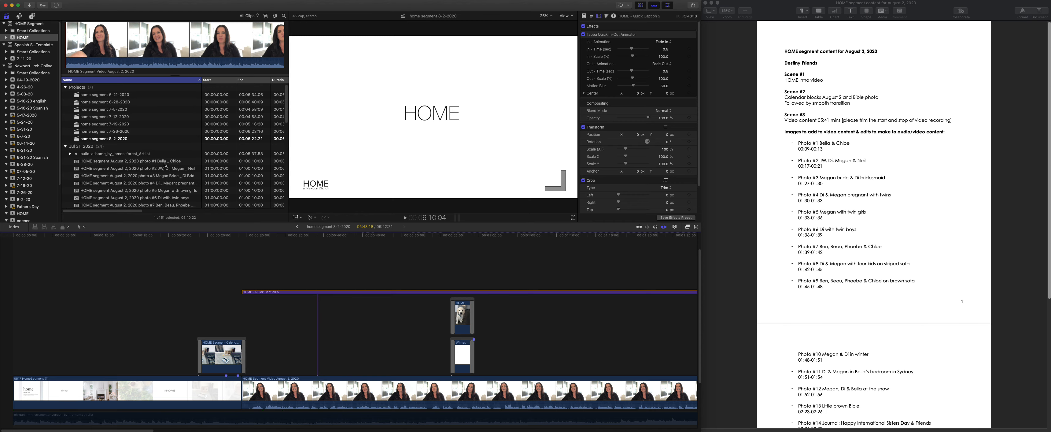
scroll(164, 164, down, 6)
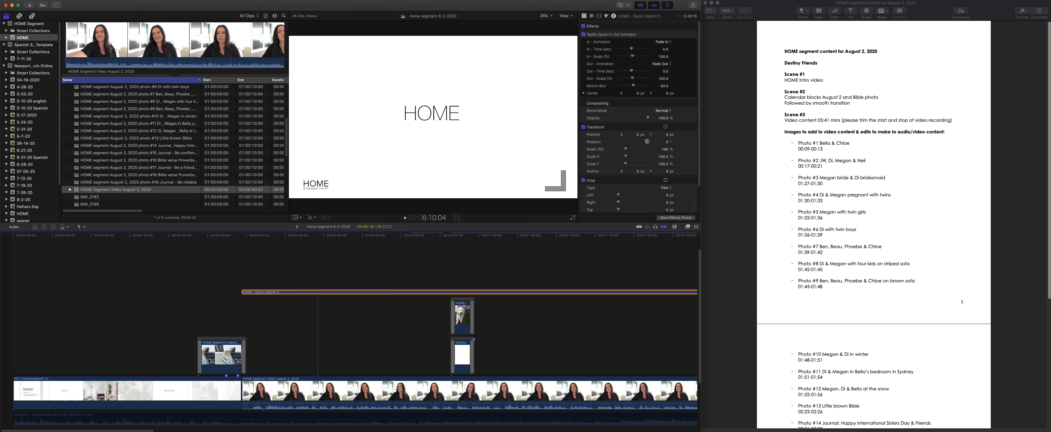
key(super+Tab)
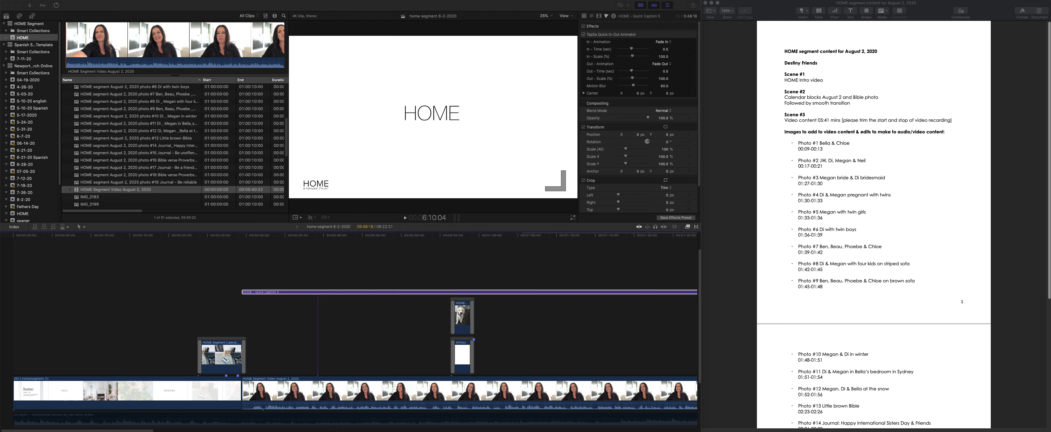
drag(445, 430, 222, 357)
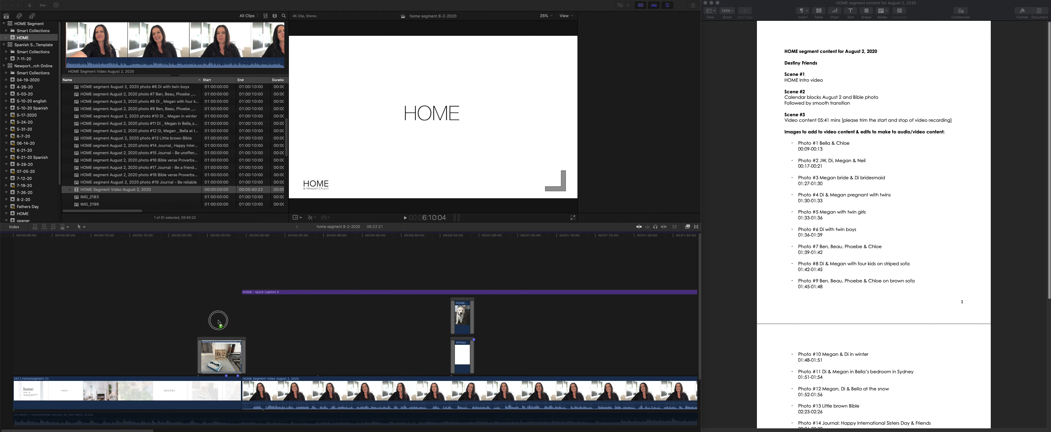
drag(218, 321, 222, 357)
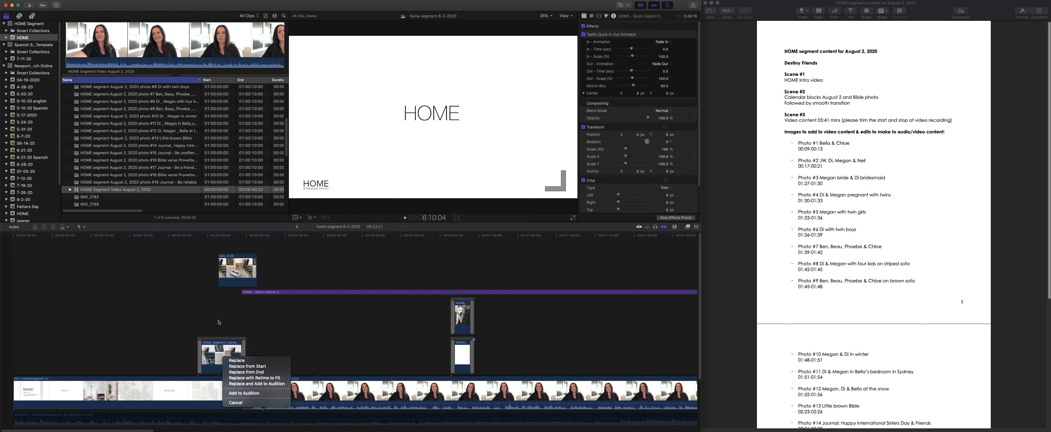
click(251, 403)
- Align IMG_2129 directly above the old calendar blocks clip and extend its end to match that clip's length
click(229, 281)
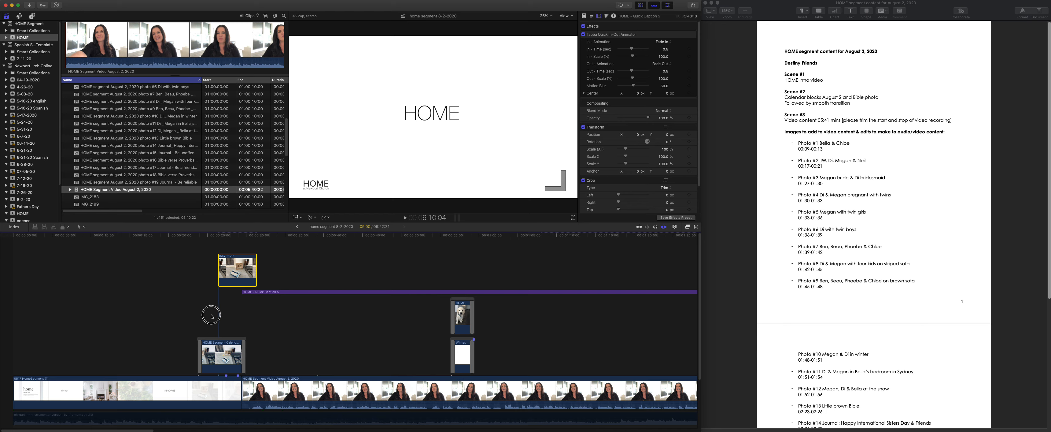
drag(237, 272, 217, 318)
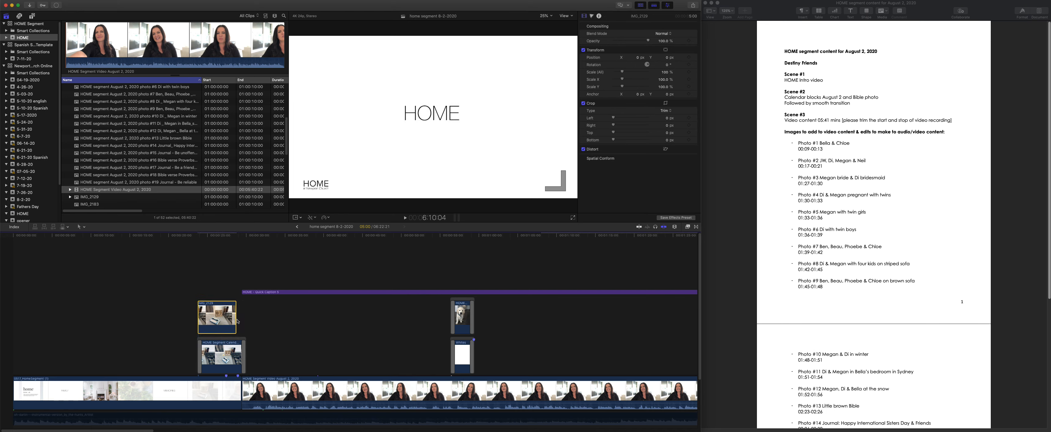
drag(237, 321, 244, 322)
- Copy the old calendar clip's attributes and paste its Crop setting with the Ken Burns effect onto IMG_2129
click(223, 348)
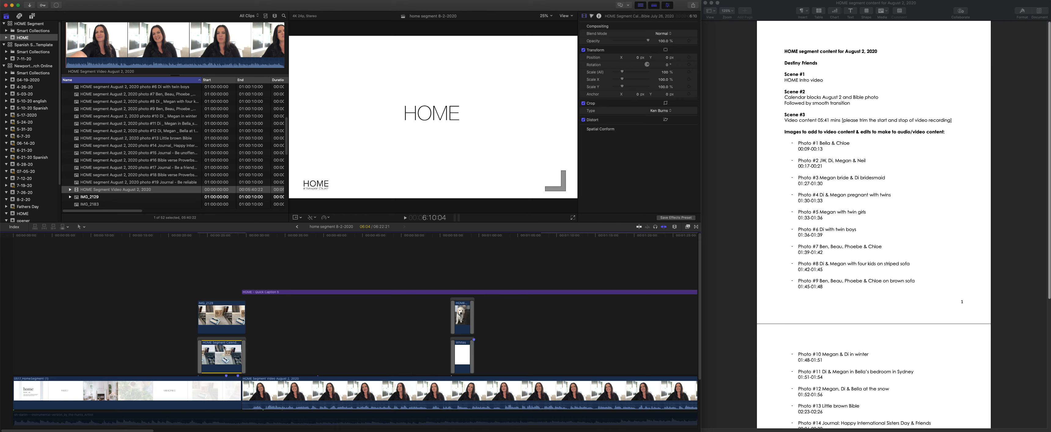
key(super+c)
click(225, 323)
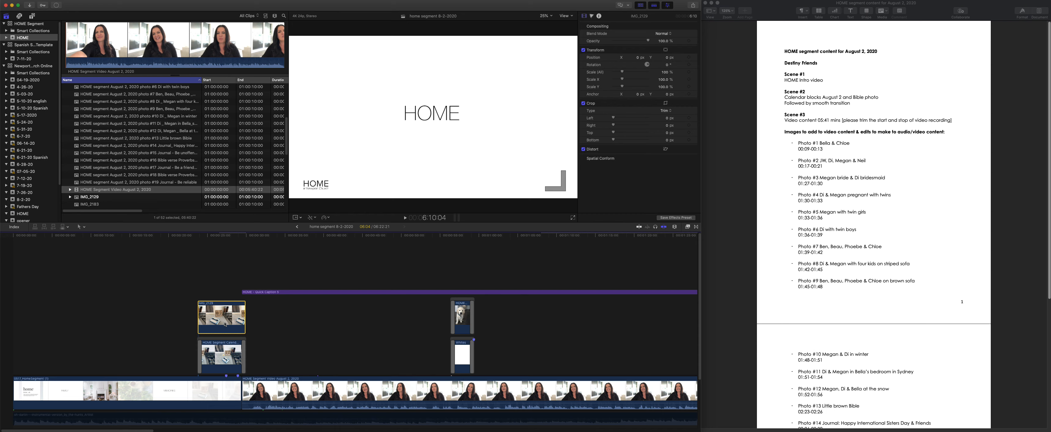
key(shift+super+v)
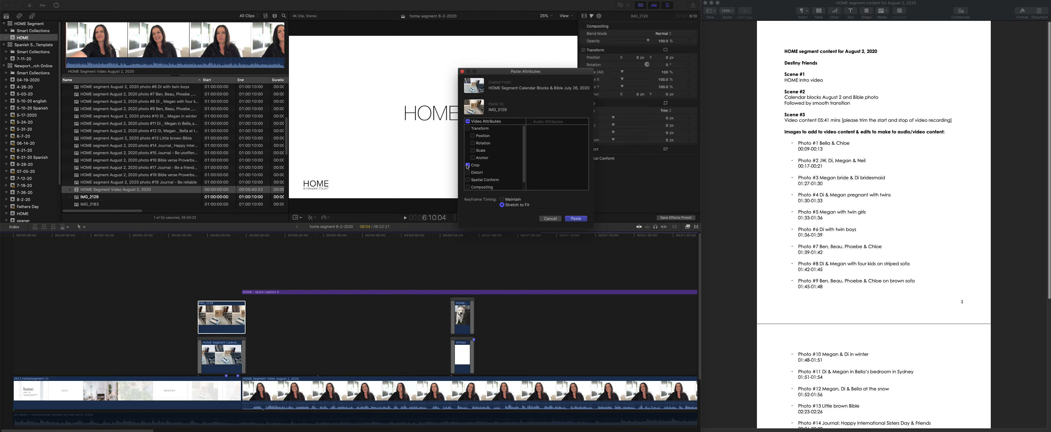
scroll(521, 150, down, 1)
key(Return)
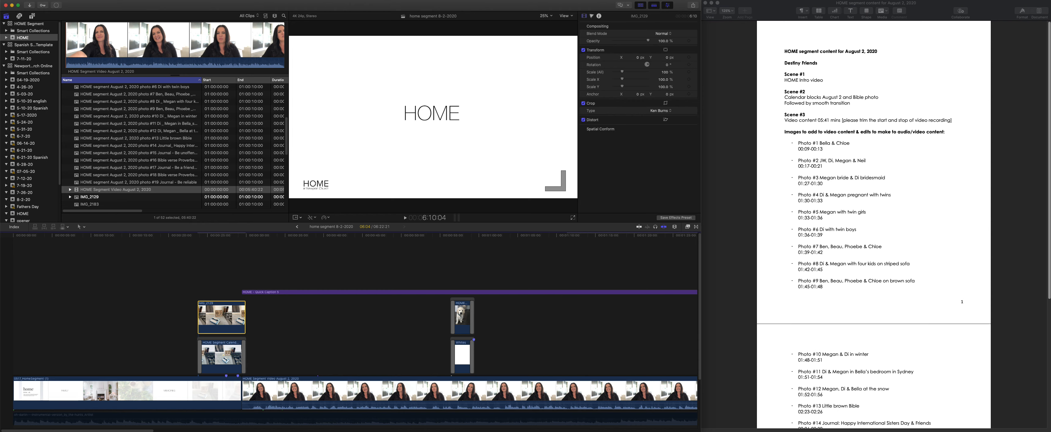
- Add cross dissolves to both ends of IMG_2129 and delete the old July 26 calendar clip beneath it
key(super+t)
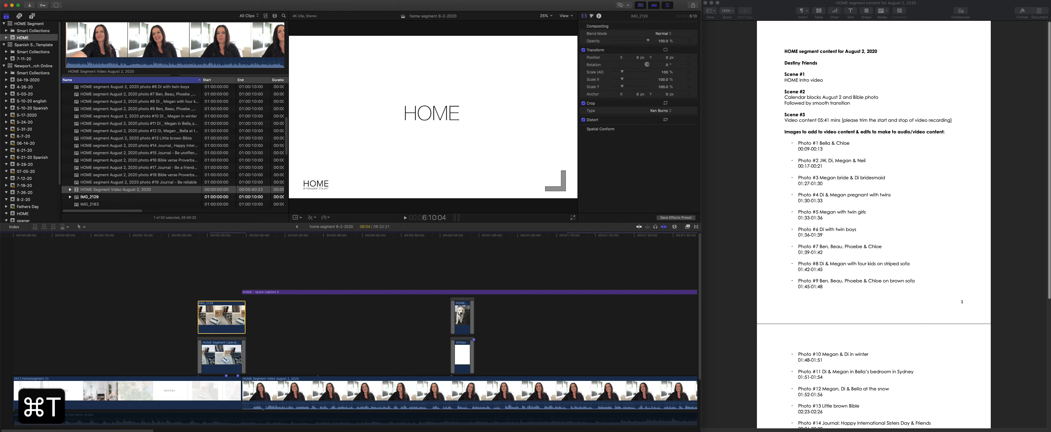
click(220, 341)
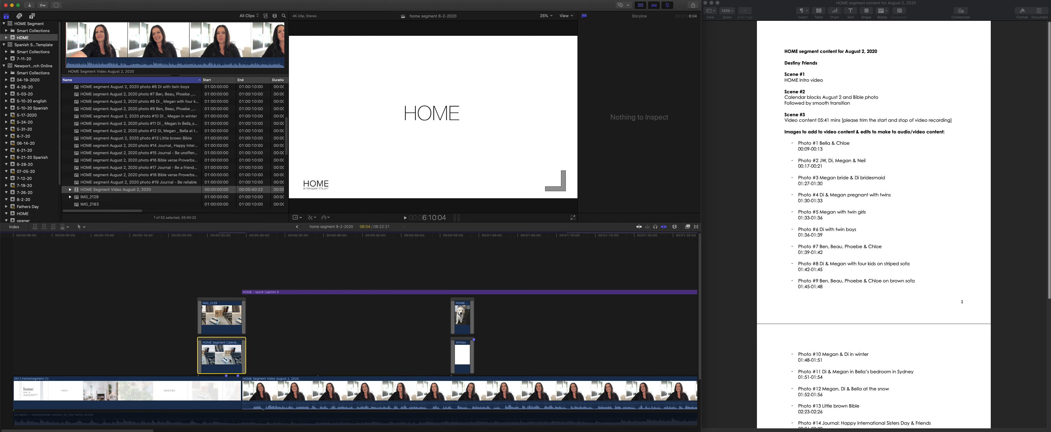
key(BackSpace)
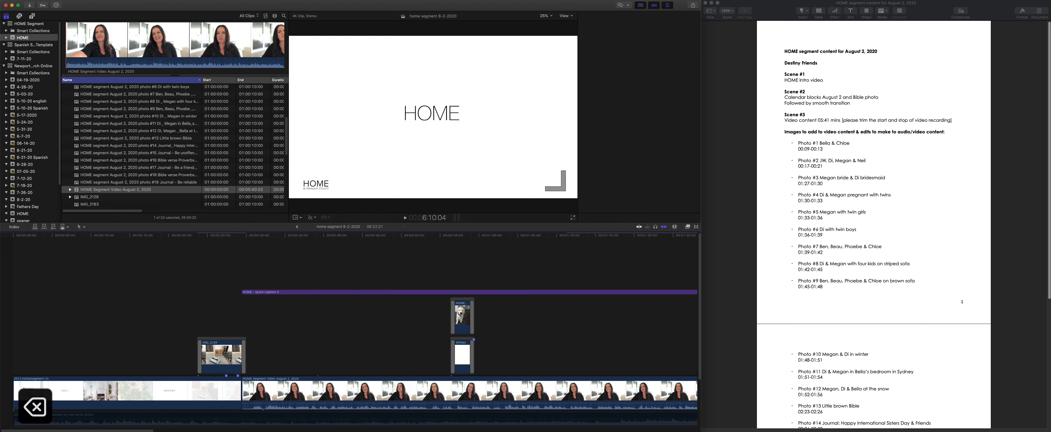
- Play back the new calendar photo and its transition into the August 2 video
click(196, 236)
key(space)
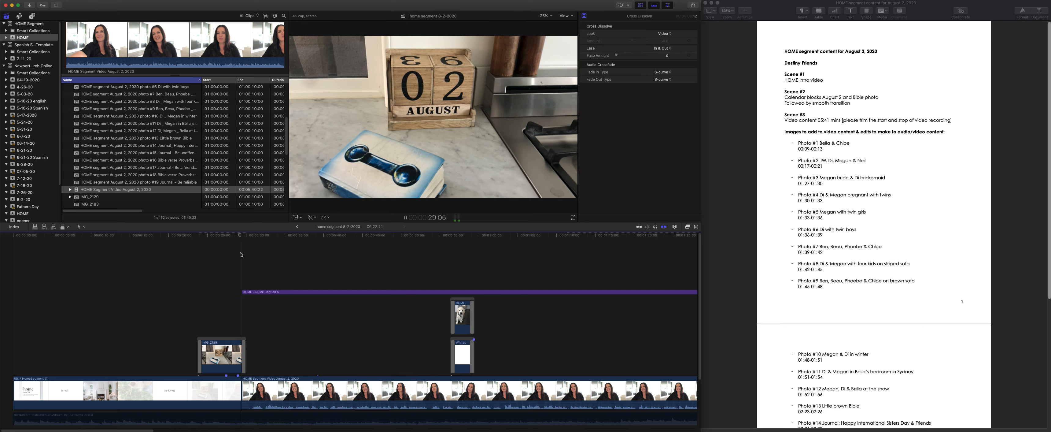
key(space)
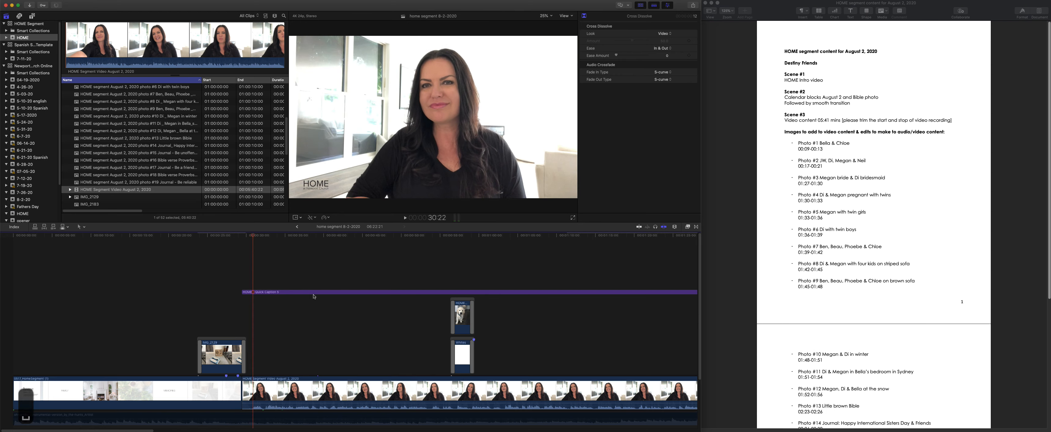
click(313, 292)
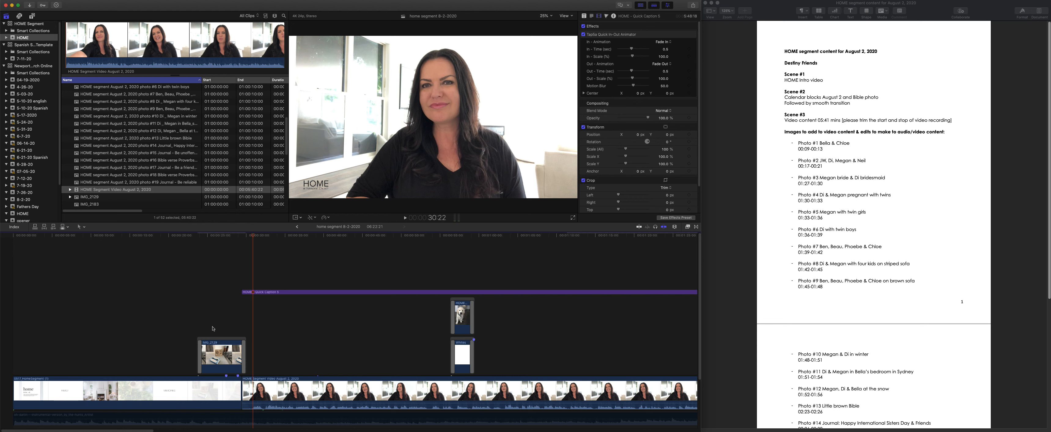
- Switch the viewer to Proxy media and create proxy media for the HOME Segment Video August 2, 2020 clip
click(563, 16)
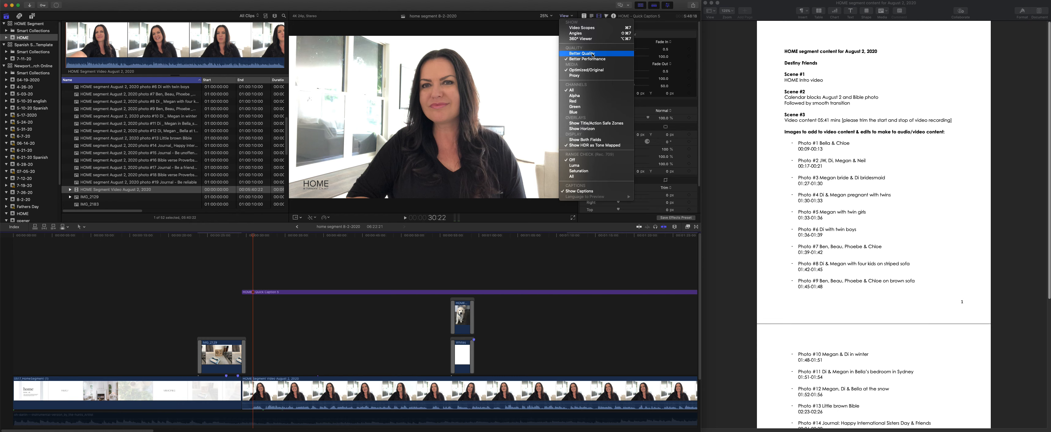
click(590, 76)
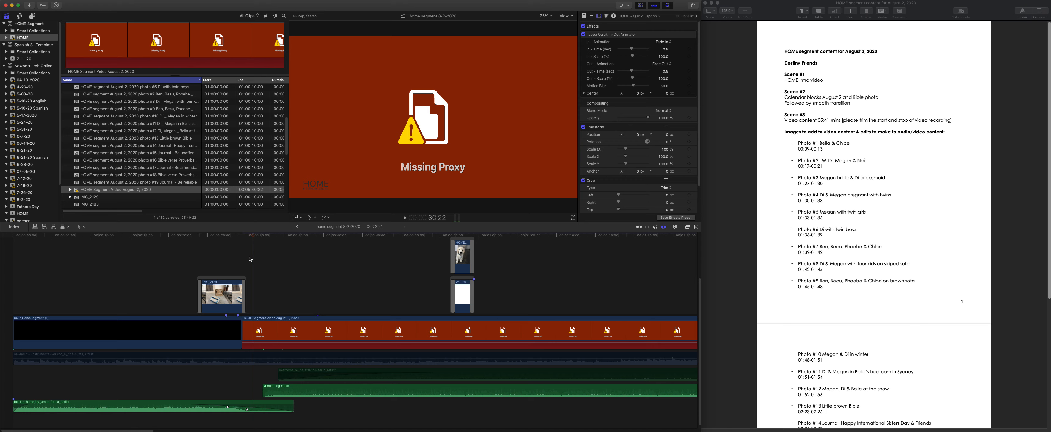
right_click(119, 189)
click(153, 236)
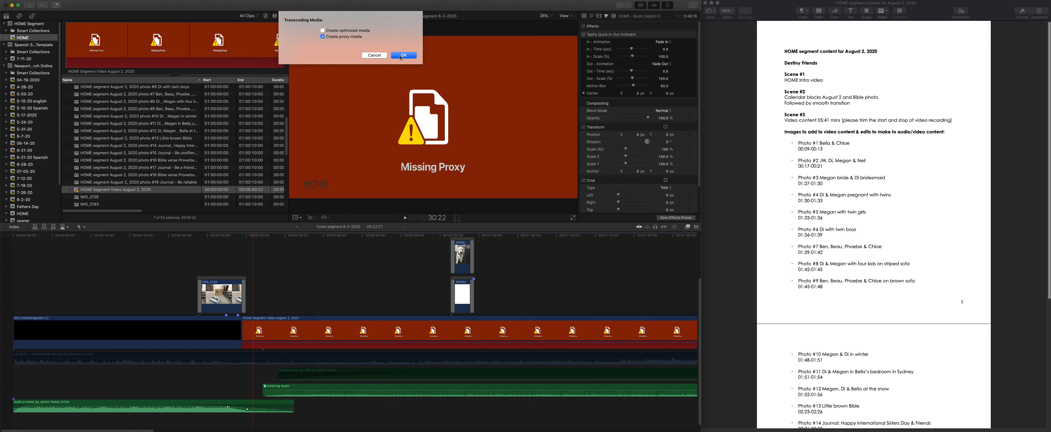
click(403, 56)
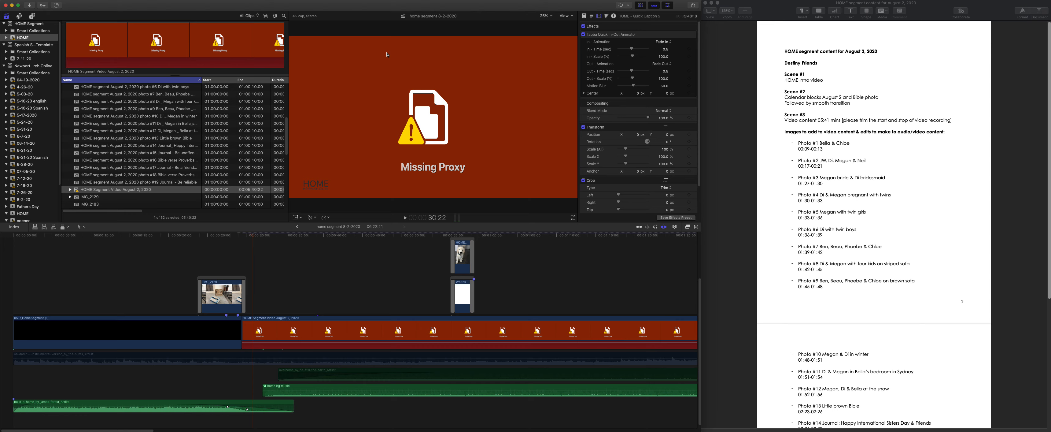
- Look over the photo clips and the content document's photo timings, and list the project's markers in the timeline index
scroll(132, 126, up, 8)
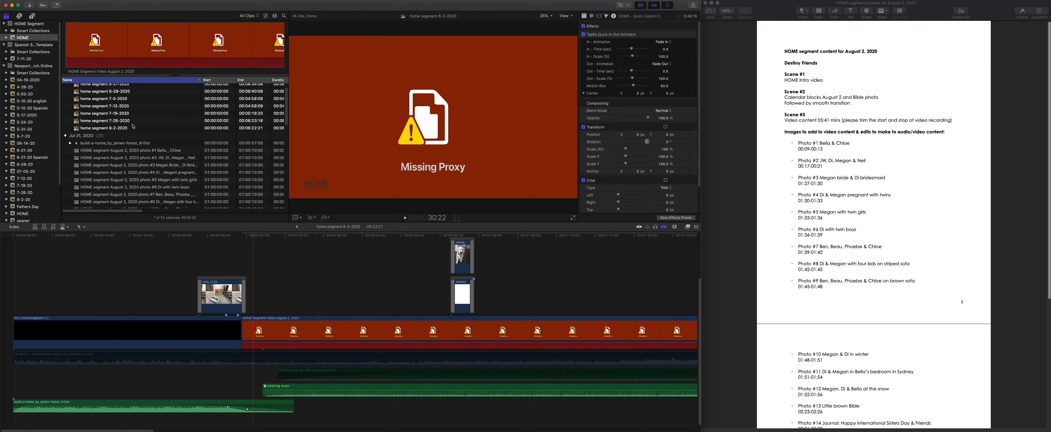
scroll(133, 126, up, 1)
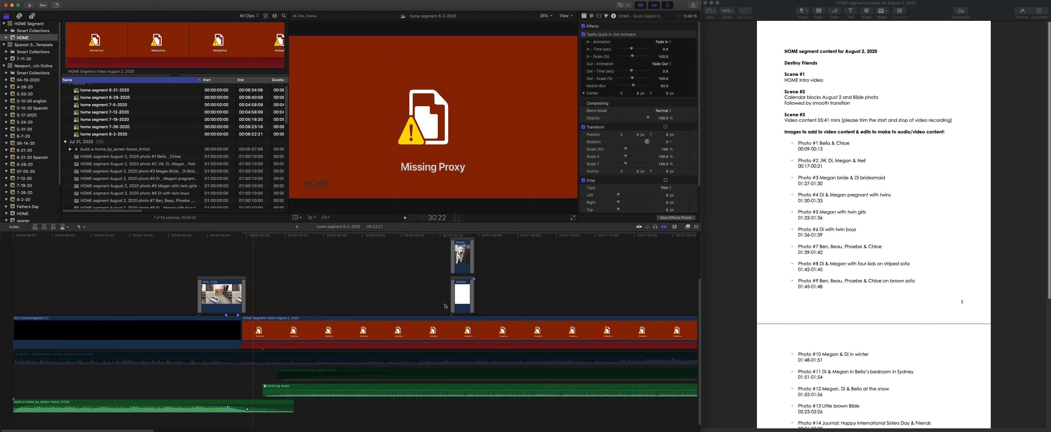
scroll(445, 306, up, 2)
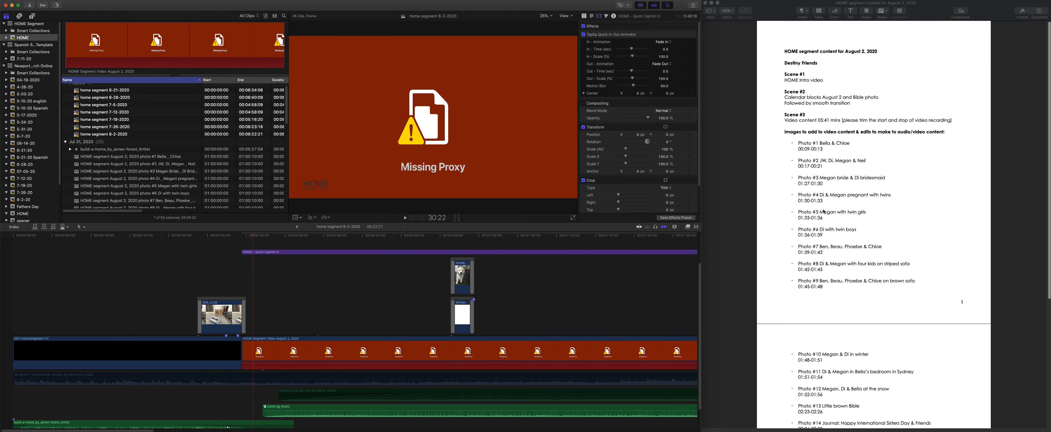
scroll(823, 212, down, 10)
scroll(817, 324, down, 5)
scroll(811, 366, up, 12)
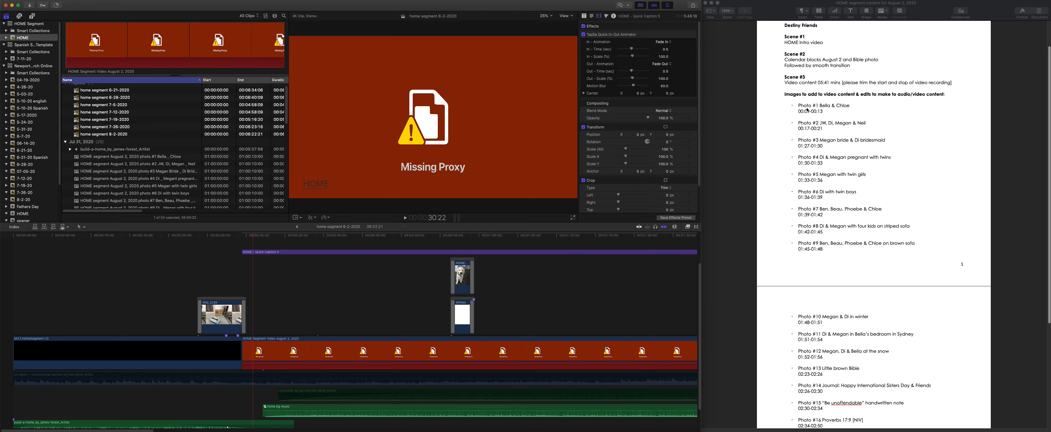
click(13, 227)
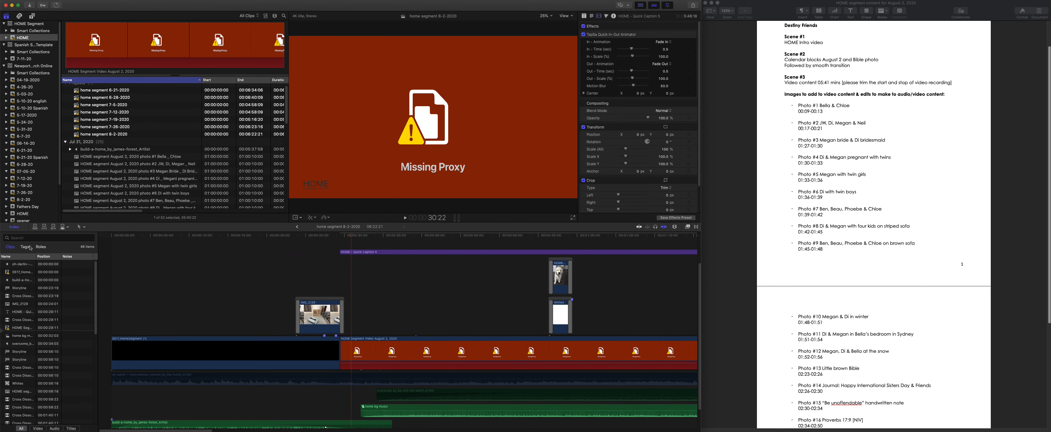
click(25, 247)
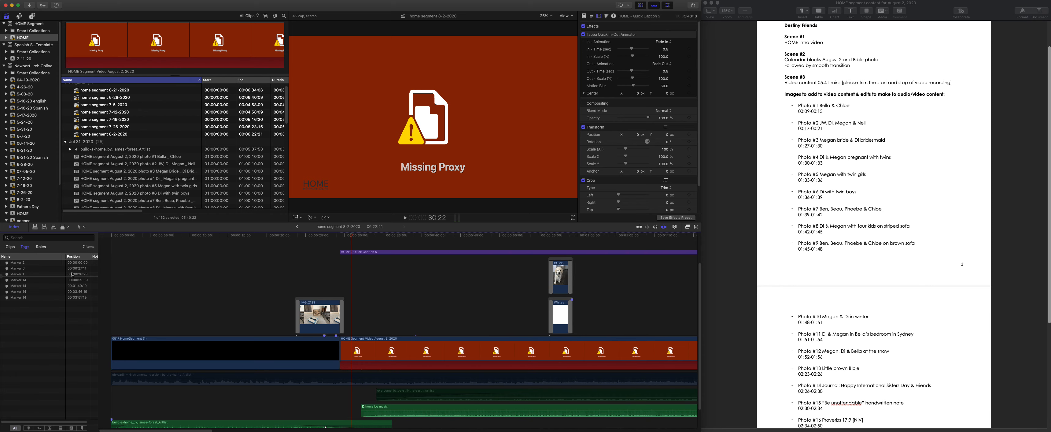
- Place the playhead at 29:11, where the August 2 video and the HOME caption title begin
click(340, 238)
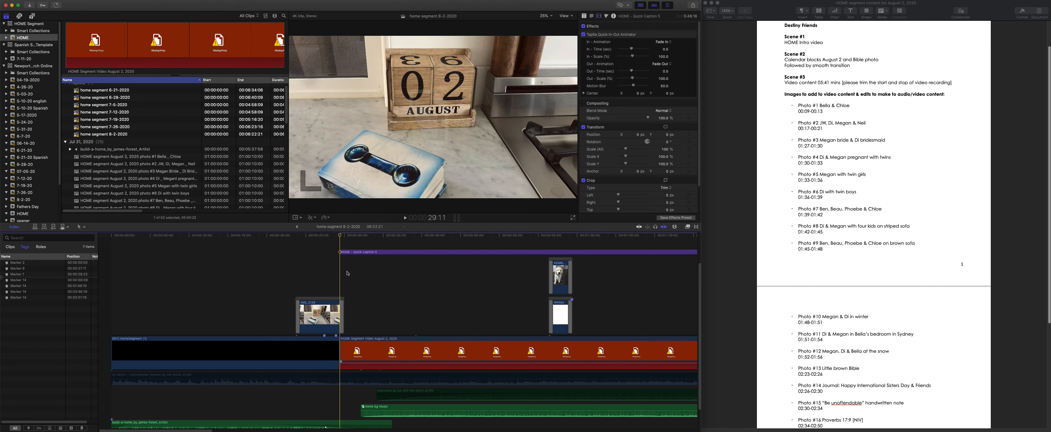
click(355, 271)
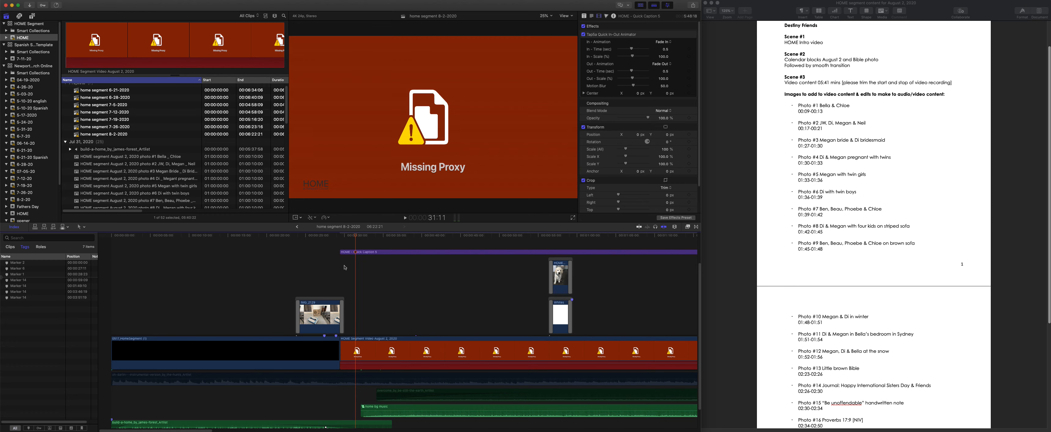
click(341, 236)
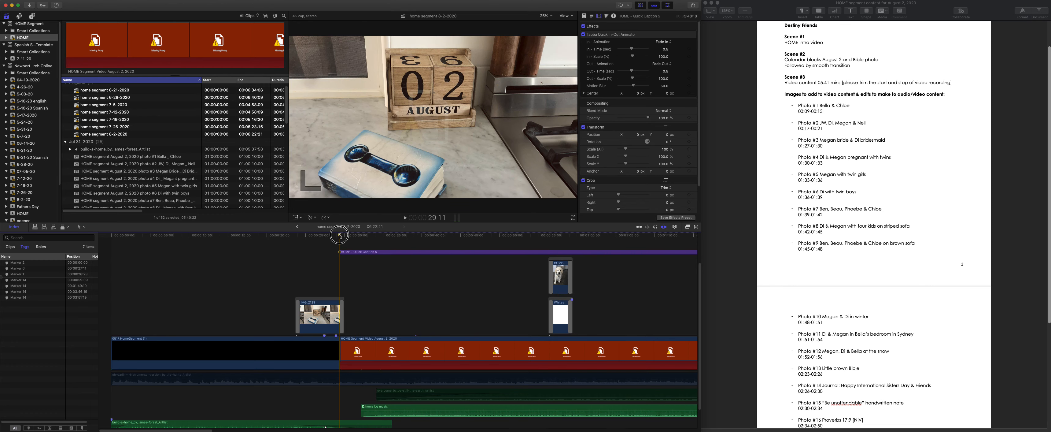
click(385, 251)
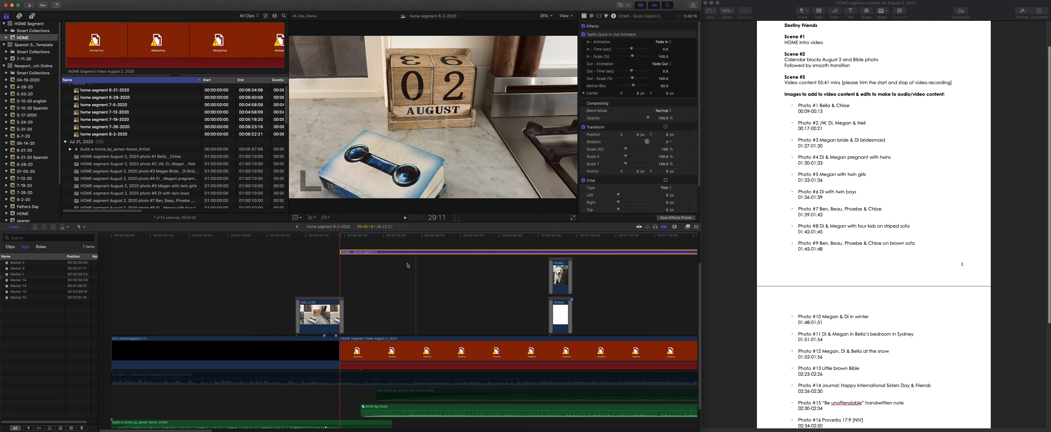
click(317, 272)
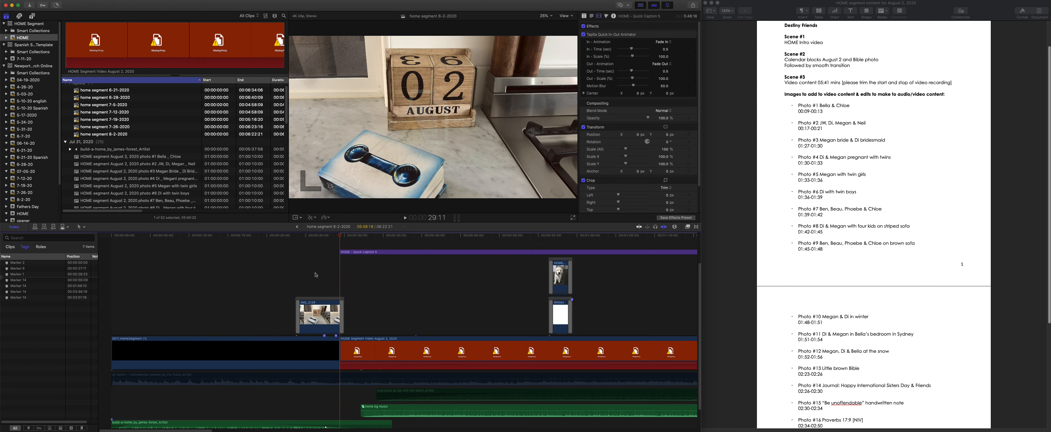
click(340, 235)
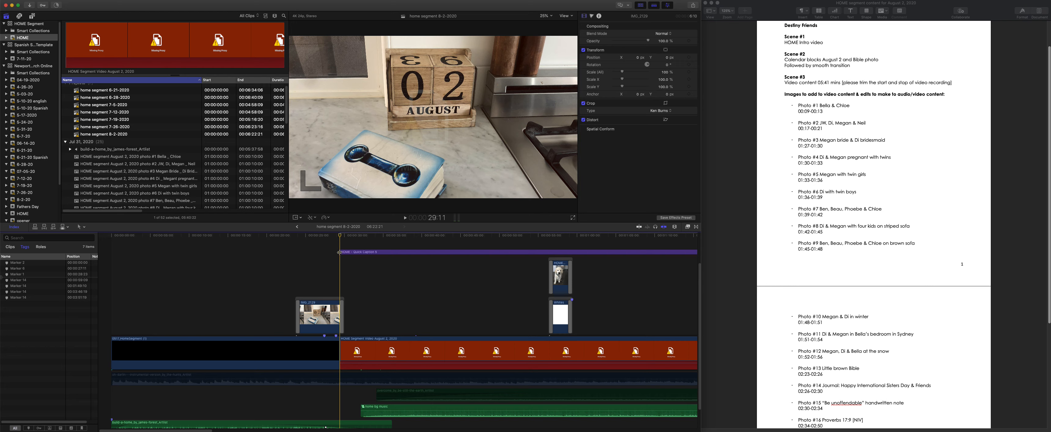
- Move the playhead 9 seconds forward from the start of the August 2 video, to 38:11
click(340, 253)
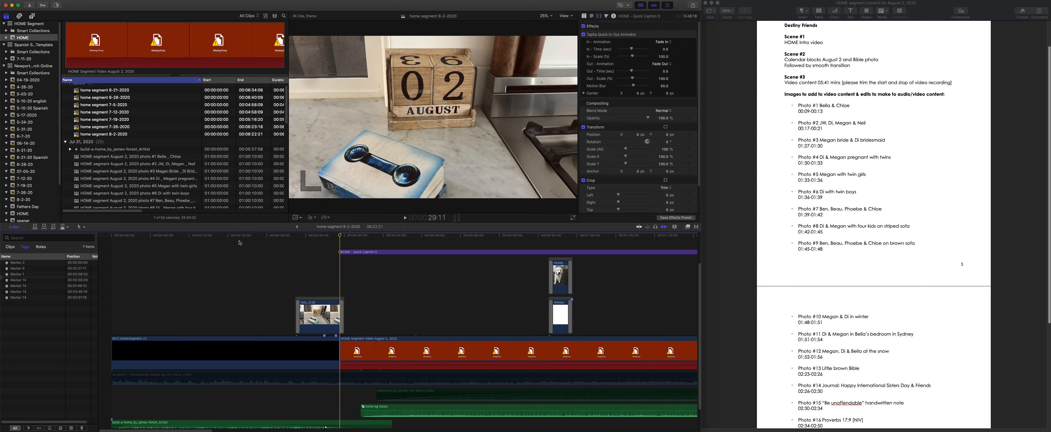
key(plus)
text(9:00)
key(BackSpace)
key(BackSpace)
key(BackSpace)
text(318)
key(BackSpace)
key(BackSpace)
key(BackSpace)
text(00)
key(Return)
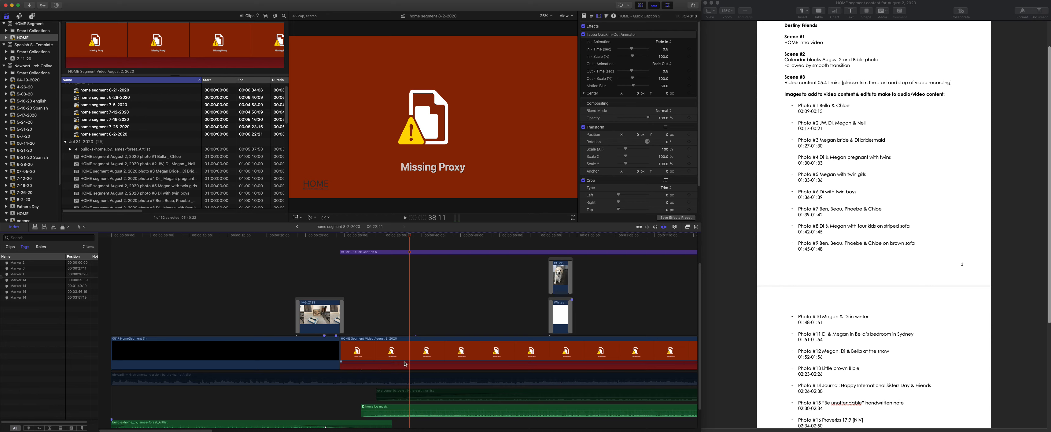
- Add a marker named 1 to the August 2 video at 38:11, where photo #1 starts
click(410, 344)
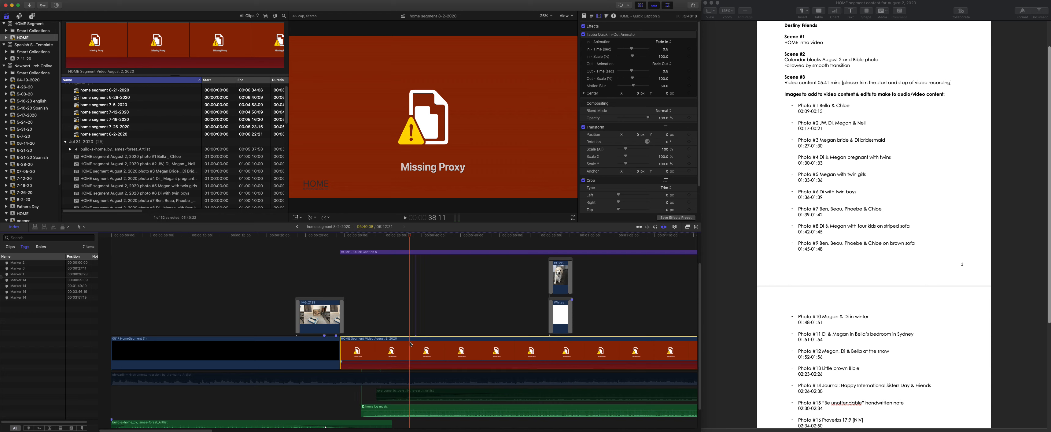
key(m)
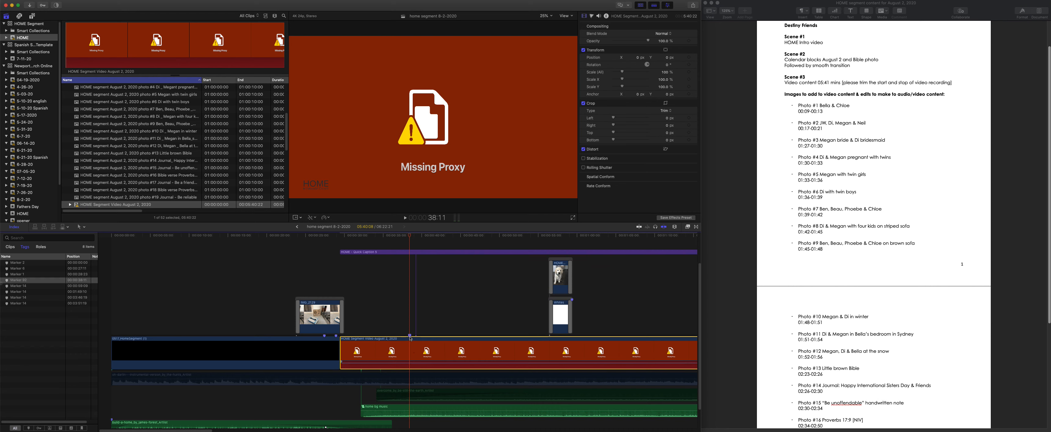
key(m)
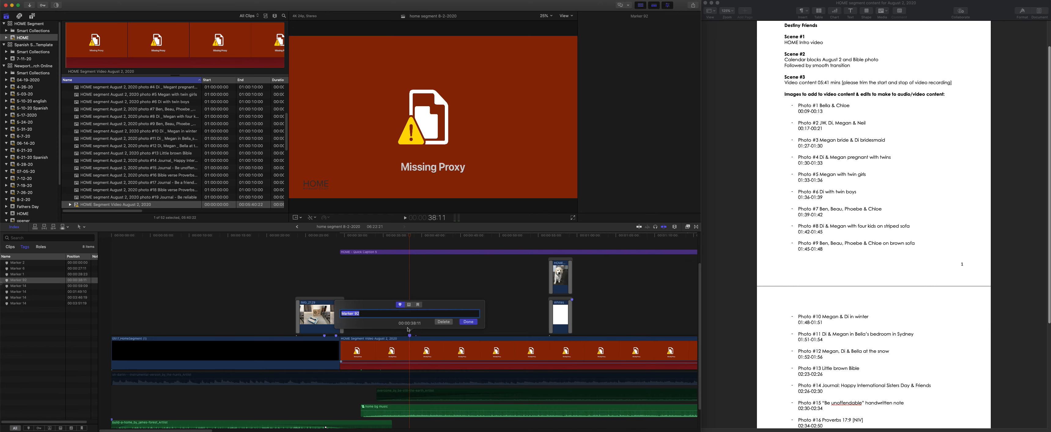
text(1)
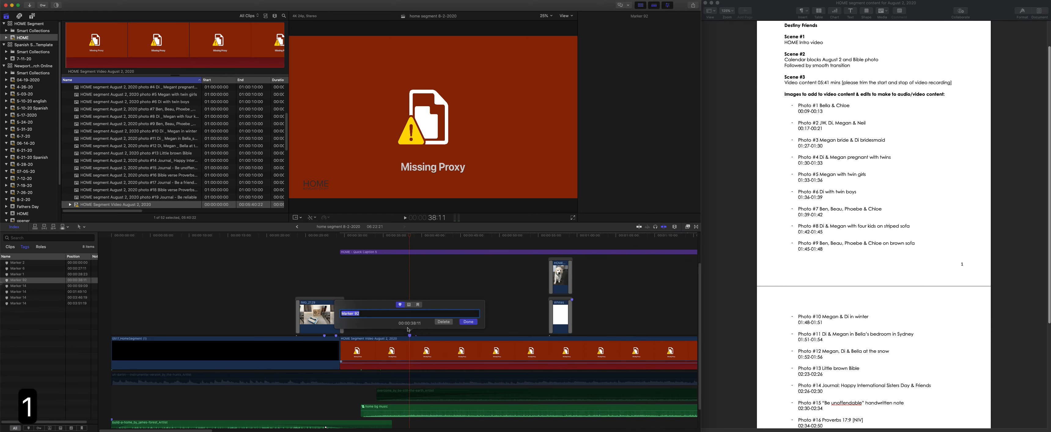
key(Return)
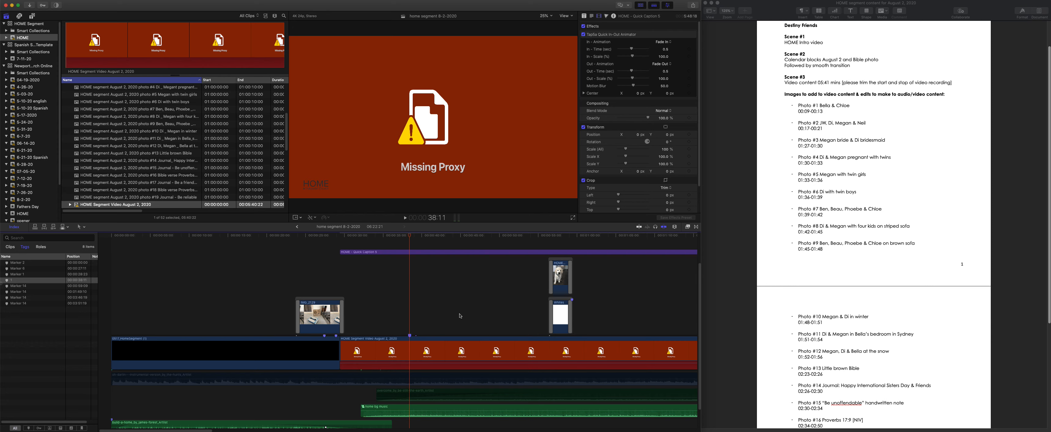
- Move the playhead 4 seconds forward from marker 1 and add a marker to the August 2 video at 42:11
key(plus)
key(4)
key(plus)
key(4)
key(0)
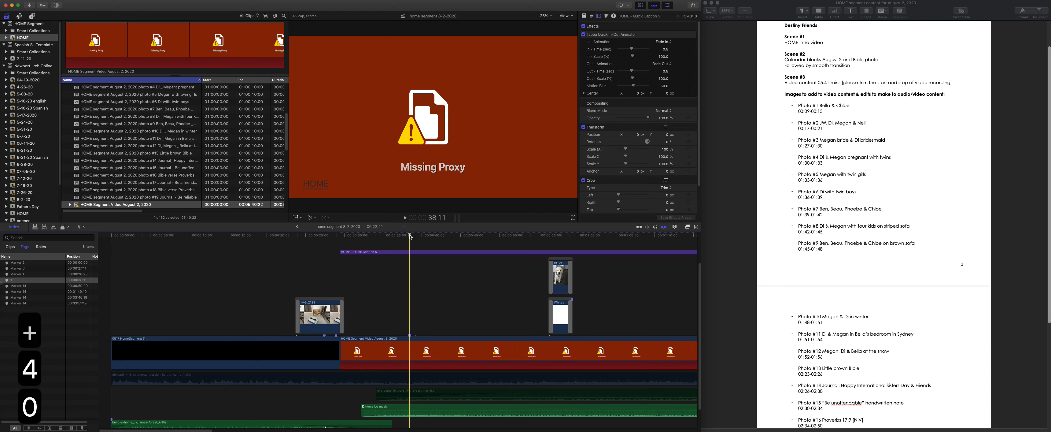
click(412, 289)
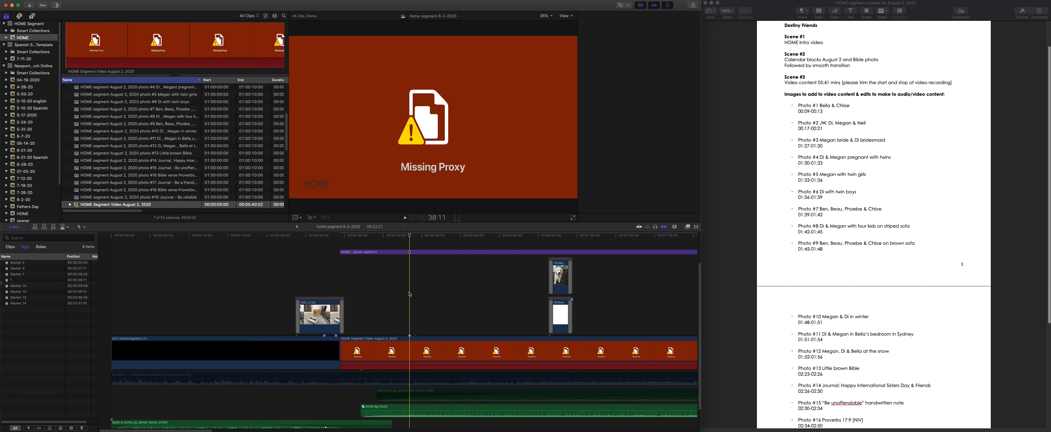
click(406, 252)
key(plus)
text(400)
key(Return)
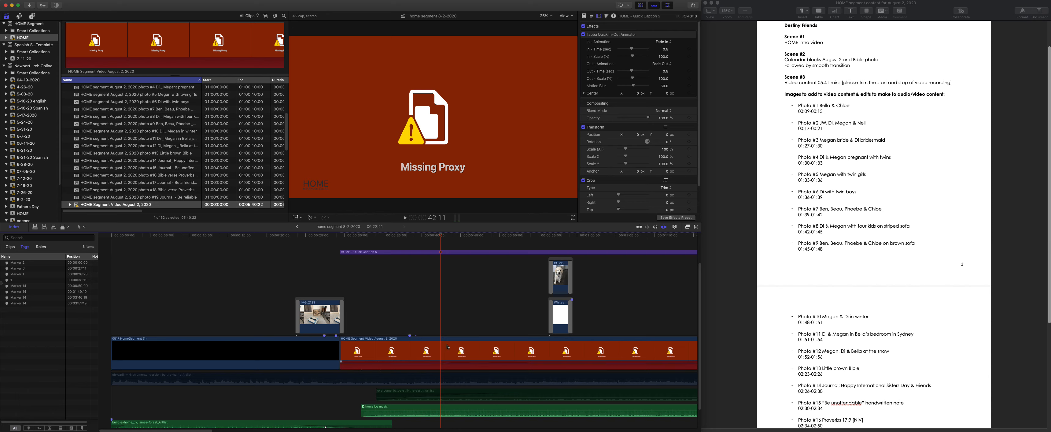
key(m)
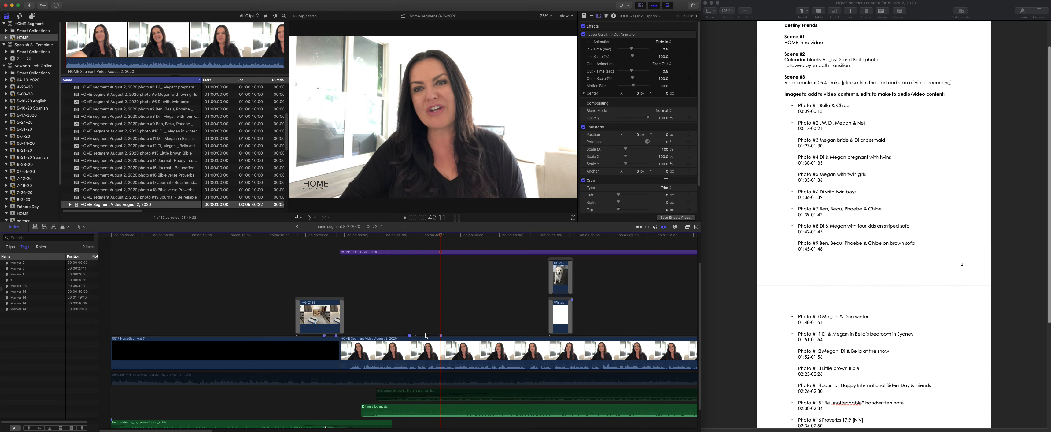
- Check the new marker's position by moving the playhead 13 seconds forward from the start of the August 2 video
drag(440, 236, 340, 258)
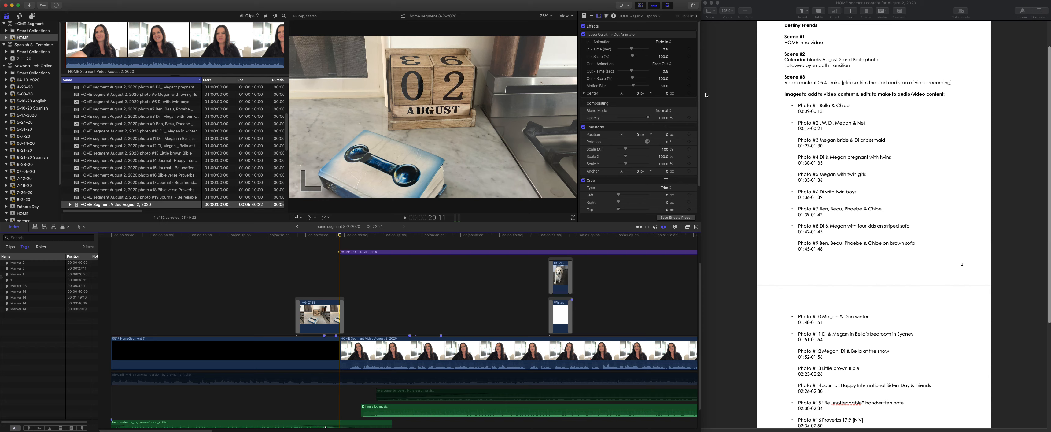
text(+1300)
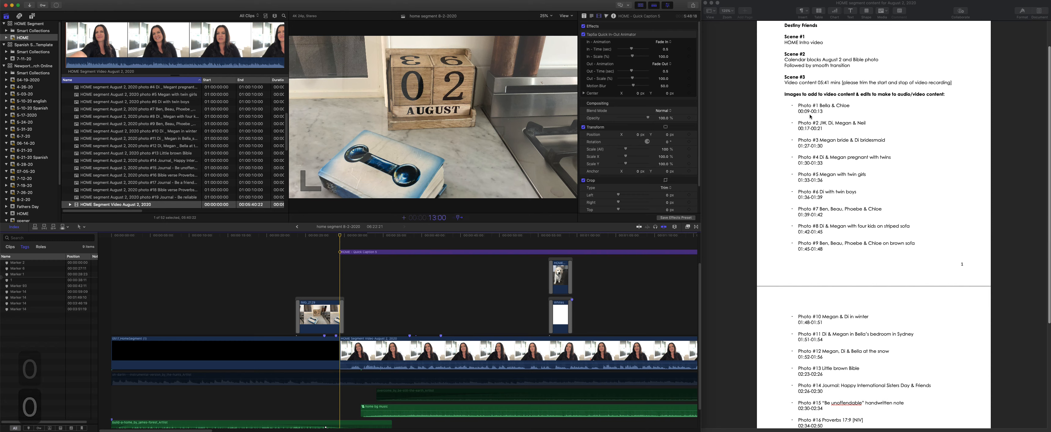
key(Return)
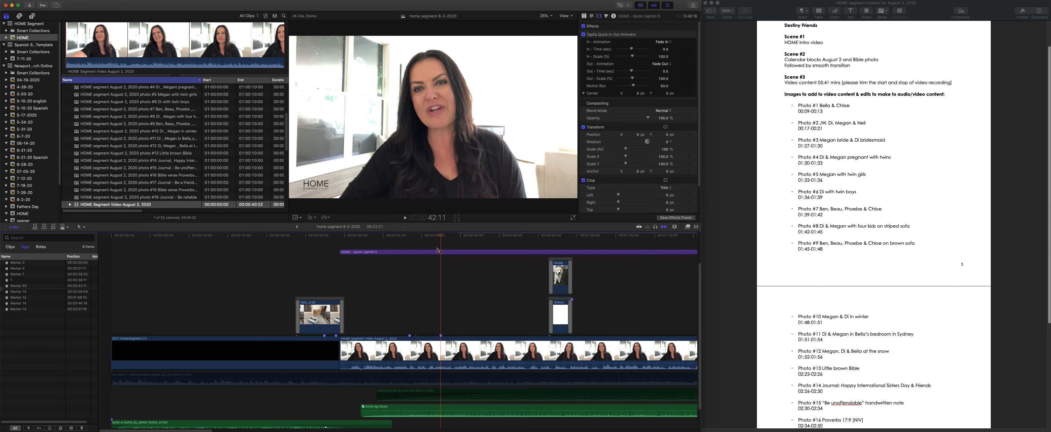
- Move the playhead 4 seconds forward from the marker at 42:11, to 46:11
click(440, 236)
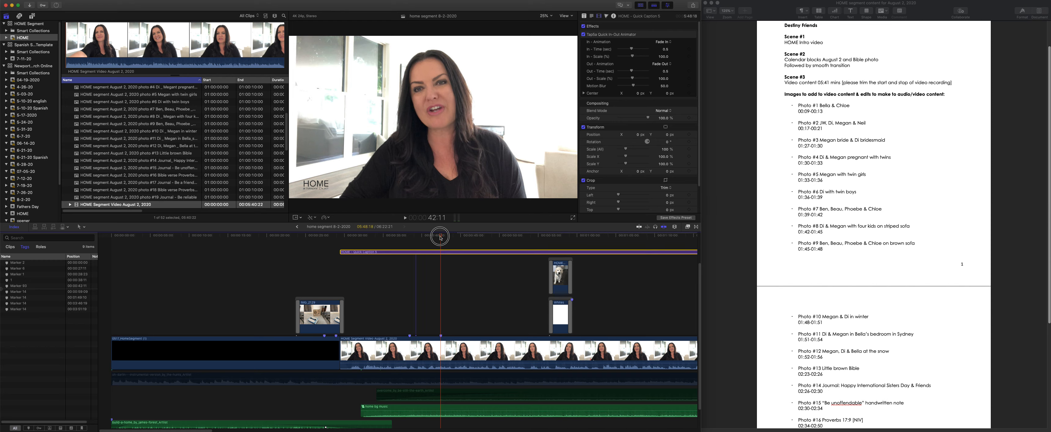
click(436, 291)
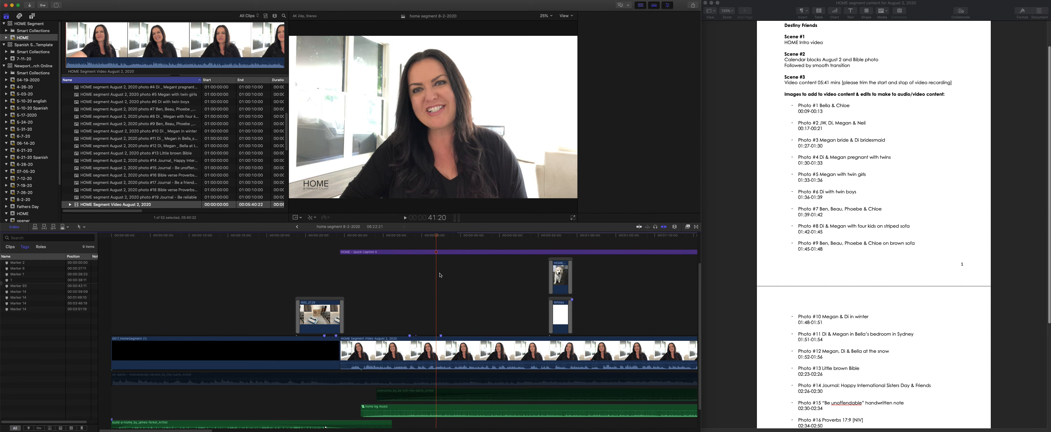
click(440, 236)
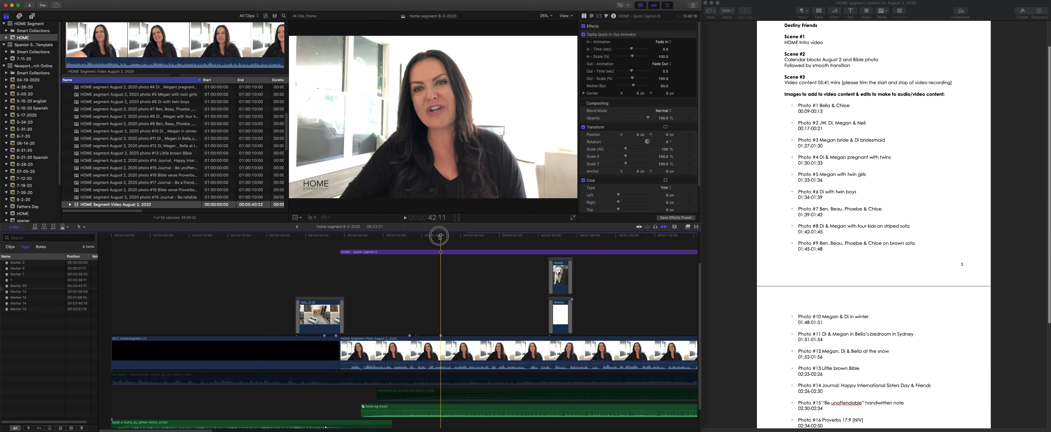
key(plus)
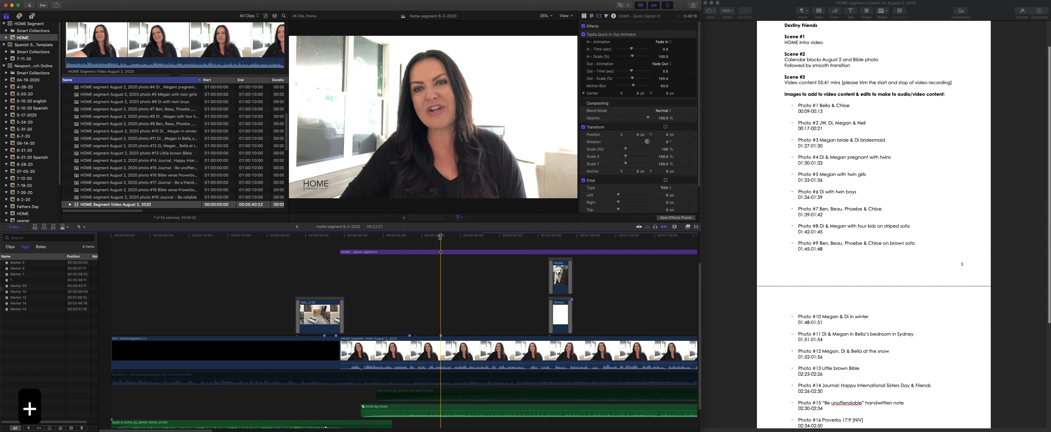
text(400)
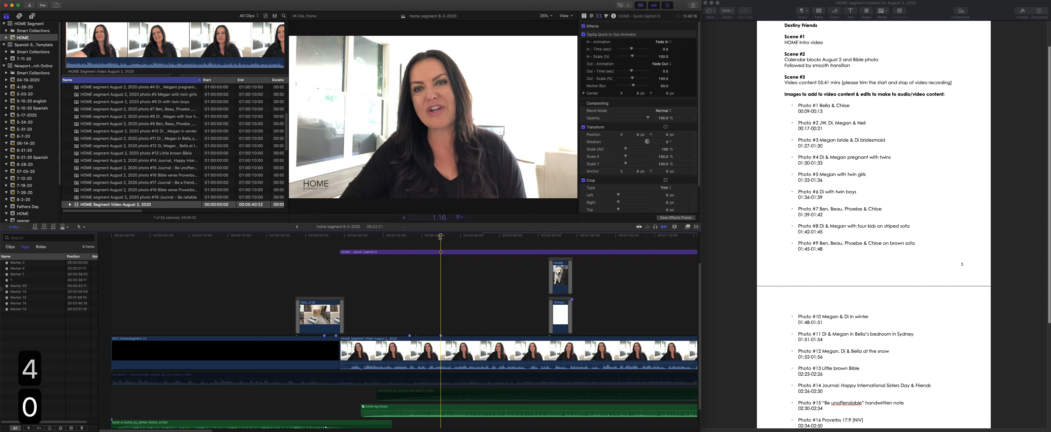
key(Return)
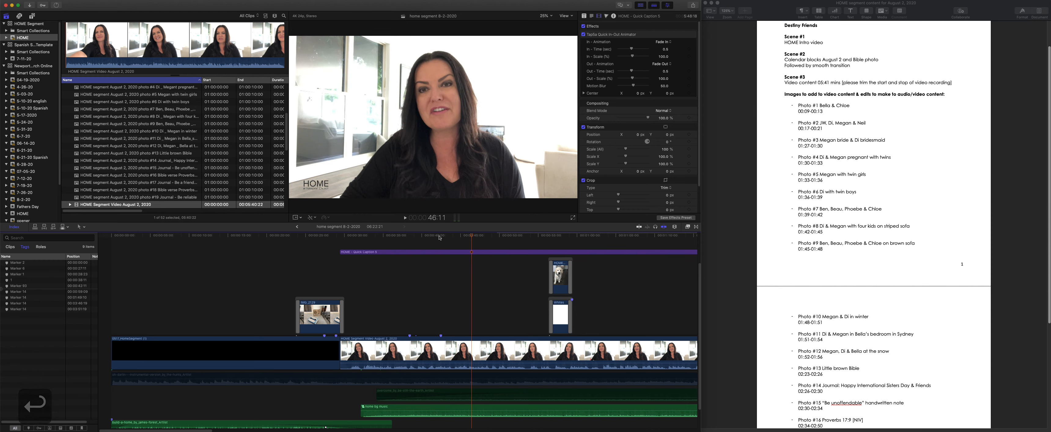
- Add a marker named 2 to the August 2 video at 46:11, where photo #2 starts
click(484, 344)
key(m)
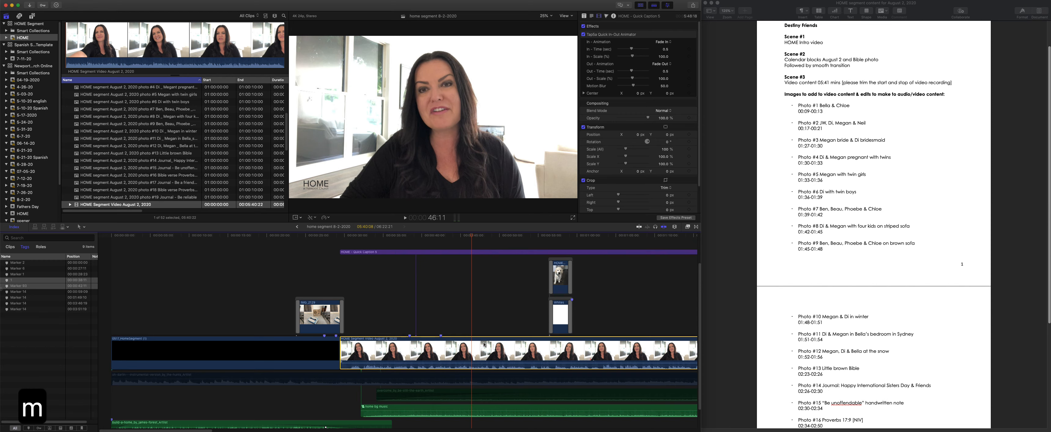
key(m)
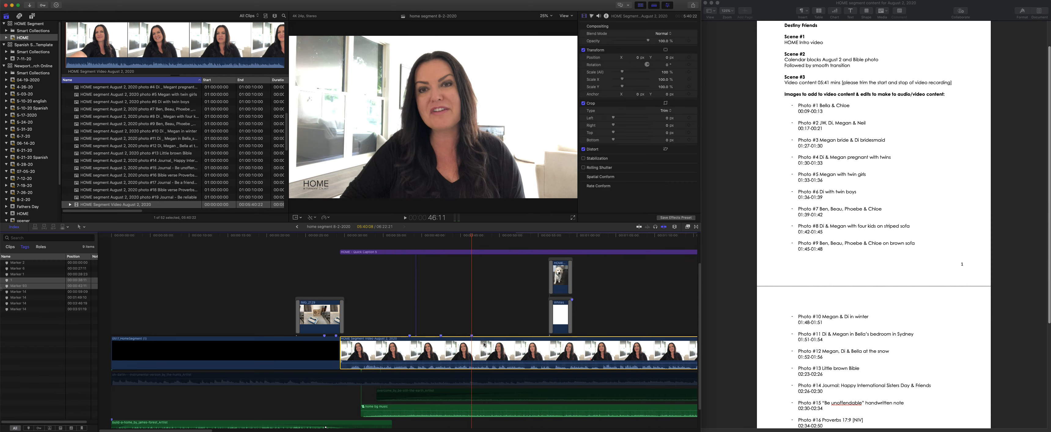
text(2)
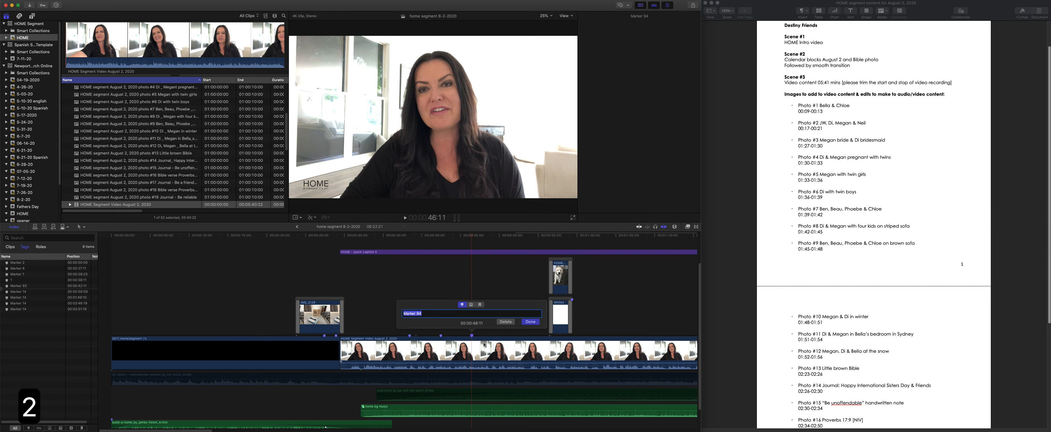
key(Return)
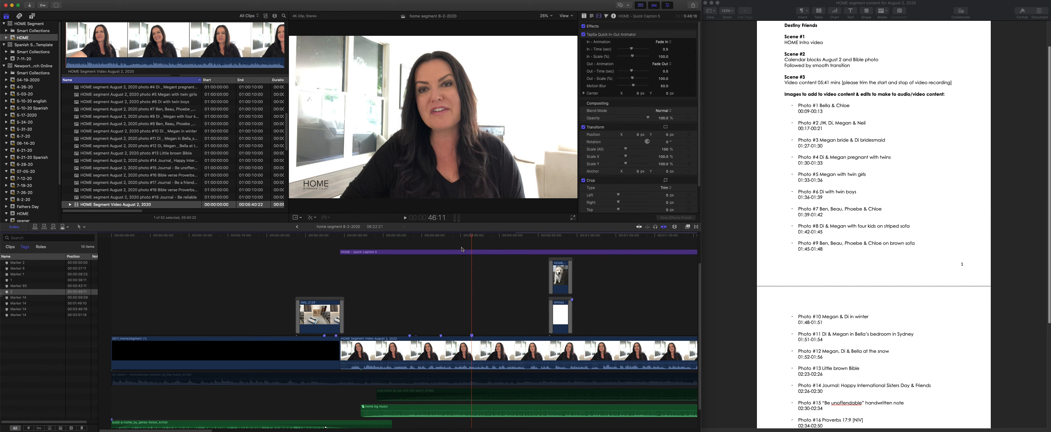
- Move the playhead 4 seconds forward from marker 2 and add a marker to the August 2 video at 50:11
click(472, 278)
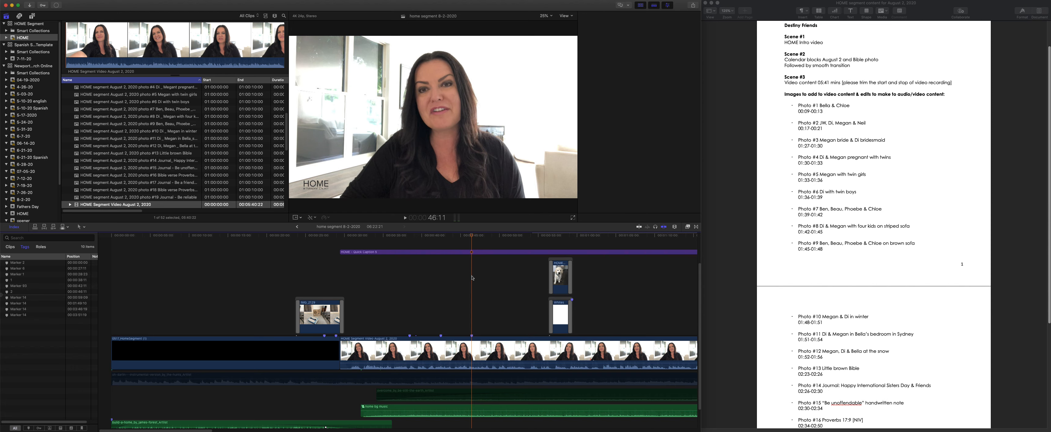
text(+400)
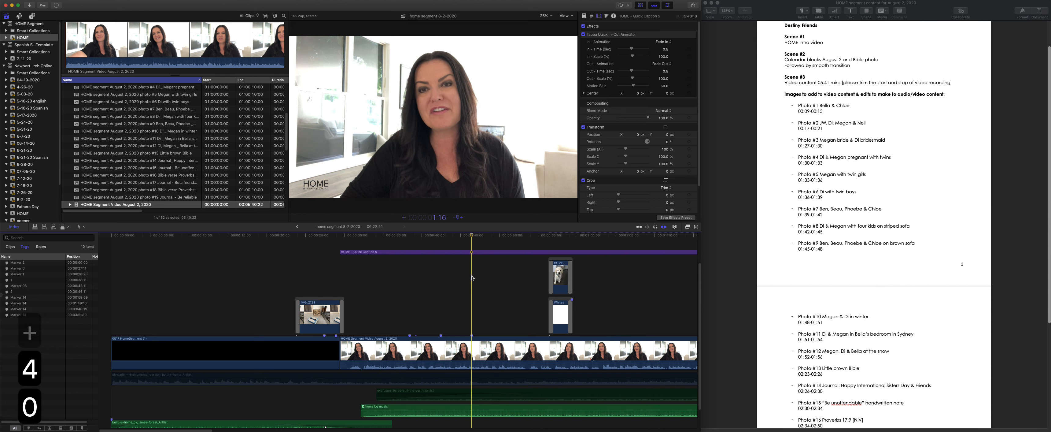
key(Return)
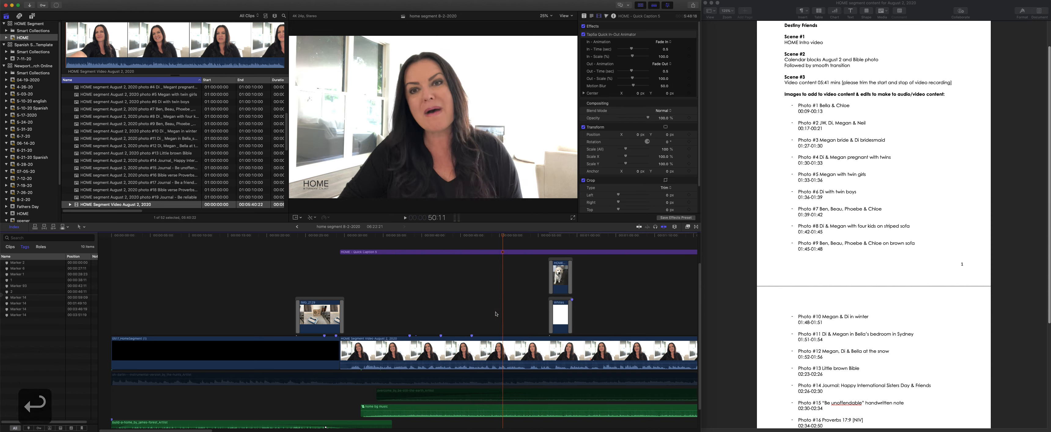
click(504, 346)
key(m)
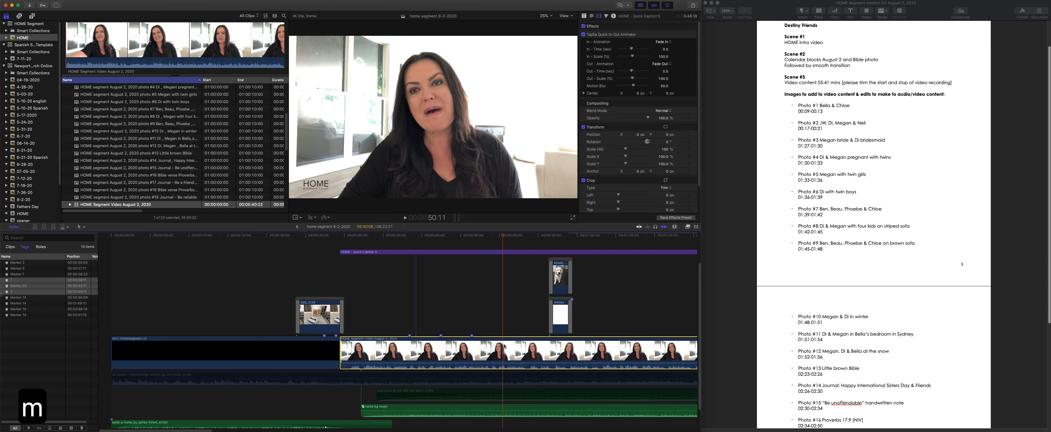
- Split the HOME caption title about 4 seconds after its start and delete the long remainder
click(358, 253)
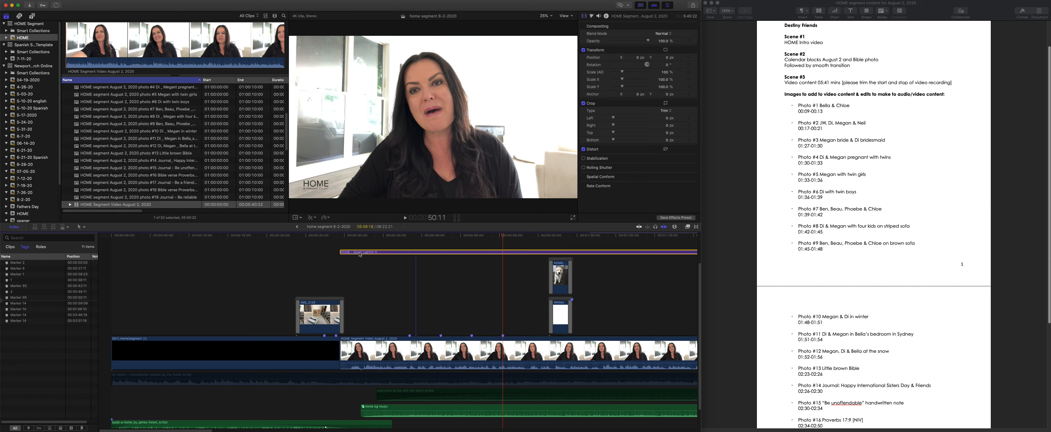
key(b)
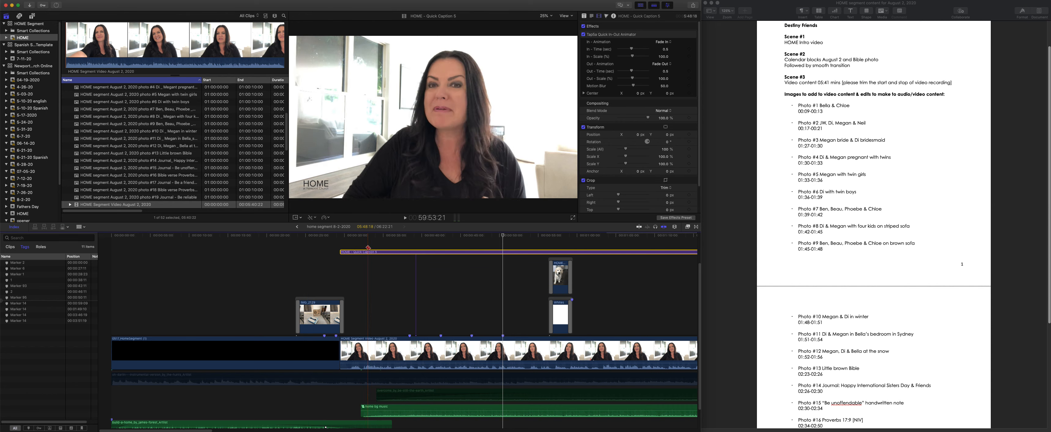
click(370, 251)
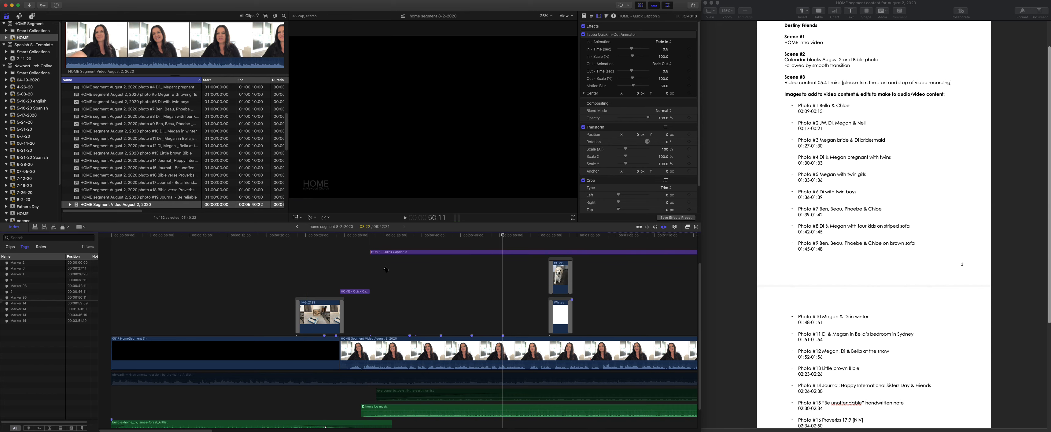
key(a)
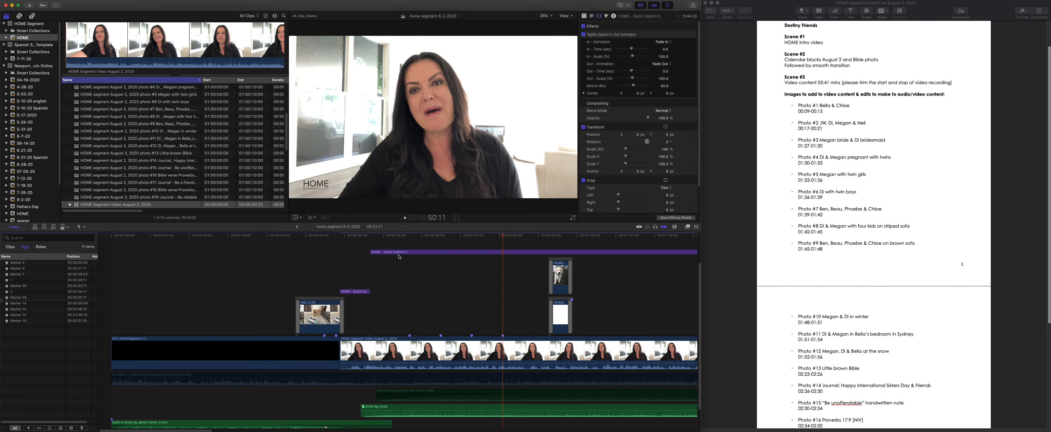
click(399, 252)
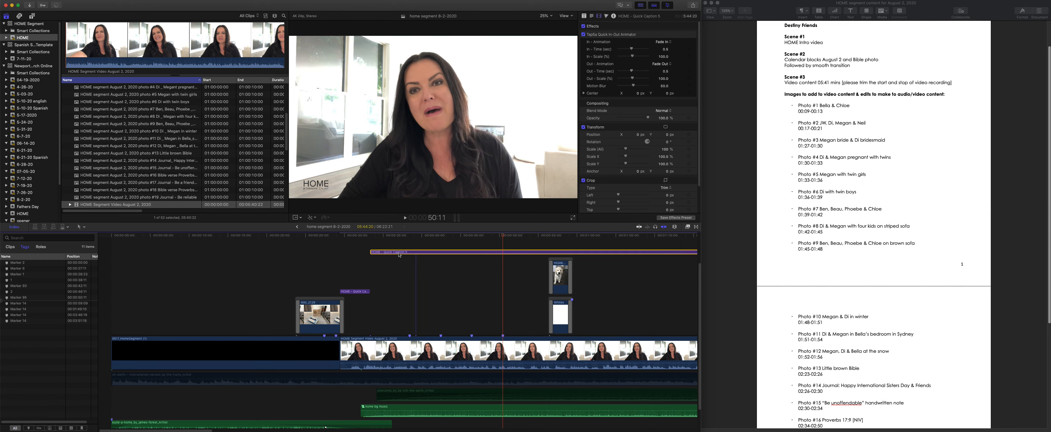
key(BackSpace)
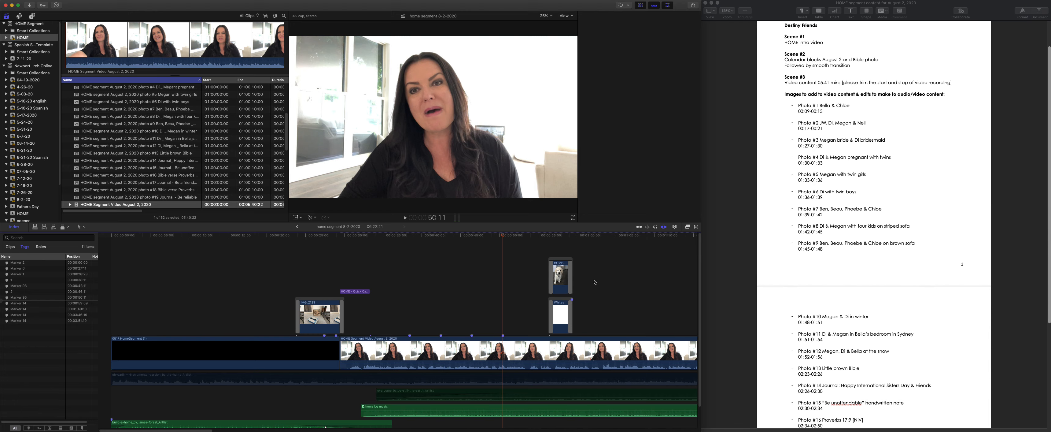
scroll(453, 353, right, 8)
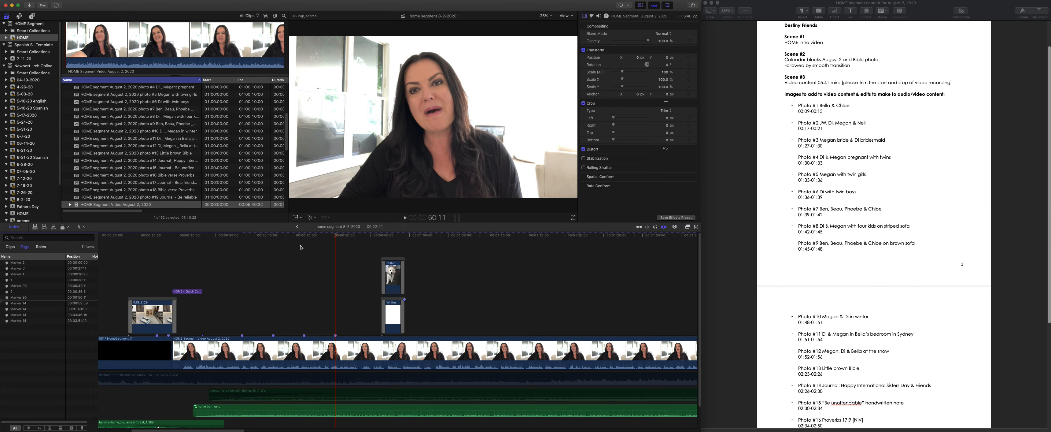
- Place the playhead at the start of the August 2 video, 29:11, and move it forward 1:27:00 to 1:56:11
click(175, 240)
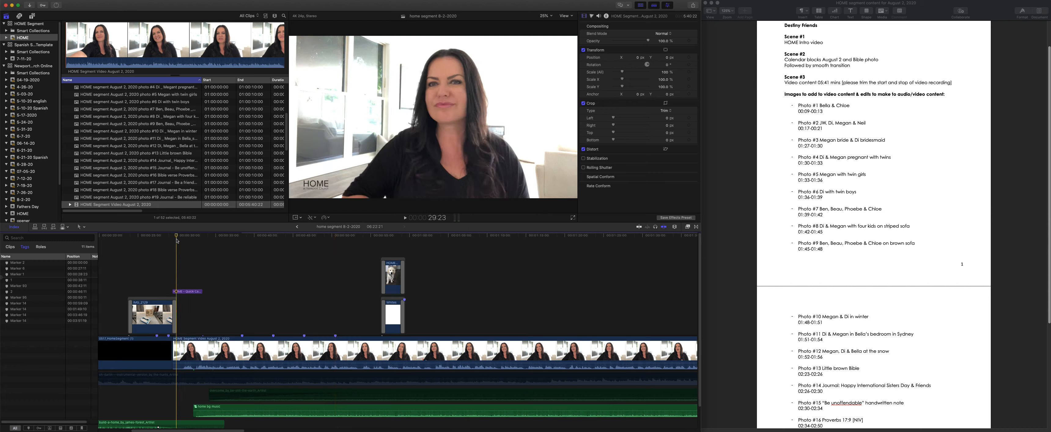
click(172, 240)
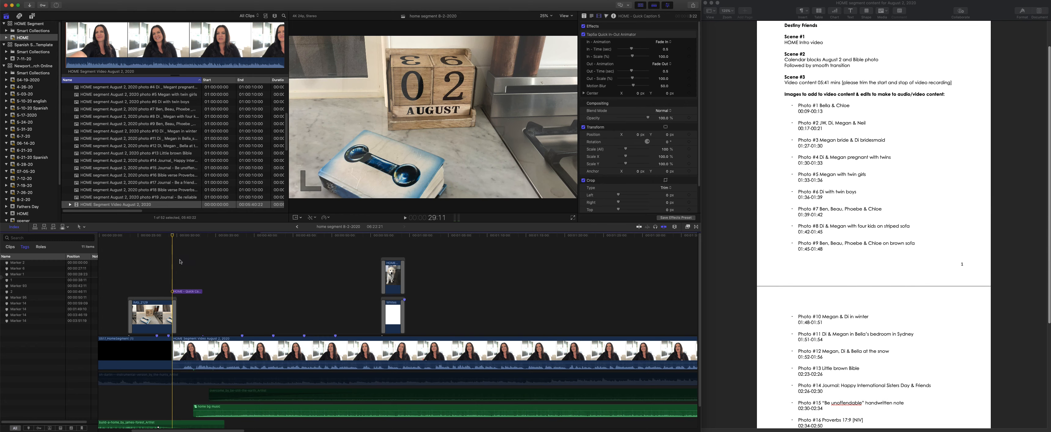
text(+127)
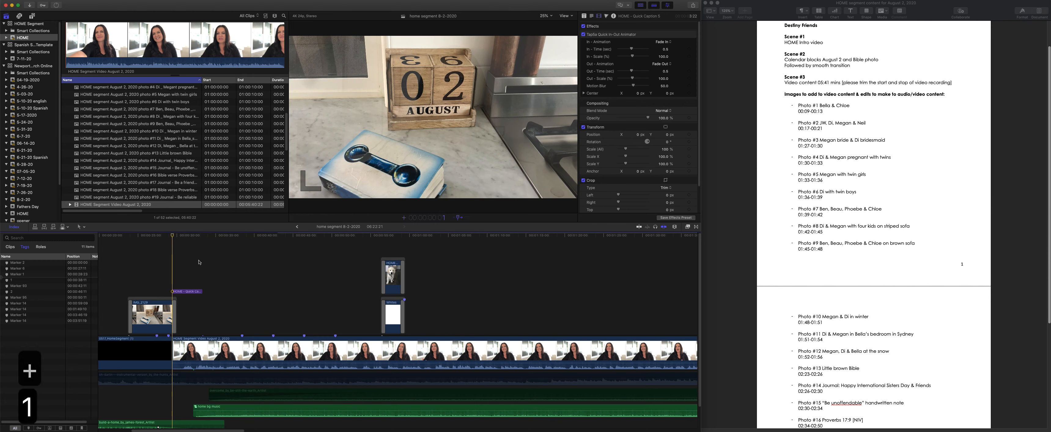
text(00)
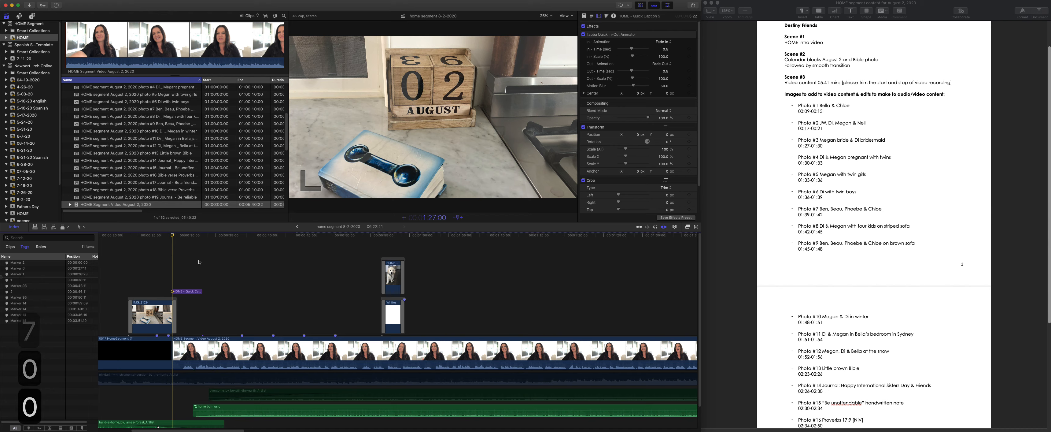
key(Return)
- Add a marker named 3 to the August 2 video at 1:56:11, where photo #3 starts
click(281, 345)
key(m)
key(m)
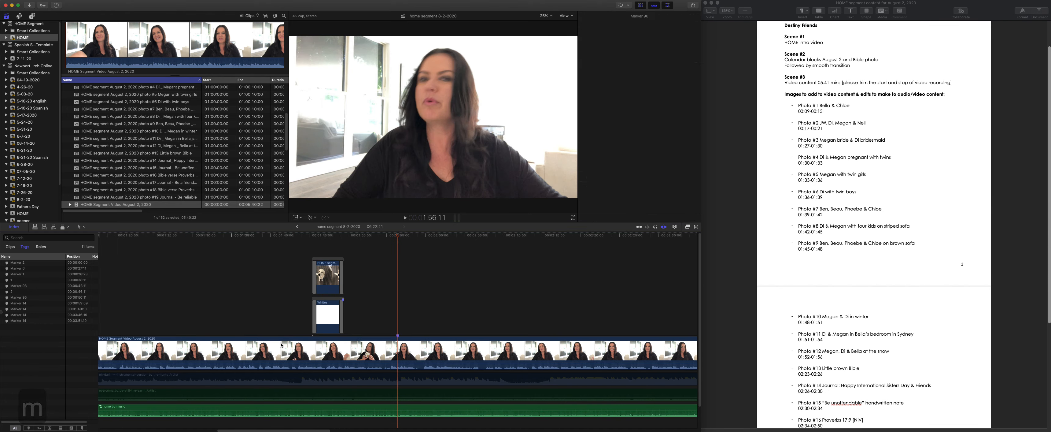
text(3)
key(Return)
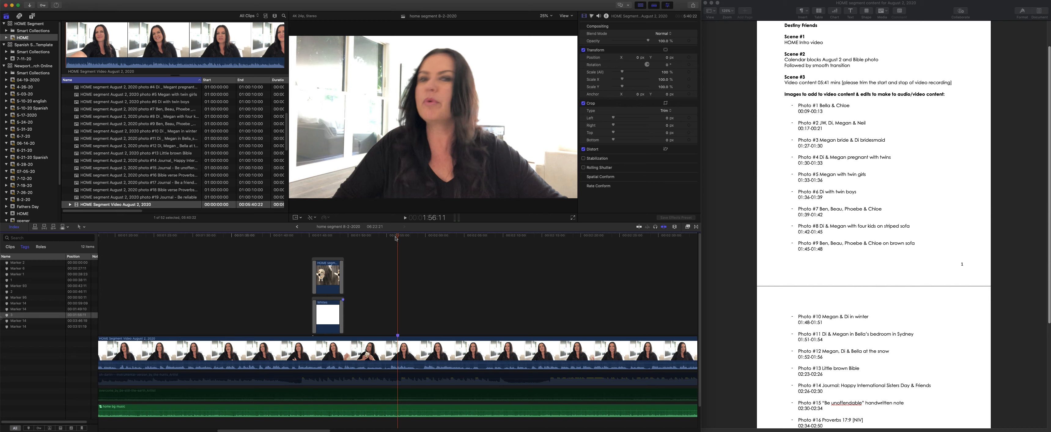
- Add a marker named 4 to the August 2 video 3 seconds after marker 3, at 1:59:11
text(+30)
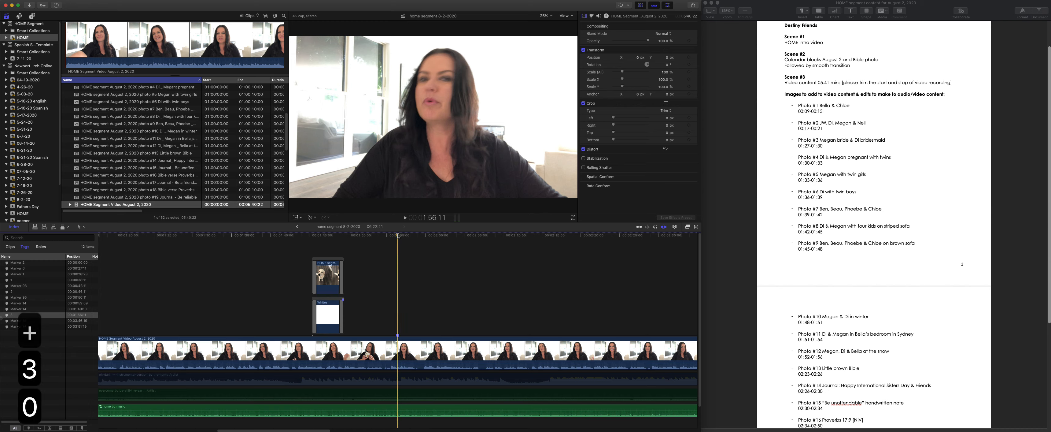
click(398, 261)
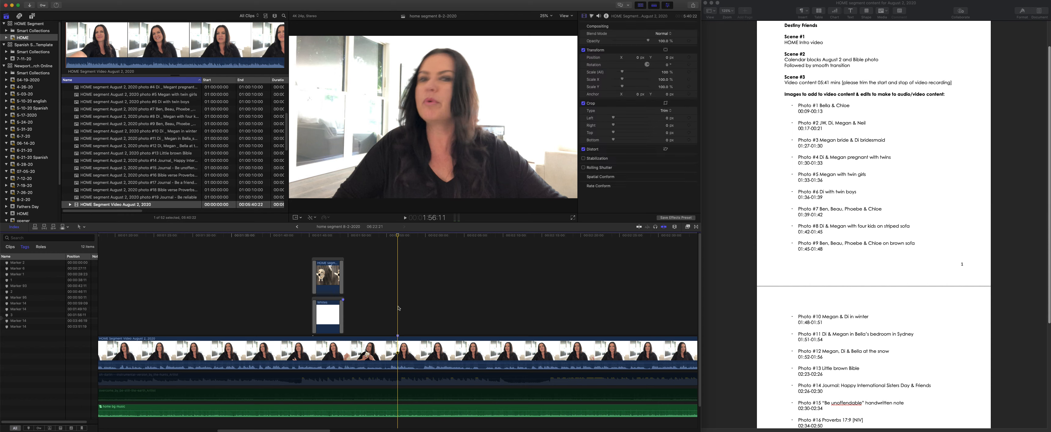
key(plus)
text(300)
key(Return)
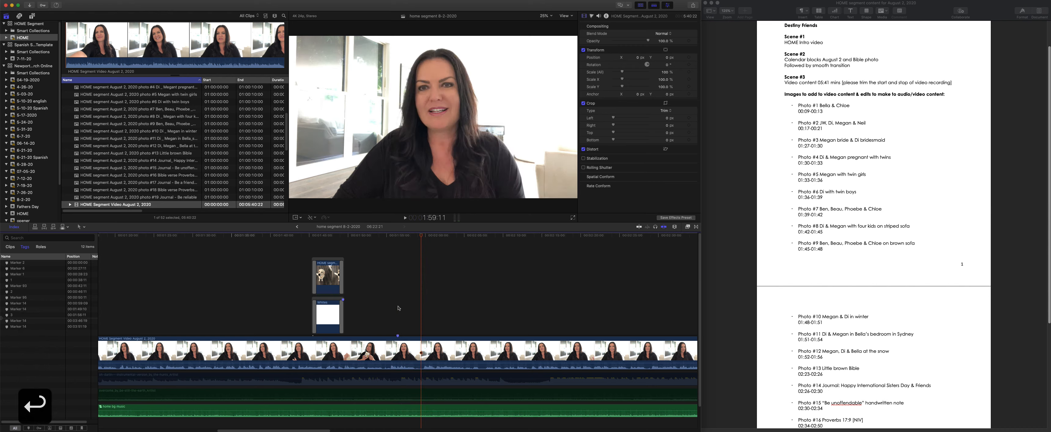
key(m)
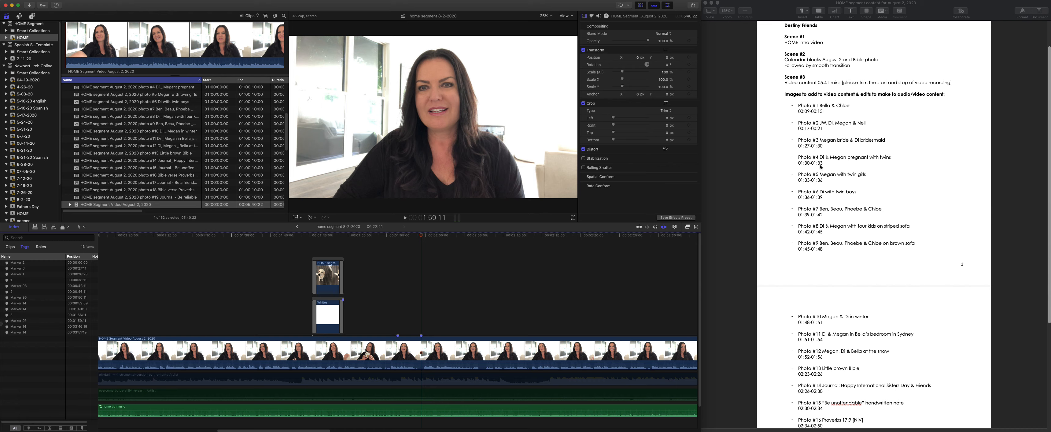
key(m)
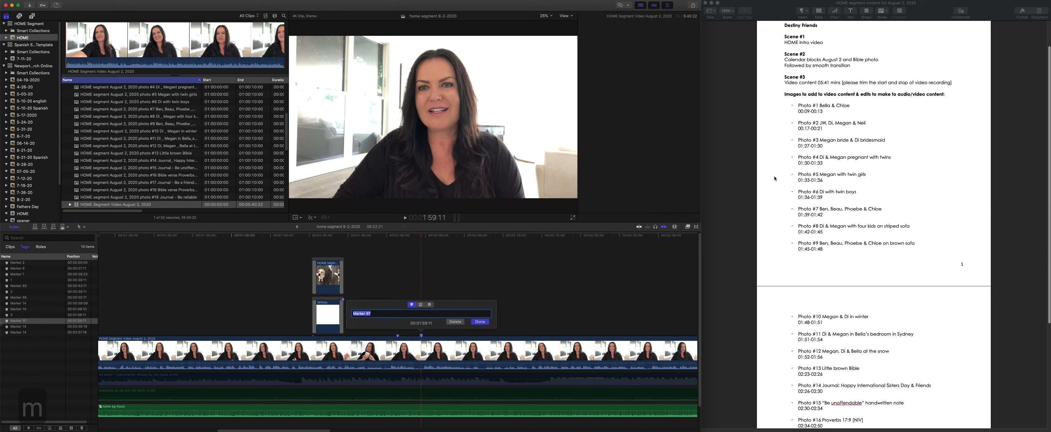
text(4)
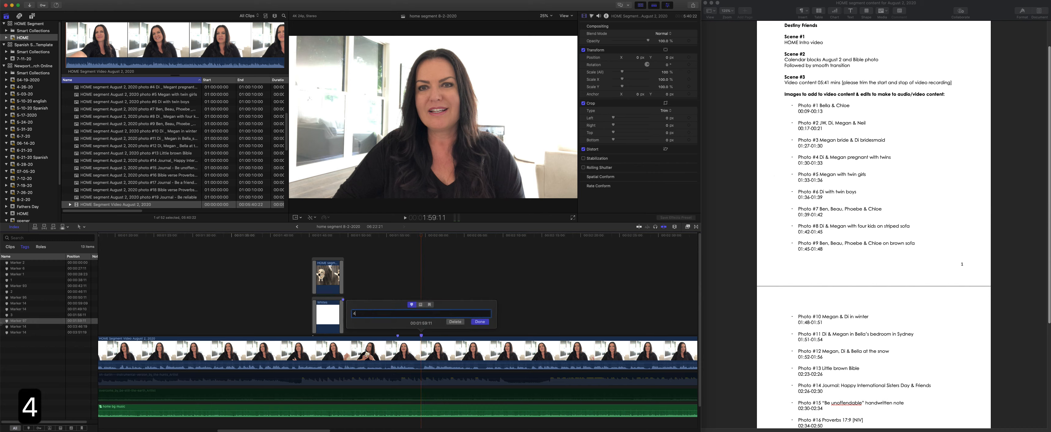
key(Return)
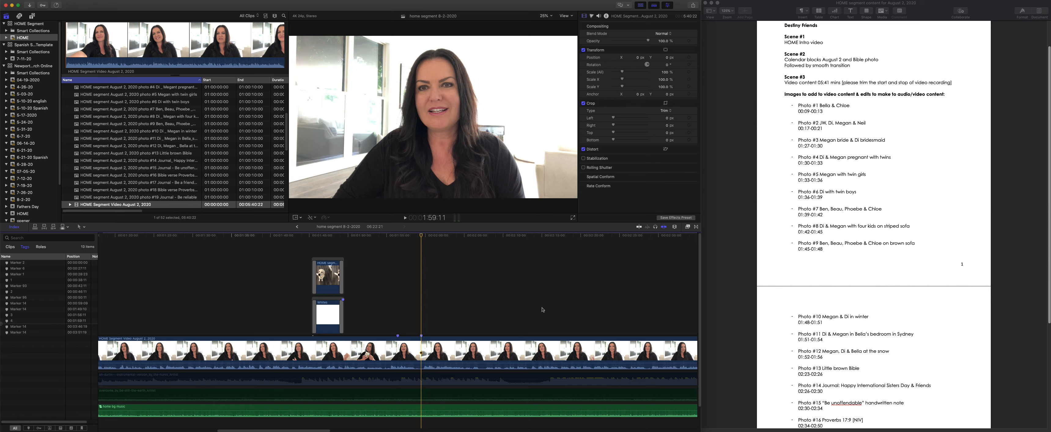
- Add a marker named 5 to the August 2 video 3 seconds after marker 4, at 2:02:11
text(+300)
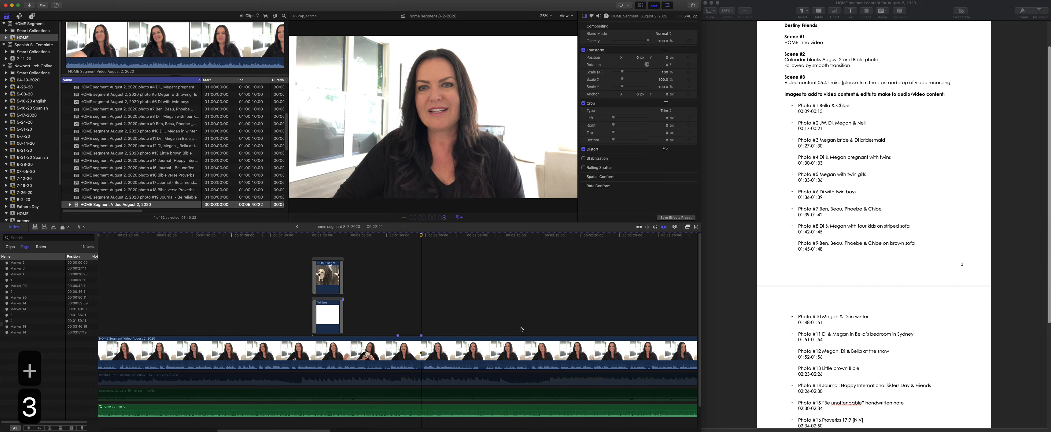
key(Return)
key(m)
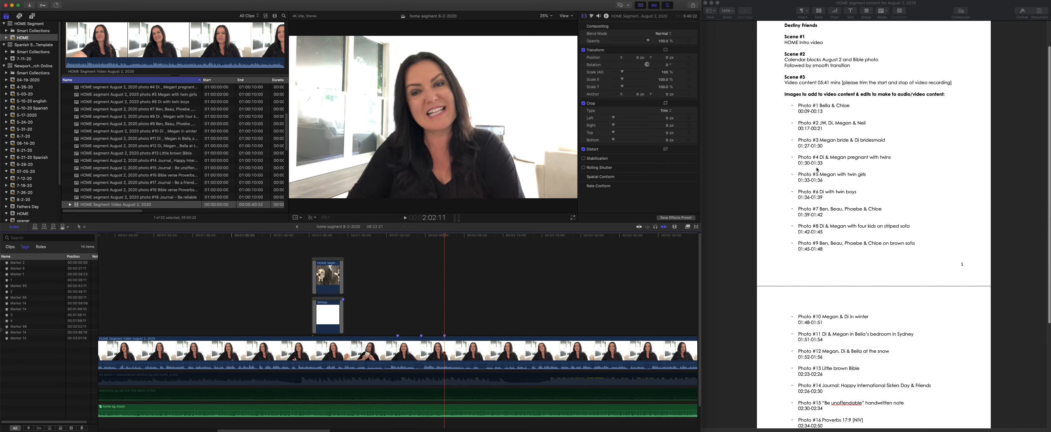
key(m)
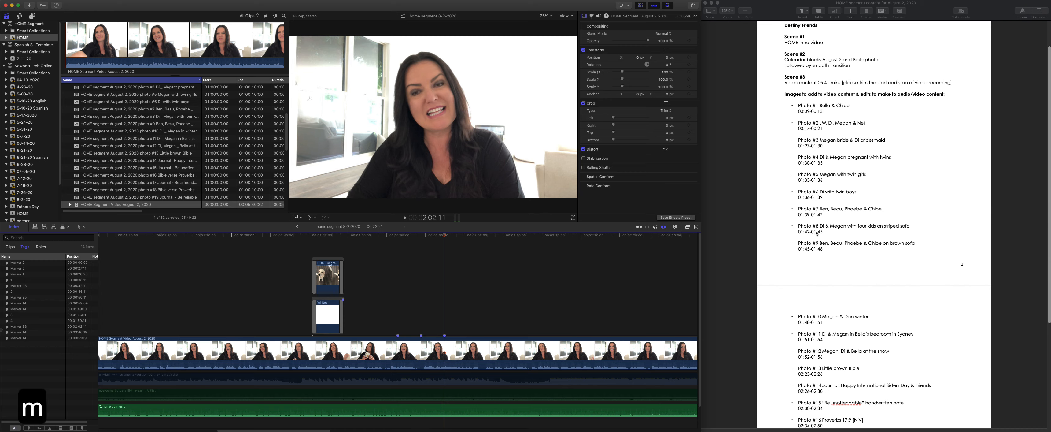
text(5)
key(Return)
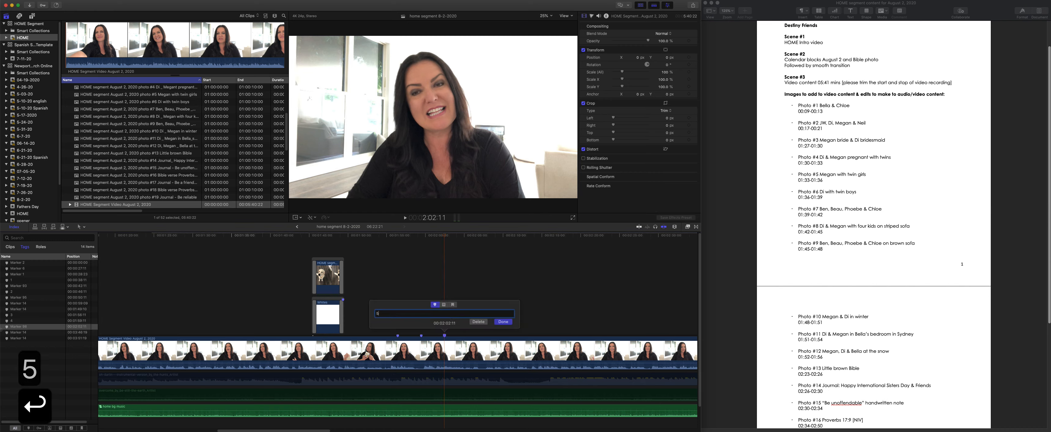
- Add a marker named 6 to the August 2 video 3 seconds after marker 5, at 2:05:11
click(444, 255)
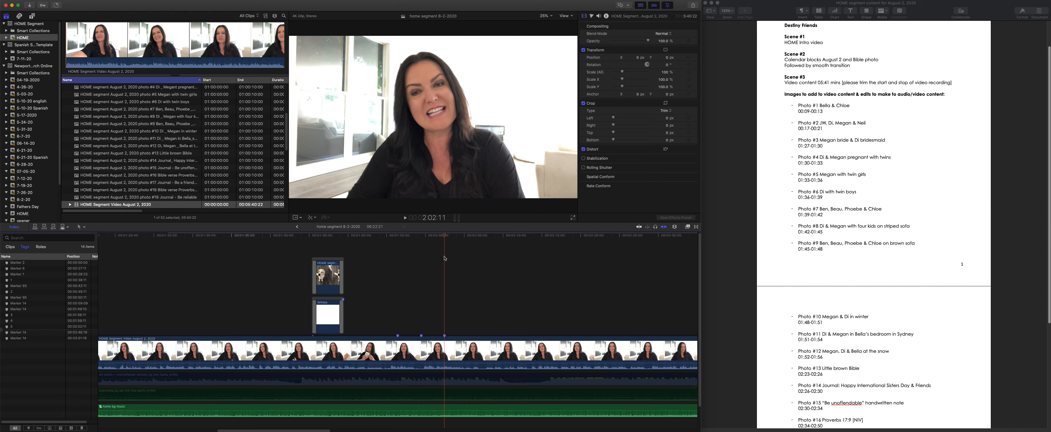
key(plus)
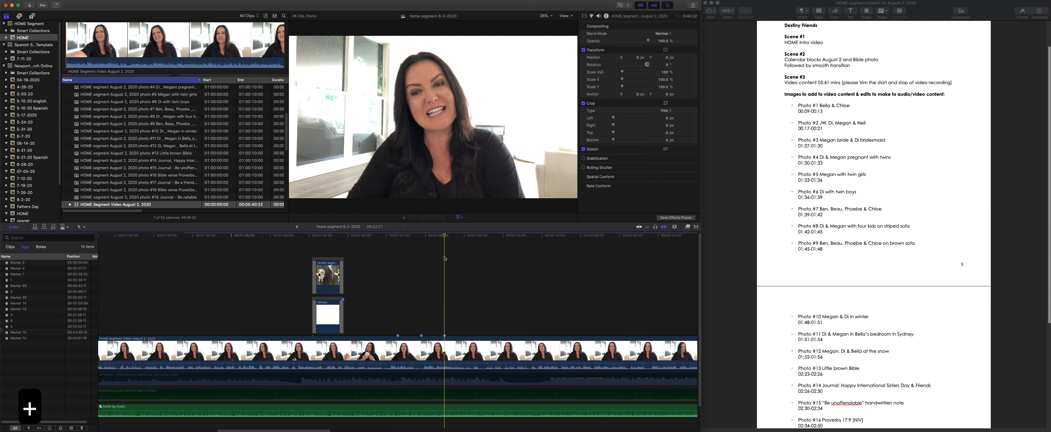
text(30-0)
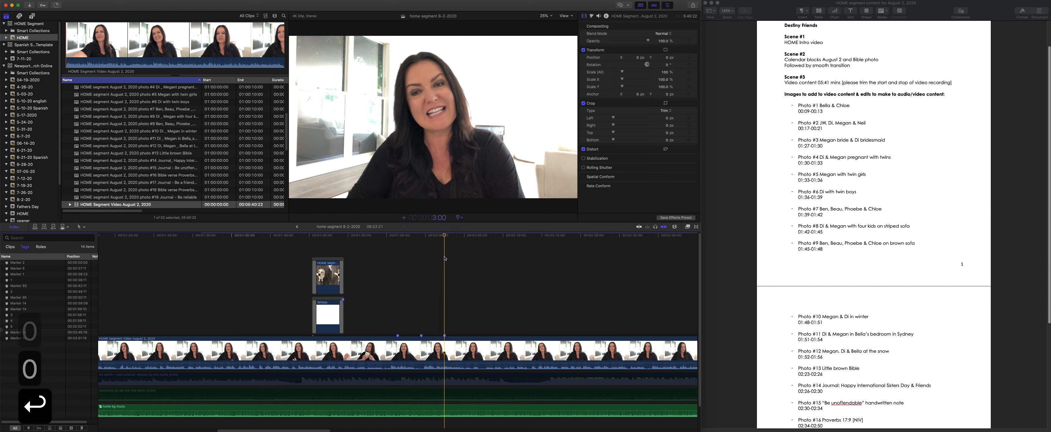
key(Return)
key(m)
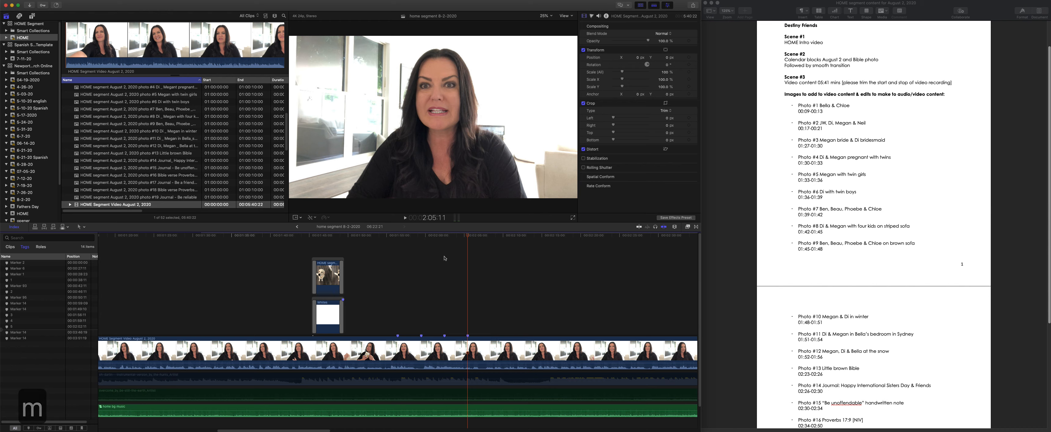
text(m)
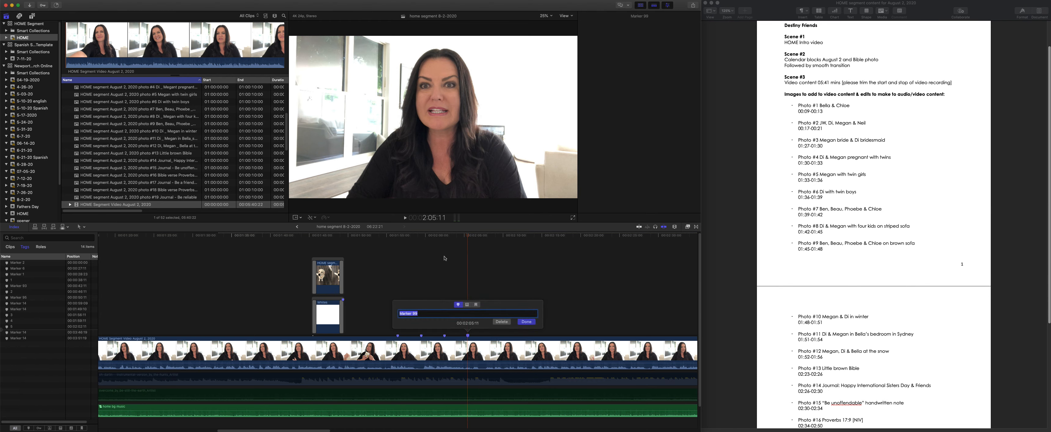
text(6)
key(Return)
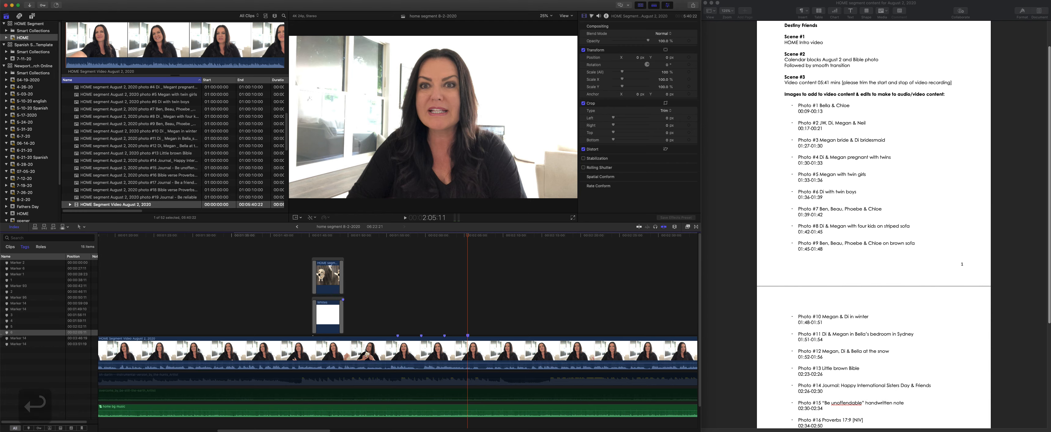
- Check the leftover markers in the timeline and delete the two old ones near the end of the intro clip
click(21, 339)
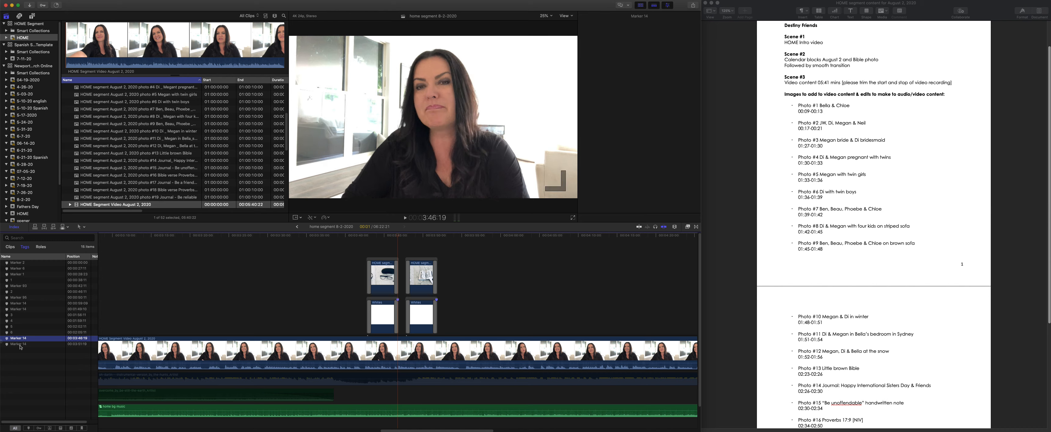
click(20, 344)
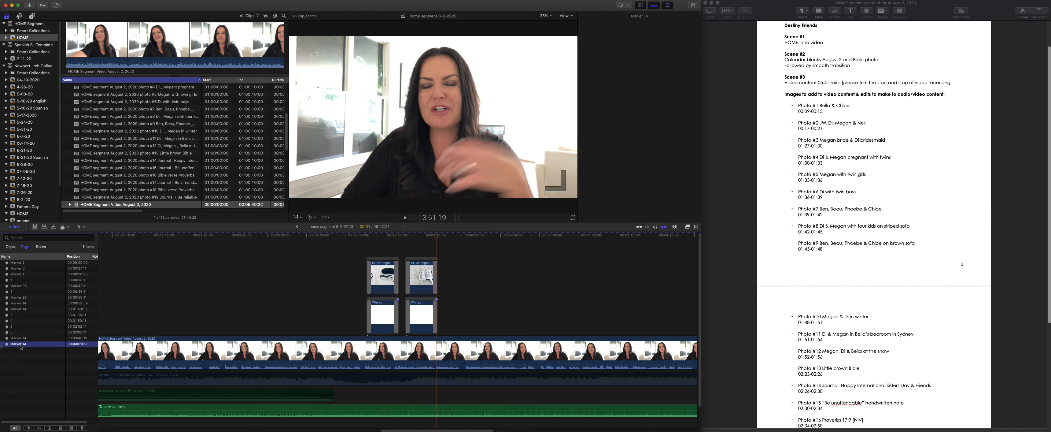
click(17, 304)
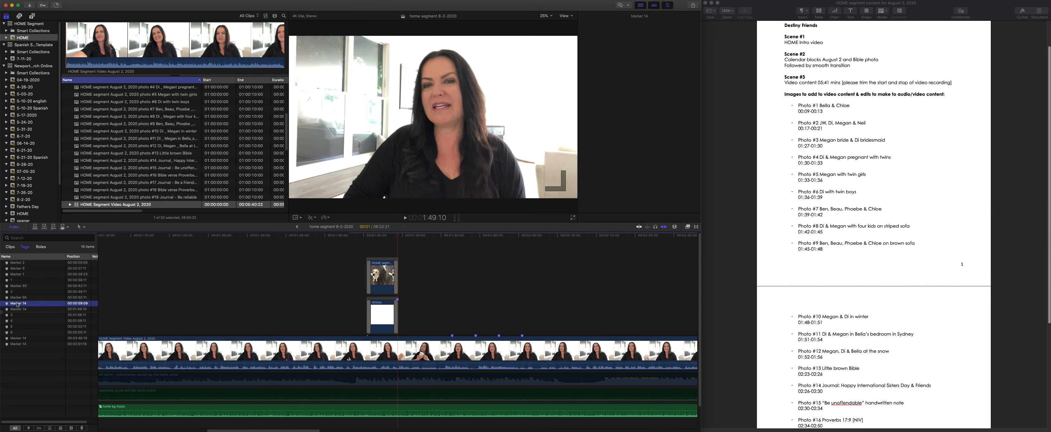
click(17, 287)
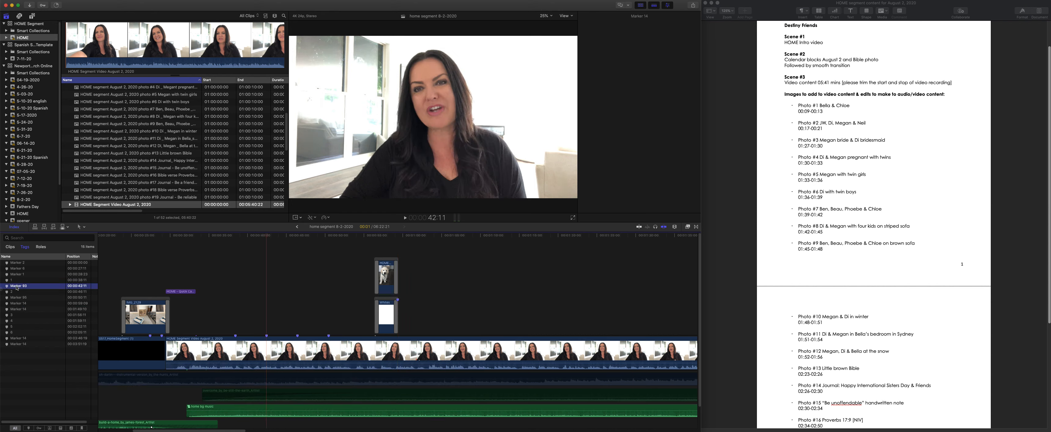
click(21, 263)
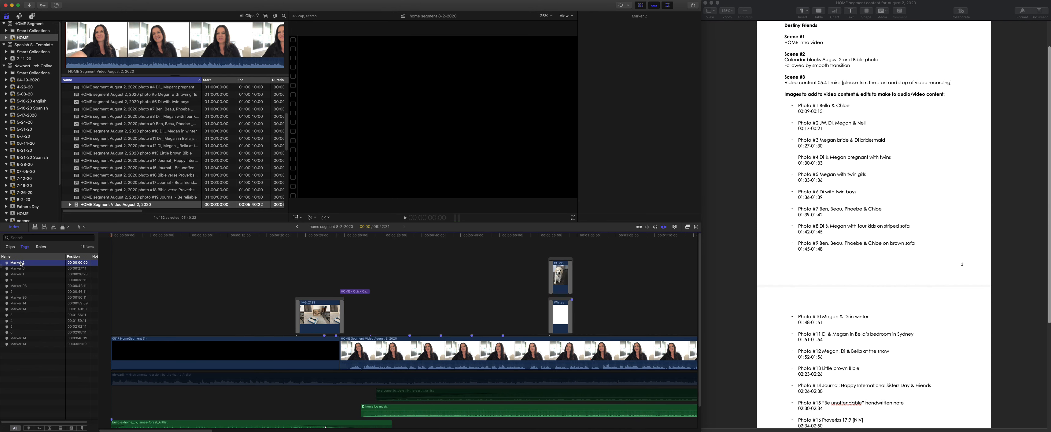
right_click(325, 338)
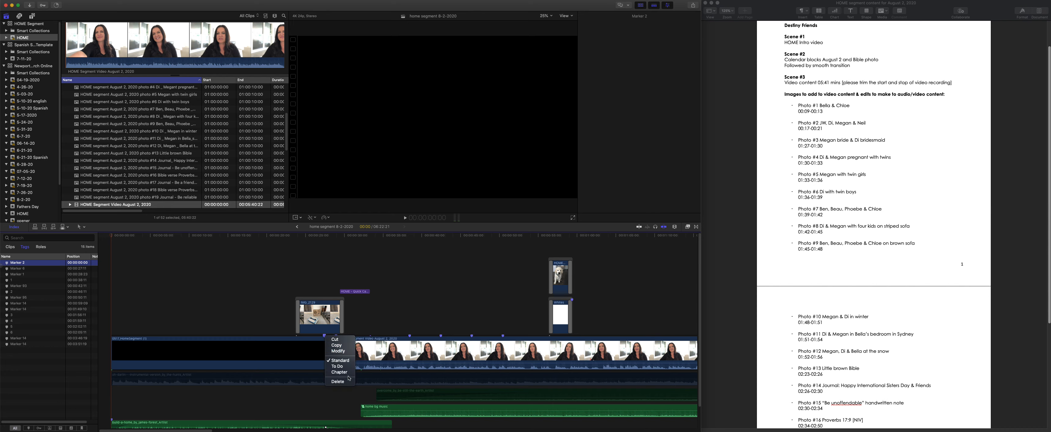
click(349, 384)
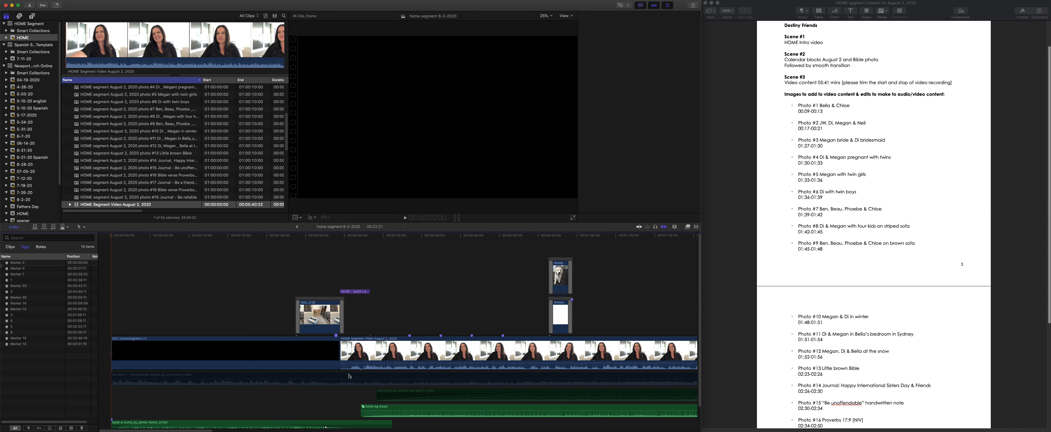
click(336, 335)
right_click(335, 335)
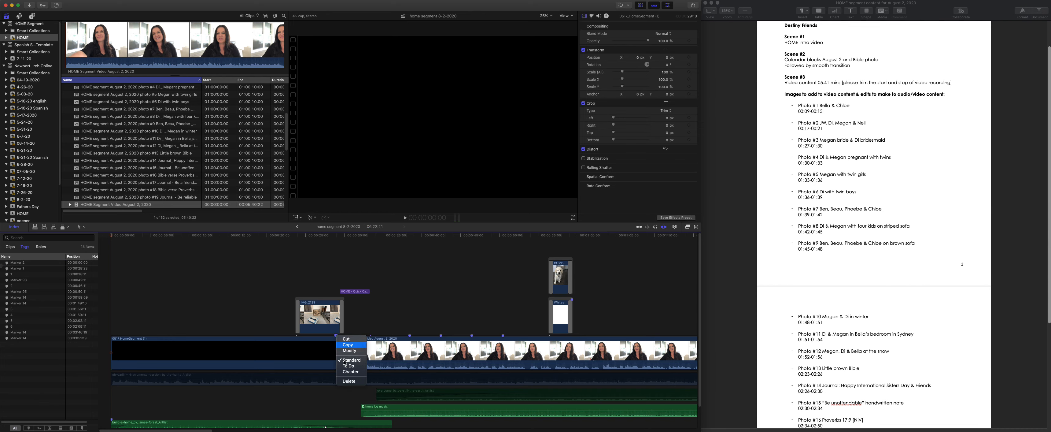
click(348, 381)
- Add a marker named 7 to the August 2 video 3 seconds after marker 6, at 2:08:11
scroll(464, 335, right, 10)
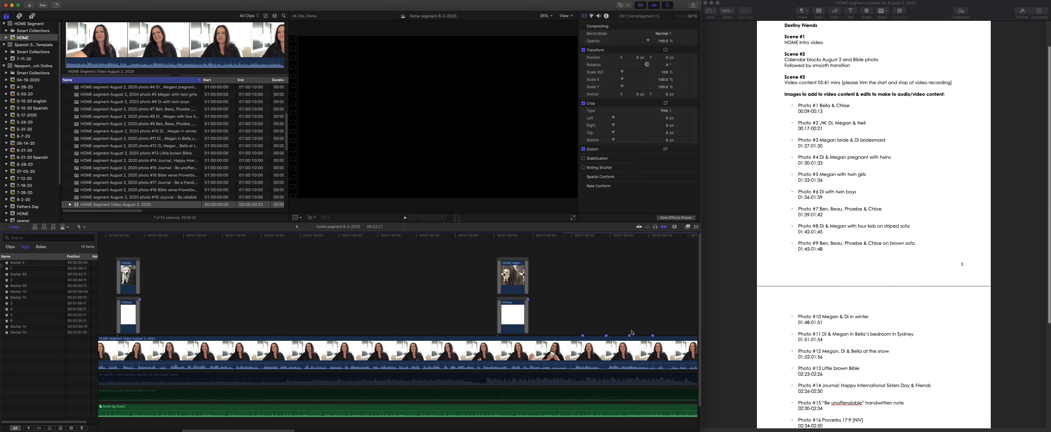
scroll(485, 336, right, 5)
click(12, 321)
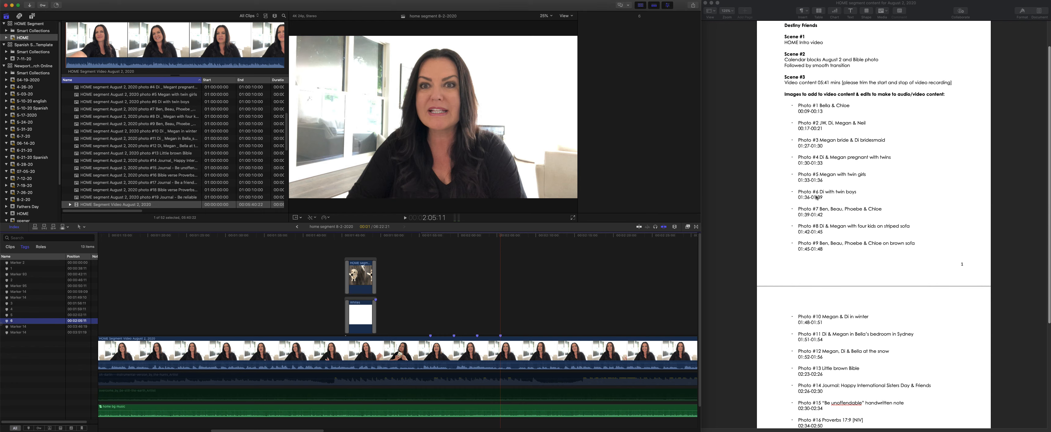
click(501, 278)
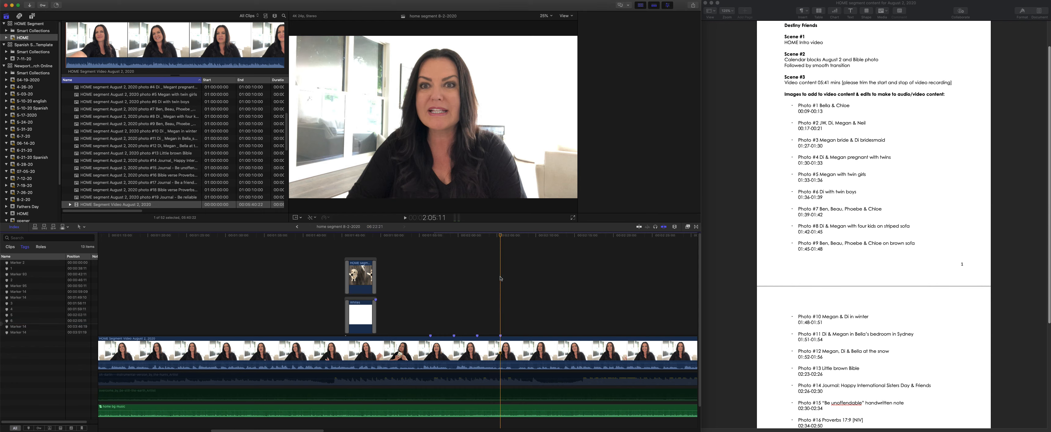
key(super+4)
text(+300)
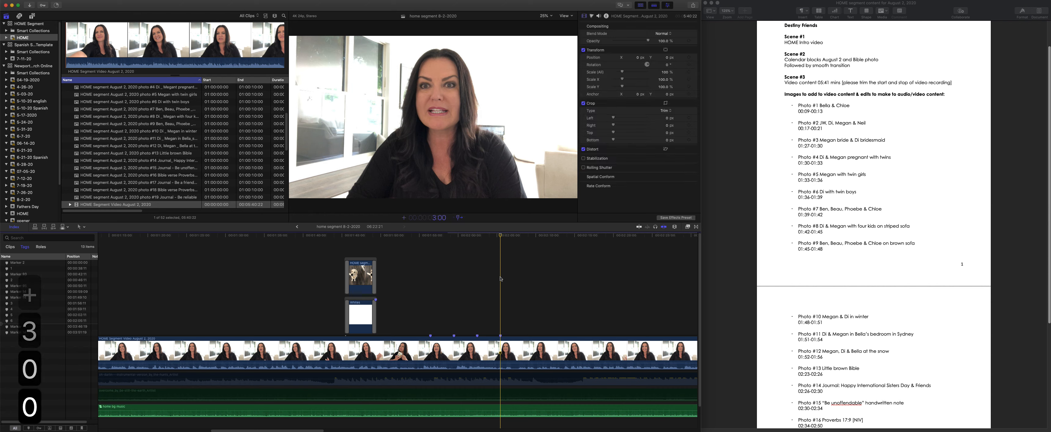
key(Return)
key(m)
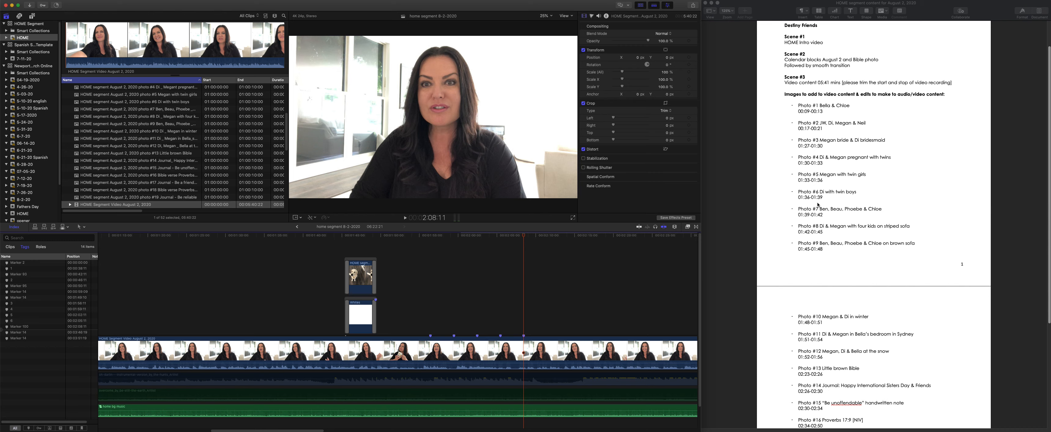
key(m)
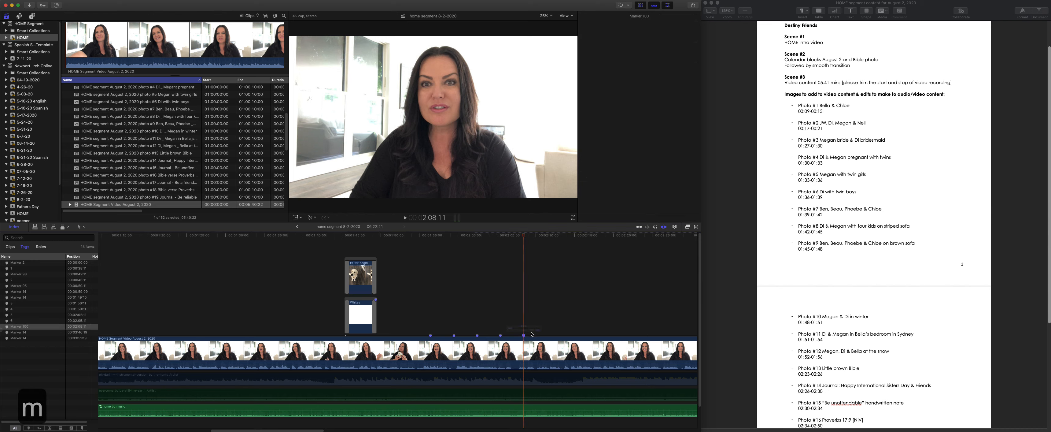
text(7)
key(Return)
- Add a marker named 8 to the August 2 video 3 seconds after marker 7, at 2:11:11
click(524, 298)
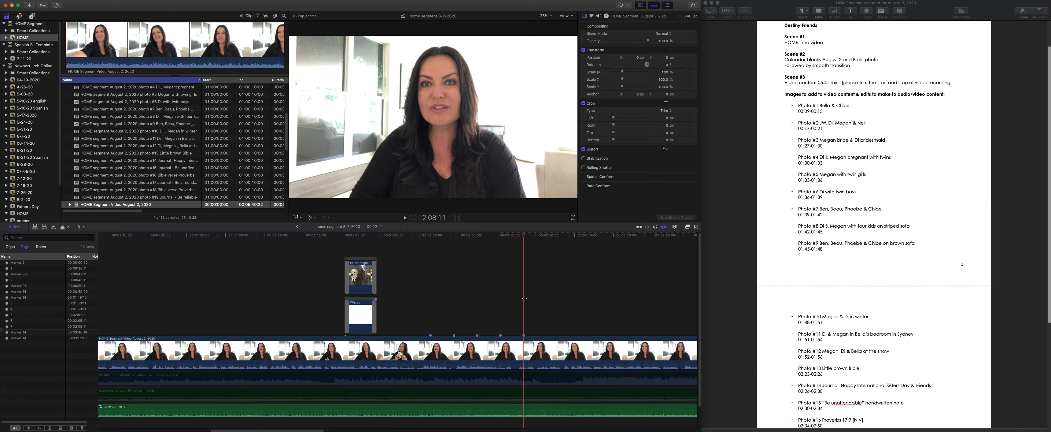
text(+300)
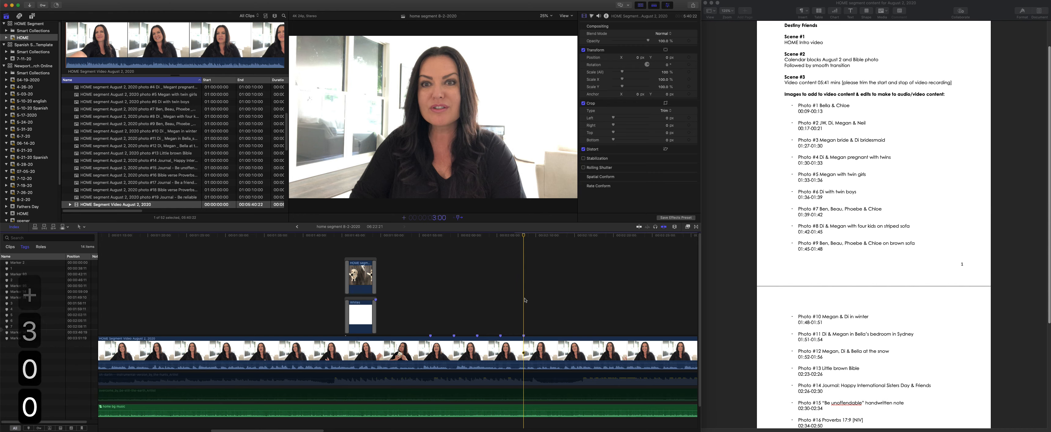
key(Return)
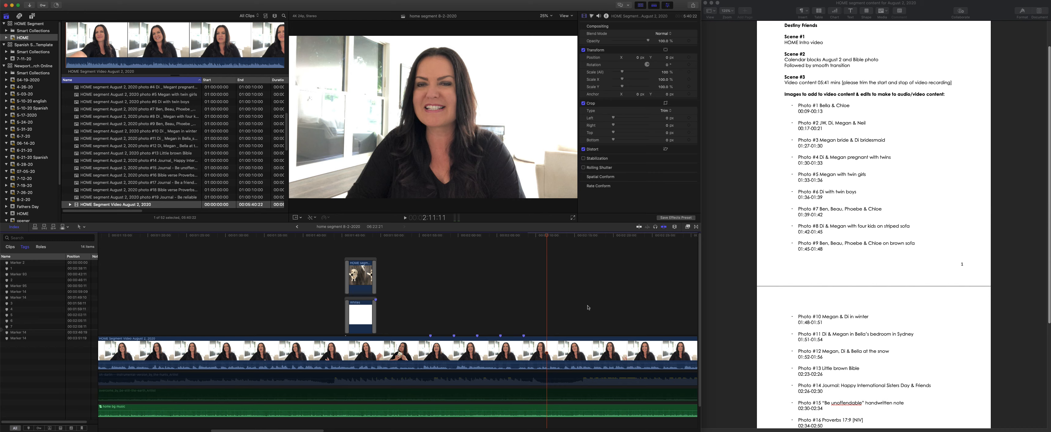
key(m)
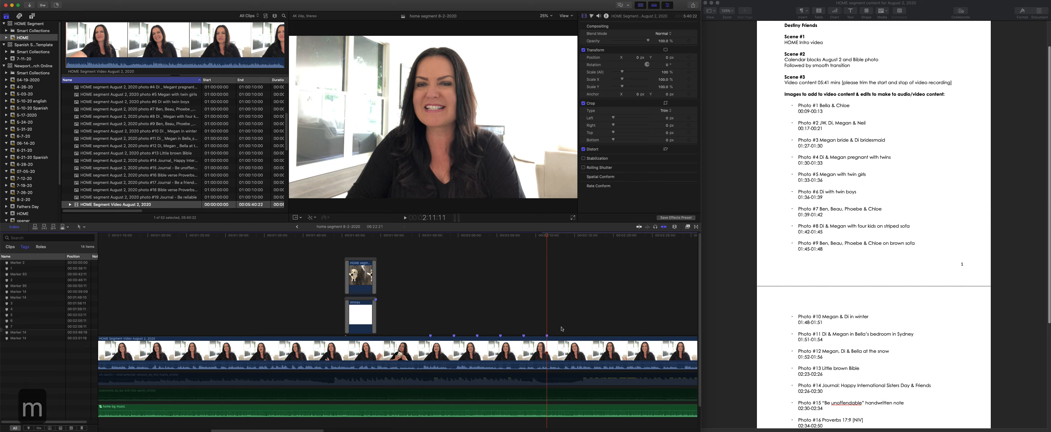
text(m8)
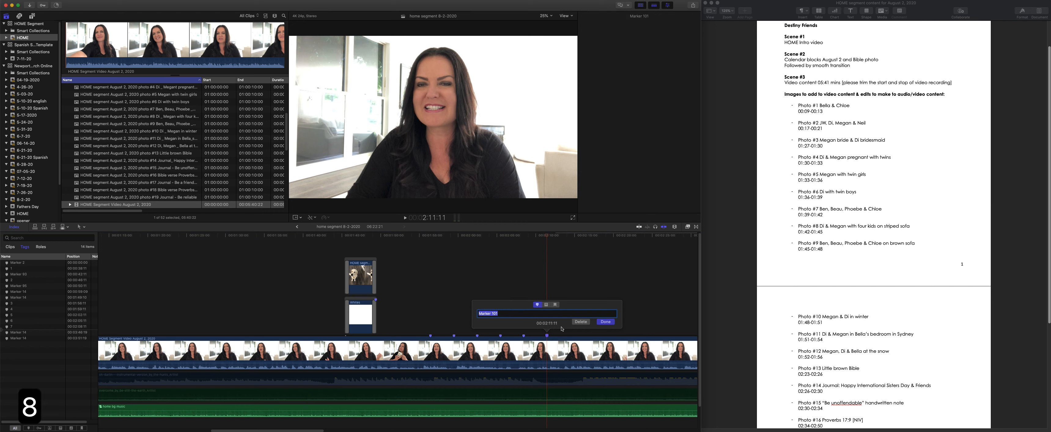
key(Return)
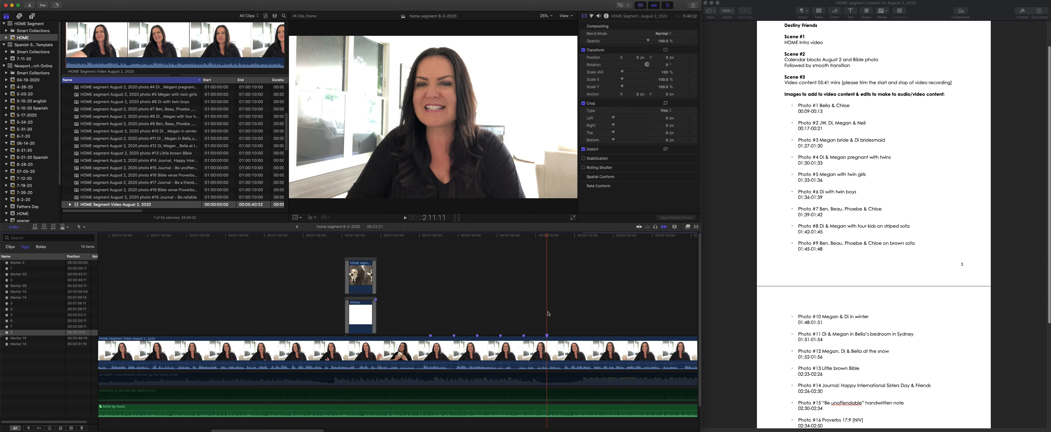
- Add a marker named 9 to the August 2 video 3 seconds after marker 8, at 2:14:11
key(plus)
text(9)
key(BackSpace)
text(30)
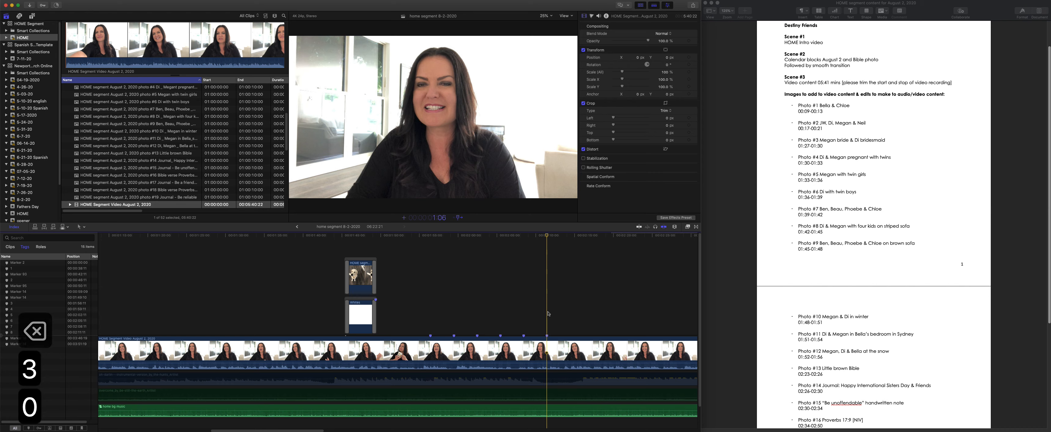
text(0)
key(Return)
key(m)
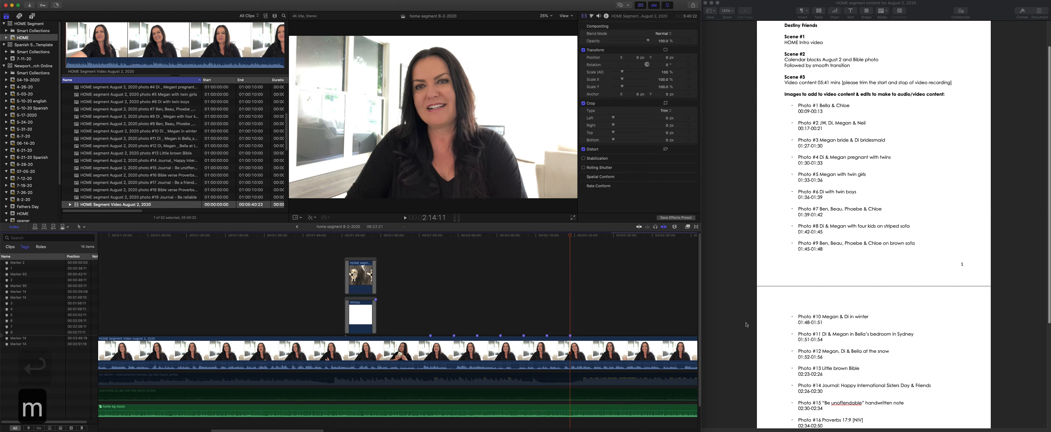
key(m)
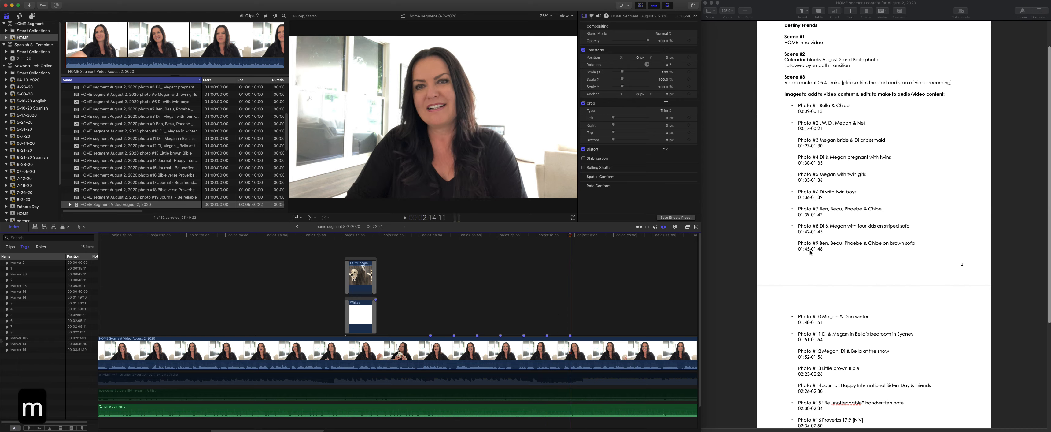
text(9)
key(Return)
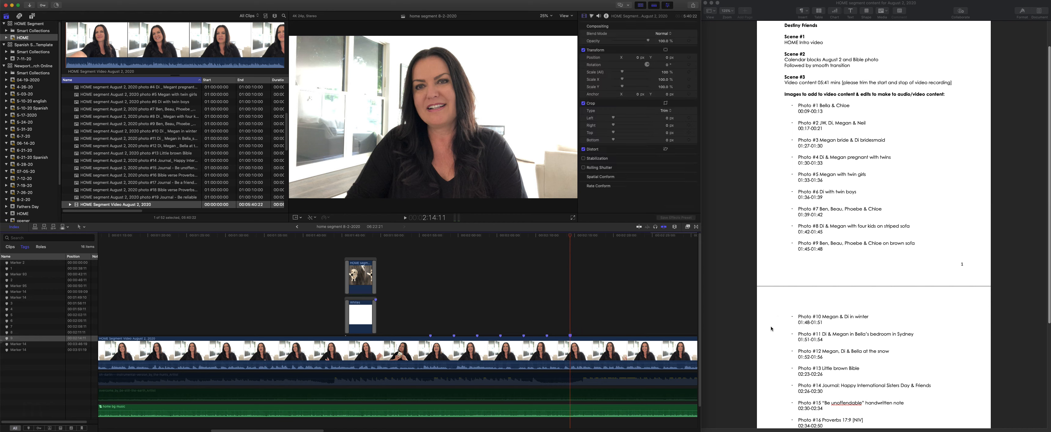
- Add a marker named 10 to the August 2 video 3 seconds after marker 9, at 2:17:11
click(571, 285)
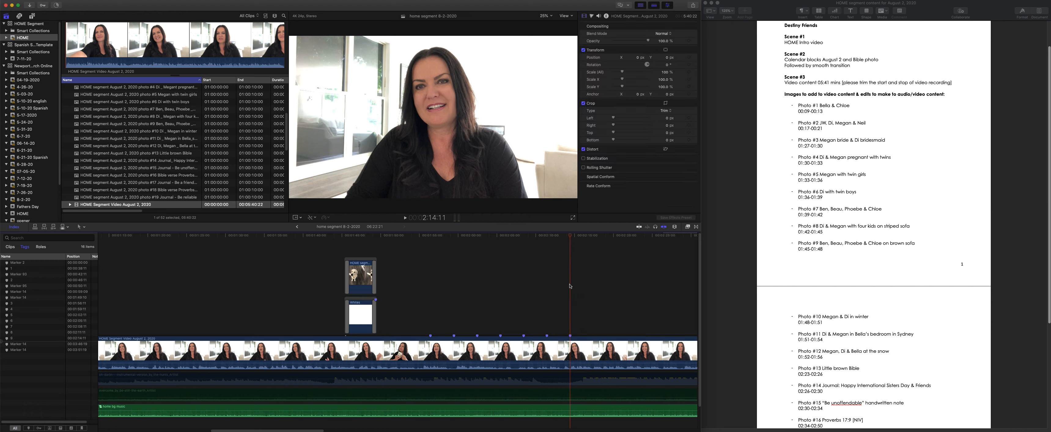
text(+300)
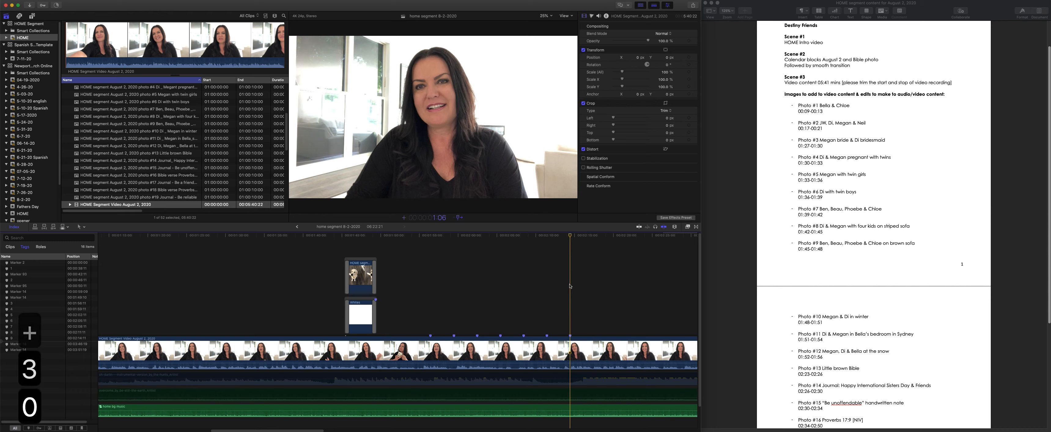
key(Return)
key(m)
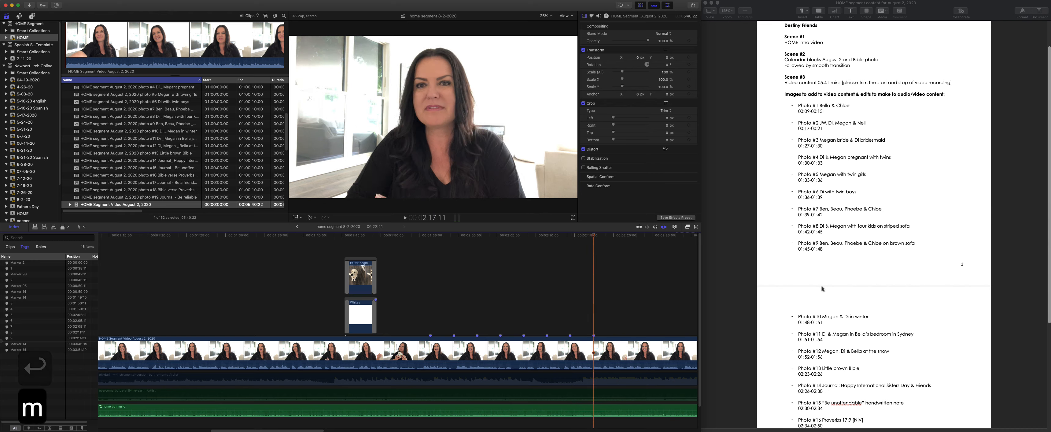
key(m)
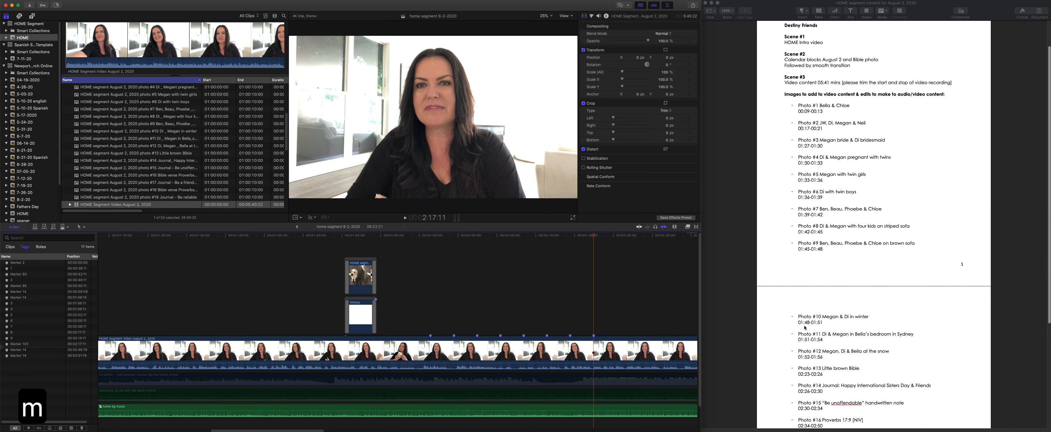
text(10)
key(Return)
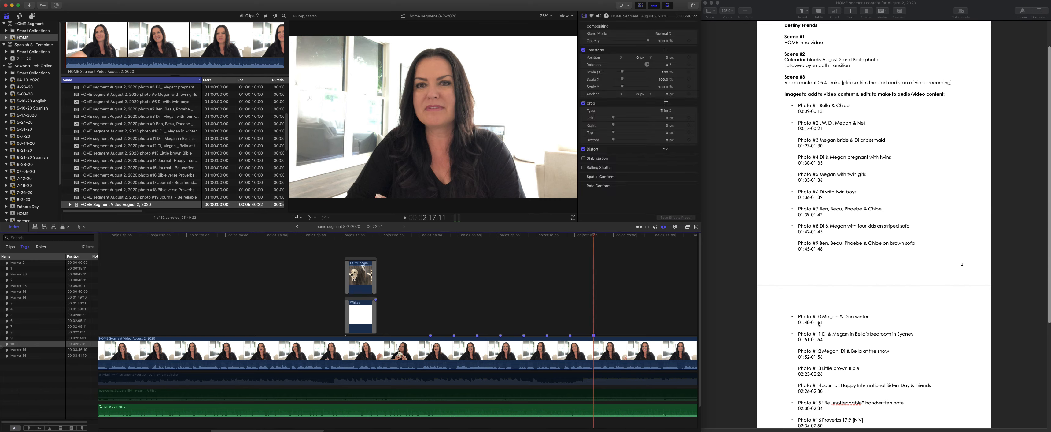
- Add a marker named 11 to the August 2 video 3 seconds after marker 10, at 2:20:11
click(594, 288)
text(+300)
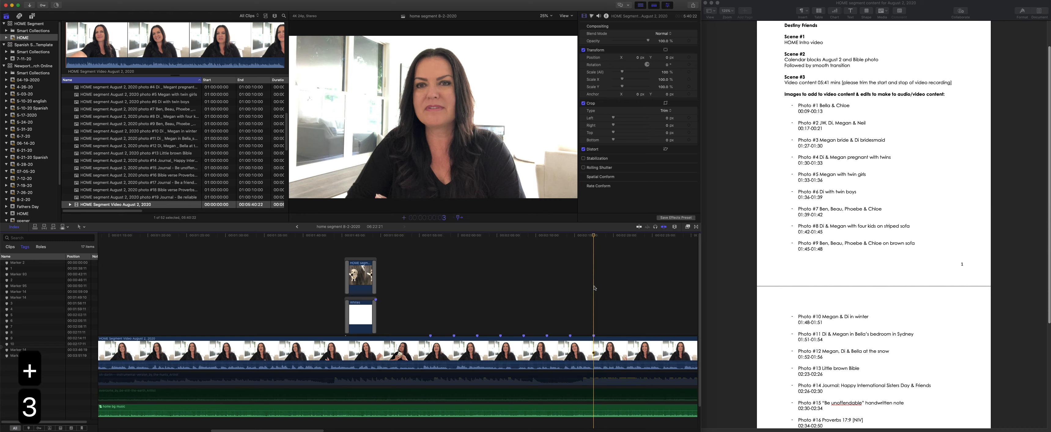
key(Return)
key(m)
key(m)
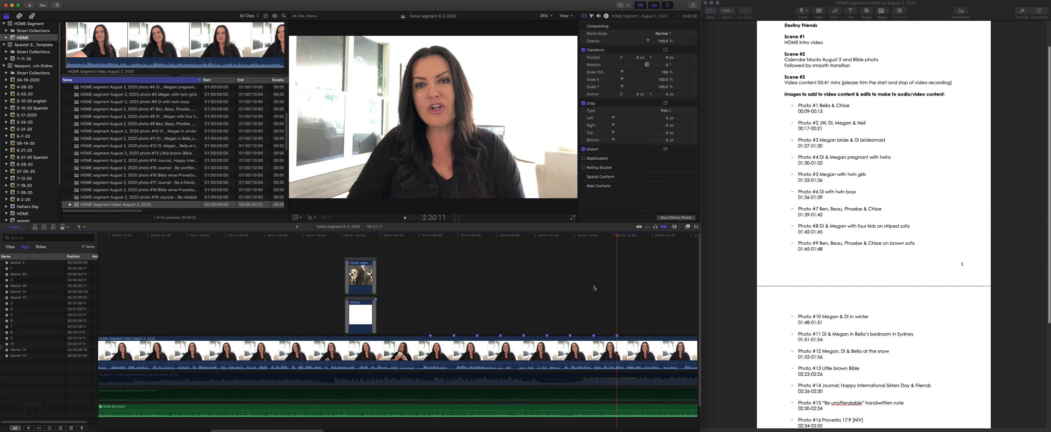
text(11)
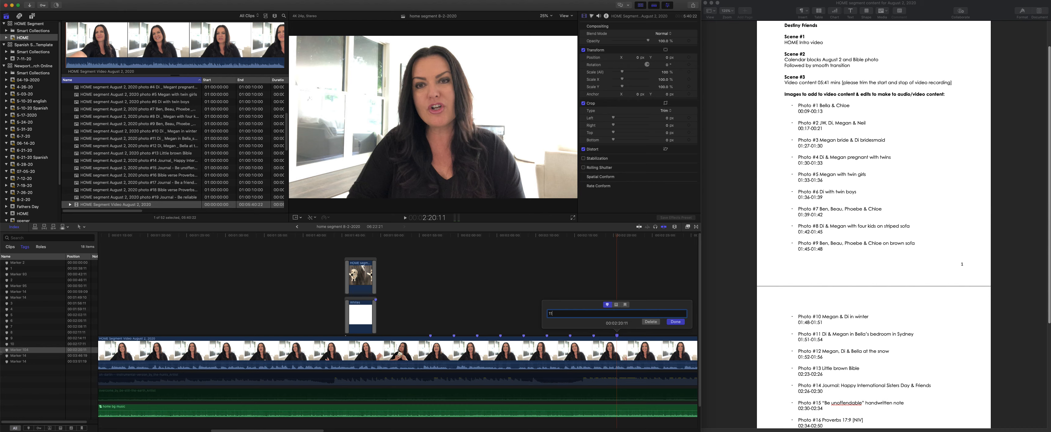
key(Return)
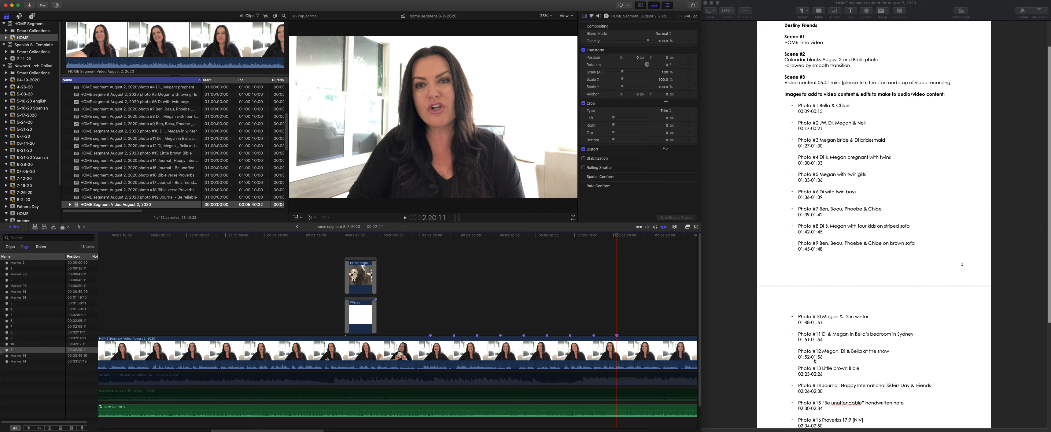
- Add a marker named 12 to the August 2 video 3 seconds after marker 11, at 2:23:11
click(617, 295)
text(+3)
text(00)
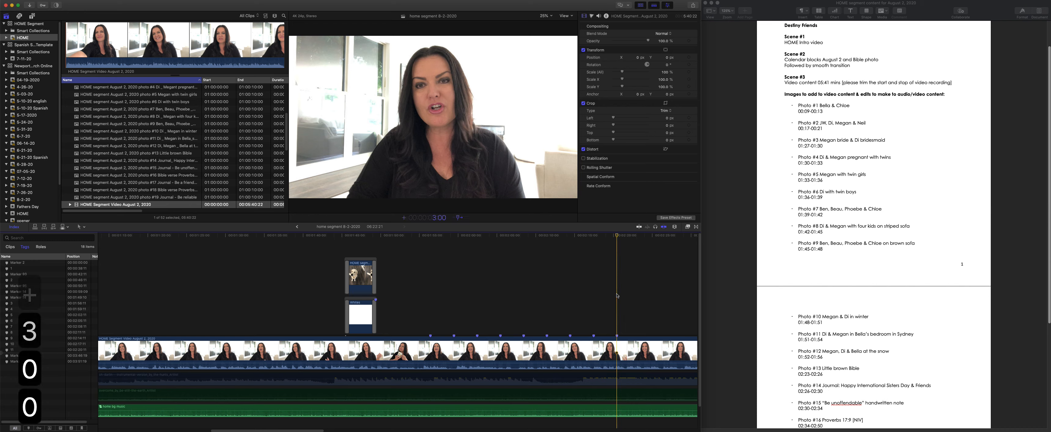
key(Return)
key(m)
key(m)
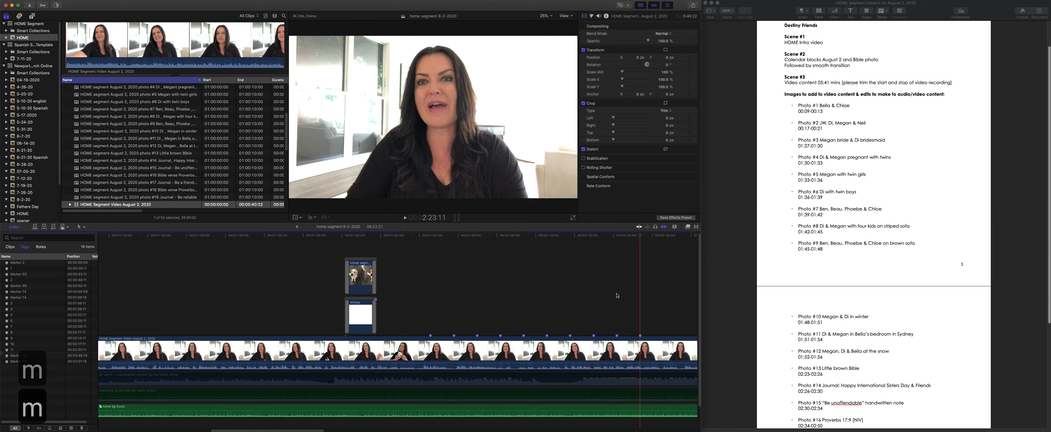
text(12)
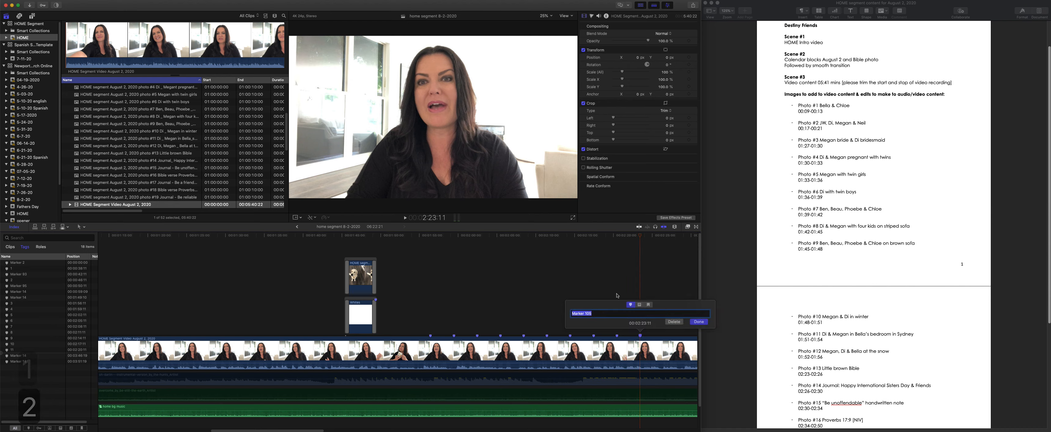
key(Return)
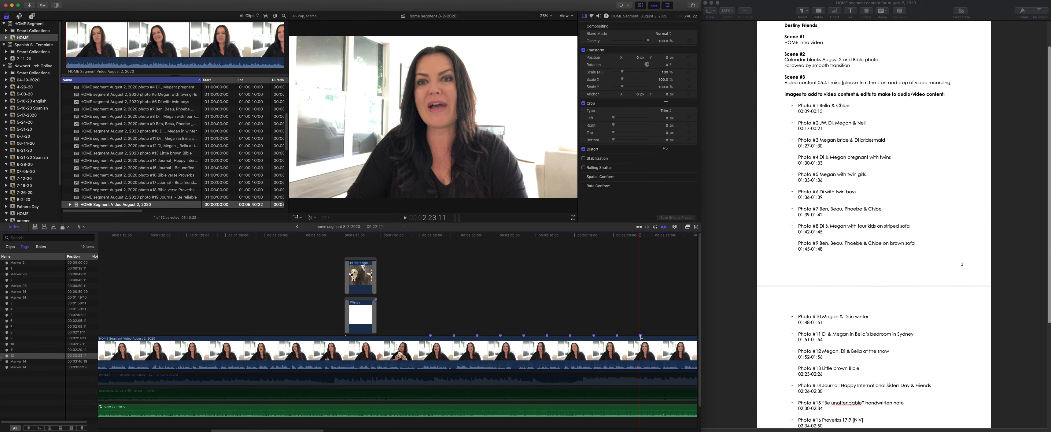
- Add a marker without a custom name to the August 2 video 3 seconds after marker 12, at 2:26:11
click(639, 289)
text(+300)
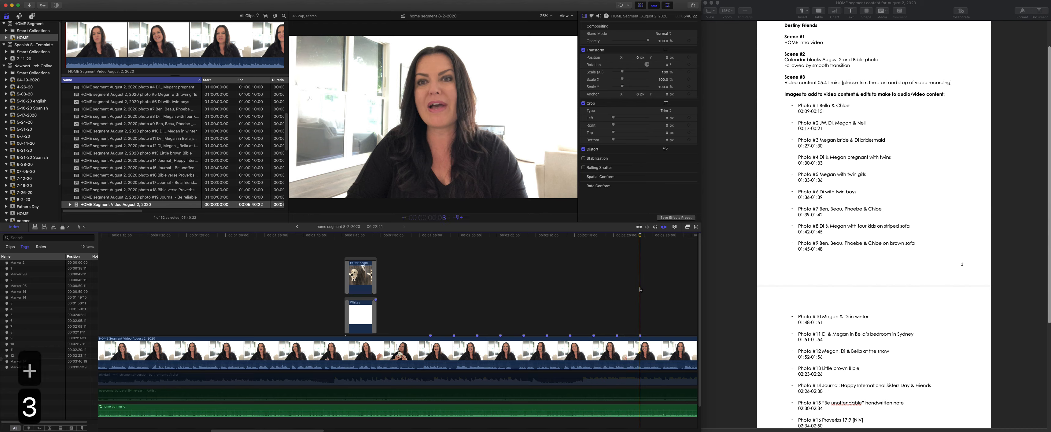
key(Return)
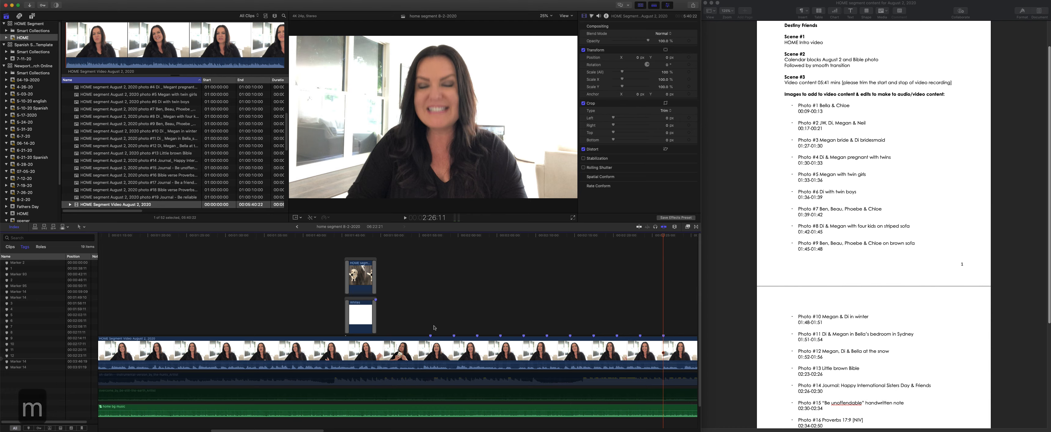
- Check photo #12's start by moving the playhead 1:52:00 past the beginning of the August 2 video and comparing with its timing in the notes document
scroll(186, 353, left, 5)
scroll(185, 352, left, 6)
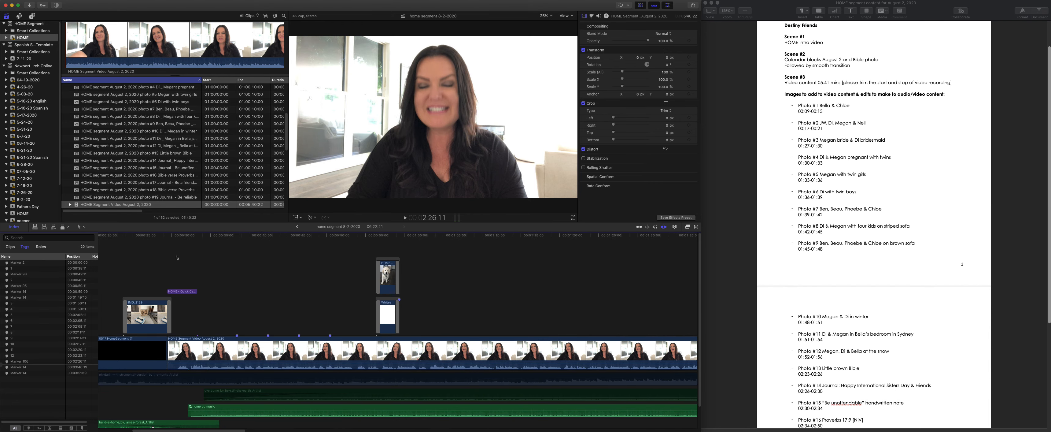
click(166, 237)
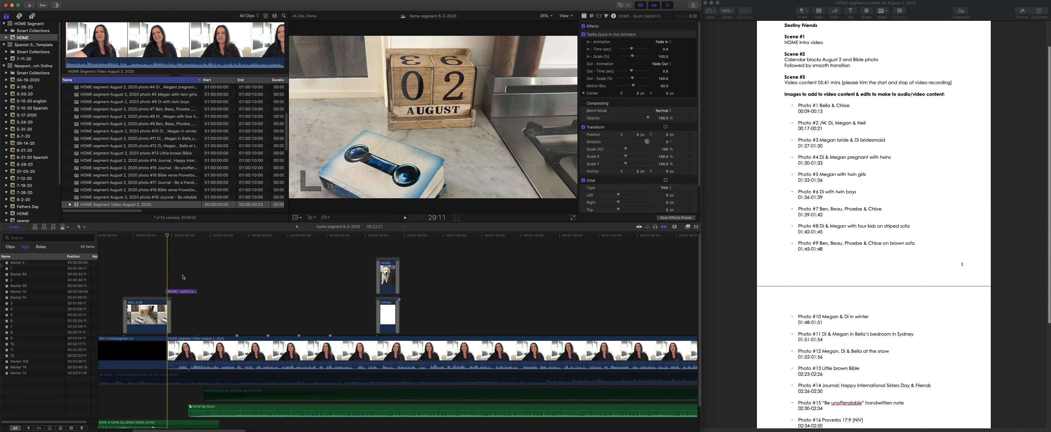
click(167, 263)
key(plus)
text(15200)
key(Return)
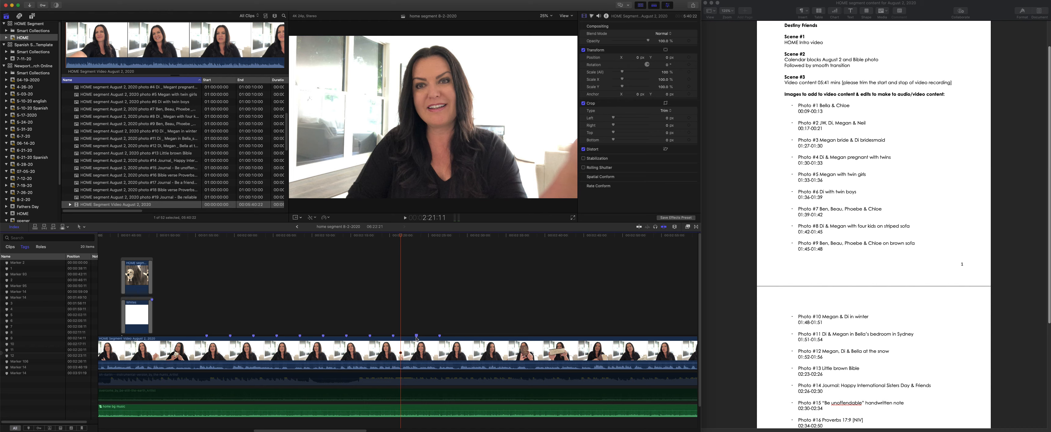
click(811, 356)
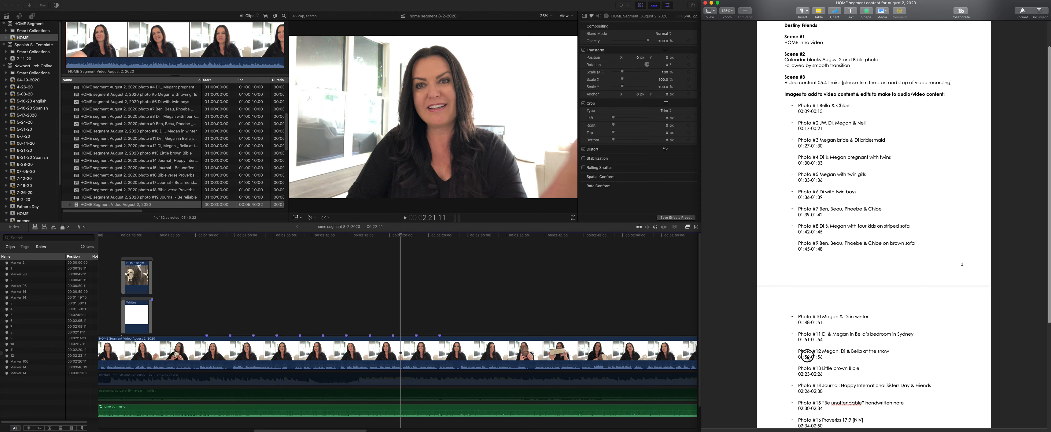
- Correct photo #12's timing in the notes document to 01:54-01:57
key(BackSpace)
text(4)
key(Right)
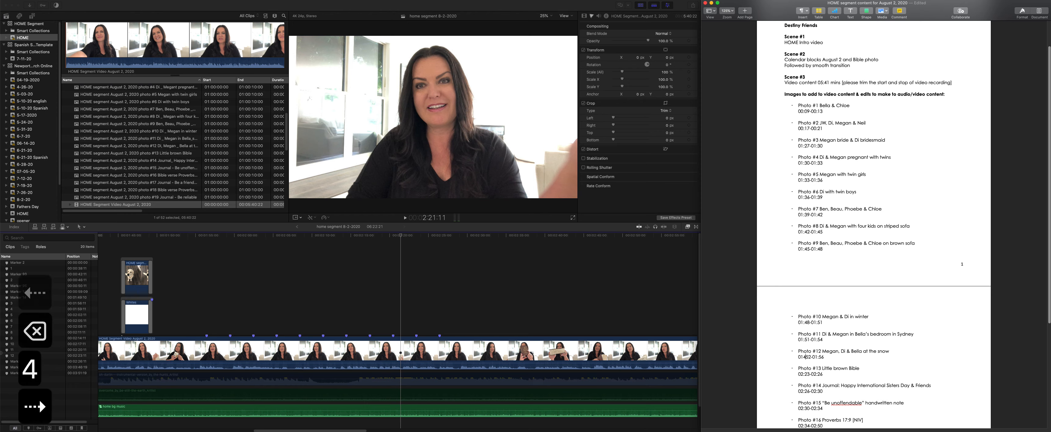
key(Delete)
key(Delete)
key(Delete)
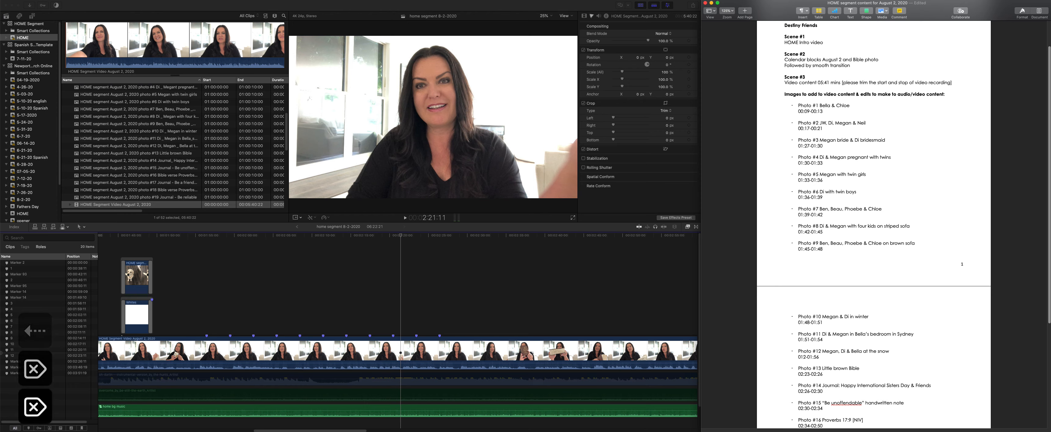
text(:54)
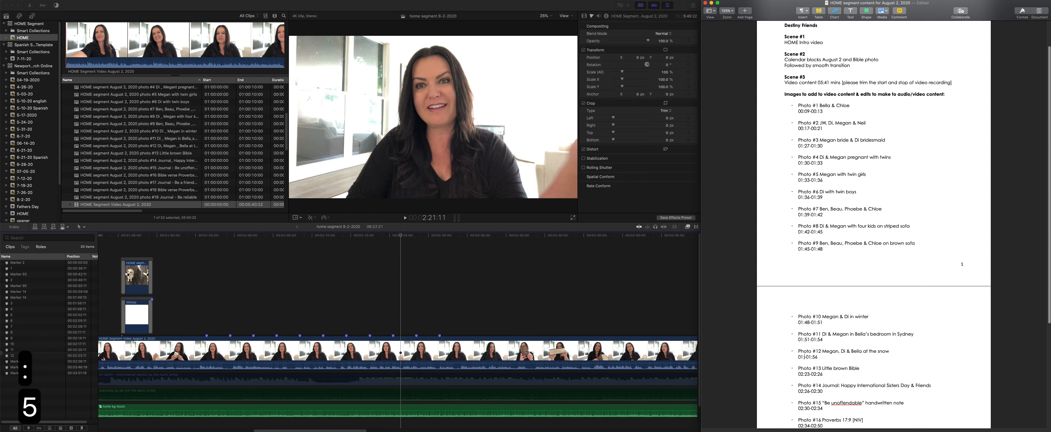
key(Right)
key(Right)
key(Right)
key(Right)
key(Right)
key(Right)
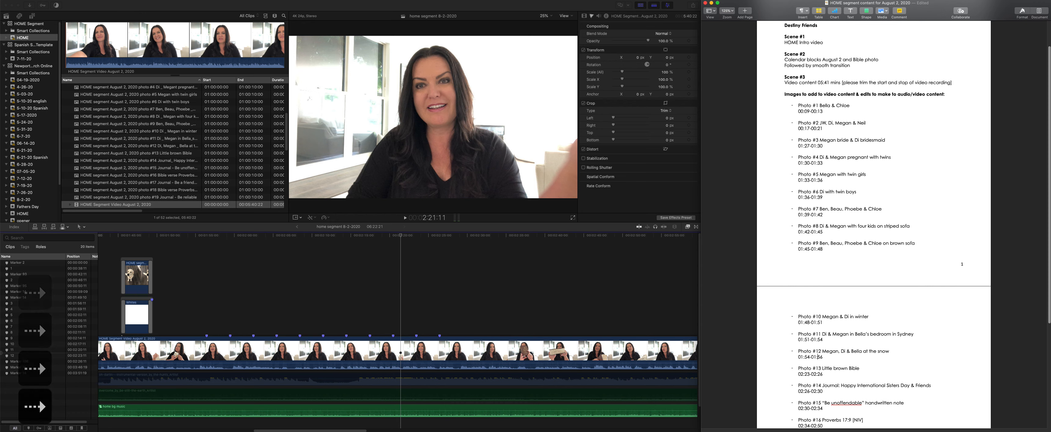
key(Delete)
text(7)
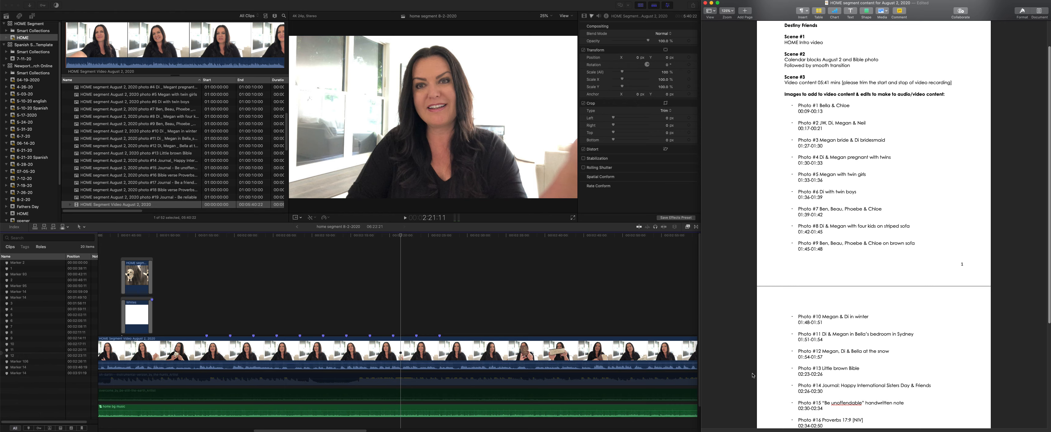
- Add a marker named 13 to the August 2 video, 2:23:00 past its beginning, at 2:52:11
scroll(338, 334, left, 15)
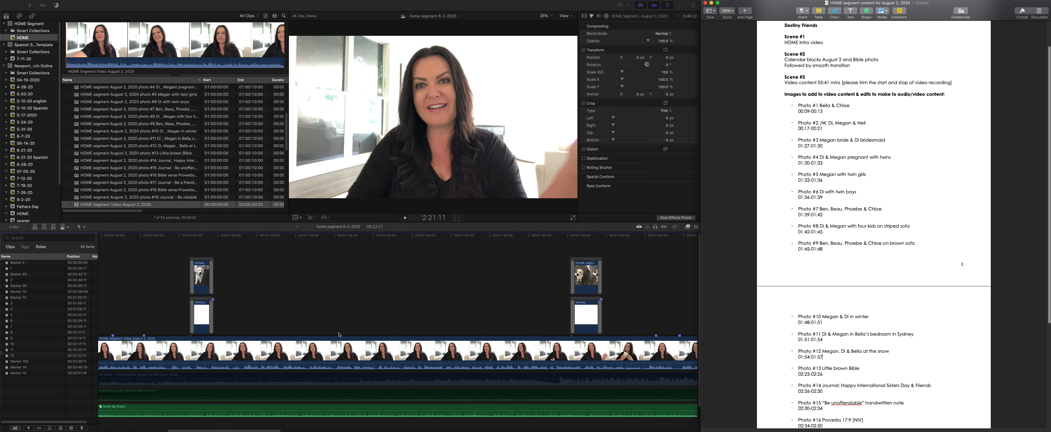
scroll(286, 330, left, 5)
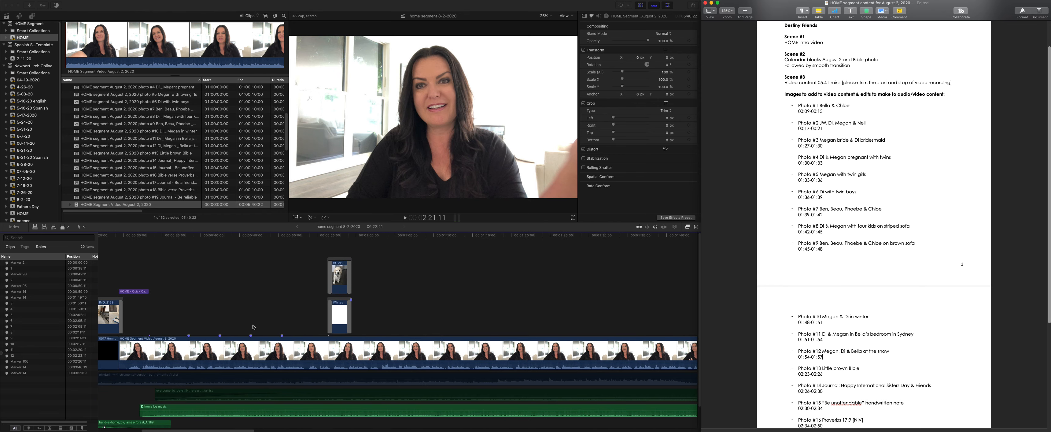
click(117, 238)
click(118, 237)
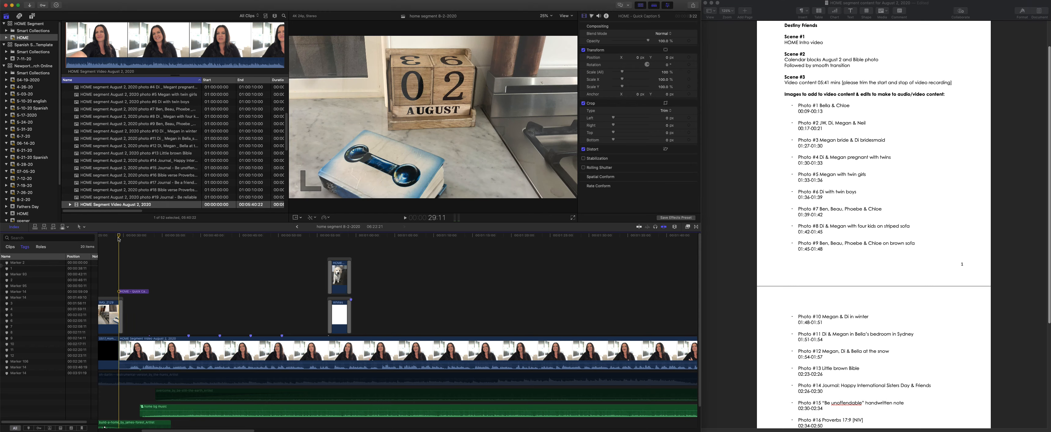
text(+22300)
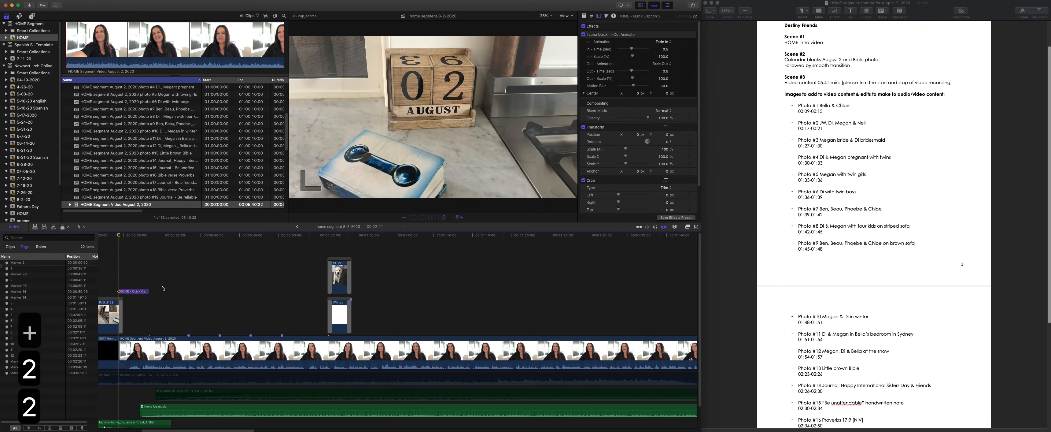
key(Return)
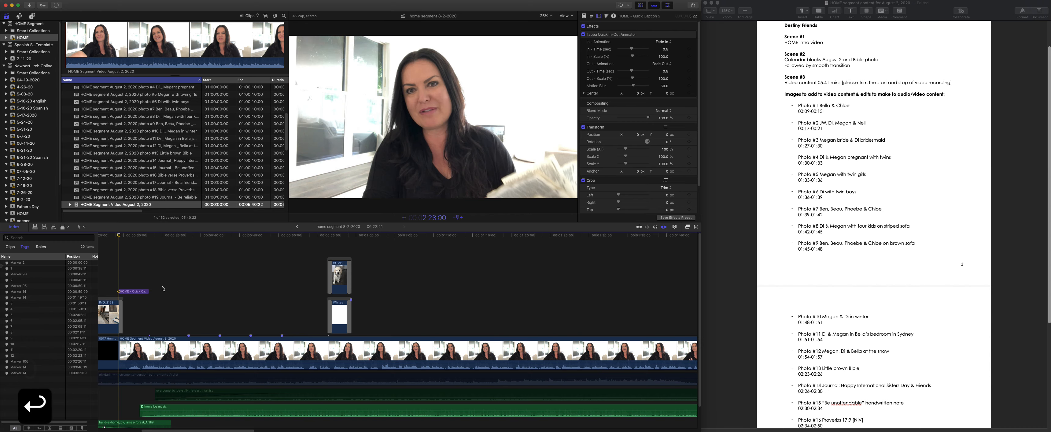
key(m)
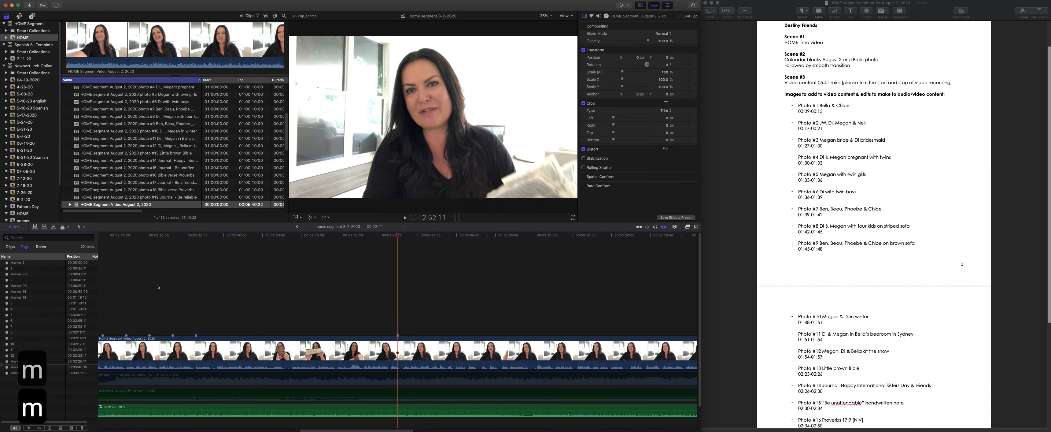
text(m)
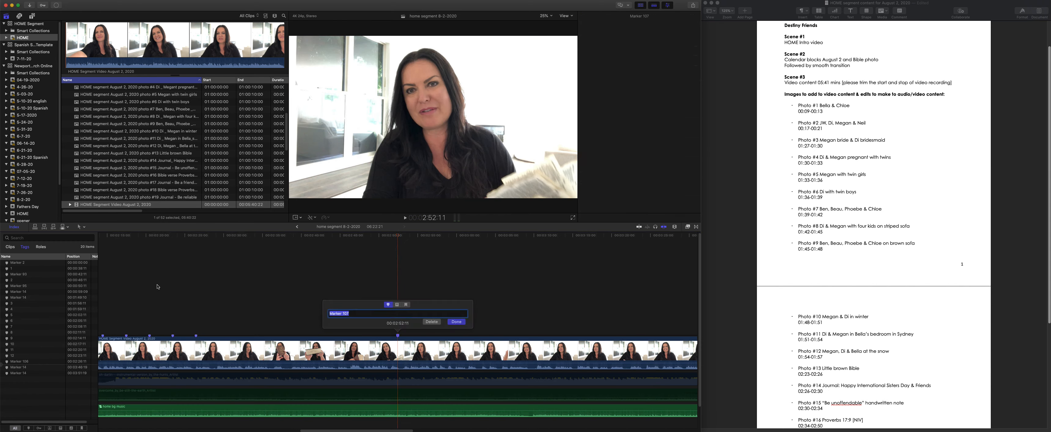
text(13)
key(Return)
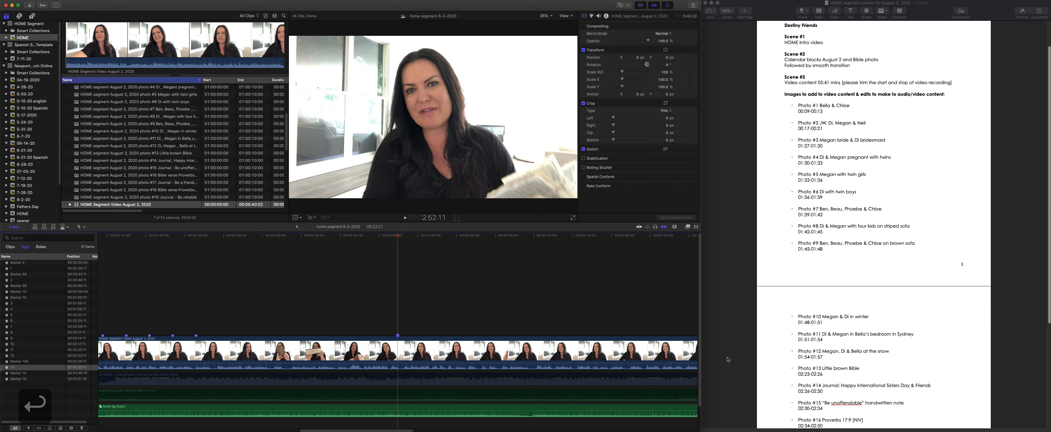
- Add a marker named 14 to the August 2 video 3 seconds after marker 13, at 2:55:11
click(399, 278)
key(plus)
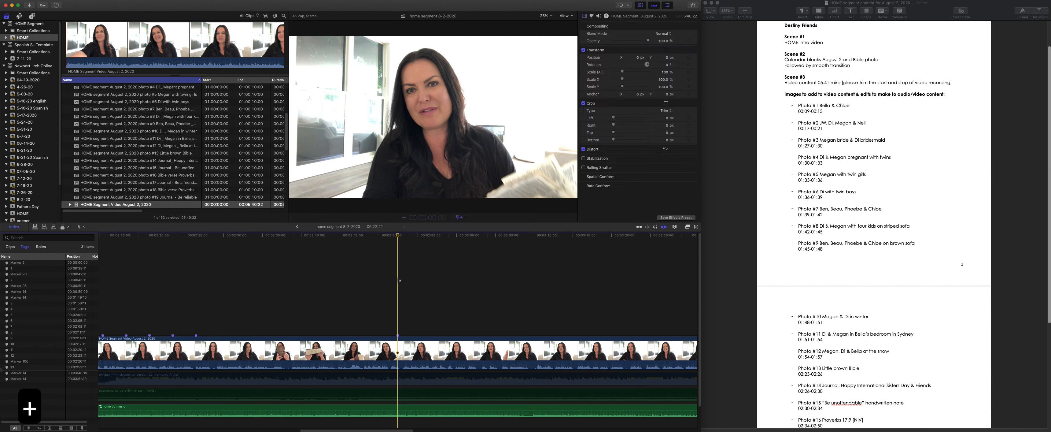
text(300)
key(Return)
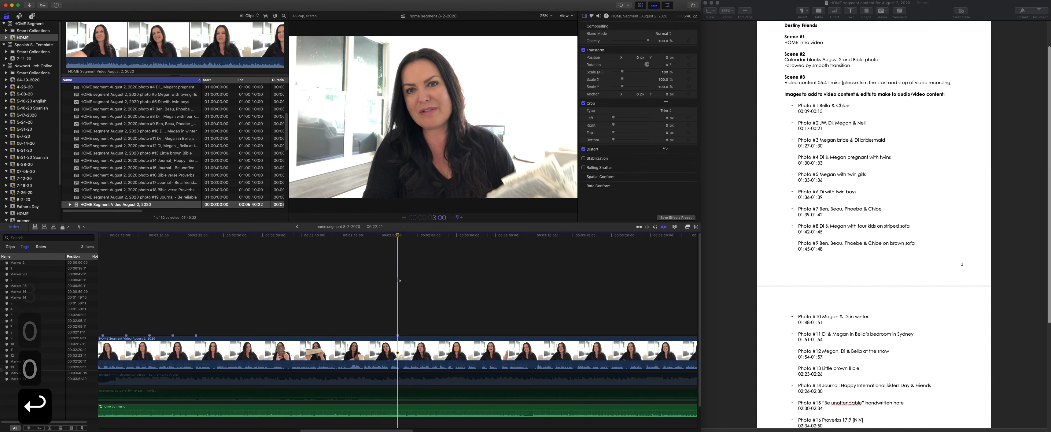
key(m)
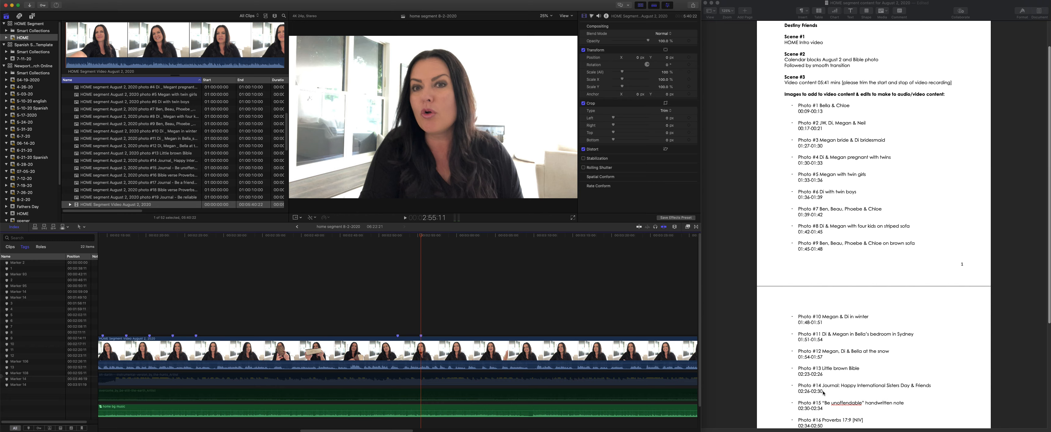
click(421, 335)
key(m)
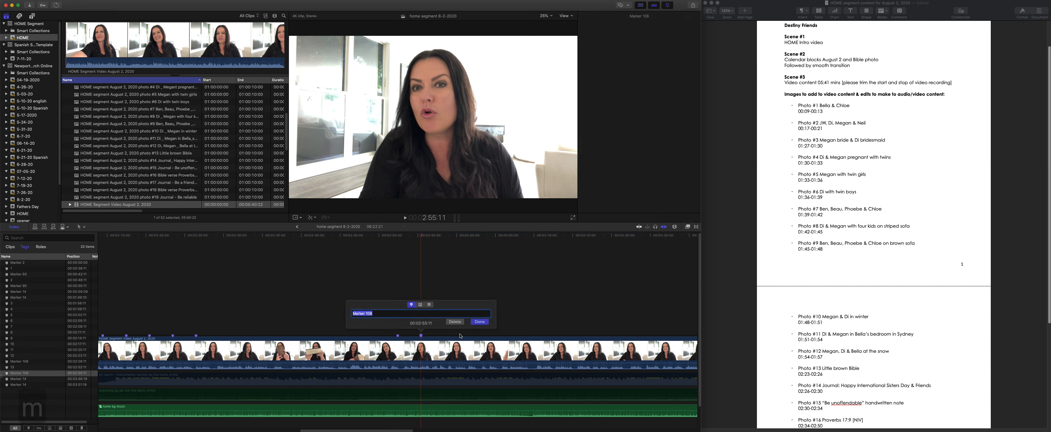
text(14)
key(Return)
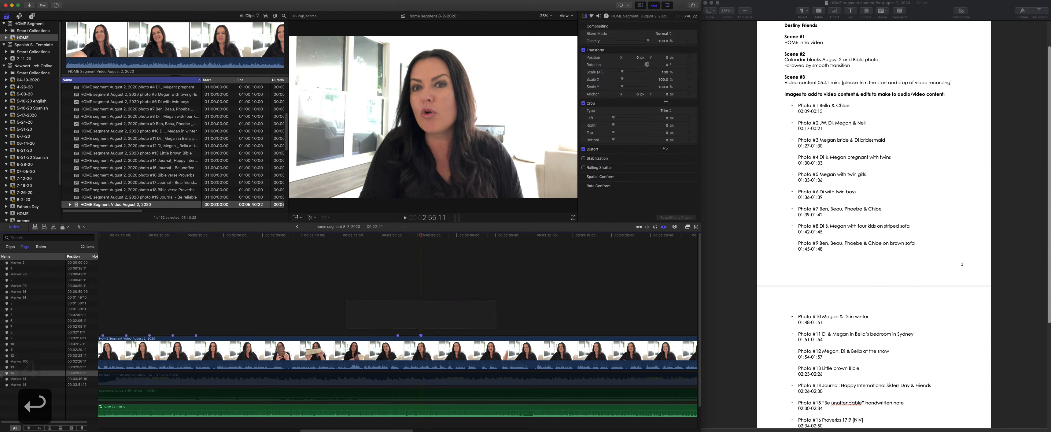
- Add a marker named 15 to the August 2 video 3 seconds after marker 14, at 2:58:11
click(422, 282)
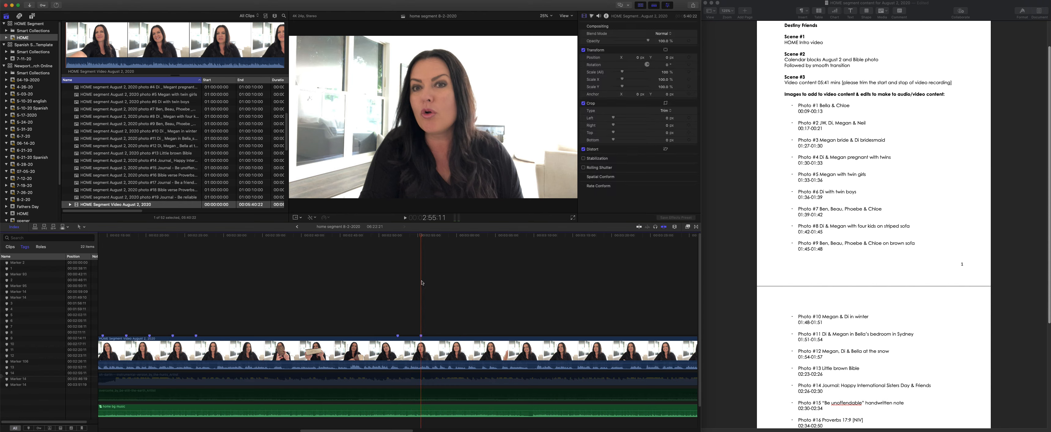
text(+300)
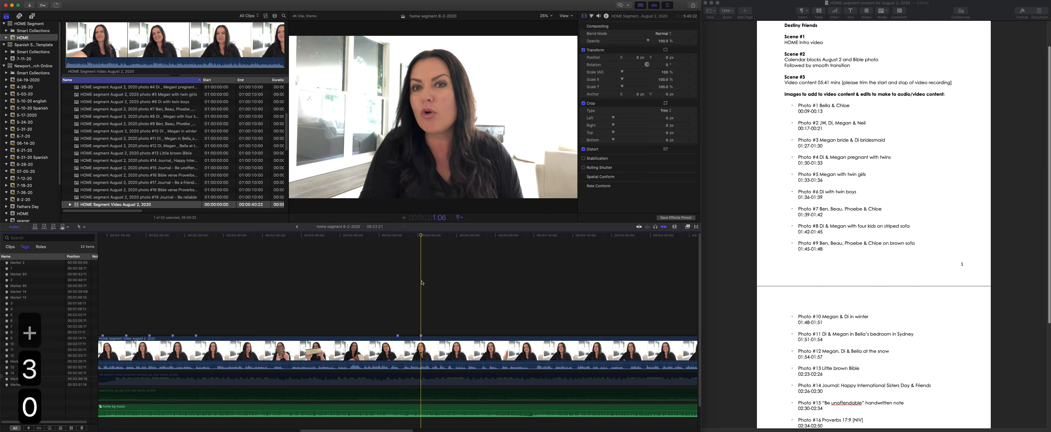
key(Return)
key(m)
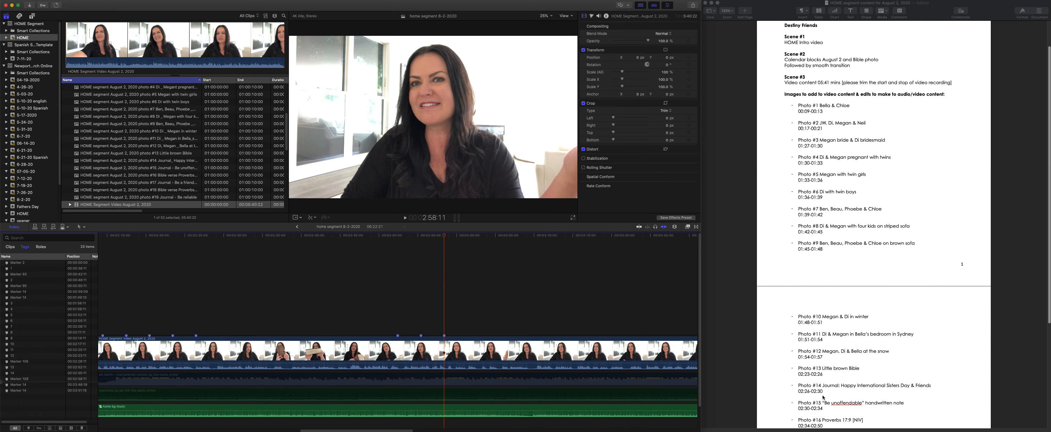
text(m)
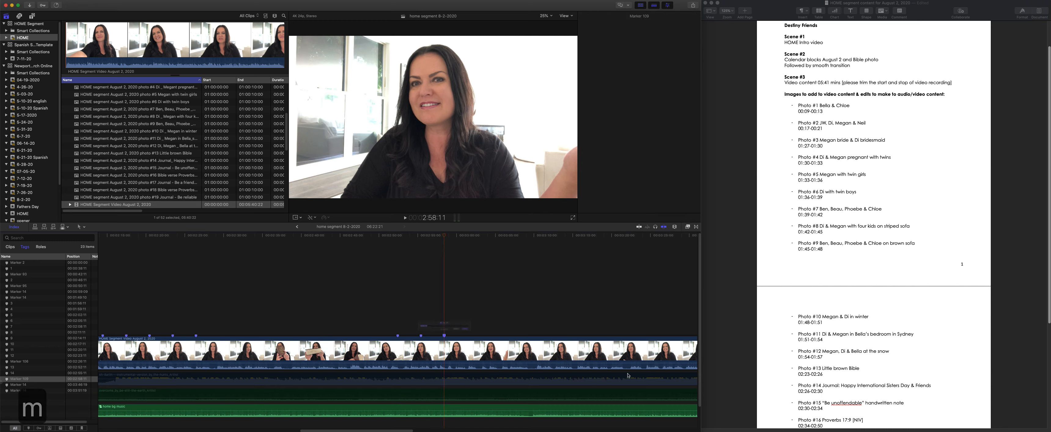
text(15)
key(Return)
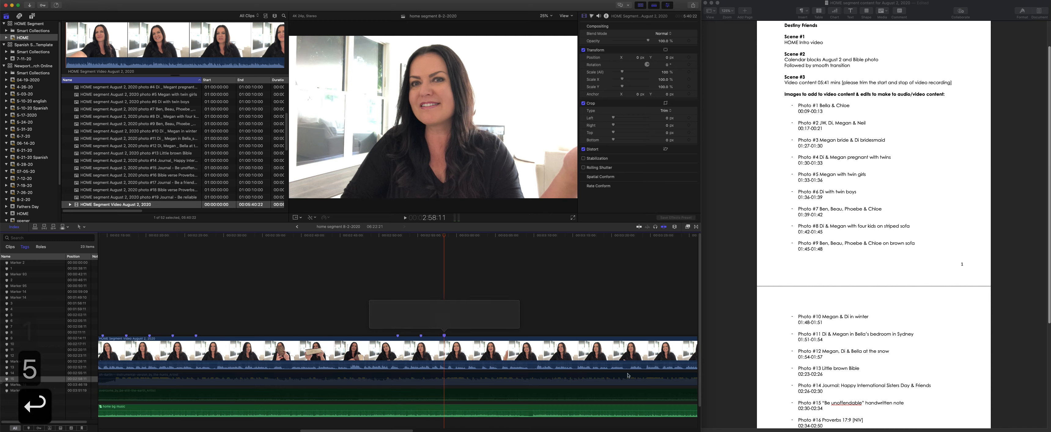
- Check the next photo timings in the notes document, delete markers 14 and 15, and return the playhead to marker 13
scroll(836, 396, down, 2)
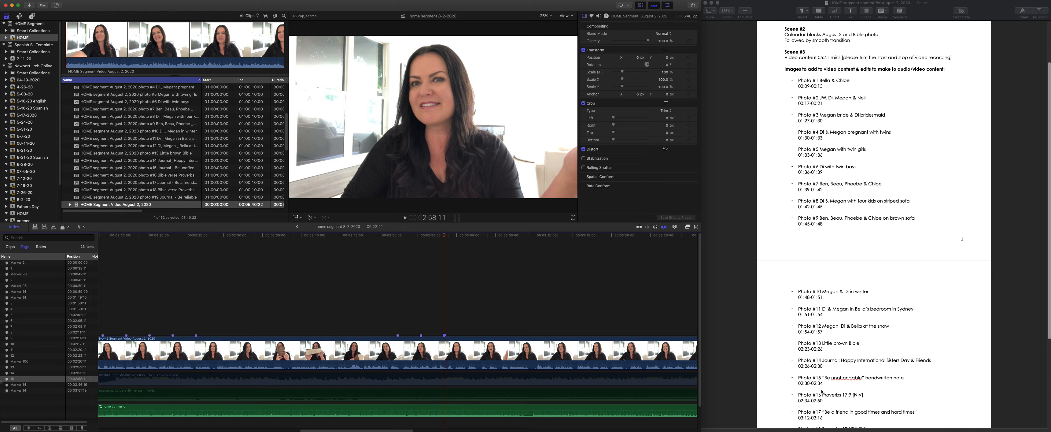
scroll(819, 389, down, 1)
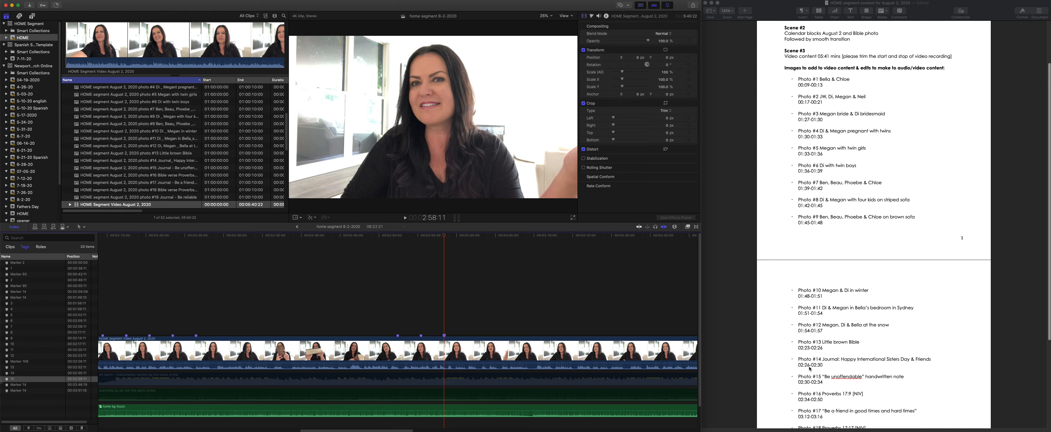
right_click(421, 337)
right_click(445, 336)
click(452, 380)
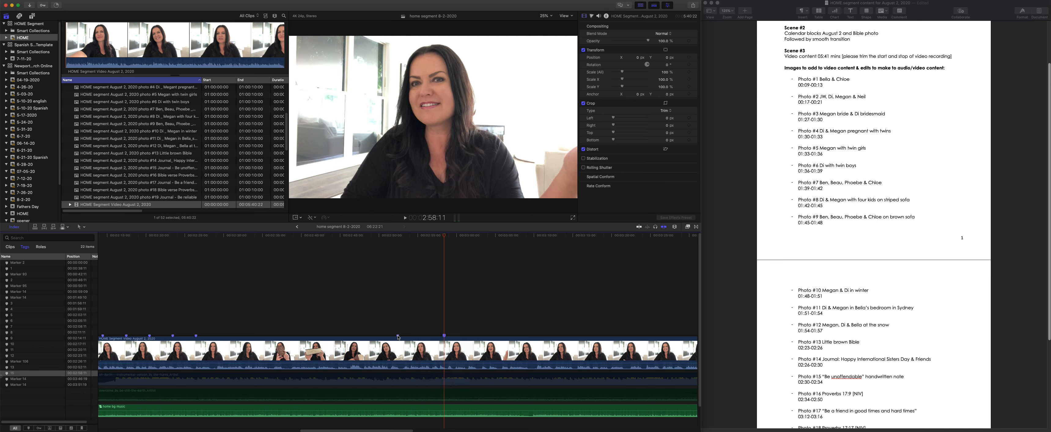
click(398, 336)
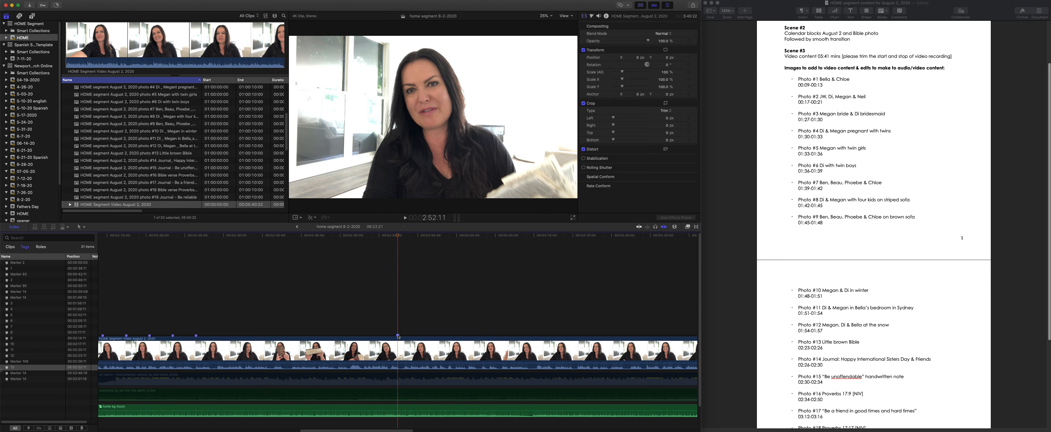
click(398, 269)
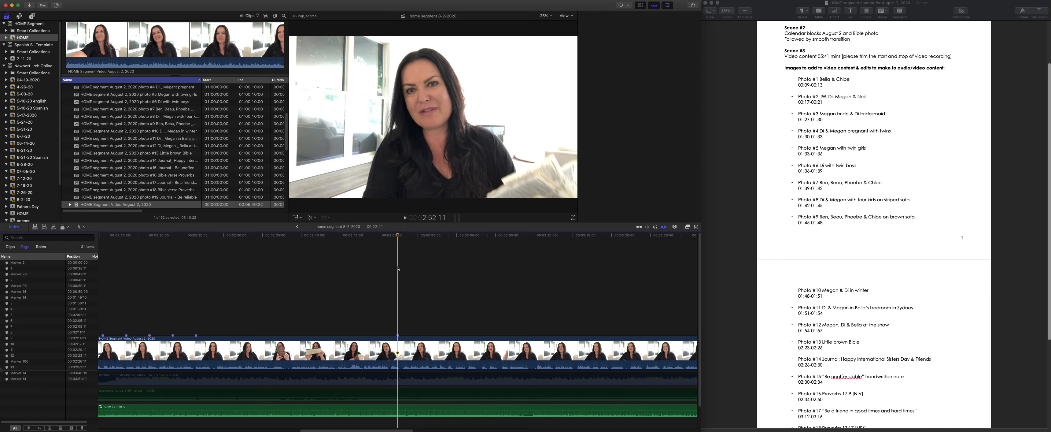
- Undo the last marker deletion, then locate marker 15 at 2:58:11 and delete it again
key(super+z)
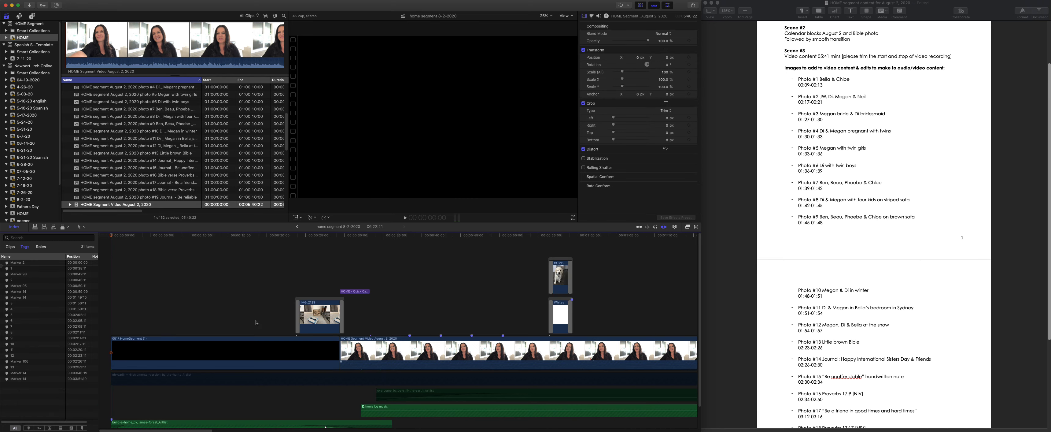
click(25, 367)
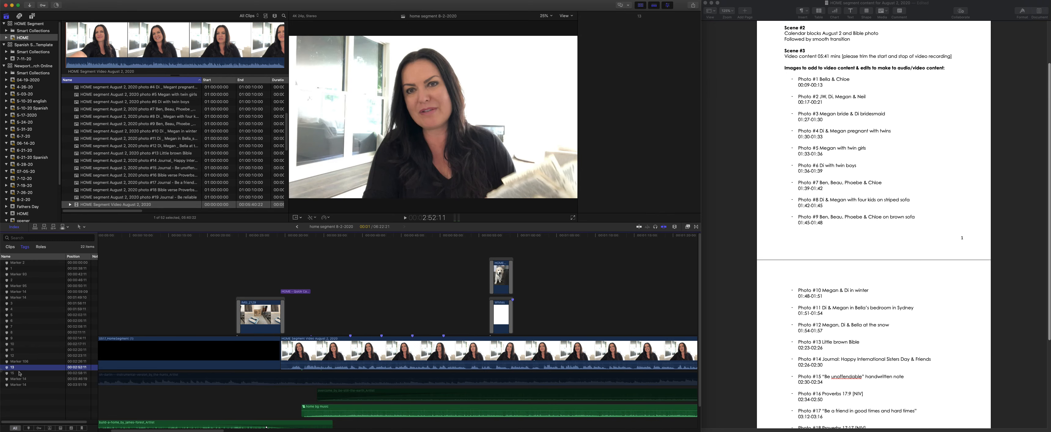
click(20, 373)
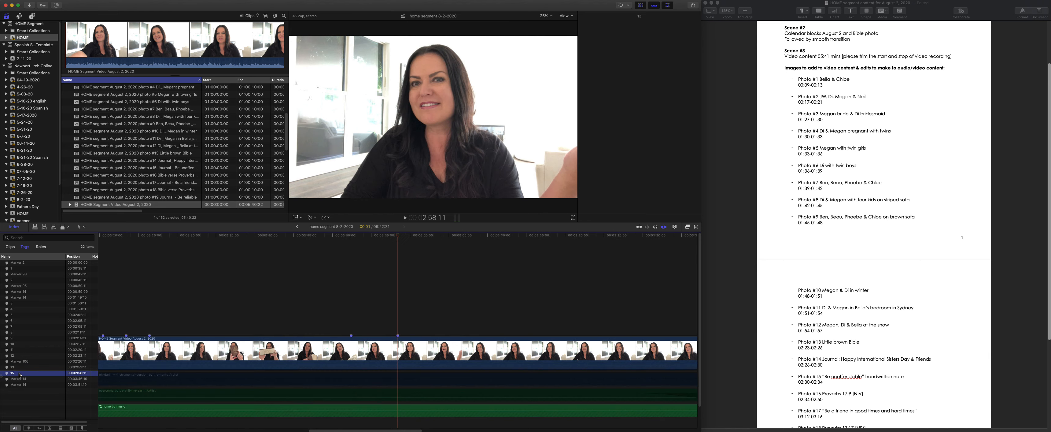
right_click(397, 338)
click(410, 346)
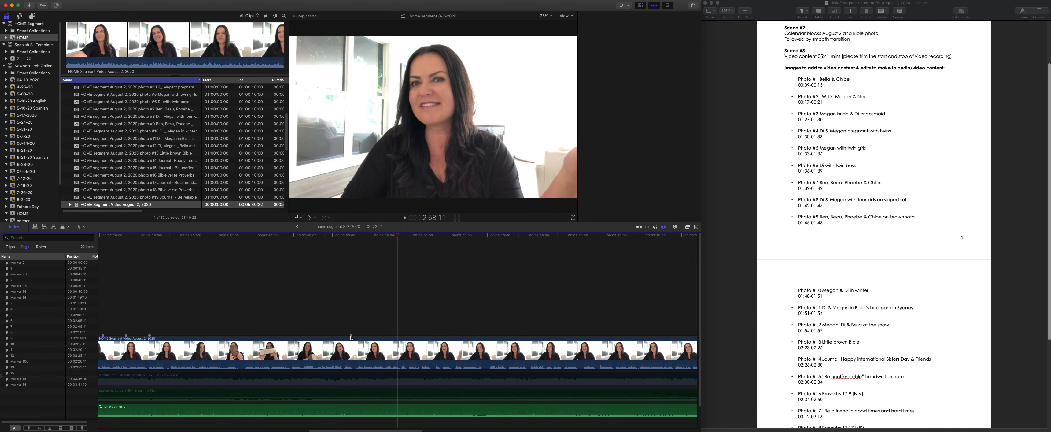
key(super+4)
- Add a marker named 14 to the August 2 video 3 seconds after marker 13, at 2:55:11
click(352, 235)
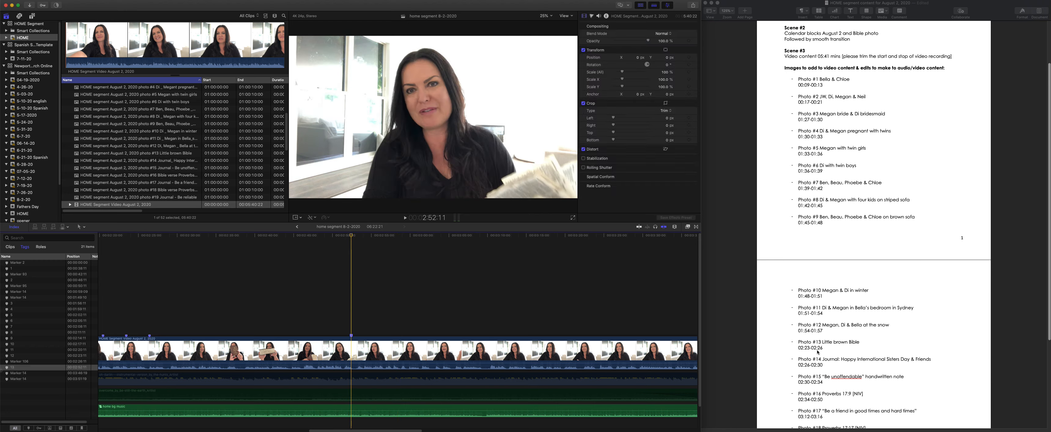
click(352, 308)
text(+300)
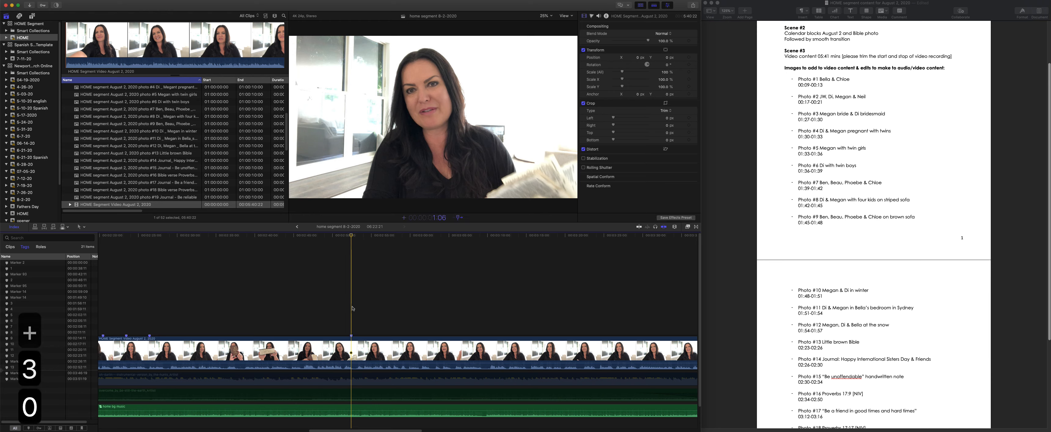
key(Return)
key(m)
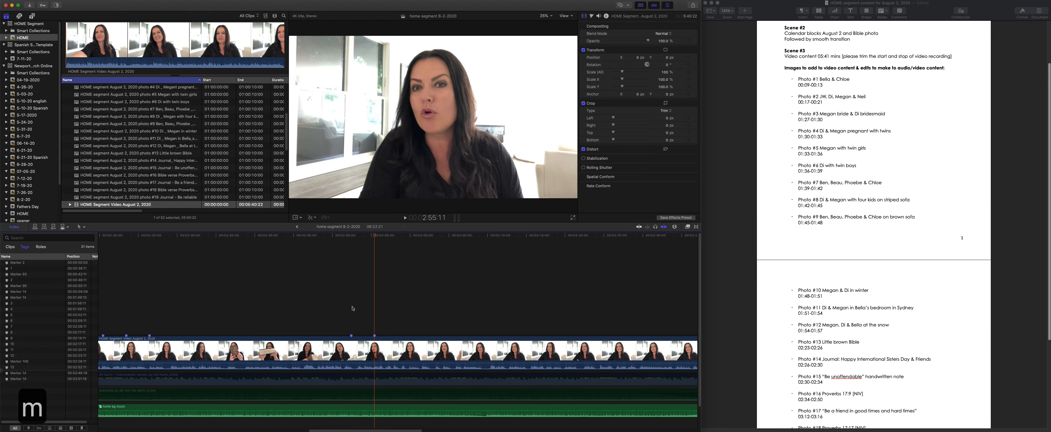
text(m)
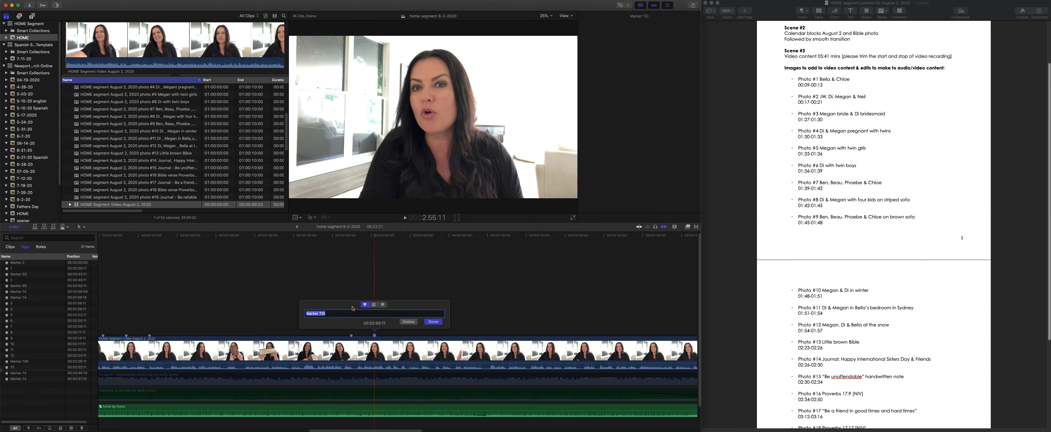
text(14)
key(Return)
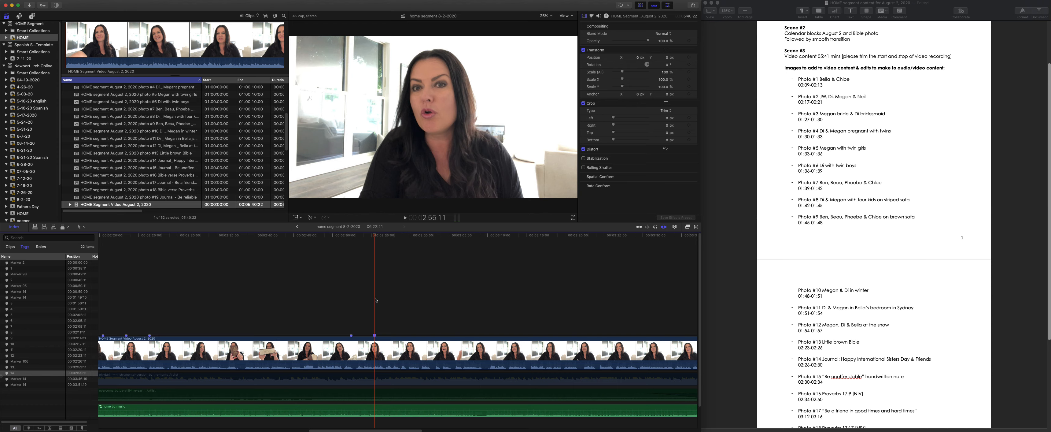
- Add a marker named 15 to the August 2 video 4 seconds after marker 14, at 2:59:11
key(plus)
text(400)
key(Return)
key(m)
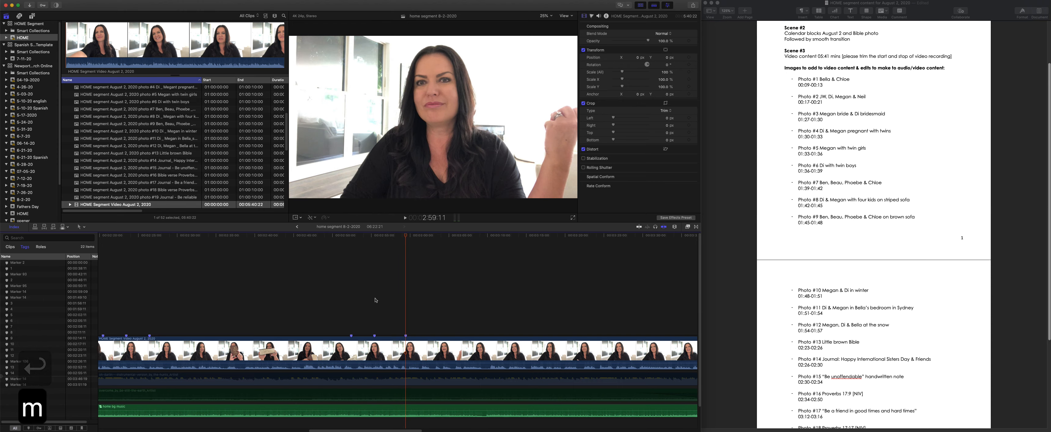
text(m15)
key(Return)
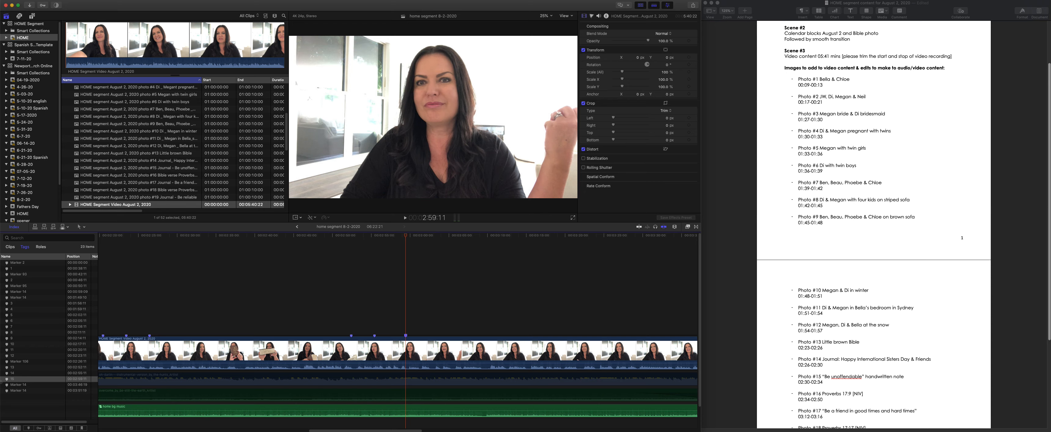
- Add a marker named 16 to the August 2 video 4 seconds after marker 15, at 3:03:11
click(406, 270)
key(plus)
text(400)
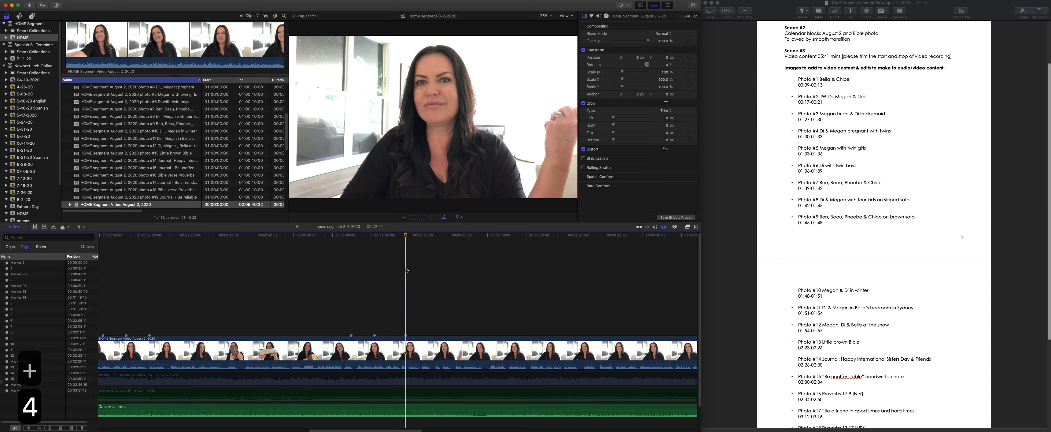
key(Return)
key(m)
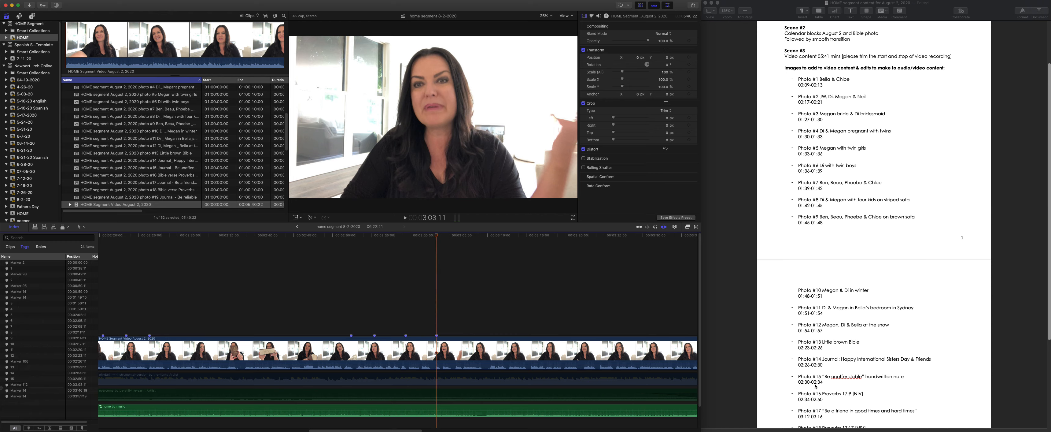
key(m)
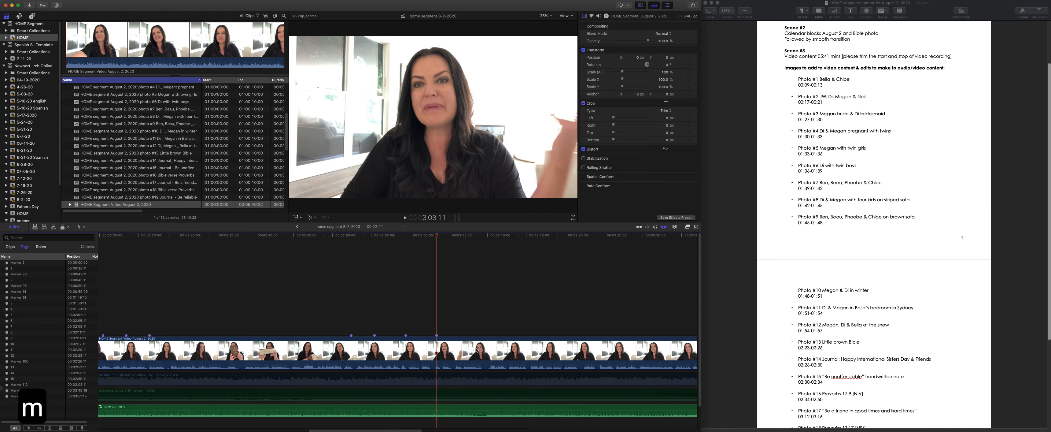
text(16)
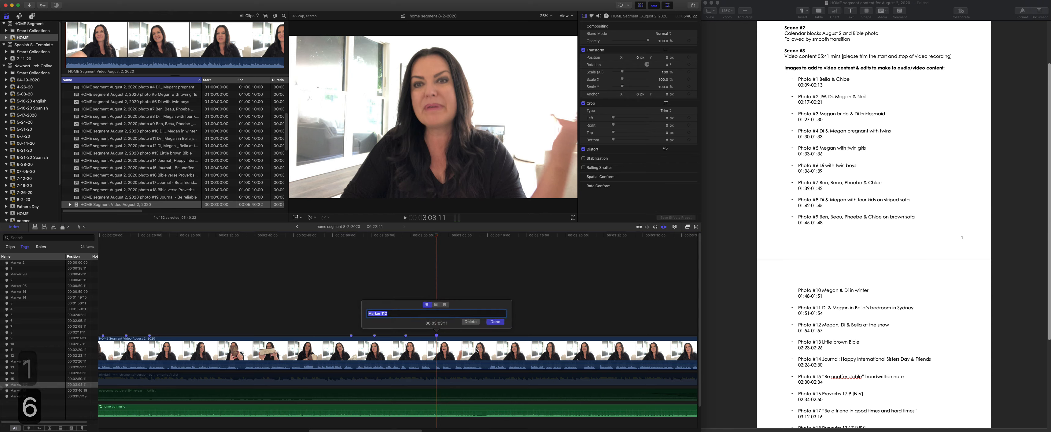
key(Return)
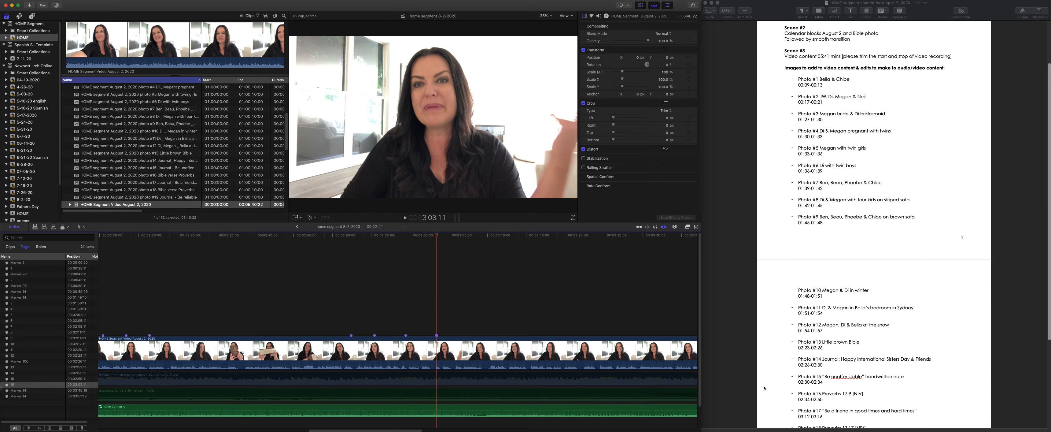
- Add an unnamed end marker for photo 16 to the August 2 video 16 seconds after marker 16, at 3:19:11
click(437, 316)
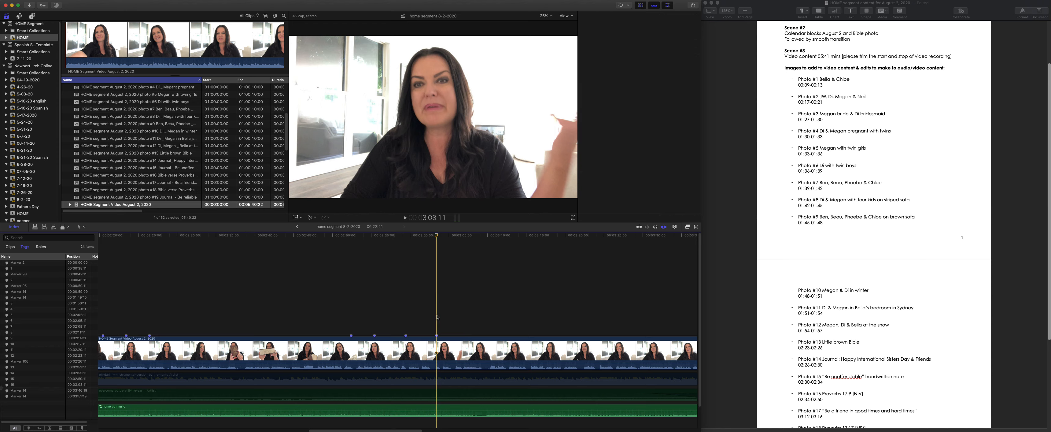
text(+1600)
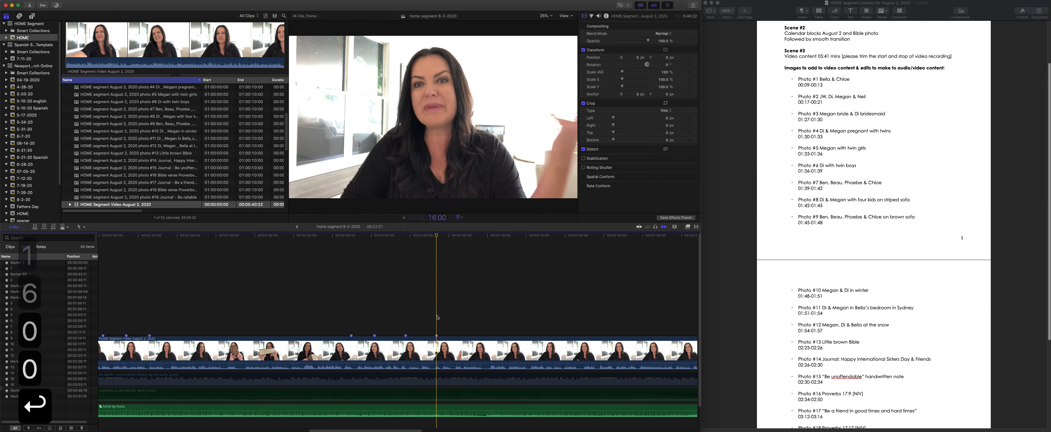
key(Return)
key(m)
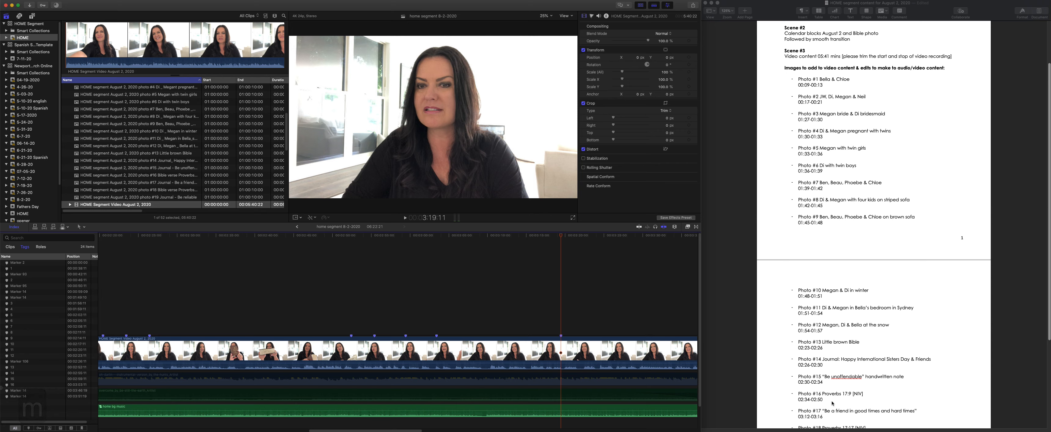
- Check photo 17's timing in the notes and add a marker 3:12:00 after the start of the August 2 video, at 3:41:11
scroll(832, 402, down, 2)
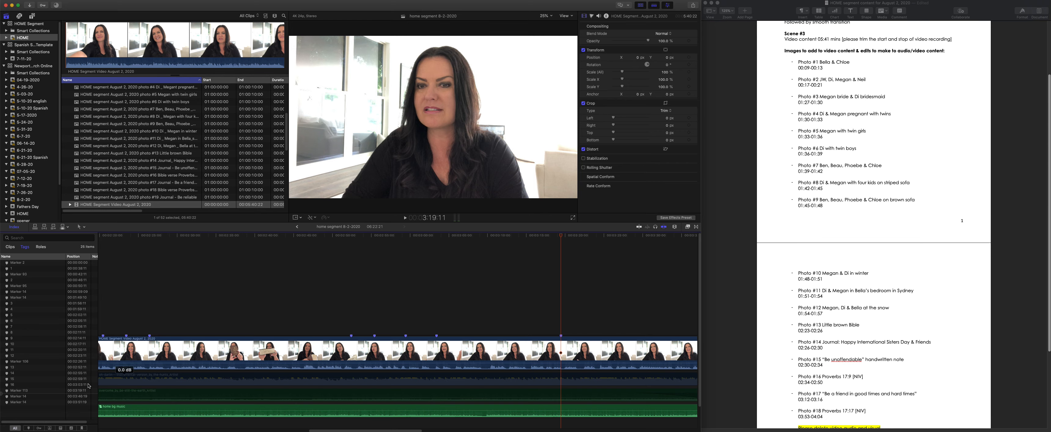
scroll(863, 379, down, 4)
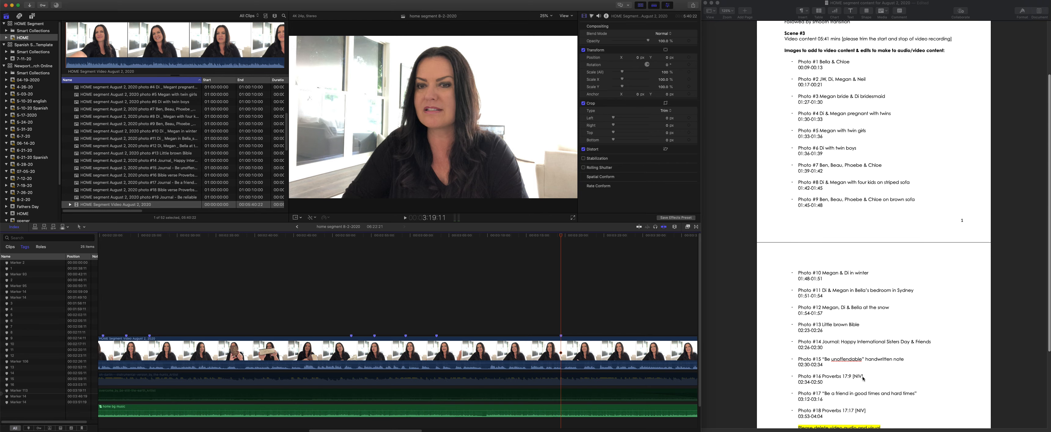
scroll(817, 374, down, 3)
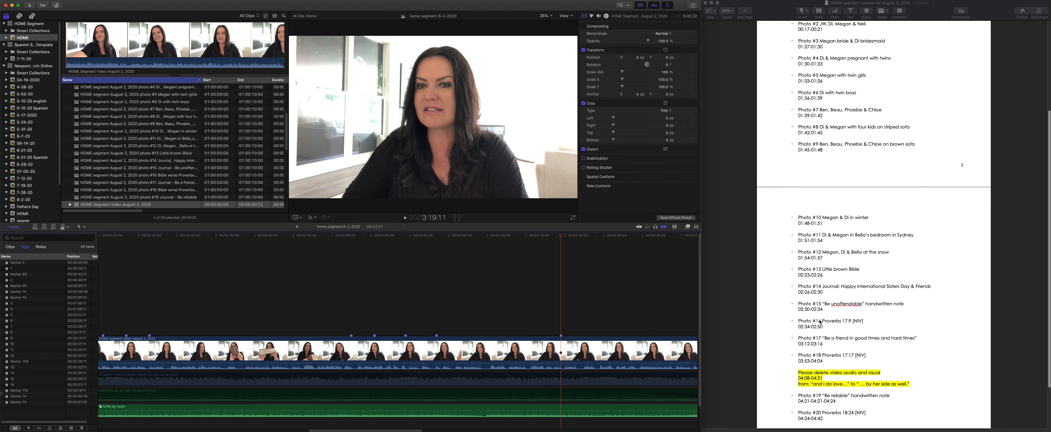
scroll(379, 313, left, 15)
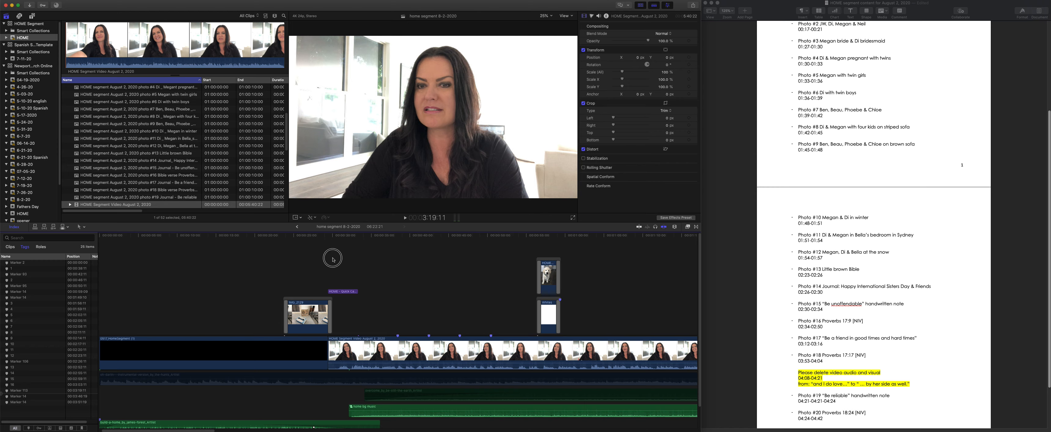
click(332, 244)
drag(333, 234, 329, 237)
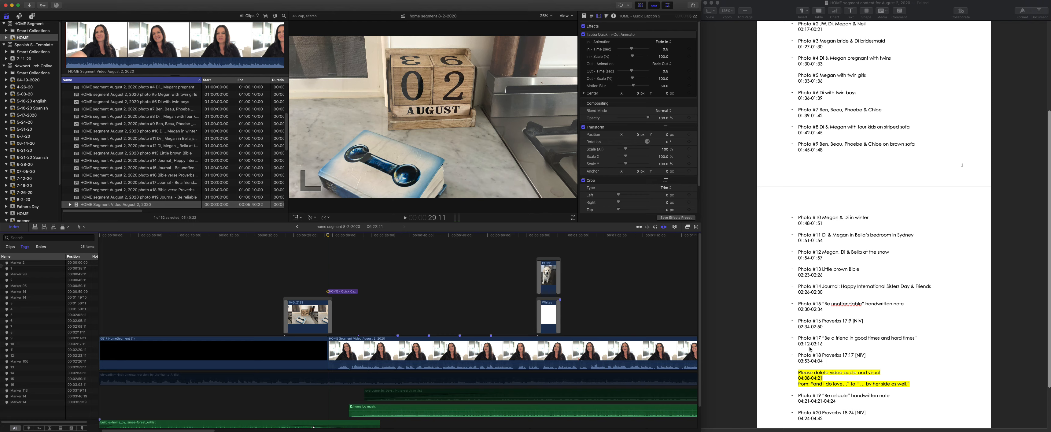
key(plus)
text(31200)
key(Return)
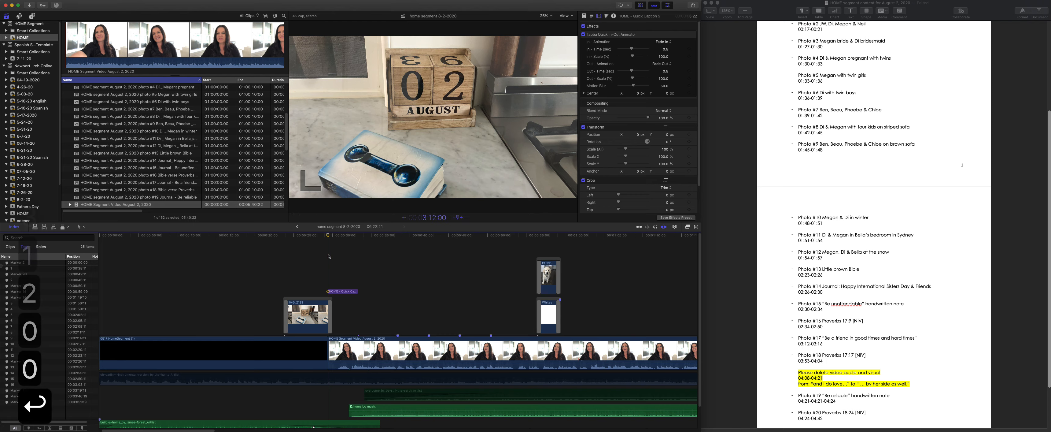
key(m)
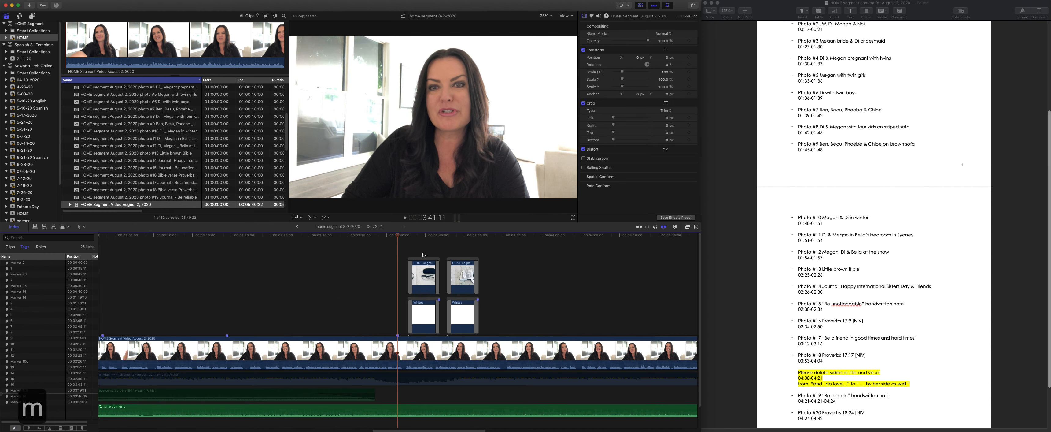
- Delete the four old overlay clips just after the 3:41:11 marker and name that marker 17
drag(404, 248, 524, 331)
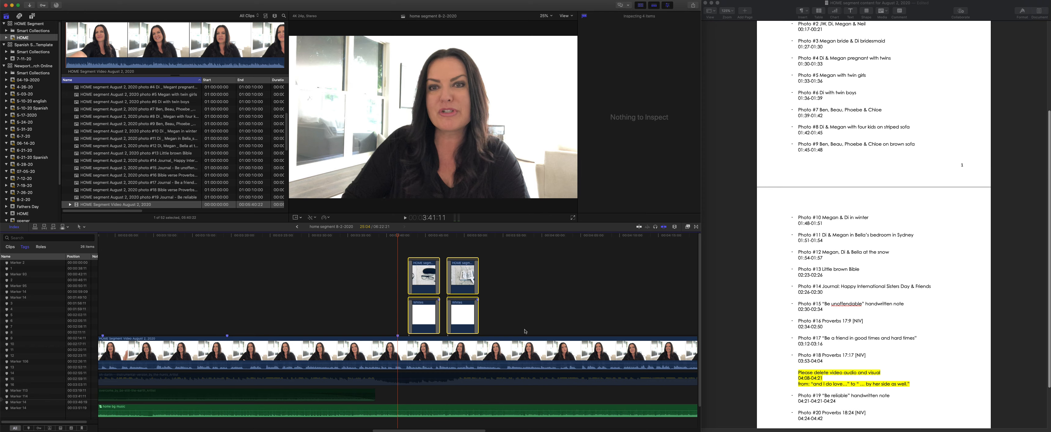
key(BackSpace)
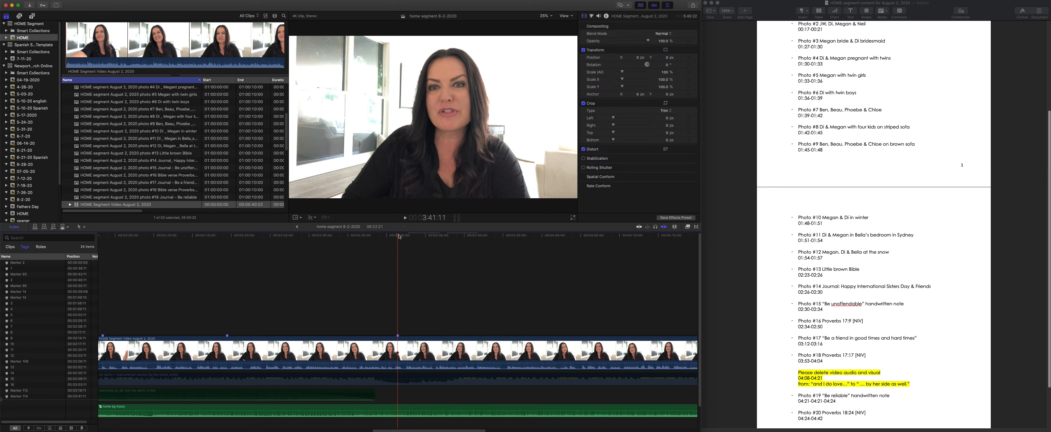
key(m)
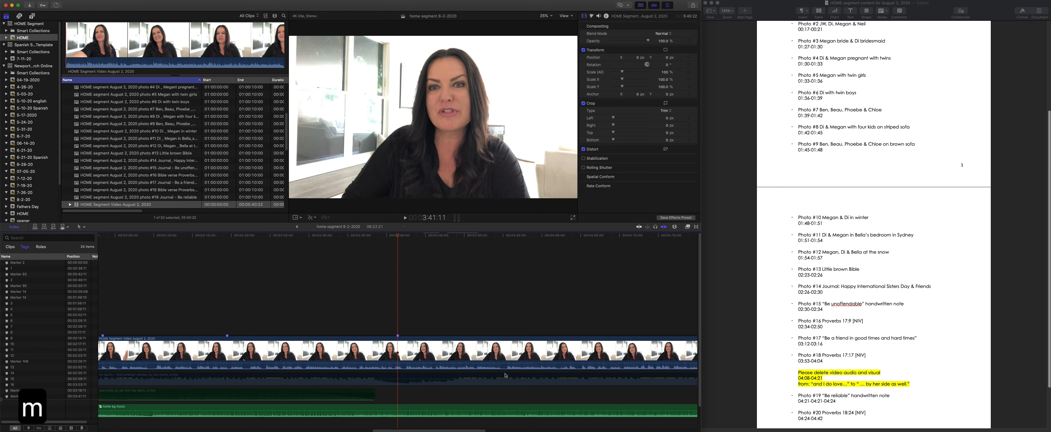
text(17)
key(Return)
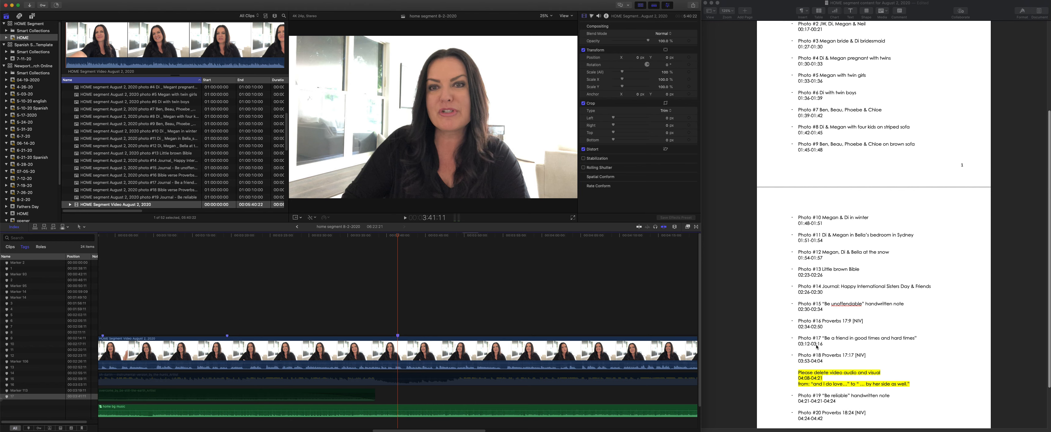
- Add an unnamed end marker for photo 17 to the August 2 video 4 seconds after marker 17, at 3:45:11
click(397, 280)
text(+400)
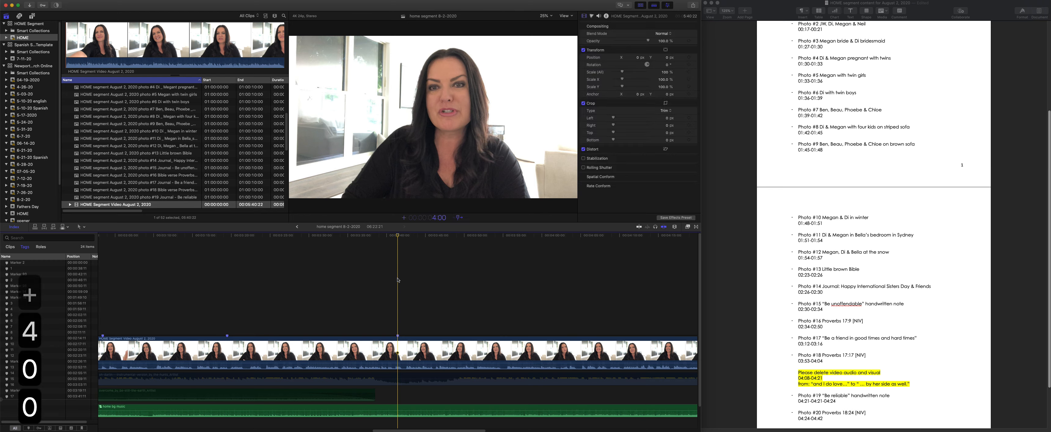
key(Return)
key(m)
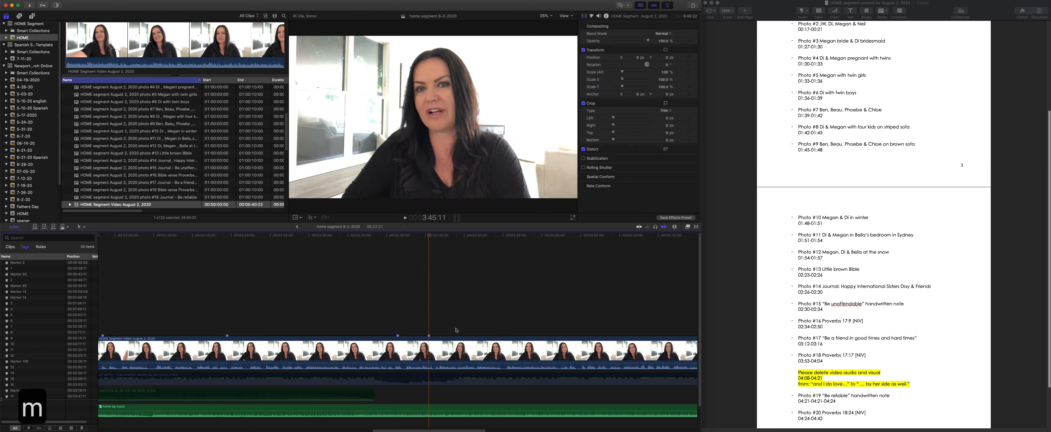
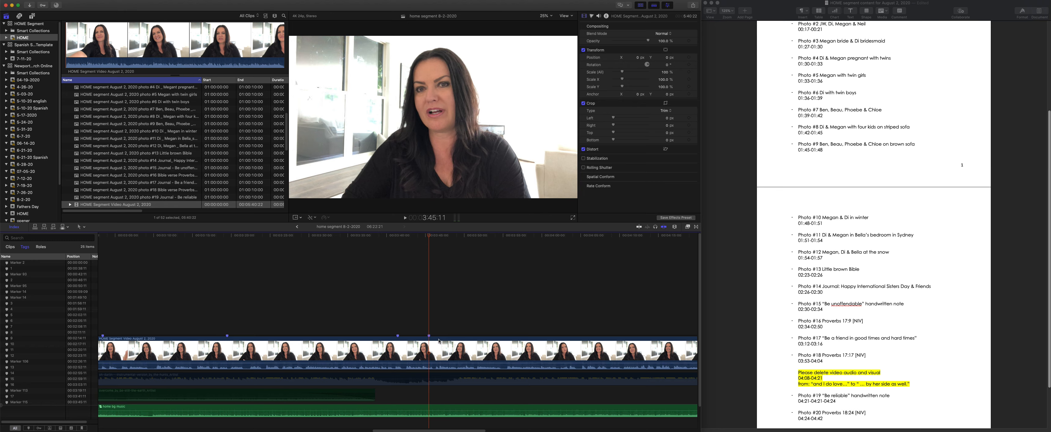
- Add a marker 3:53:00 after the start of the August 2 video, at 4:22:11, and name it 18
scroll(340, 320, left, 15)
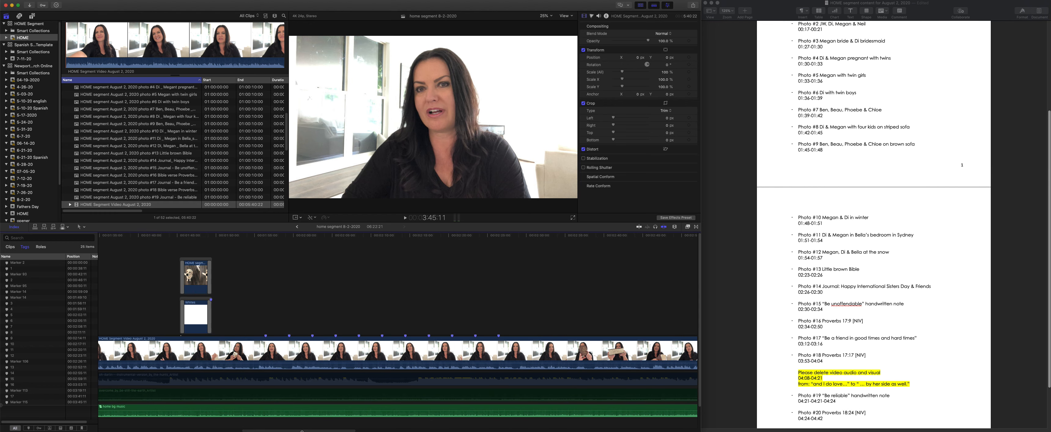
scroll(302, 429, left, 15)
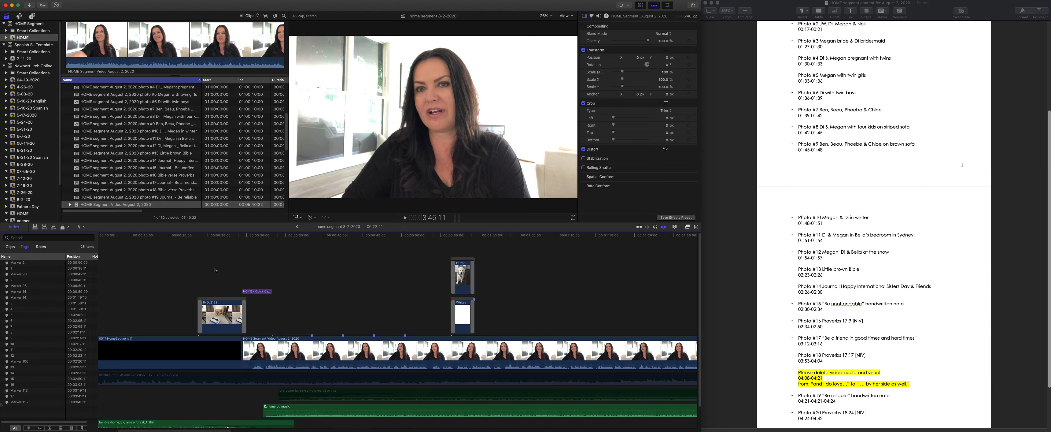
click(242, 247)
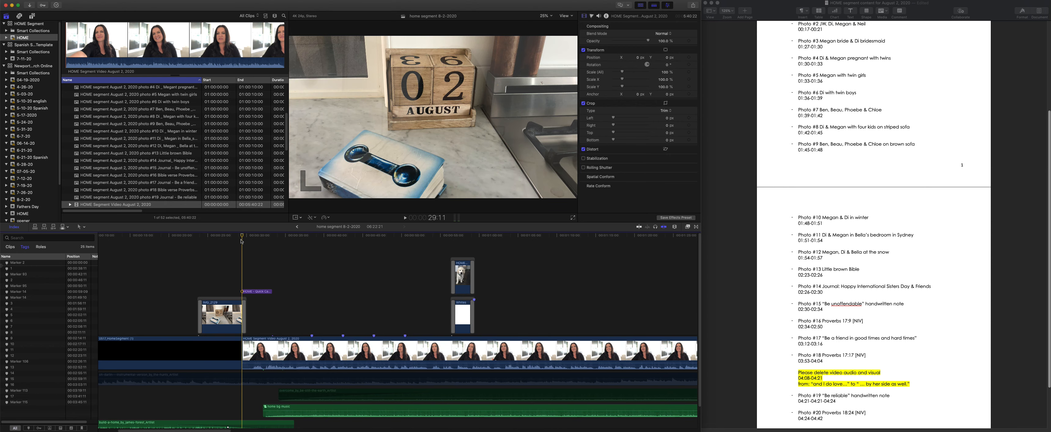
click(267, 290)
key(plus)
text(3:53-04:0)
key(Return)
key(m)
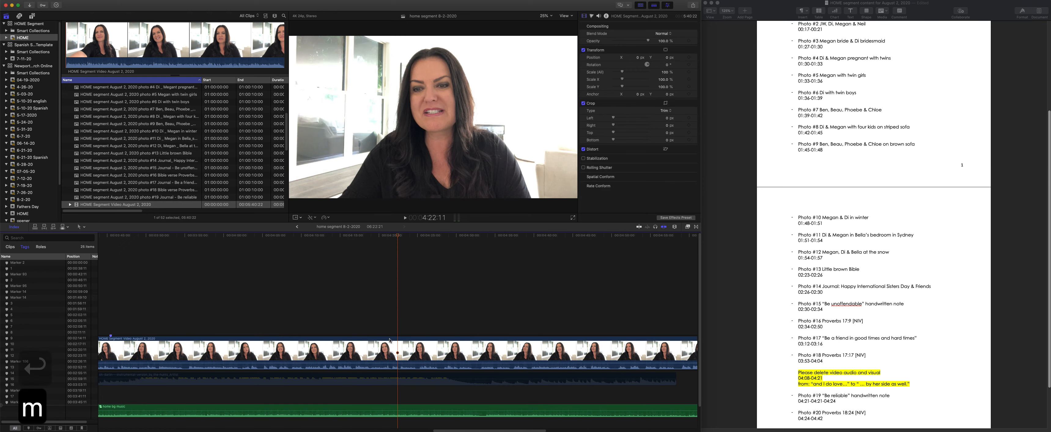
key(m)
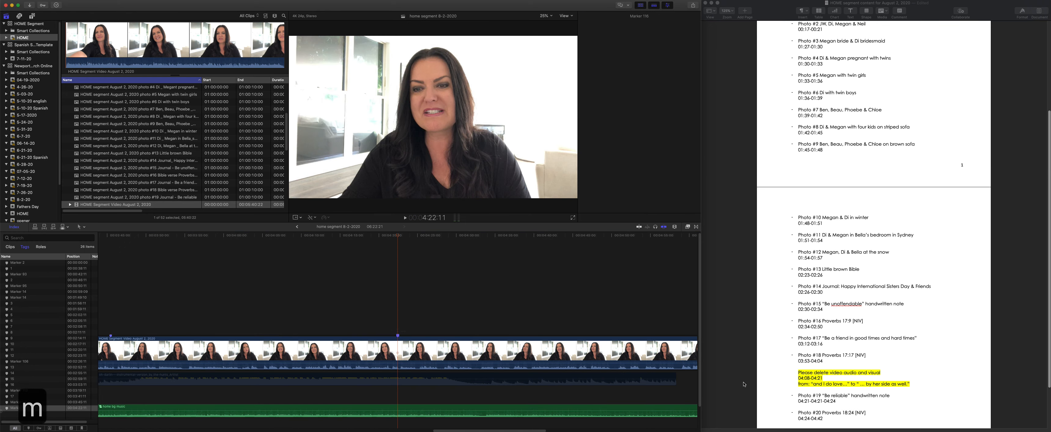
text(18)
key(Return)
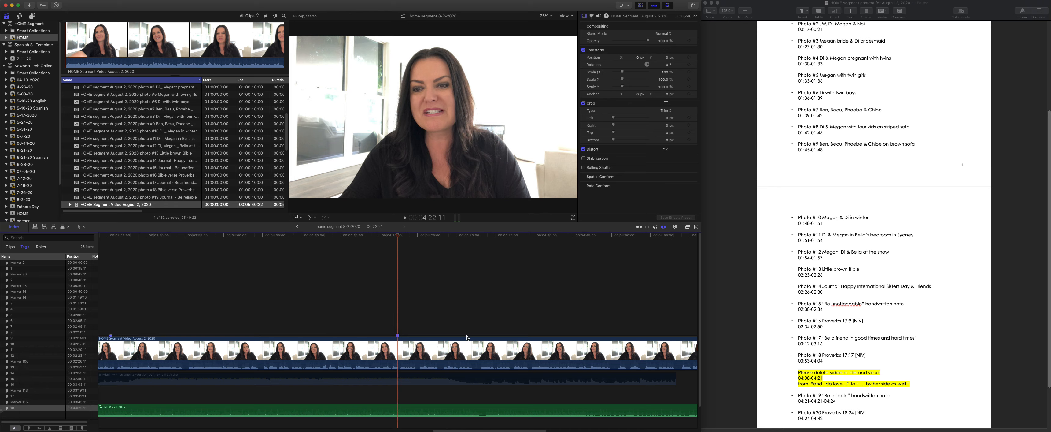
- Add an unnamed end marker for photo 18 to the August 2 video 11 seconds after marker 18, at 4:33:11
click(398, 286)
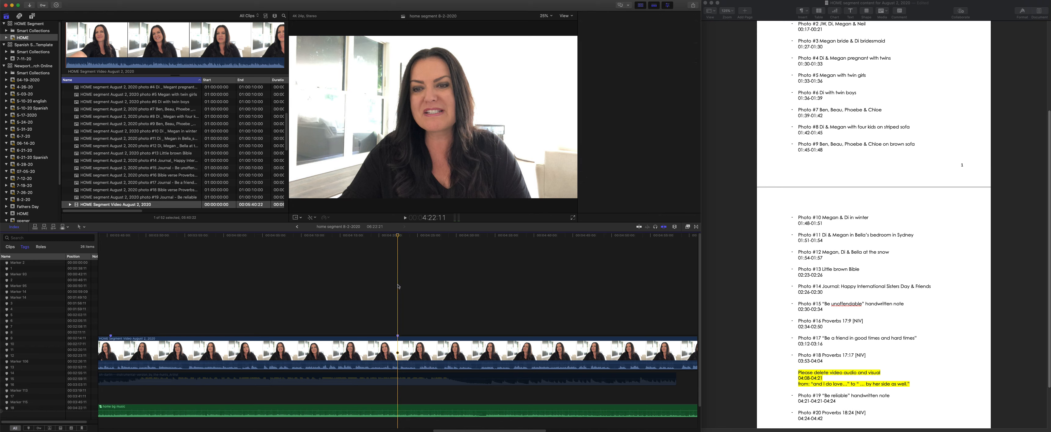
text(+1100)
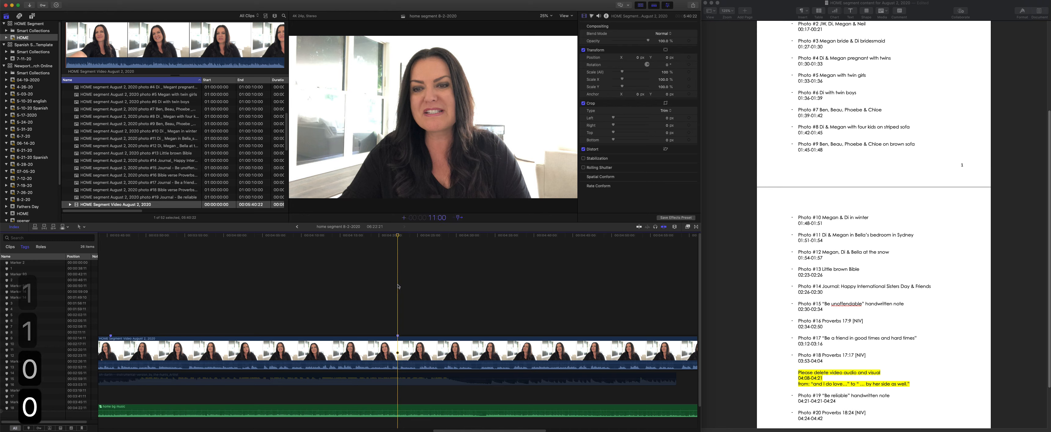
key(Return)
key(m)
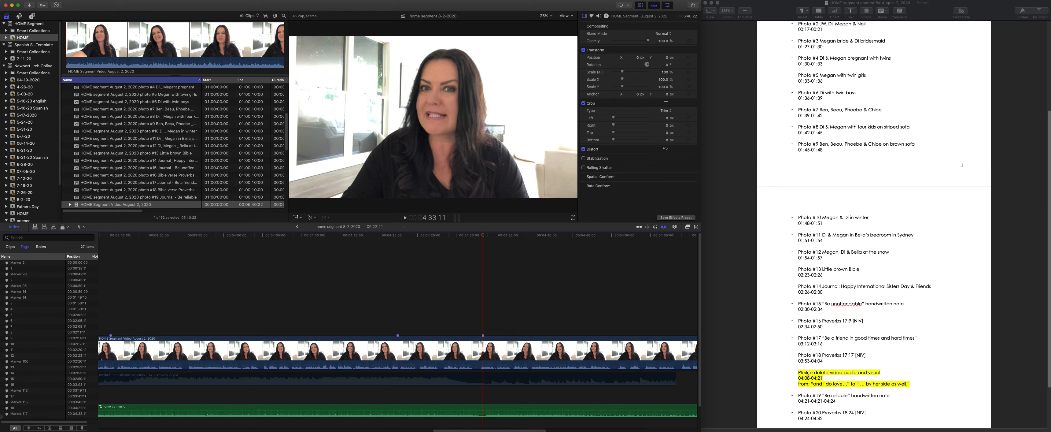
- Check photo 19's timing in the notes and add a marker named 19 at 4:50:11, 4:21:00 after the August 2 video's start
scroll(831, 381, down, 2)
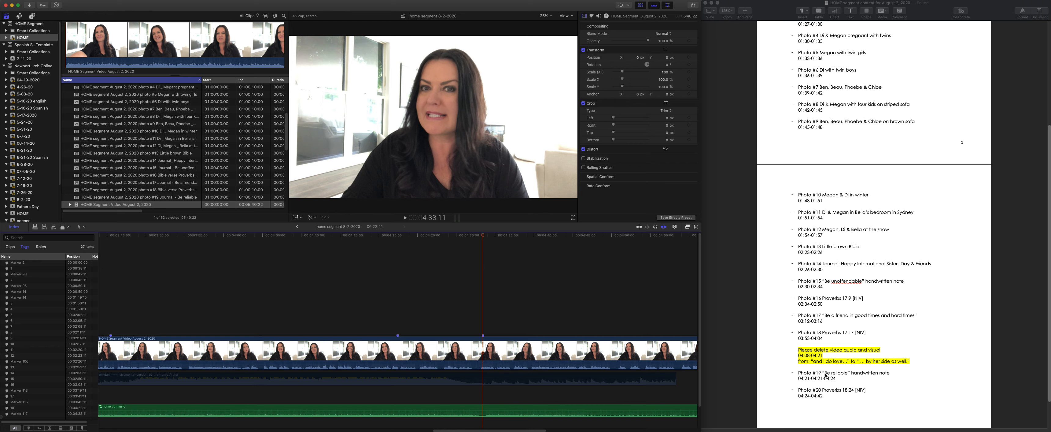
scroll(810, 385, down, 2)
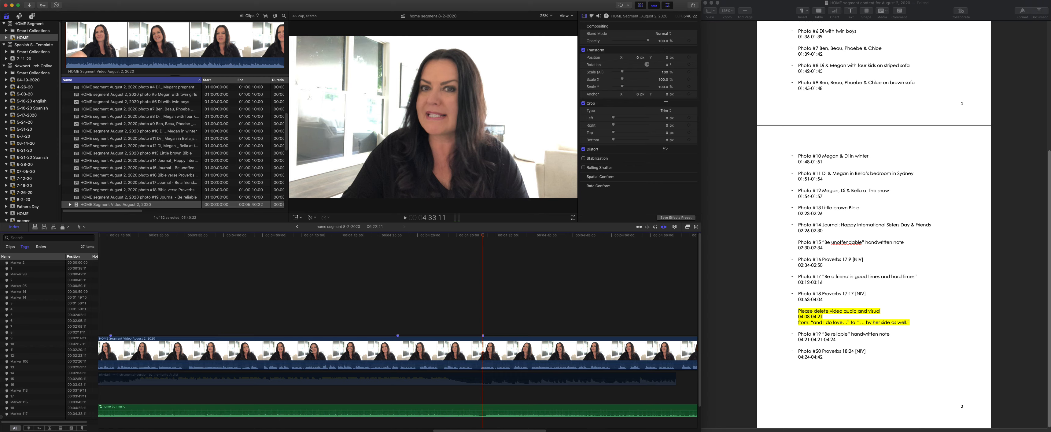
scroll(312, 347, left, 15)
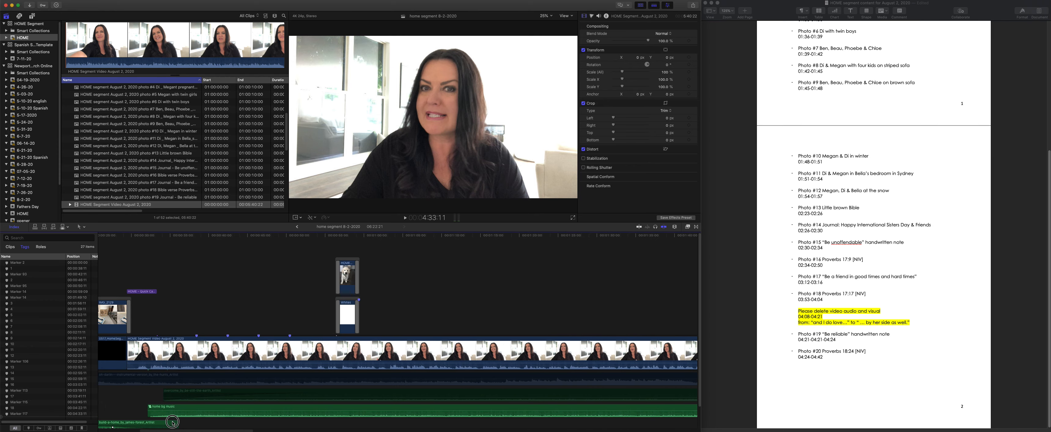
click(127, 238)
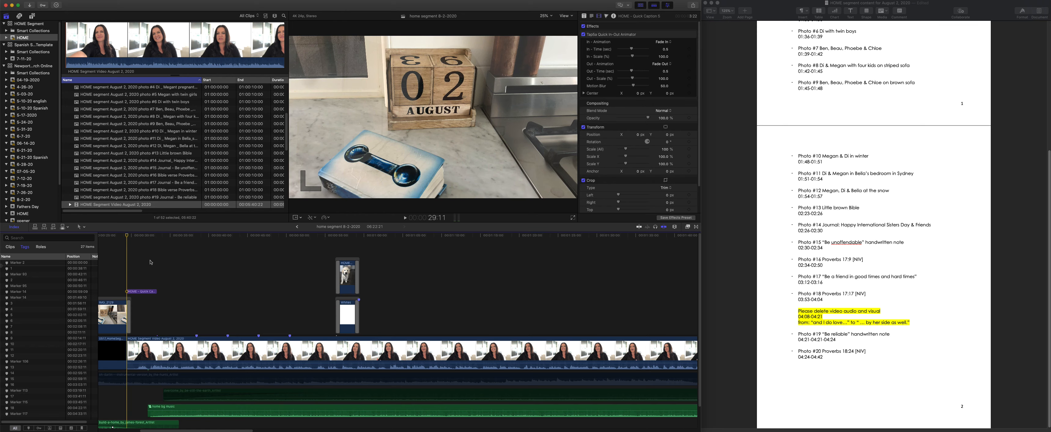
key(plus)
text(421)
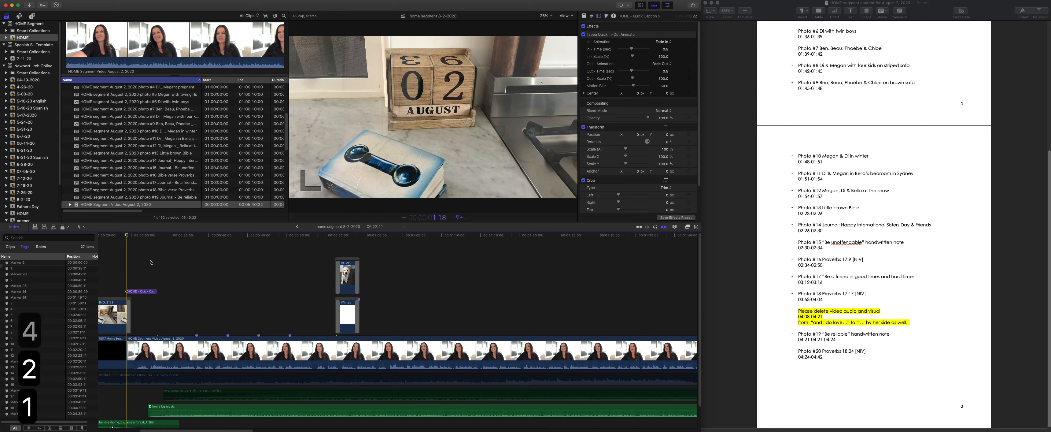
text(00)
key(Return)
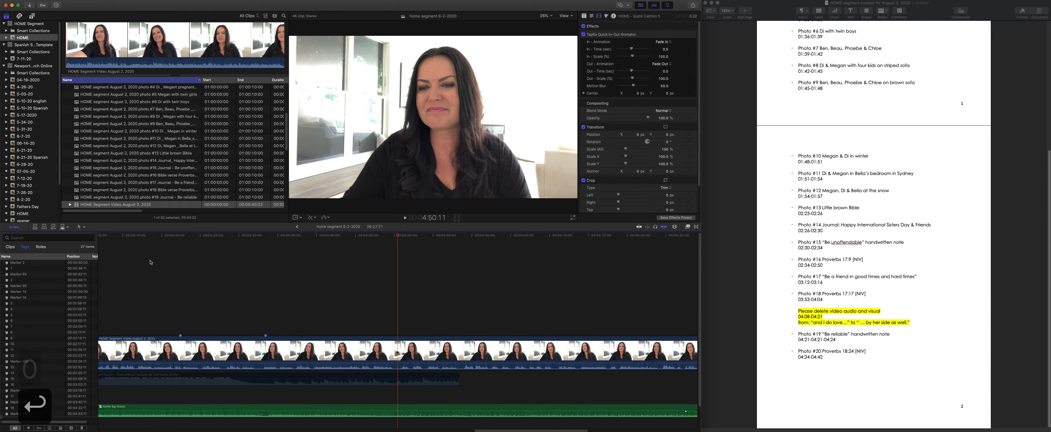
key(m)
key(m)
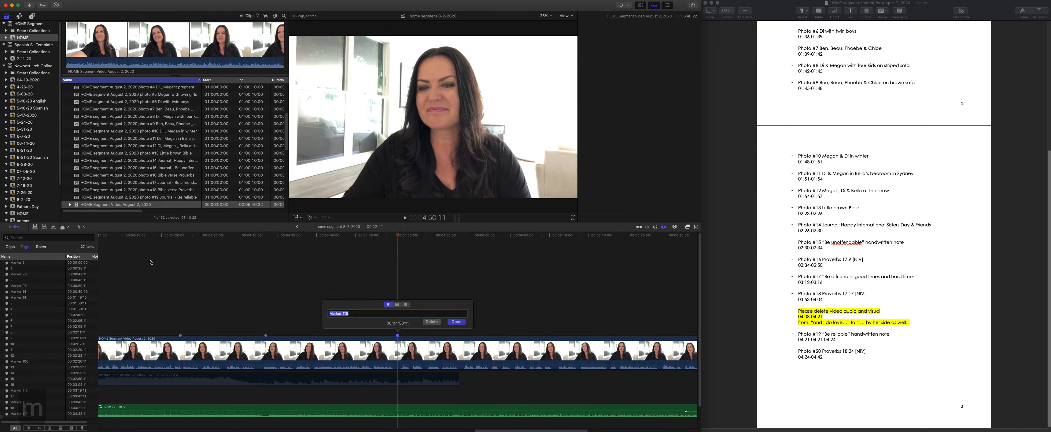
text(19)
key(Return)
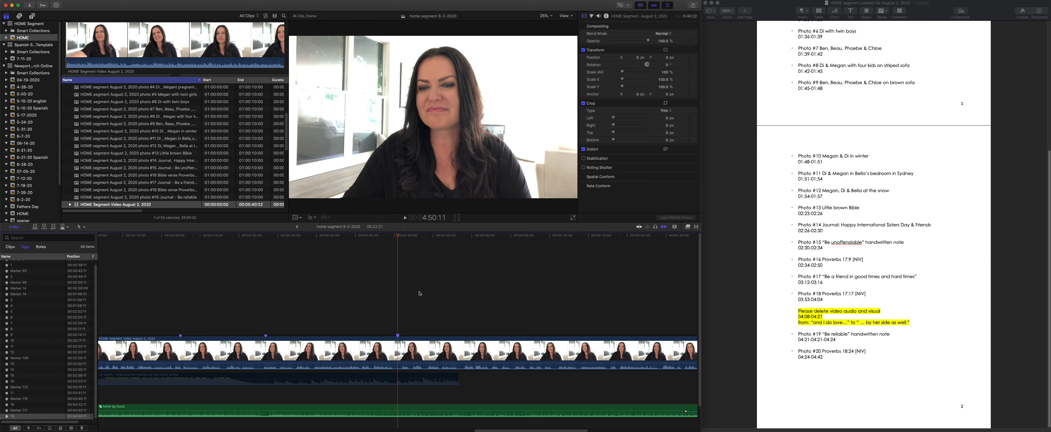
- Add a marker to the August 2 video 3 seconds after marker 19, at 4:53:11, and name it 20
text(+30)
text(01:06)
key(Return)
key(m)
text(m)
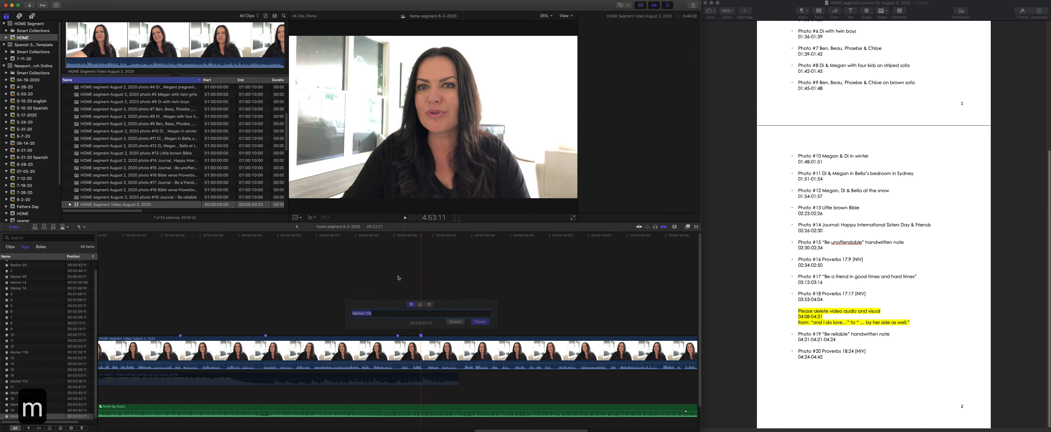
text(20)
key(Return)
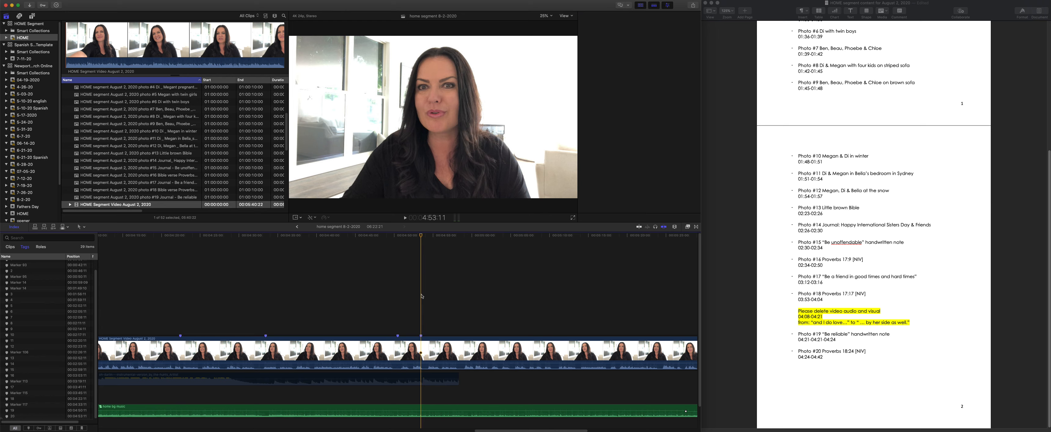
- Add an unnamed end marker for photo 20 to the August 2 video 18 seconds after marker 20, at 5:11:11
text(+18000:00:18:00)
key(Return)
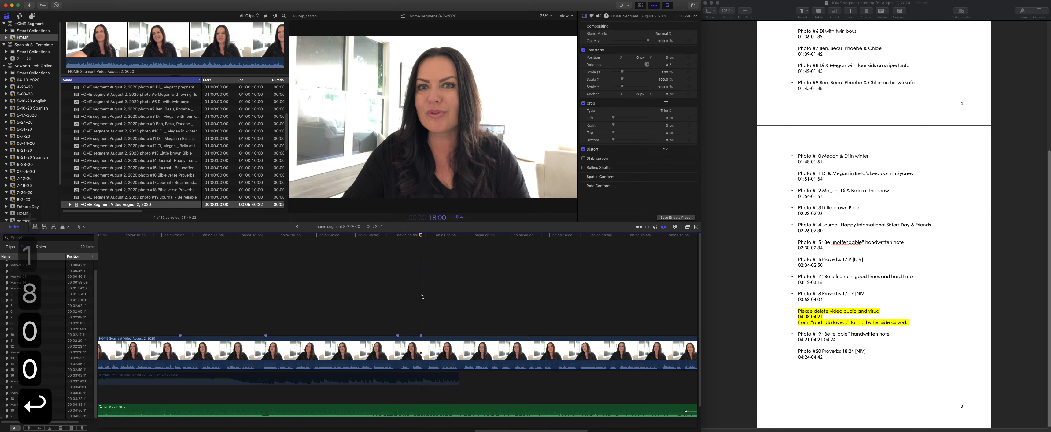
key(m)
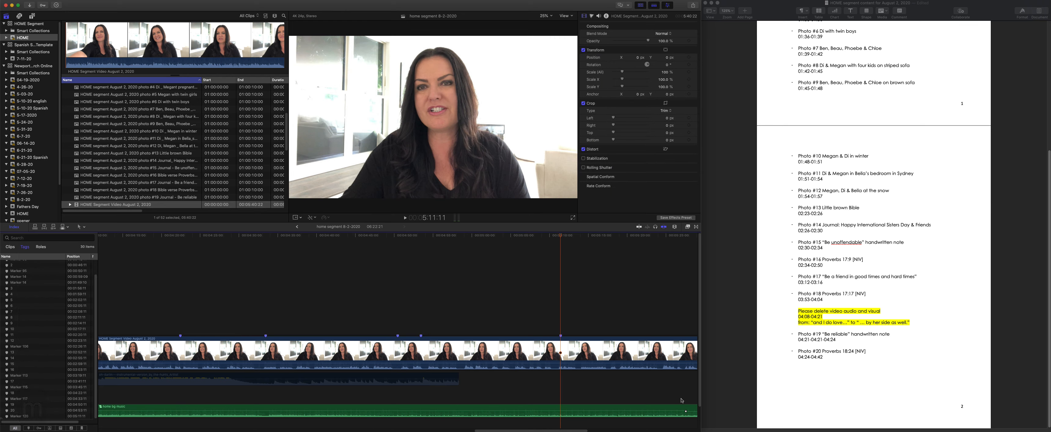
- Check the highlighted deletion request in the notes and mark its start 4:08:00 after the August 2 video's start, at 4:37:11
scroll(829, 346, up, 5)
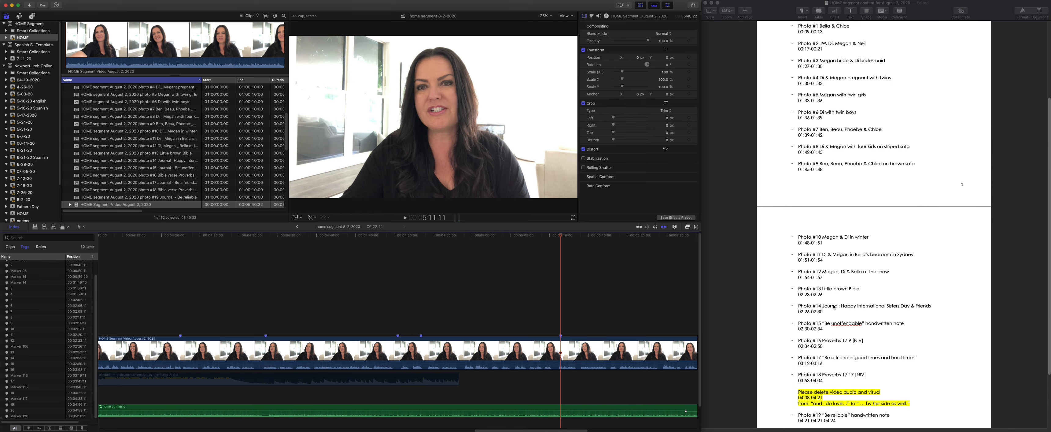
scroll(848, 366, down, 5)
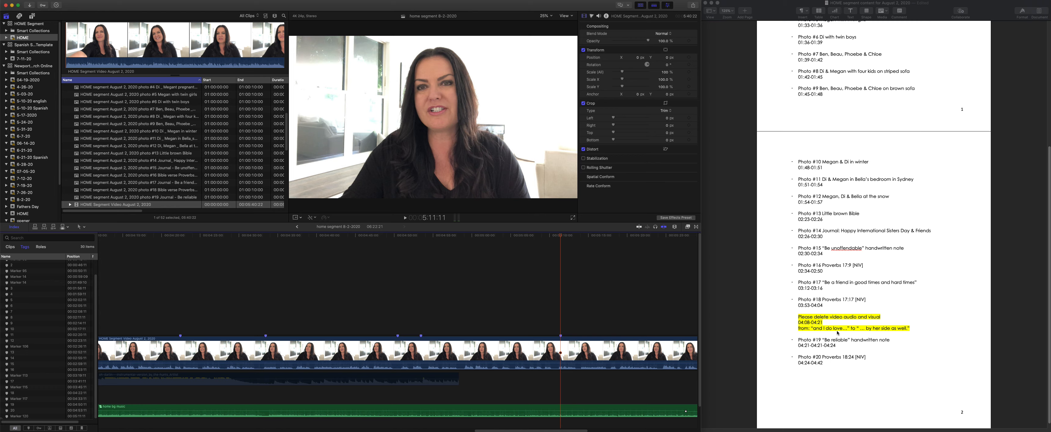
drag(502, 429, 179, 388)
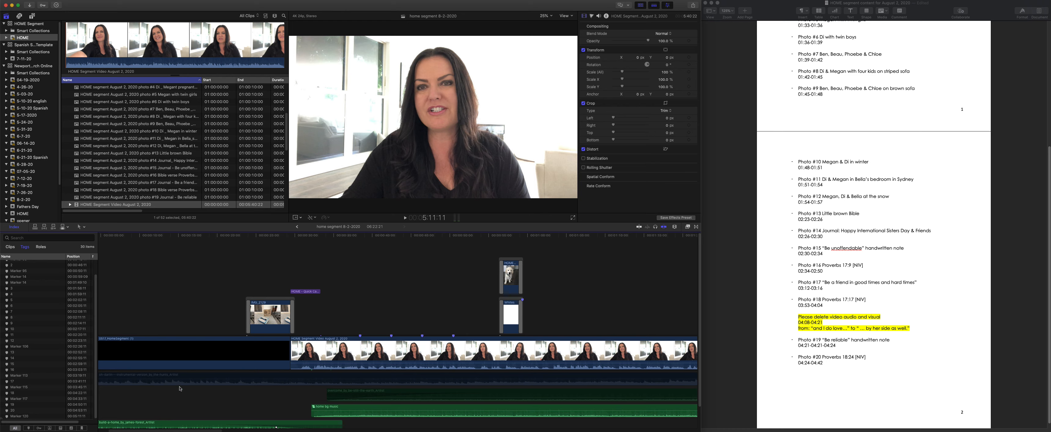
click(290, 235)
text(+40800)
key(Return)
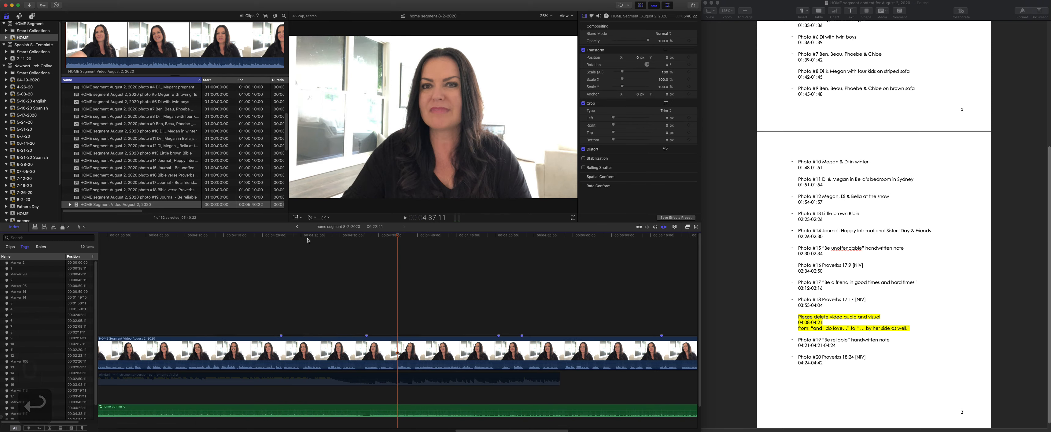
key(m)
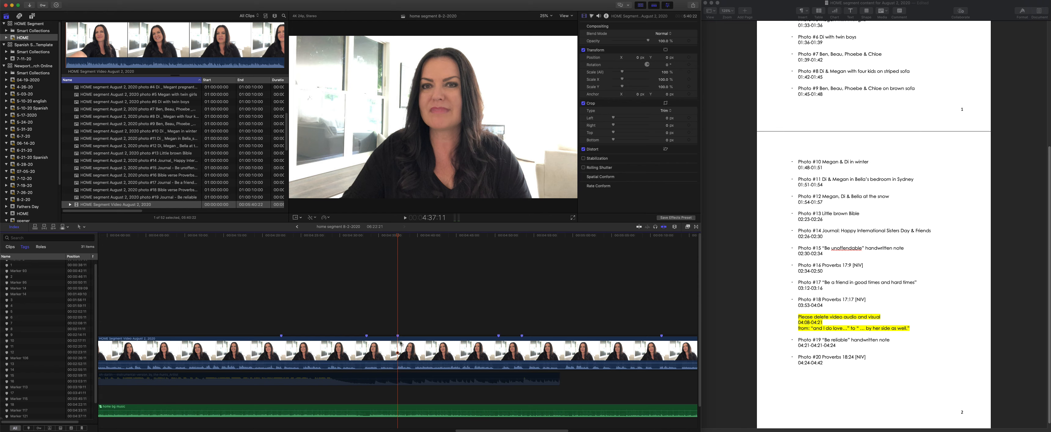
- Play the August 2 video from the 4:37:11 marker past marker 19 and compare it with the deletion request in the notes
key(space)
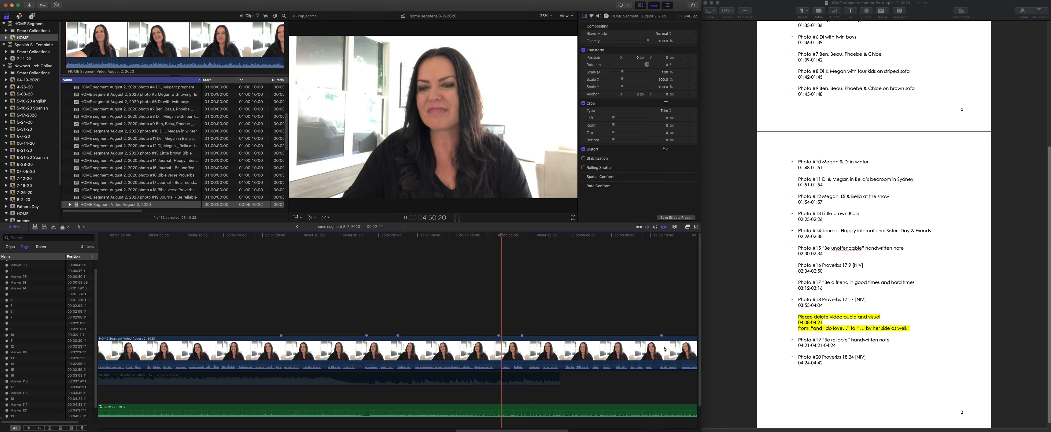
key(space)
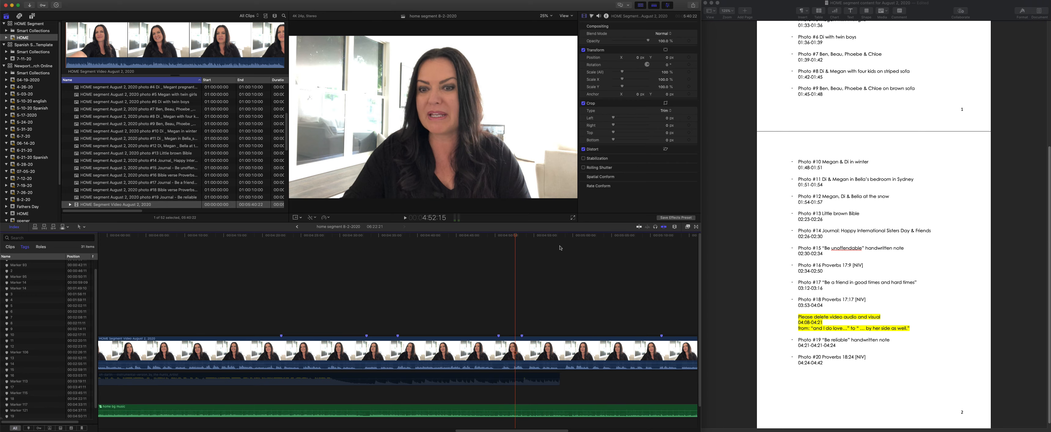
scroll(861, 213, up, 5)
scroll(739, 231, down, 5)
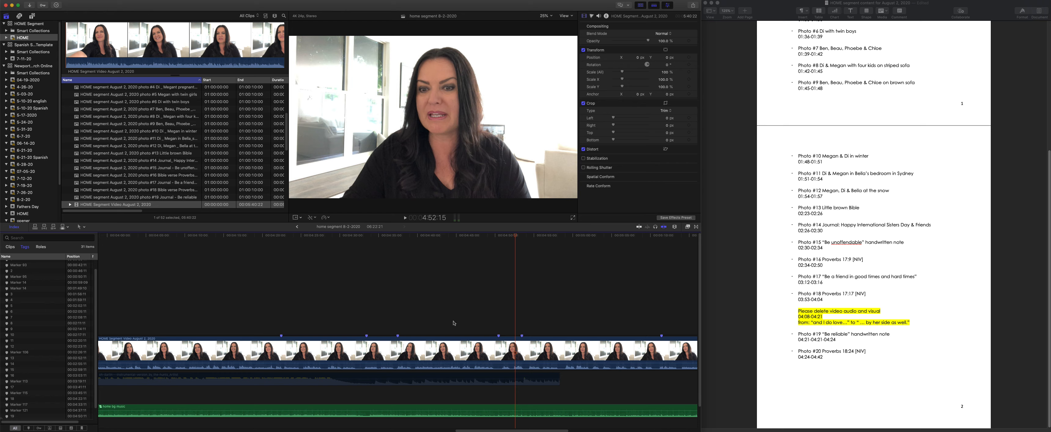
- Return to the 4:37:11 marker, enlarge the timeline around it, increase the clip height and give the audio waveforms more room
click(398, 236)
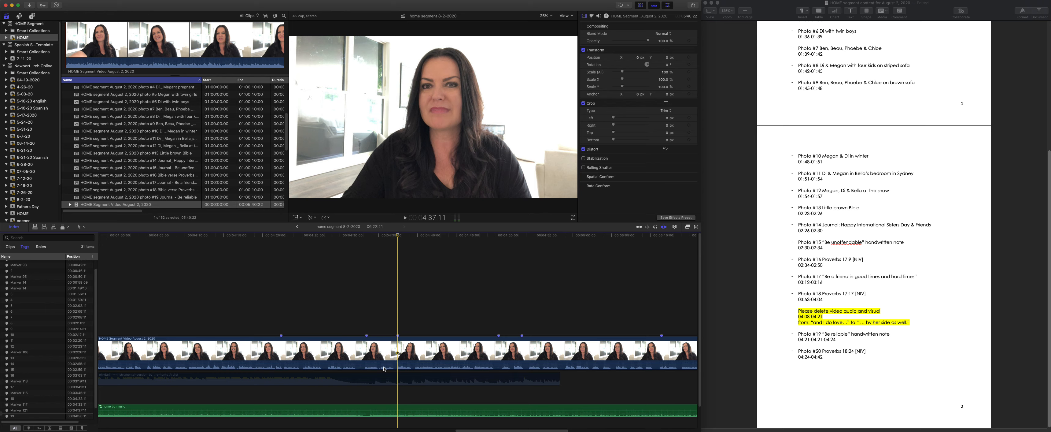
key(super+equal)
key(super+equal)
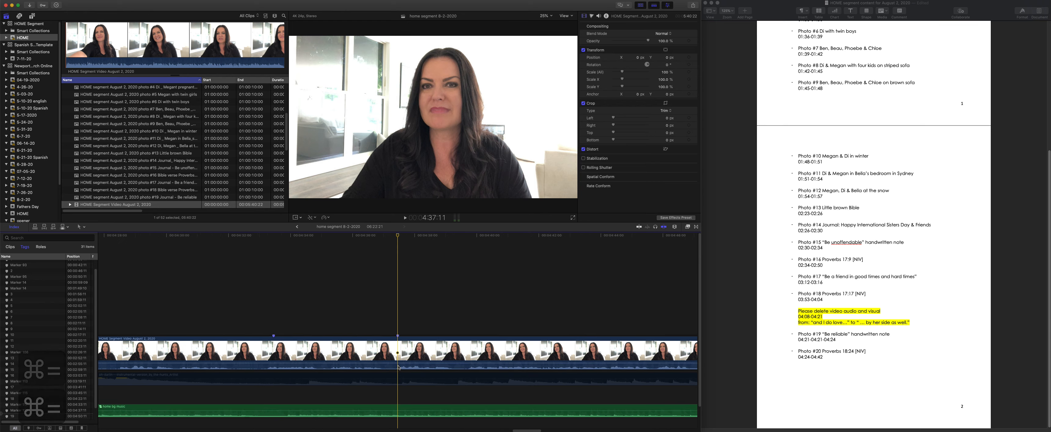
key(super+minus)
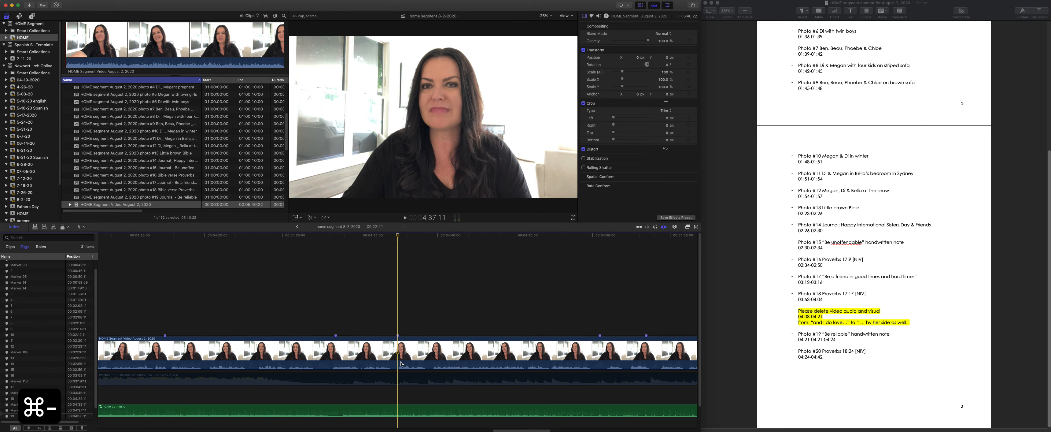
click(674, 226)
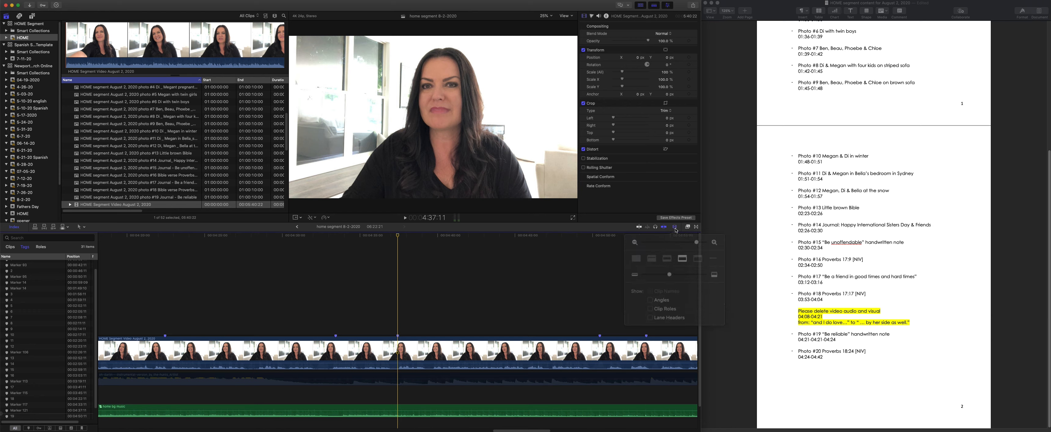
mouse_move(670, 268)
mouse_down()
mouse_move(701, 266)
mouse_move(671, 265)
mouse_move(680, 266)
mouse_up()
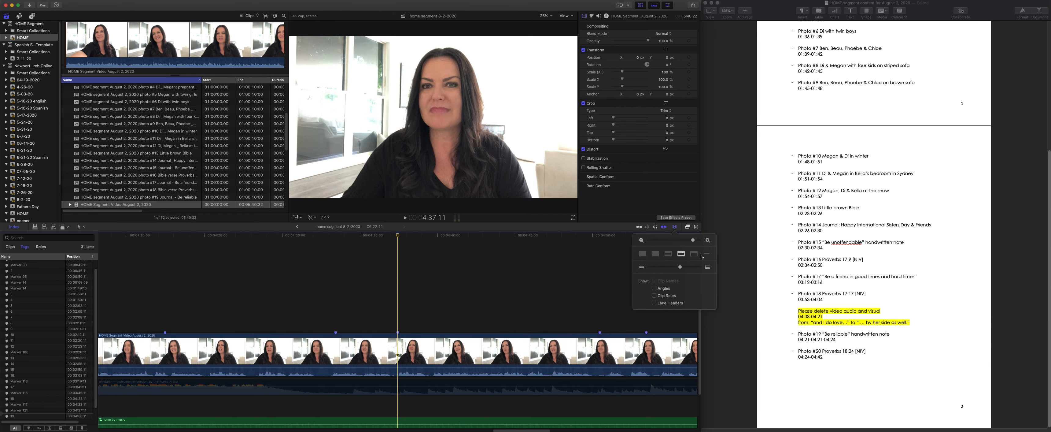
click(669, 254)
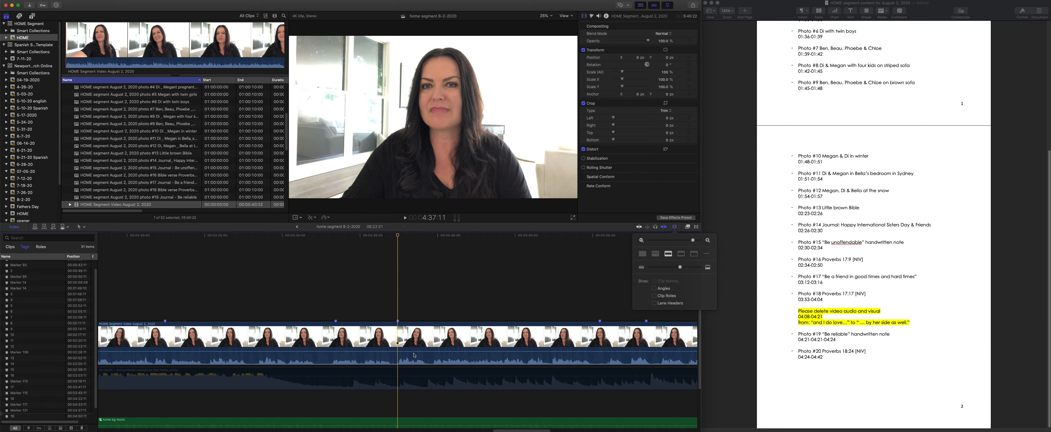
- Cut the August 2 video at the 4:37:11 and 4:50:11 markers and delete the 13-second section between them, closing the gap
key(Escape)
key(b)
click(404, 335)
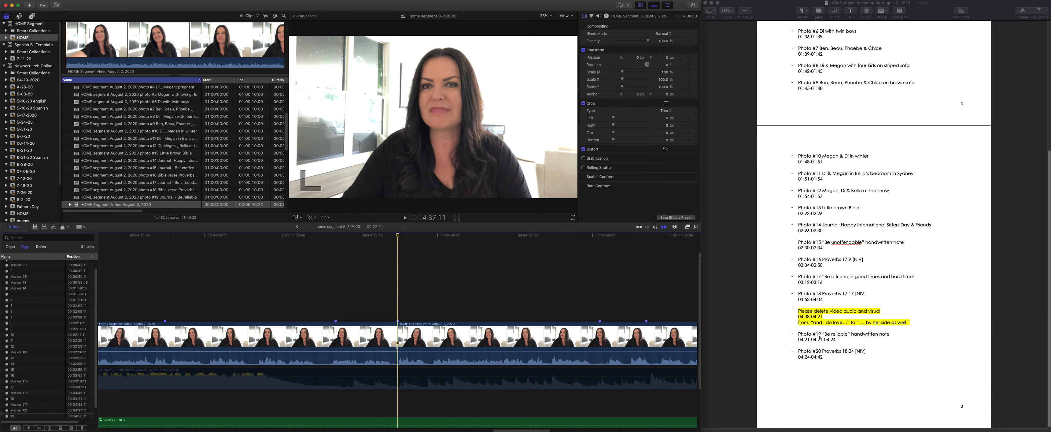
click(15, 416)
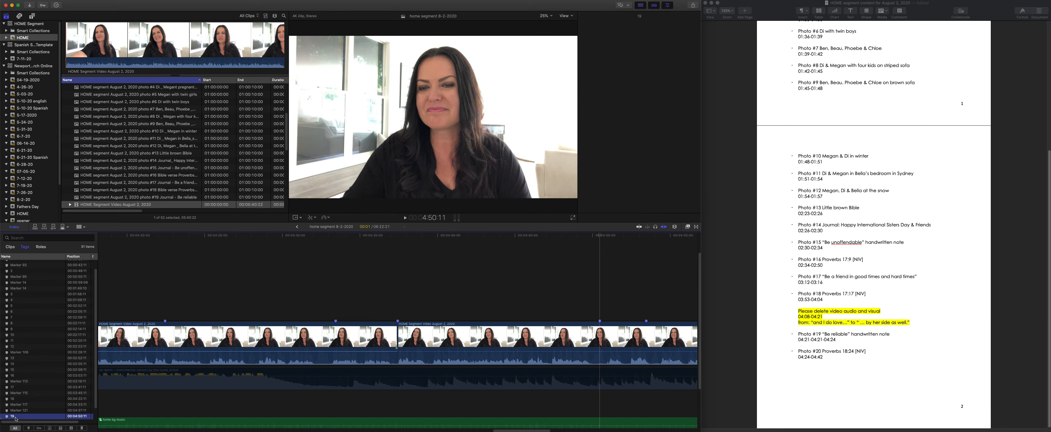
click(603, 328)
key(a)
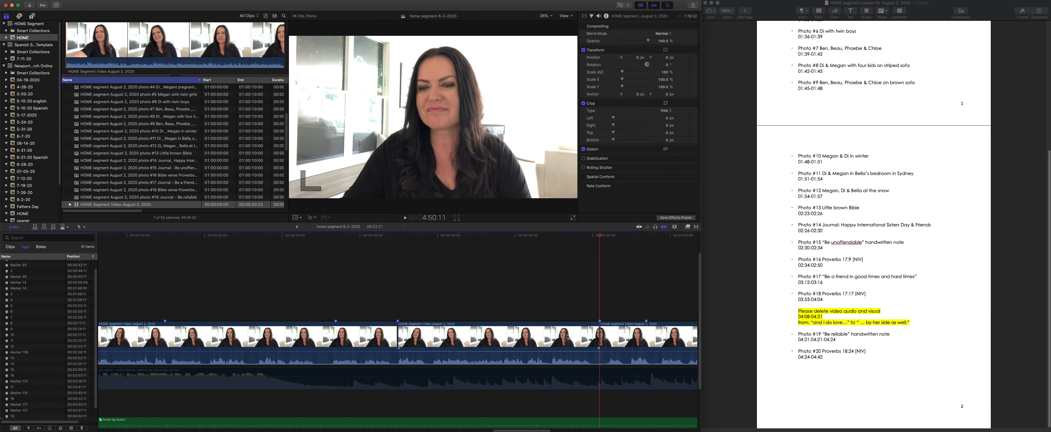
click(476, 331)
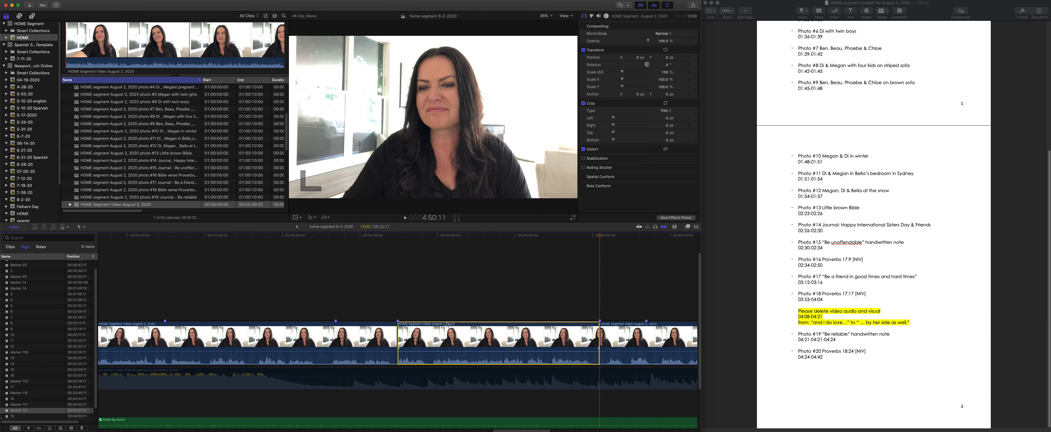
key(BackSpace)
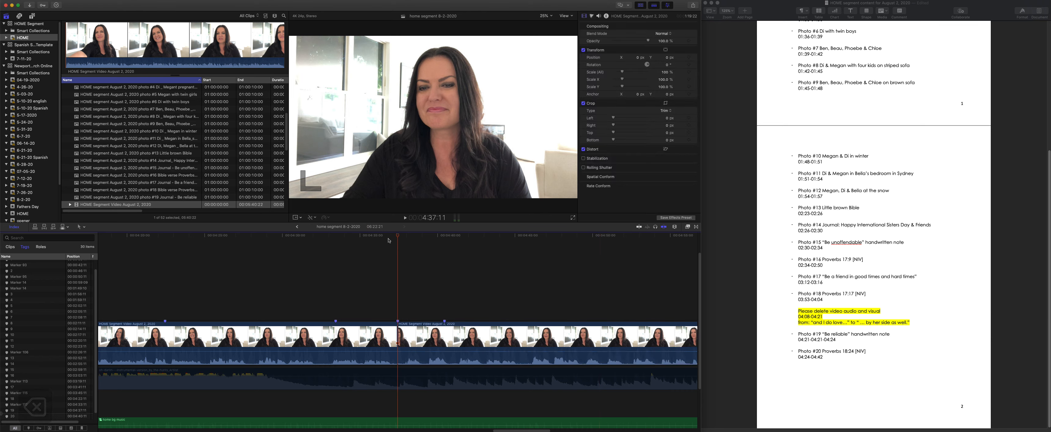
- Play the August 2 video across the join at 4:37:11 and compare it with the deletion request in the notes
click(391, 235)
key(space)
key(space)
click(383, 236)
key(space)
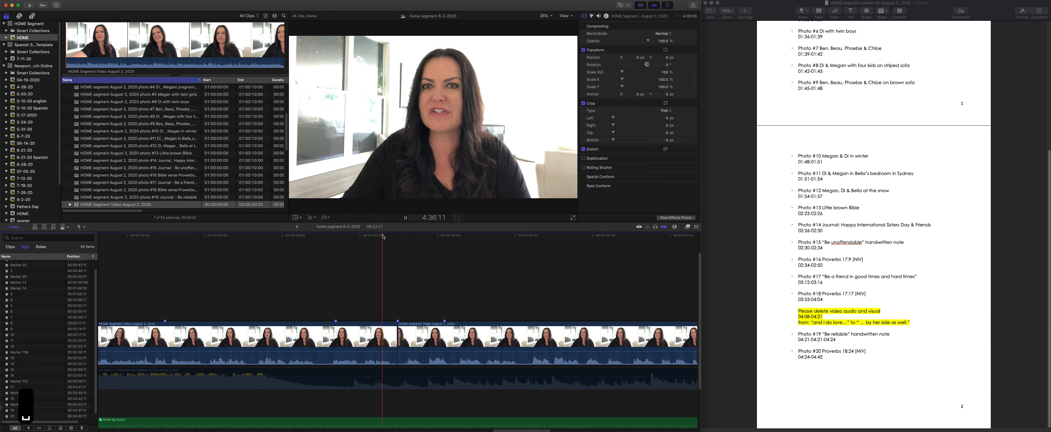
key(space)
key(space)
click(388, 258)
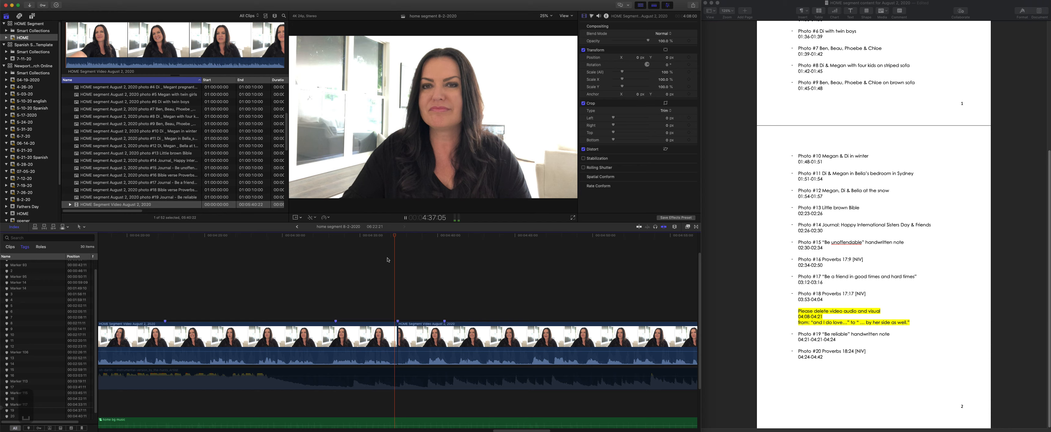
key(space)
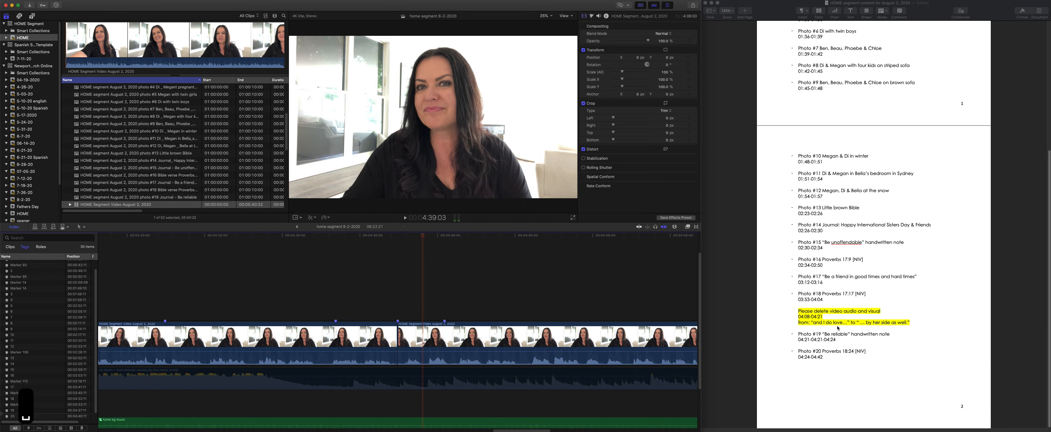
- Bring the start of the project into view at a wider timeline scale, reduce the clip height and enlarge the filmstrips relative to the waveforms
drag(507, 430, 251, 429)
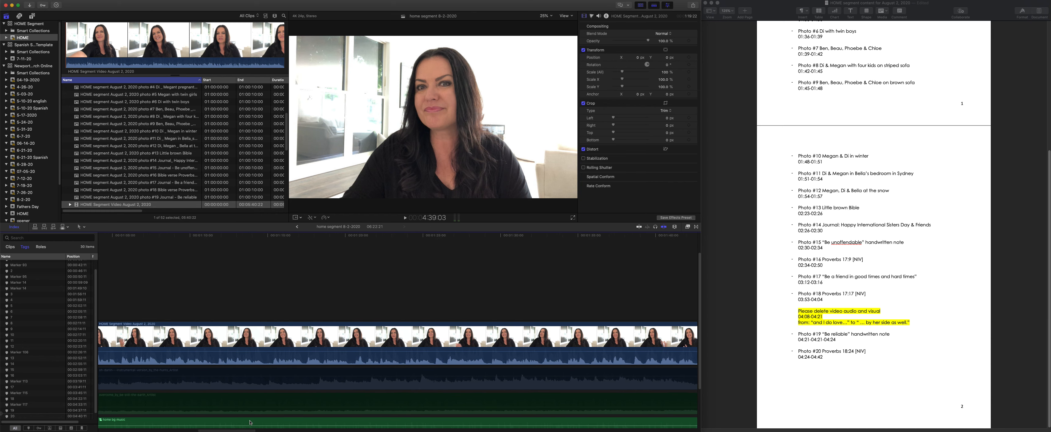
key(super+minus)
key(super+minus)
key(super+minus)
key(super+minus)
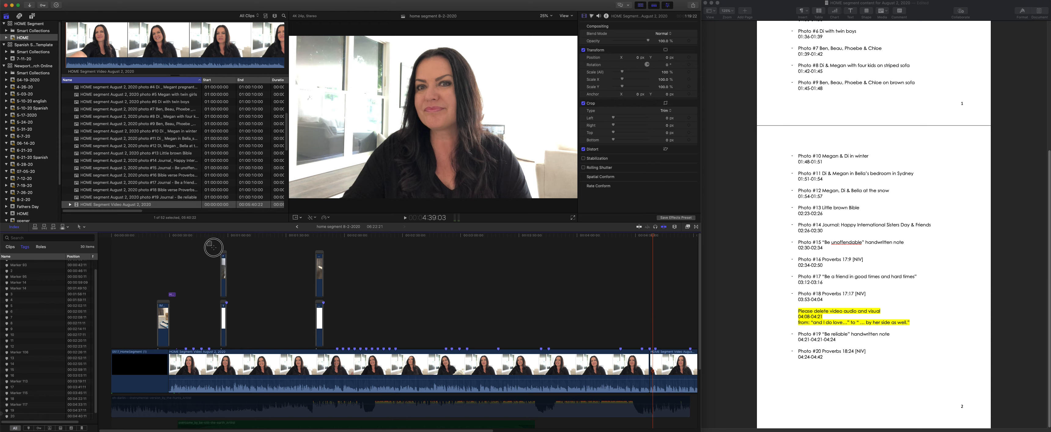
click(229, 268)
drag(230, 268, 253, 312)
click(256, 313)
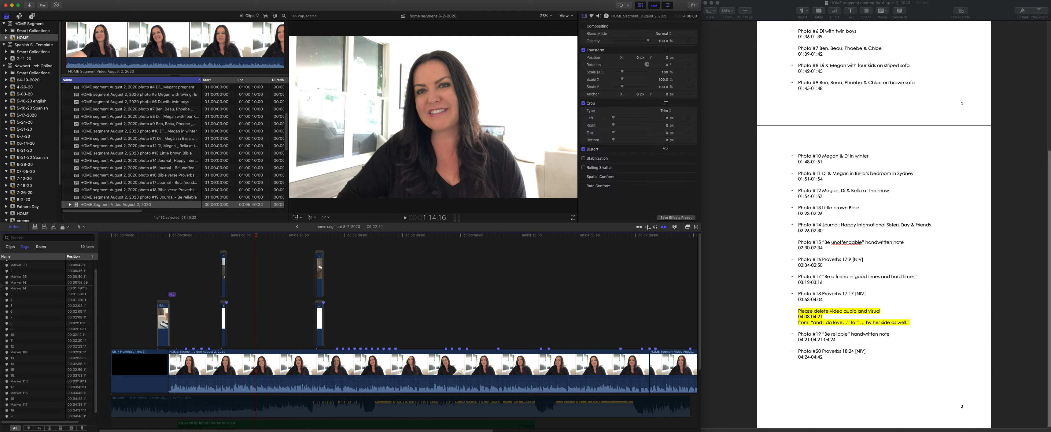
click(674, 227)
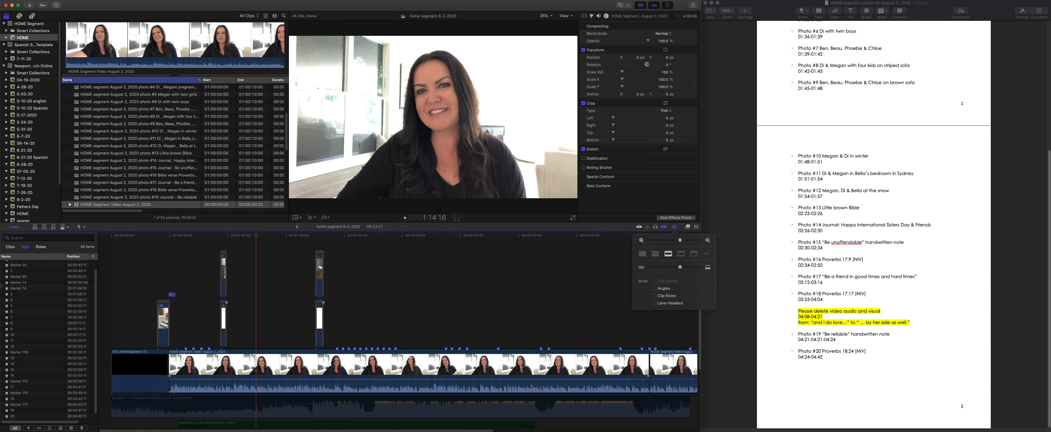
drag(680, 265, 665, 271)
click(681, 254)
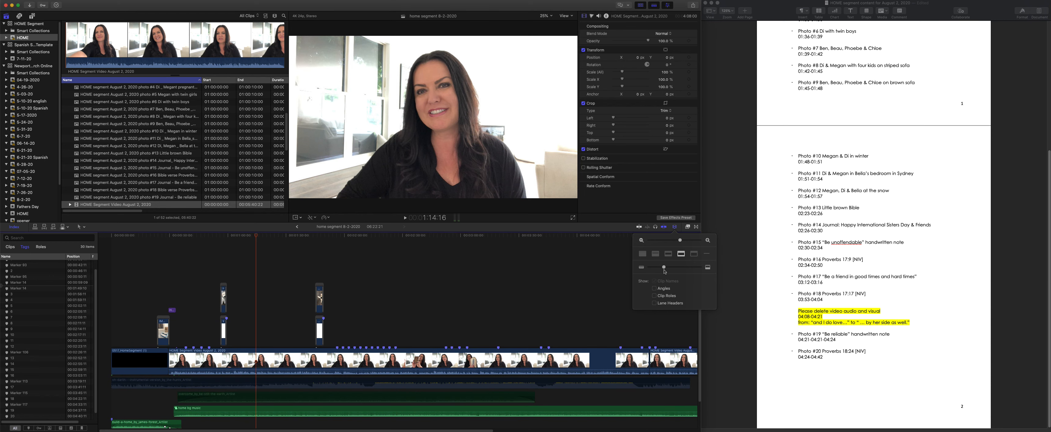
- Connect photo #1 above the August 2 video at marker 1, 38:11, and trim it to 4 seconds
click(187, 236)
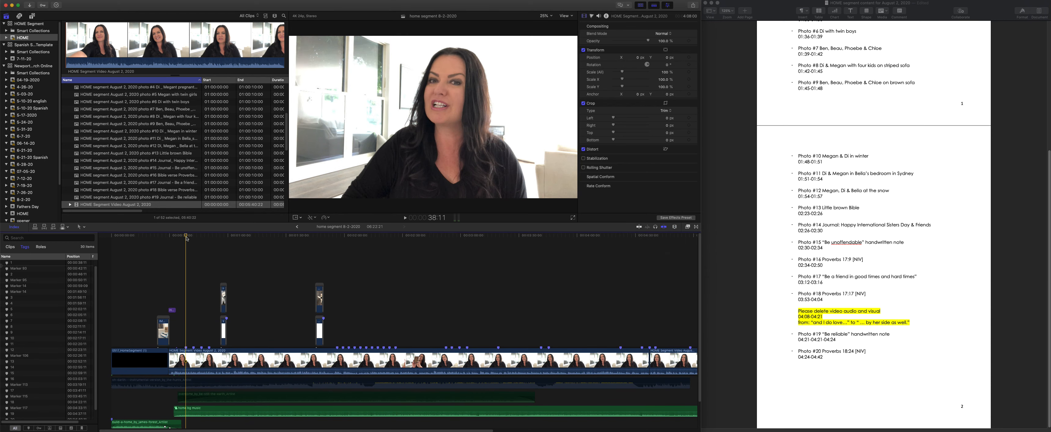
click(25, 264)
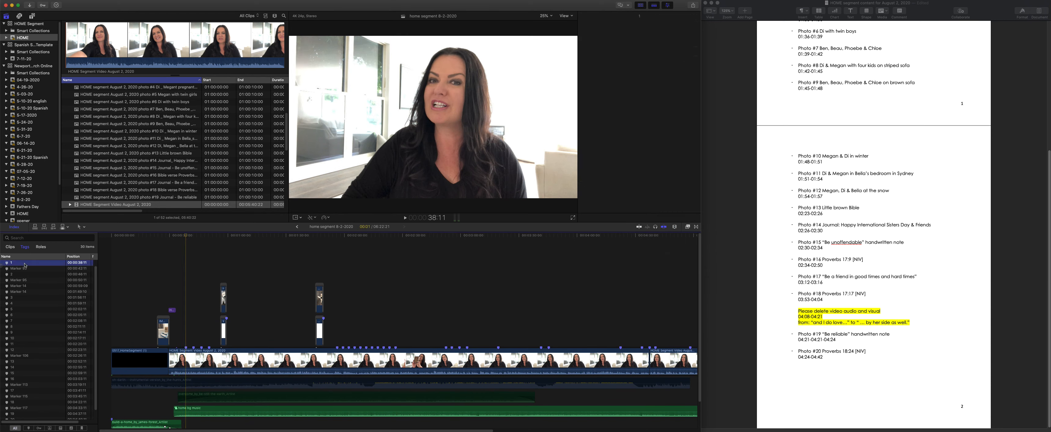
scroll(149, 163, up, 5)
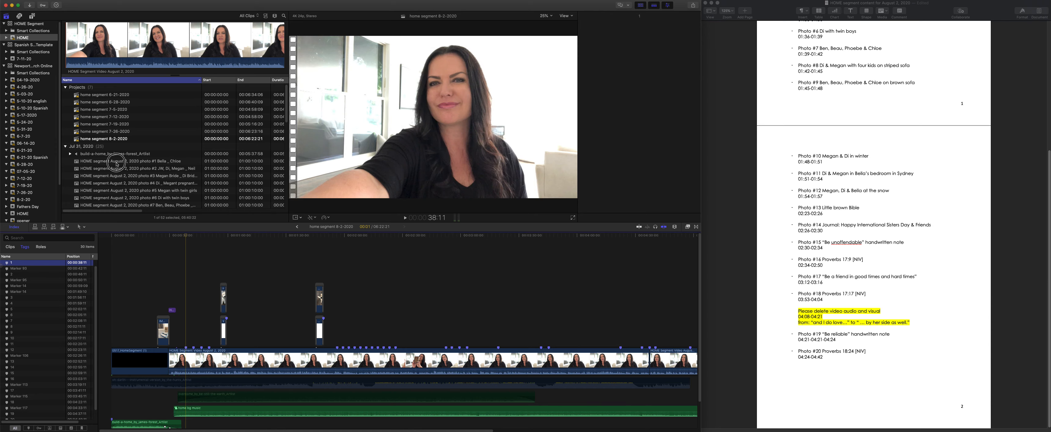
drag(121, 165, 192, 327)
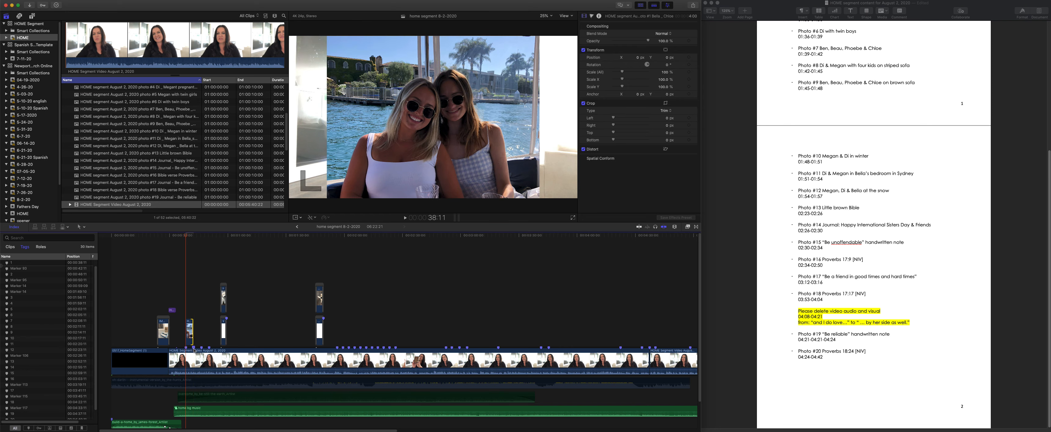
- Connect photo #2 above the August 2 video at marker 2, 46:11, and trim it to about 4 seconds
click(27, 274)
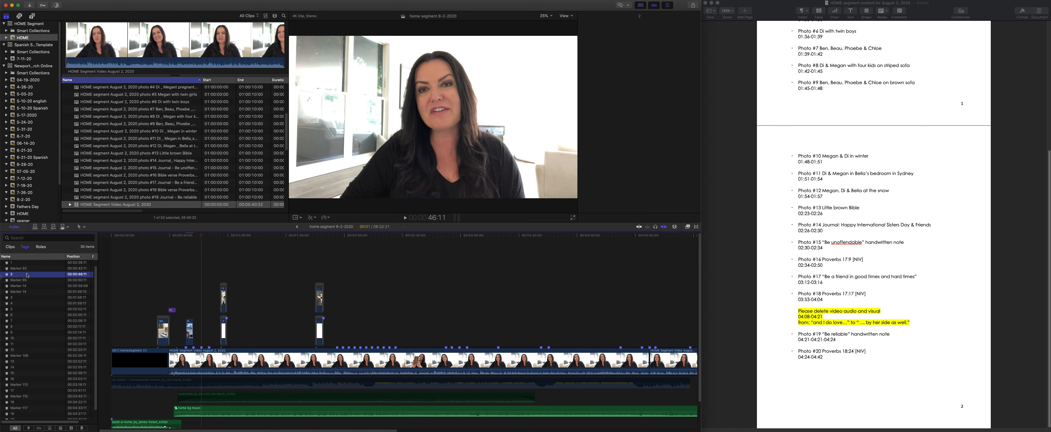
scroll(822, 167, up, 10)
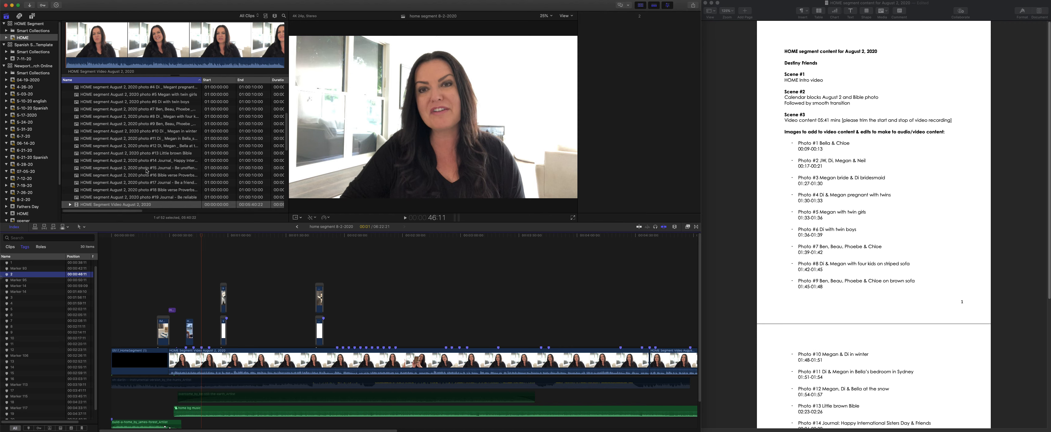
scroll(147, 171, up, 5)
drag(143, 170, 209, 330)
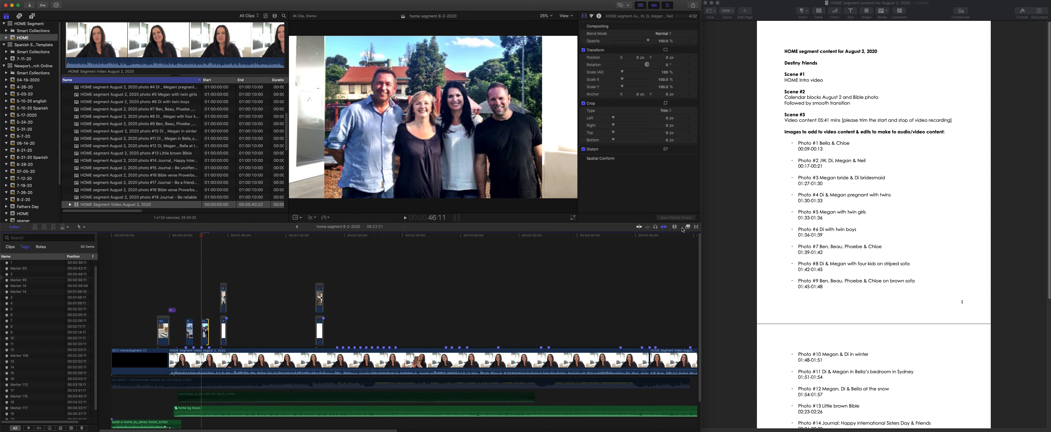
- Delete last week's stacked connected clips located shortly before marker 3
key(n)
key(n)
drag(303, 277, 340, 348)
key(BackSpace)
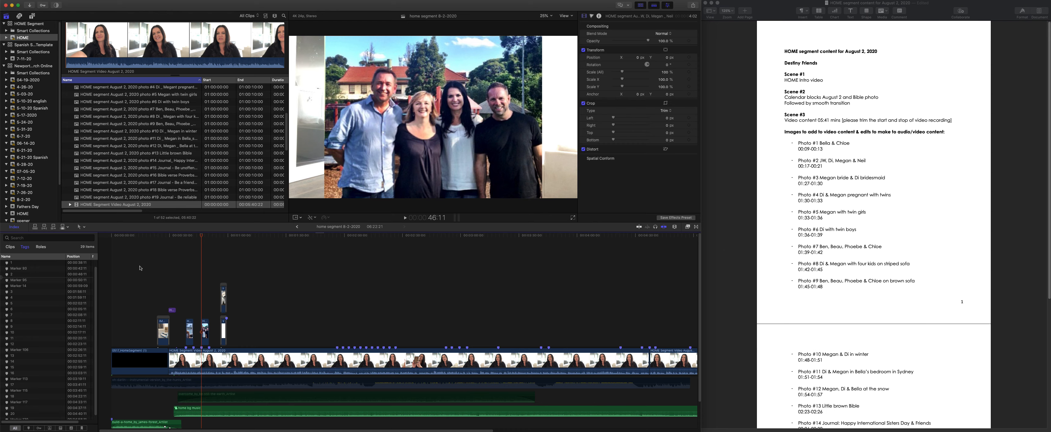
- Connect photo #3 above the August 2 video at marker 3, 1:56:11, and shorten it to end at marker 4
click(26, 293)
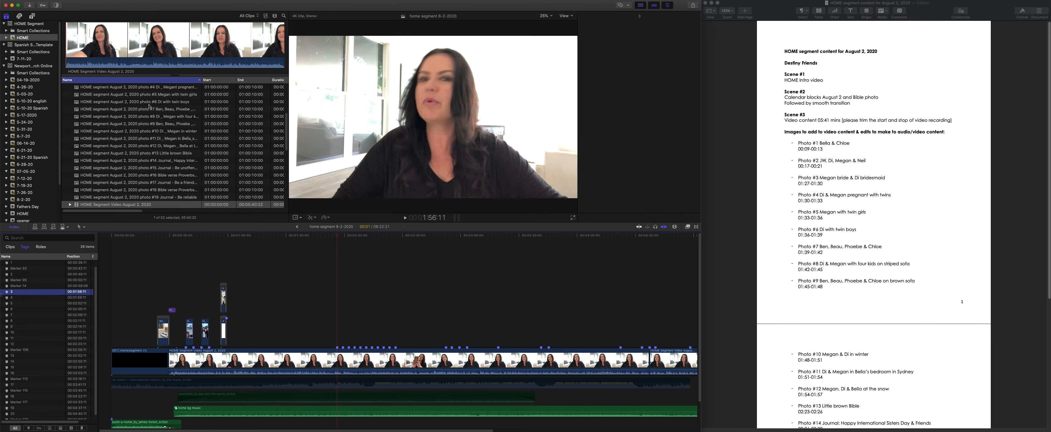
scroll(158, 97, up, 5)
drag(151, 147, 360, 326)
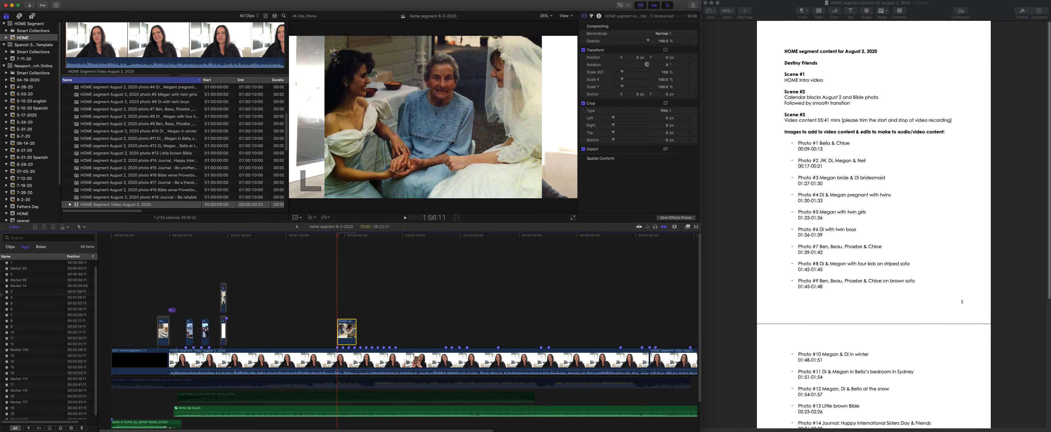
drag(356, 333, 342, 333)
- Connect photo #4 at marker 4, 1:59:11, cut it at marker 5 and delete the excess, leaving 3 seconds
click(22, 297)
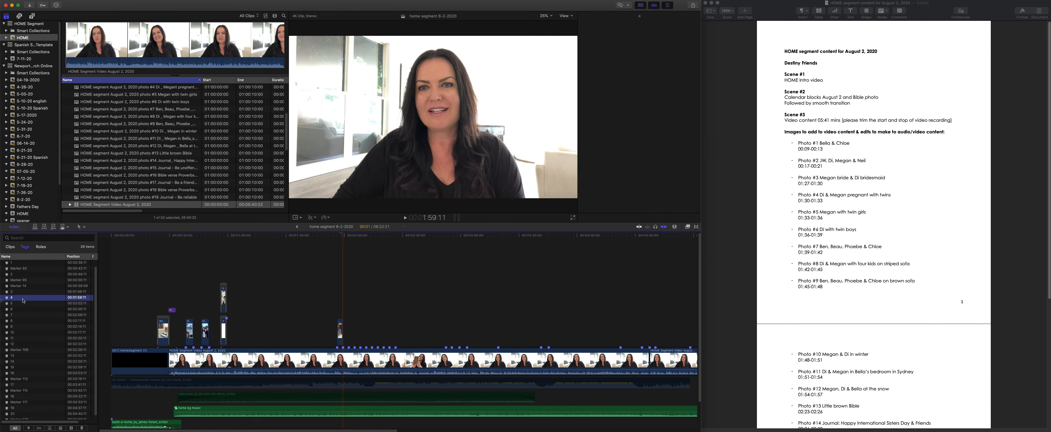
drag(157, 90, 346, 333)
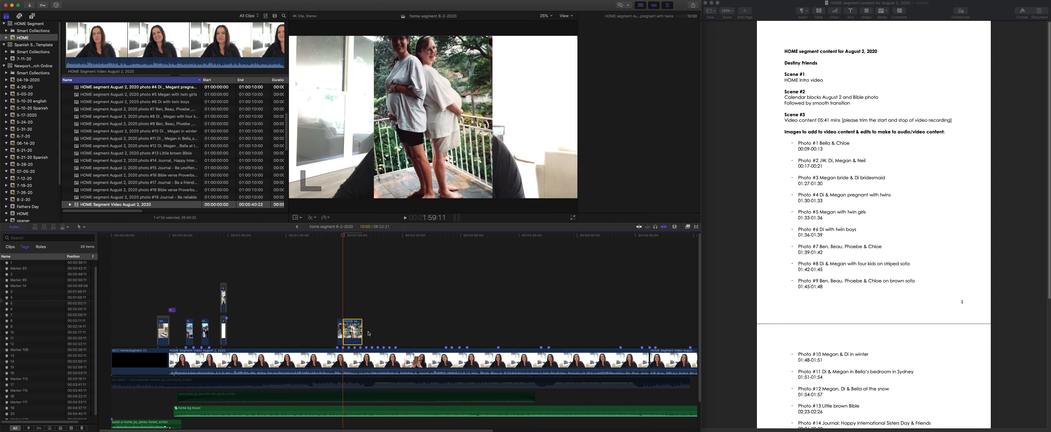
click(350, 333)
key(a)
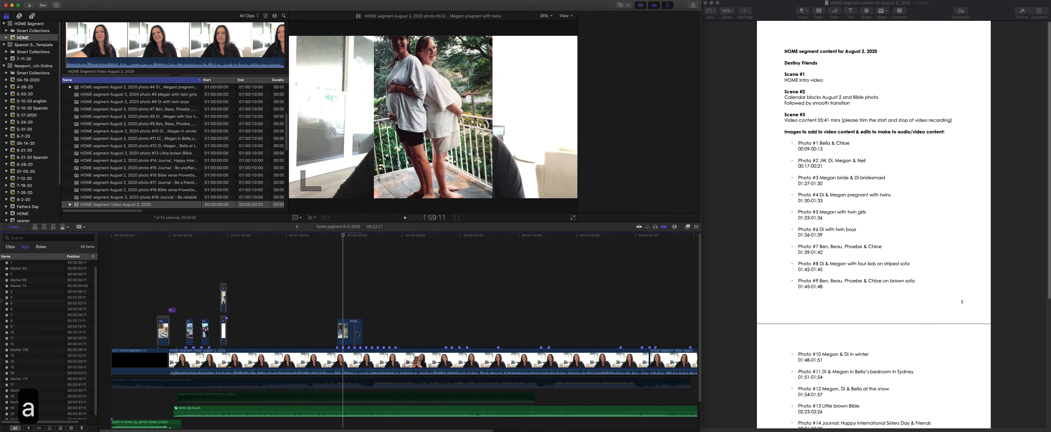
click(356, 333)
key(BackSpace)
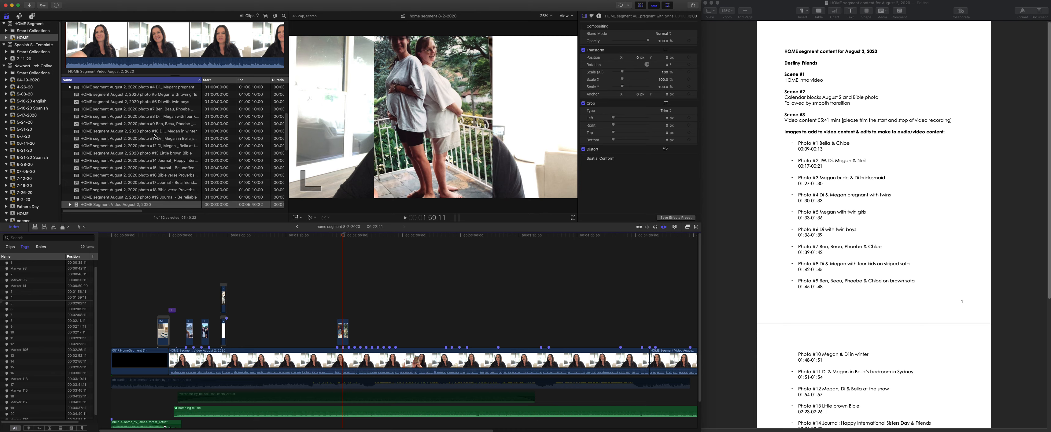
- Connect photos #5 and #6 back to back from marker 5, 2:02:11, each trimmed to 3 seconds
click(12, 303)
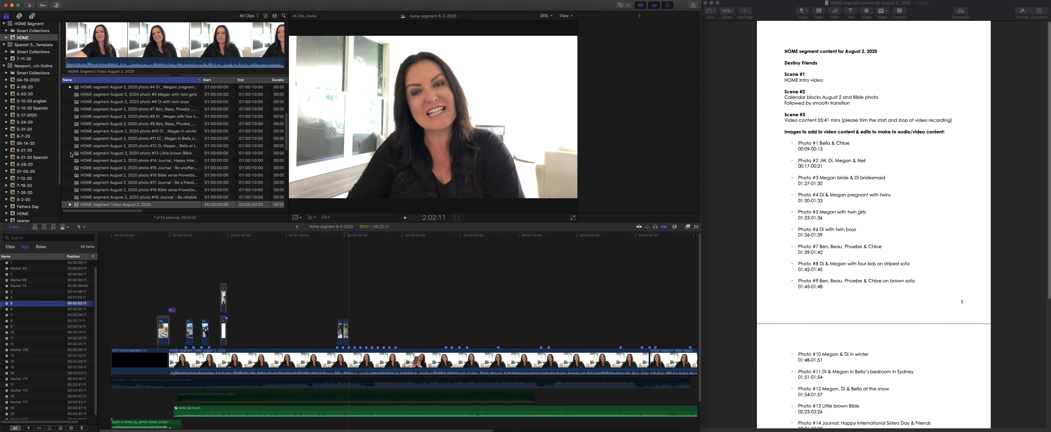
drag(151, 98, 355, 337)
key(super+equal)
key(super+equal)
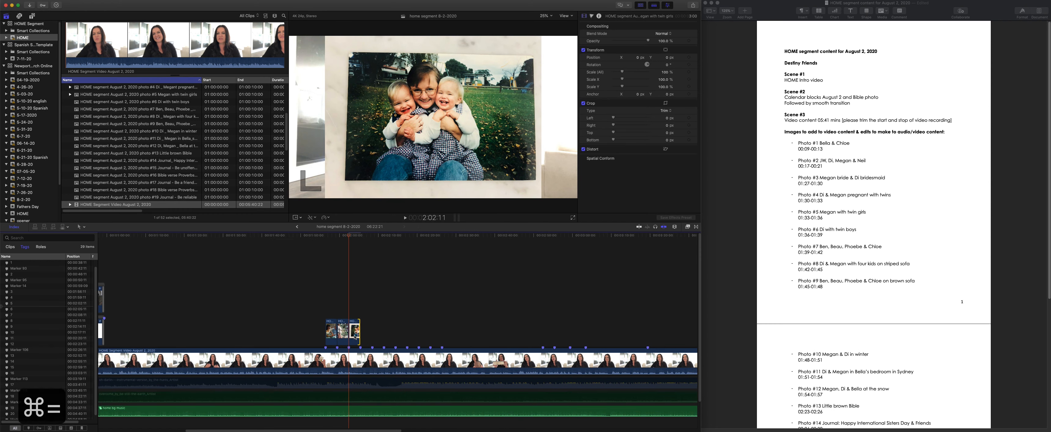
drag(154, 104, 376, 333)
drag(449, 333, 315, 259)
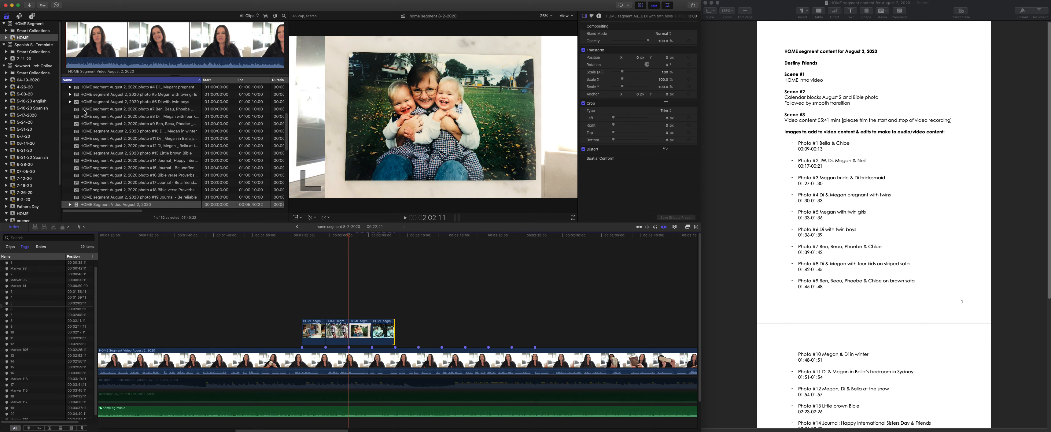
- Connect photos #7 and #8 directly after photo #6, each trimmed to 3 seconds to end on the next marker
drag(85, 110, 401, 330)
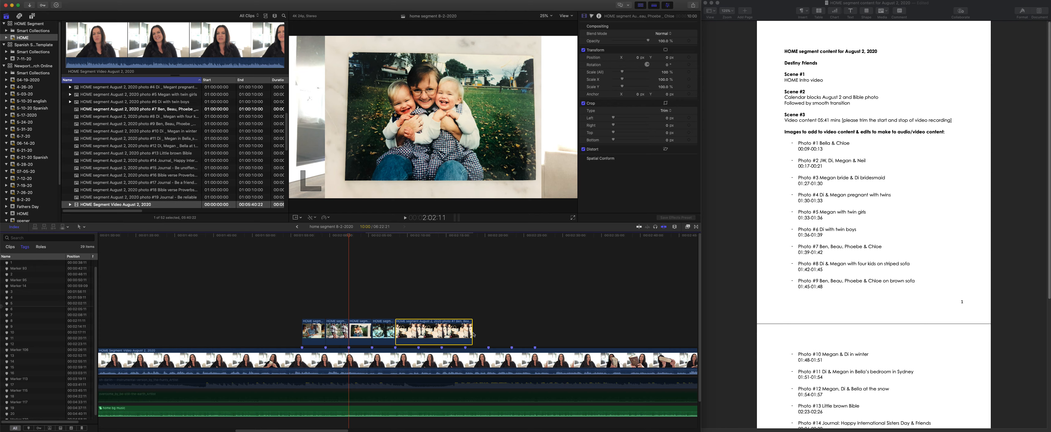
drag(474, 334, 417, 334)
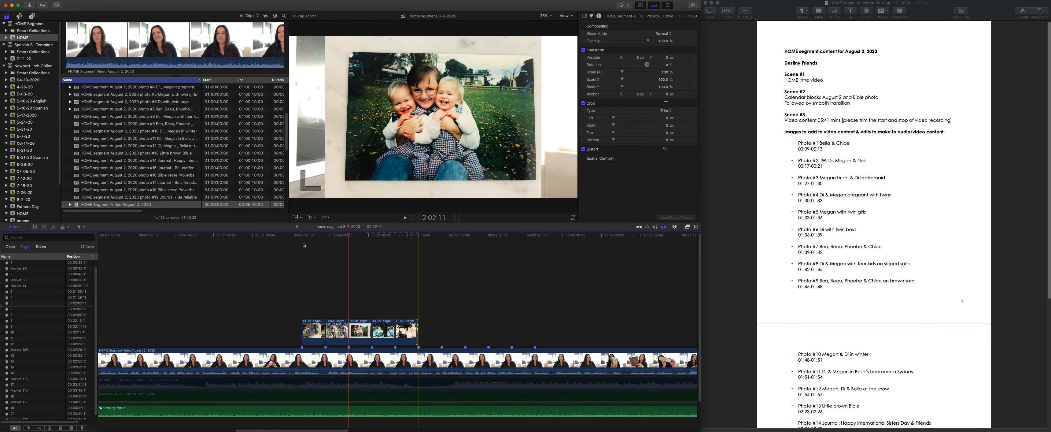
drag(104, 117, 442, 334)
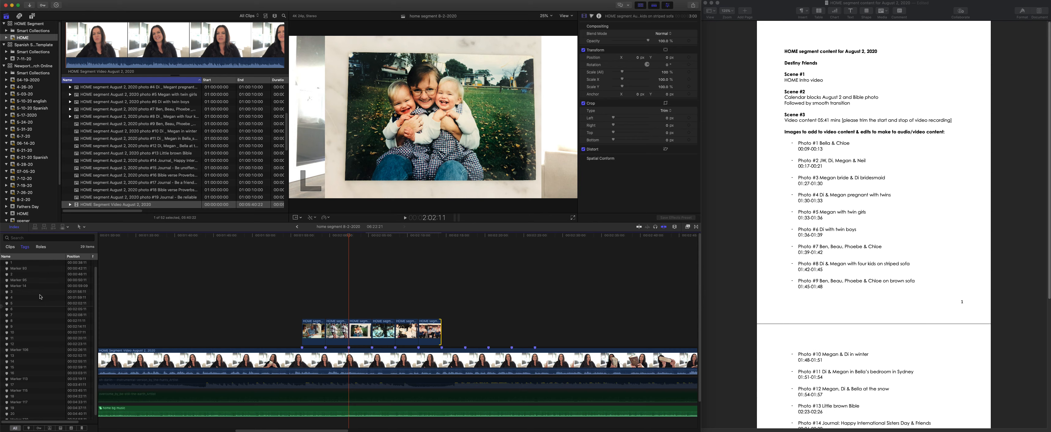
- Connect photo #9 above the August 2 video at marker 9, 2:14:11, and trim it to 3 seconds
click(17, 327)
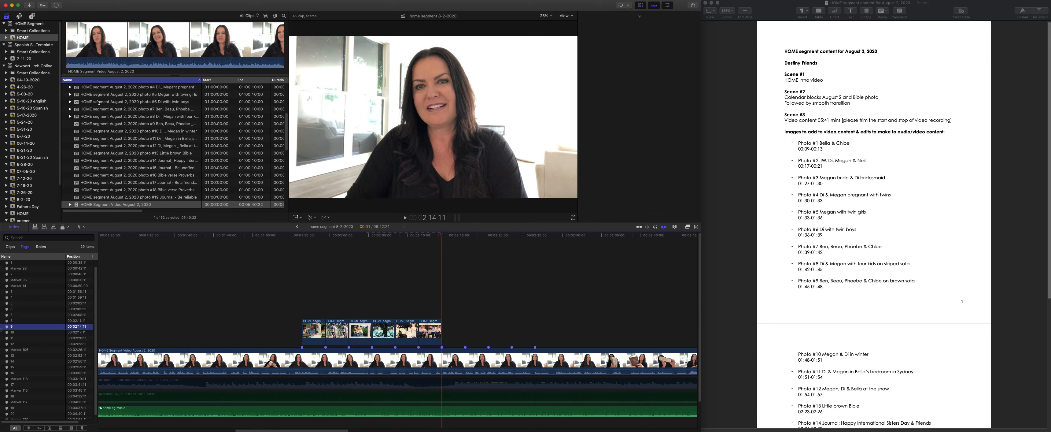
drag(150, 125, 445, 330)
drag(517, 332, 464, 331)
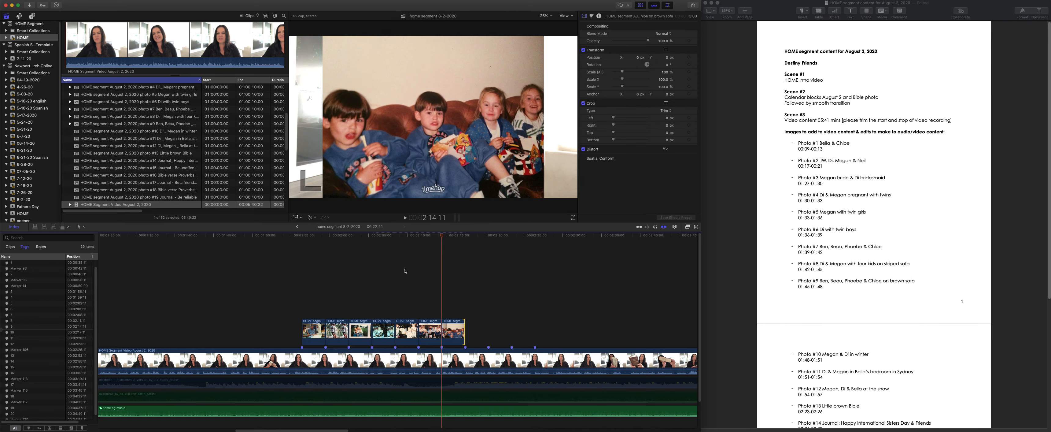
- Connect photo #10 above the August 2 video at marker 10, 2:17:11, and trim it to 3 seconds
click(24, 332)
drag(129, 132, 466, 332)
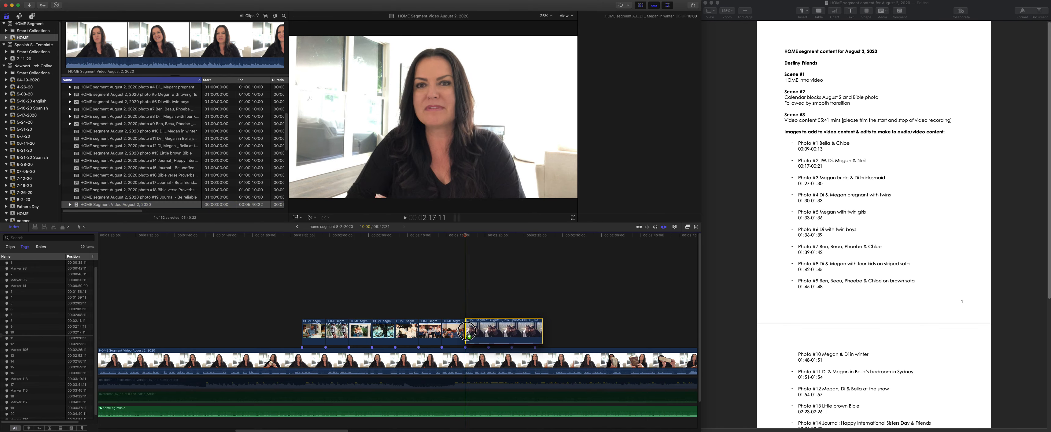
drag(541, 330, 488, 330)
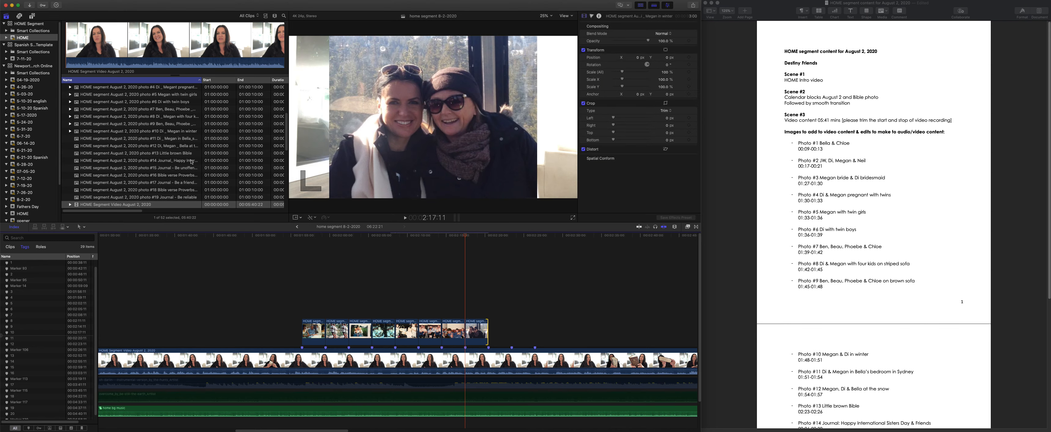
- Connect photos #11 and #12 back to back directly after photo #10, each trimmed to 3 seconds
drag(105, 139, 490, 323)
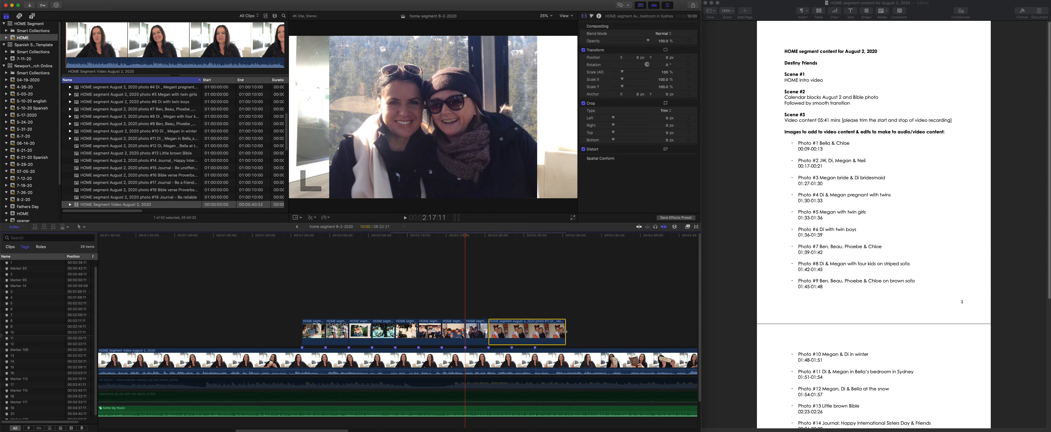
drag(565, 332, 511, 333)
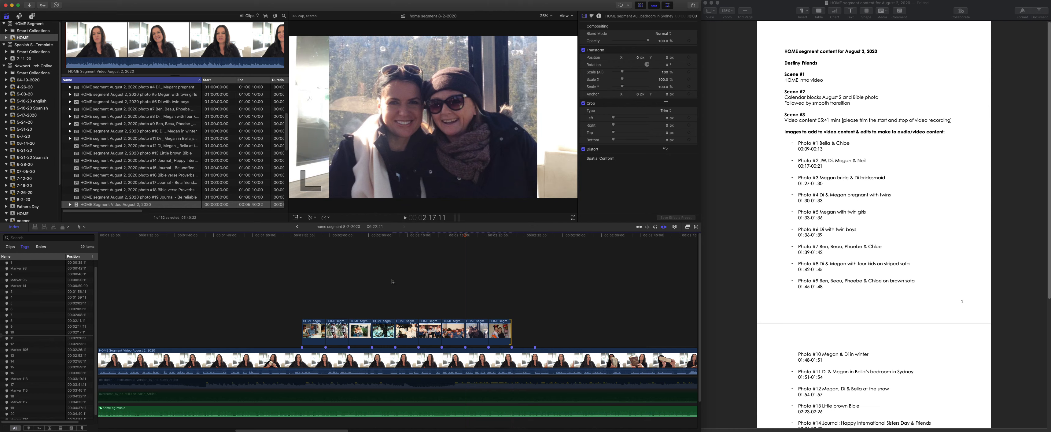
drag(104, 146, 511, 328)
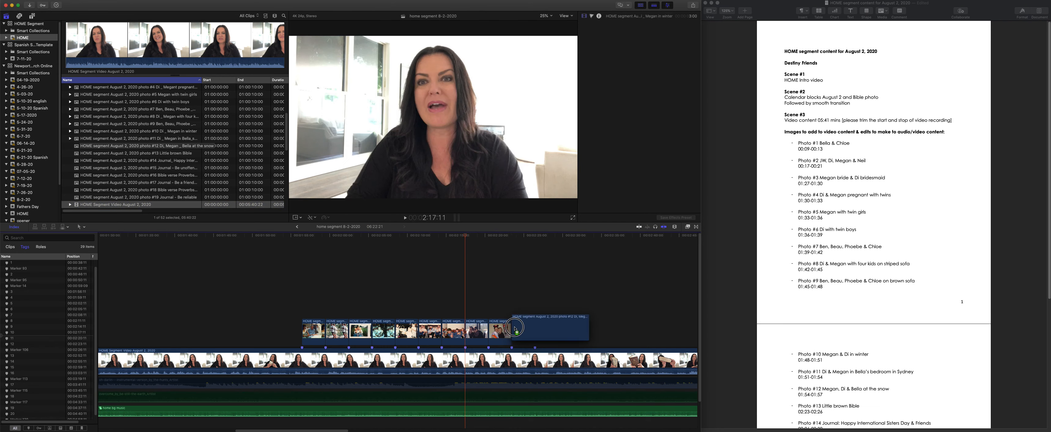
- Connect photo #13 at marker 13, 2:52:11, trimmed to 3 seconds, and photo #14 directly after it, trimmed to 4 seconds
click(24, 355)
drag(113, 155, 406, 331)
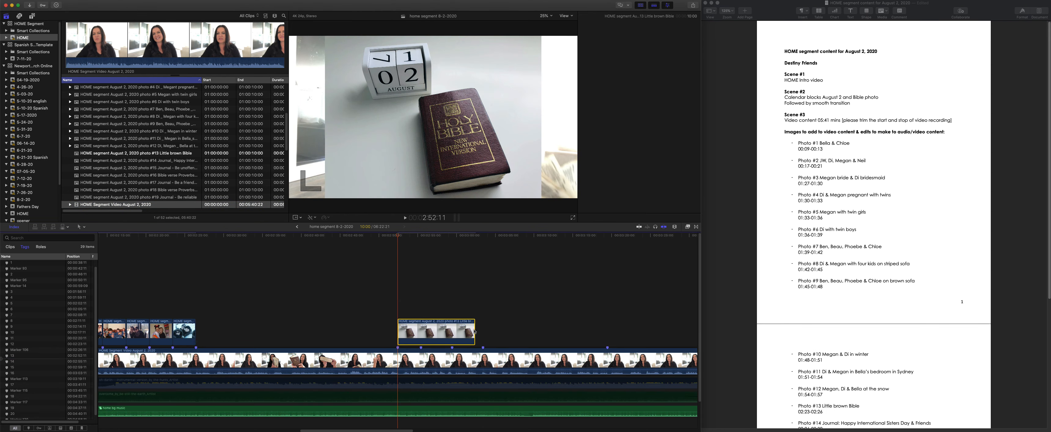
drag(475, 333, 420, 333)
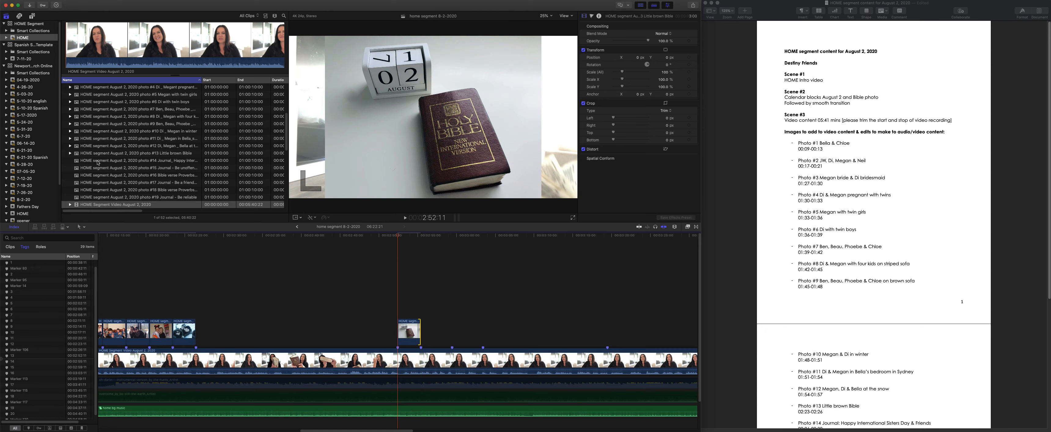
drag(98, 162, 422, 328)
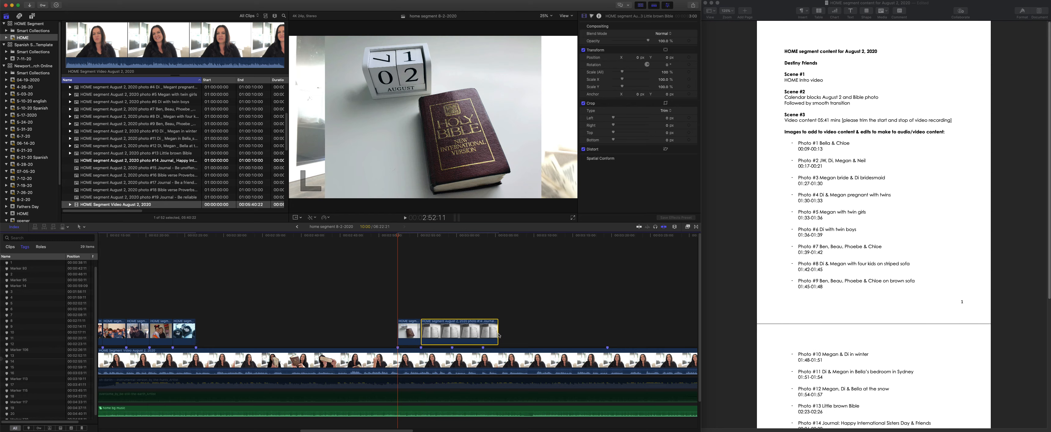
drag(498, 335, 448, 332)
- Connect photo #15 at marker 15, 2:59:11, and trim it to 4 seconds to end on the next marker
click(31, 362)
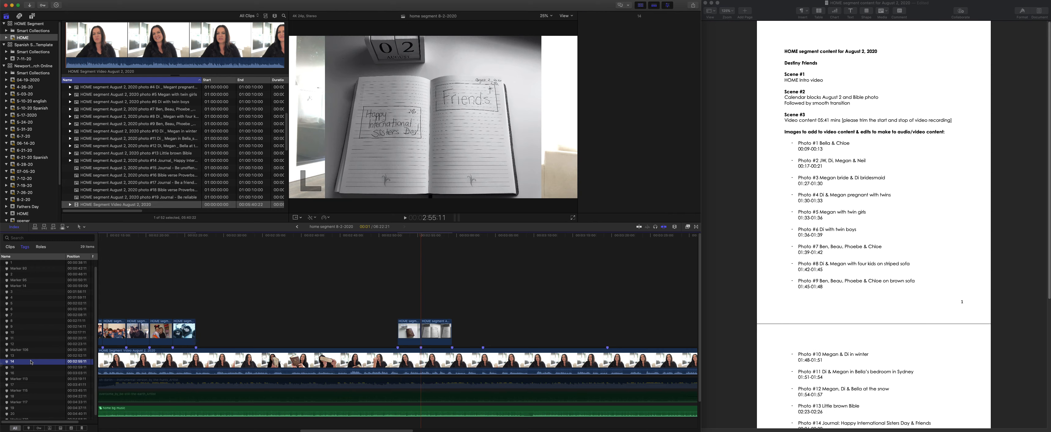
click(31, 367)
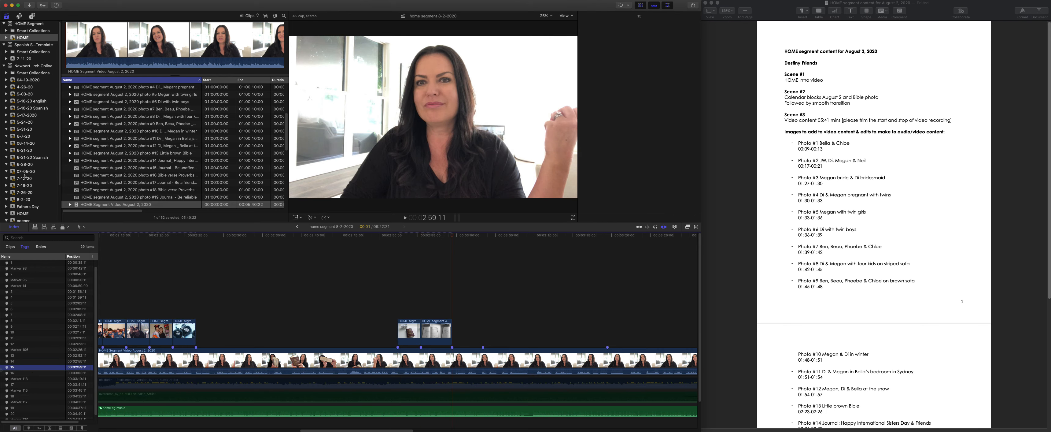
drag(99, 170, 454, 332)
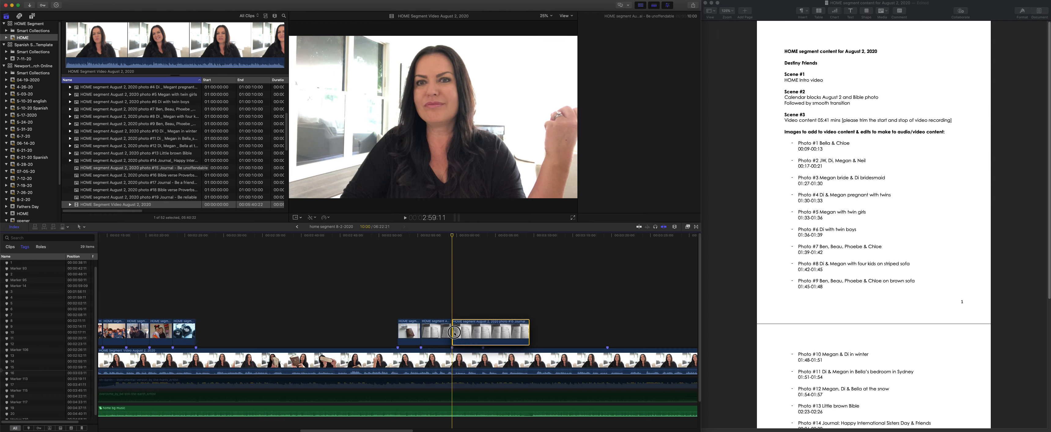
drag(530, 334, 483, 333)
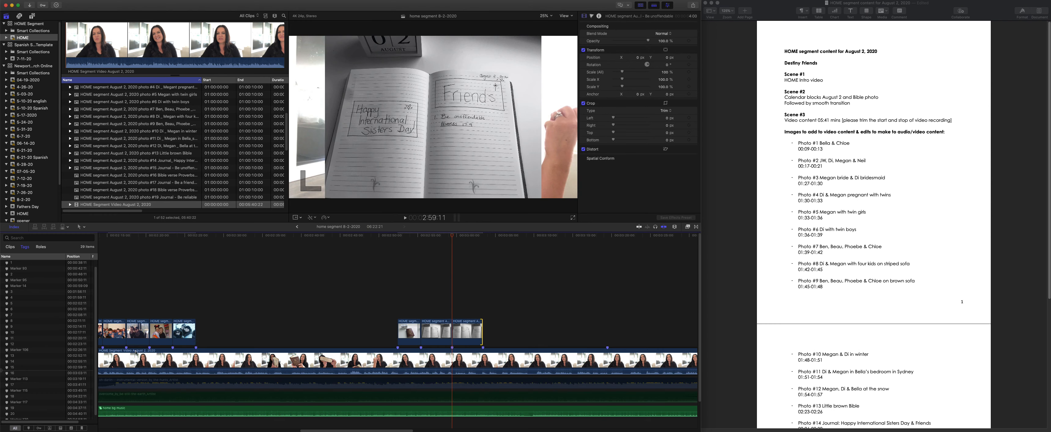
- Connect photo #16 at marker 16, 3:03:11, and extend it to 16 seconds to end on the following marker
click(31, 373)
drag(90, 178, 486, 331)
drag(560, 332, 606, 331)
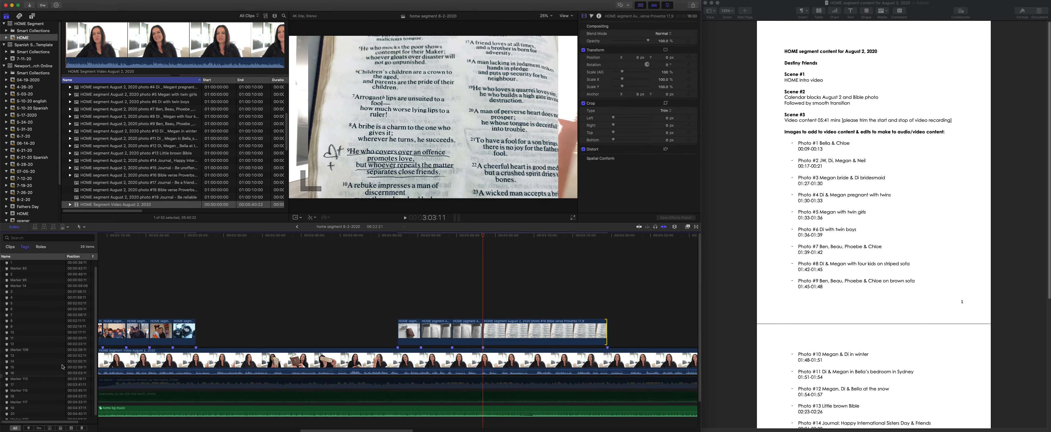
- Connect photo #17 above the video at marker 17, 3:41:11, and trim it to 4 seconds
click(16, 384)
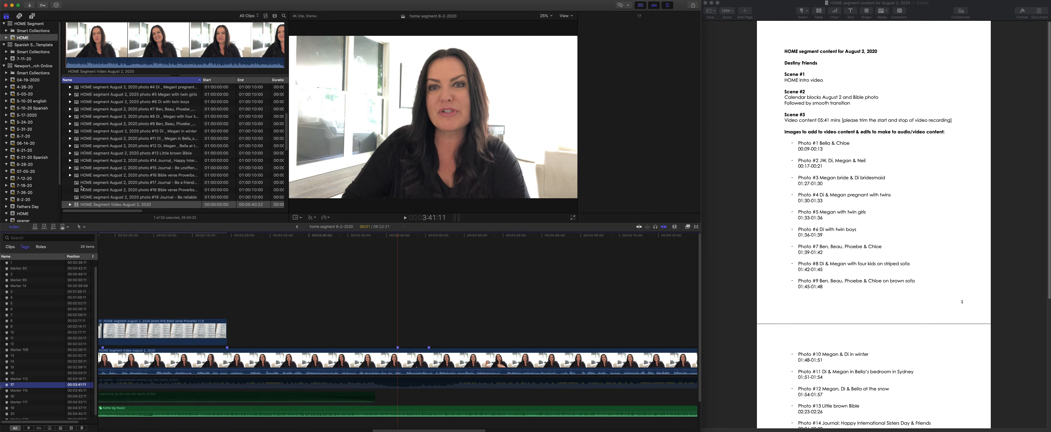
drag(84, 184, 399, 327)
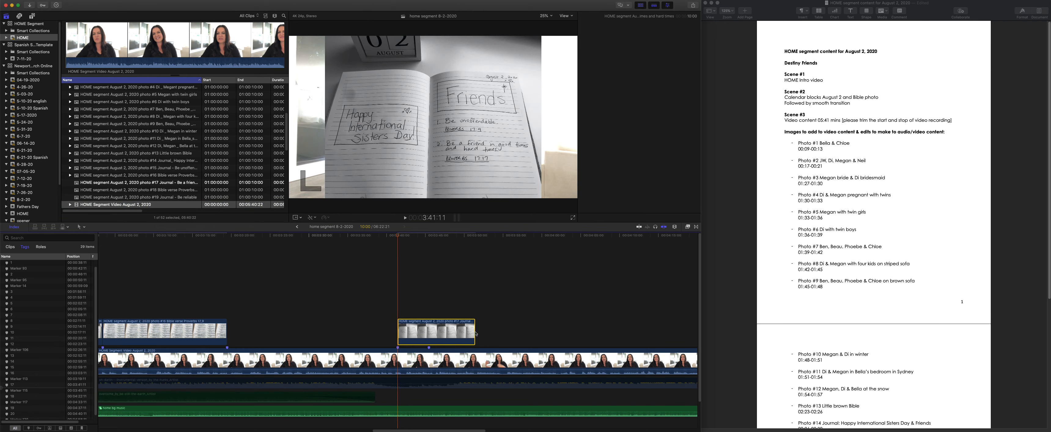
drag(475, 333, 428, 333)
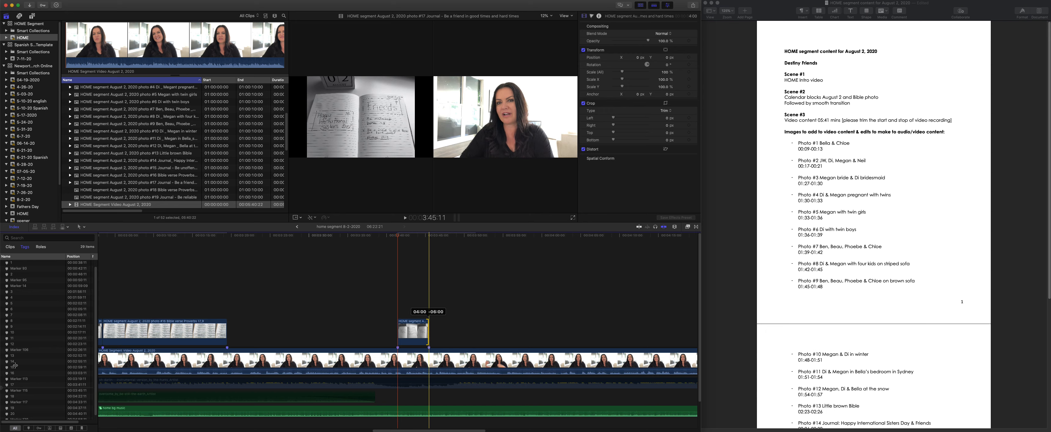
- Connect photo #18 at marker 18, 4:22:11, and extend it to 11 seconds
click(19, 396)
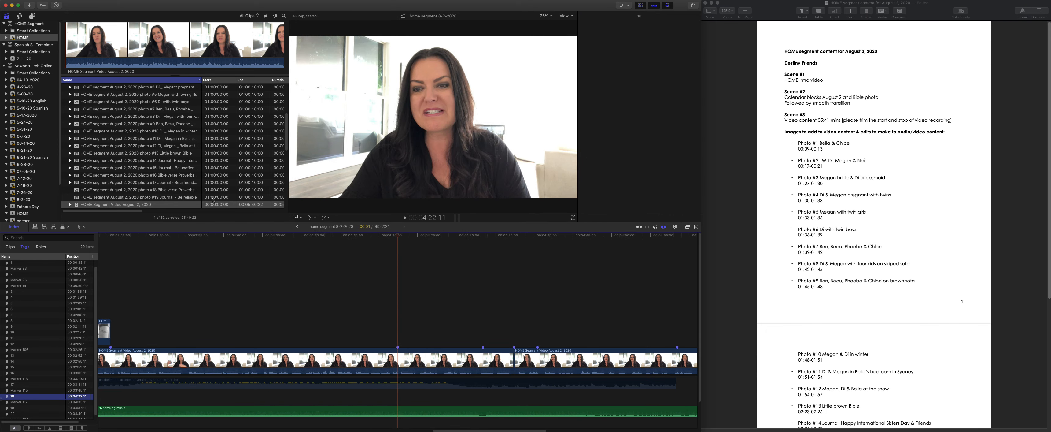
drag(95, 191, 397, 332)
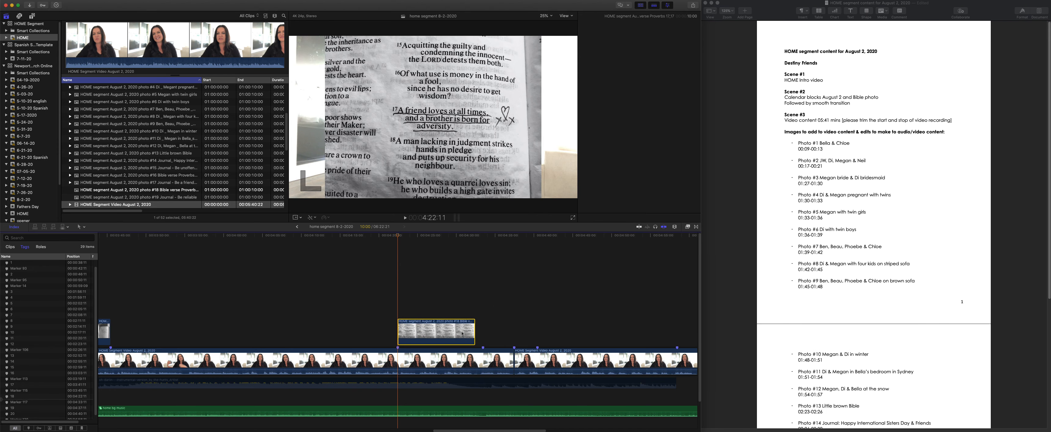
drag(475, 333, 482, 333)
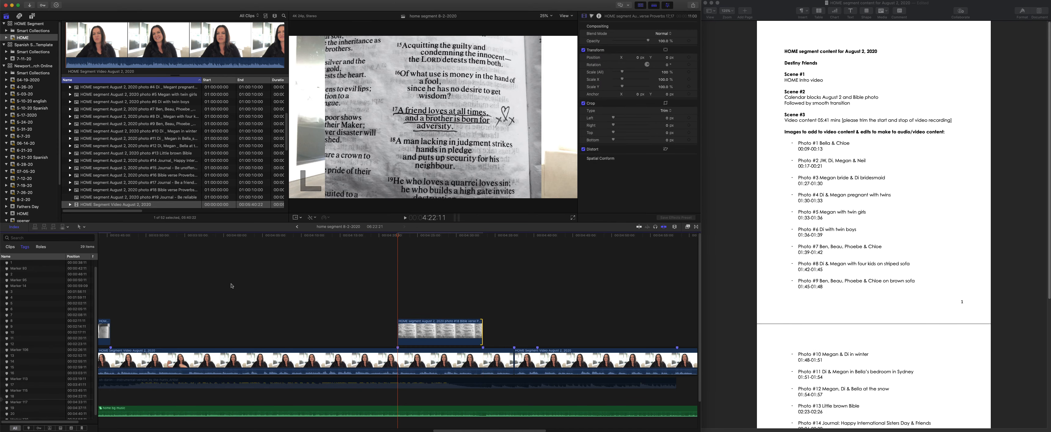
- Connect photo #19, the "Be reliable" journal page, at marker 19, 4:37:11, and trim it to 3 seconds
click(19, 408)
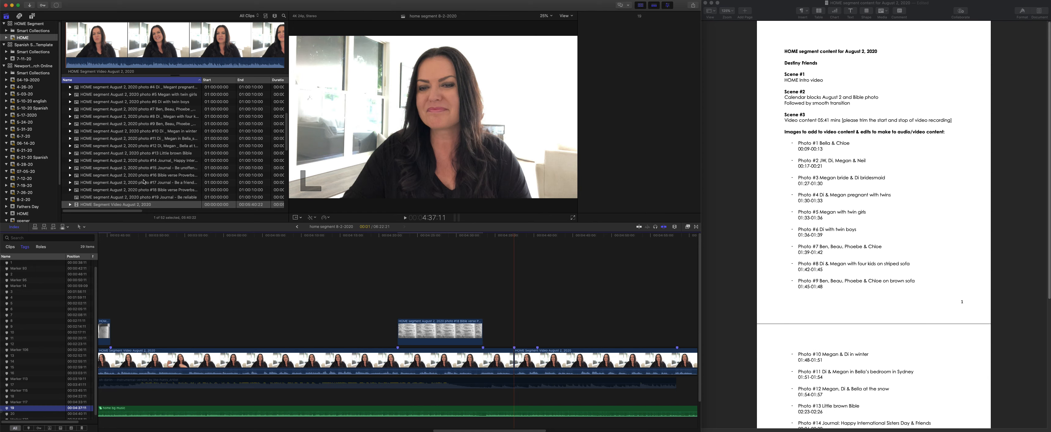
scroll(139, 184, down, 4)
drag(101, 139, 515, 327)
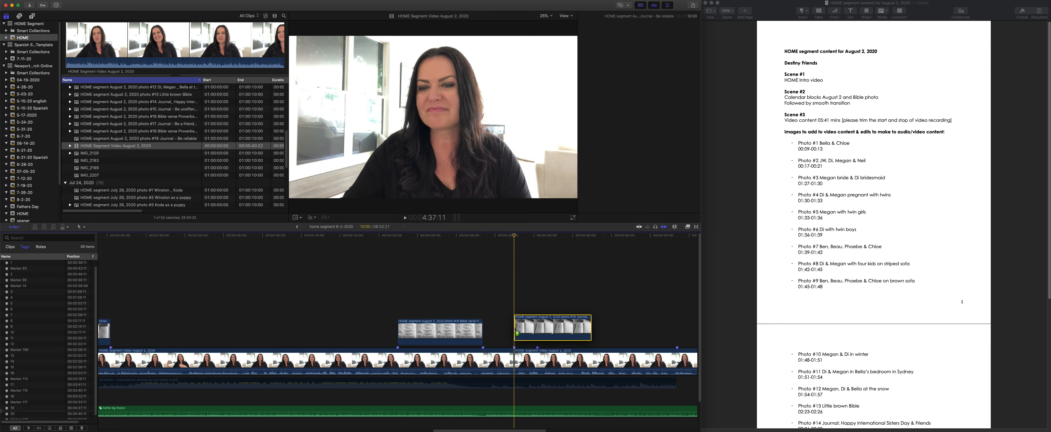
drag(591, 332, 535, 335)
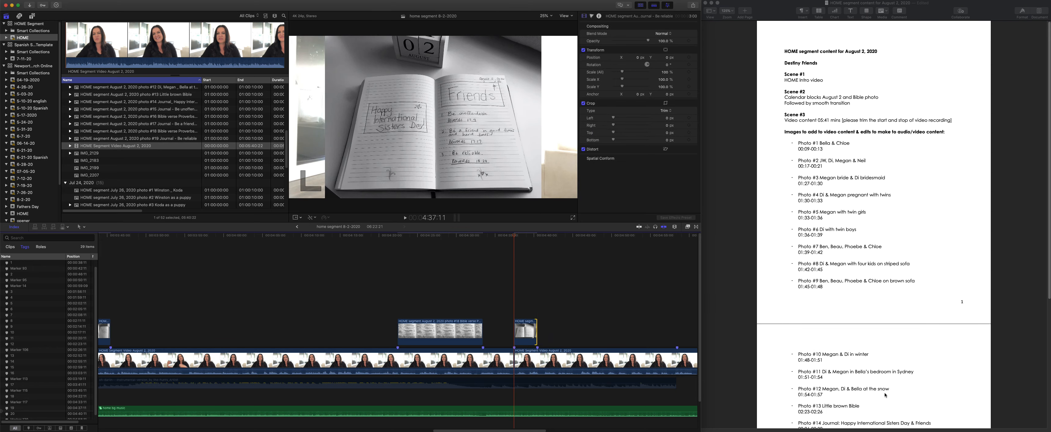
- Rename the Proverbs 18:24 image IMG_2183 as #20 and connect it directly after photo #19, extended to 18 seconds
scroll(891, 397, down, 5)
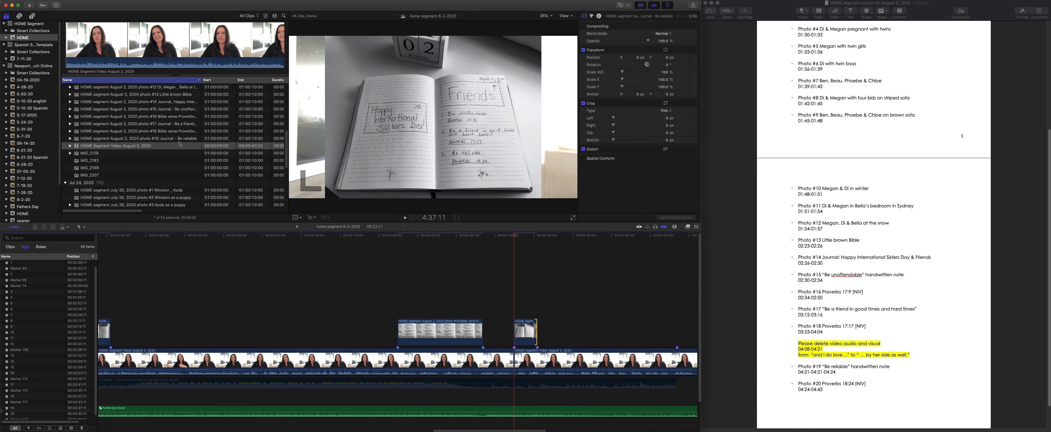
scroll(129, 142, up, 10)
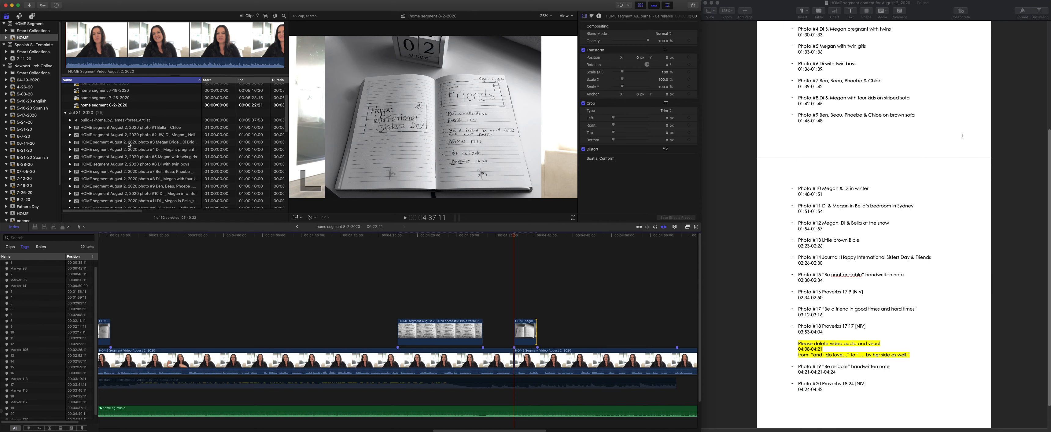
scroll(129, 144, down, 10)
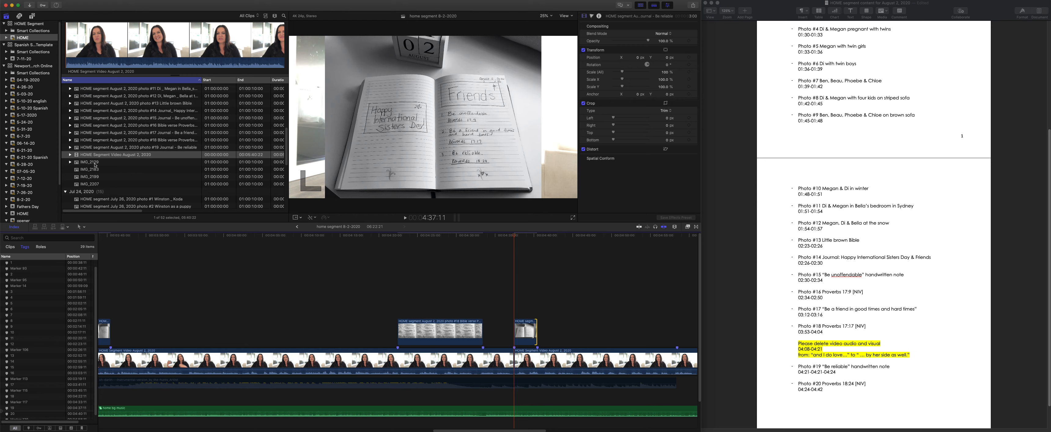
click(95, 164)
click(89, 169)
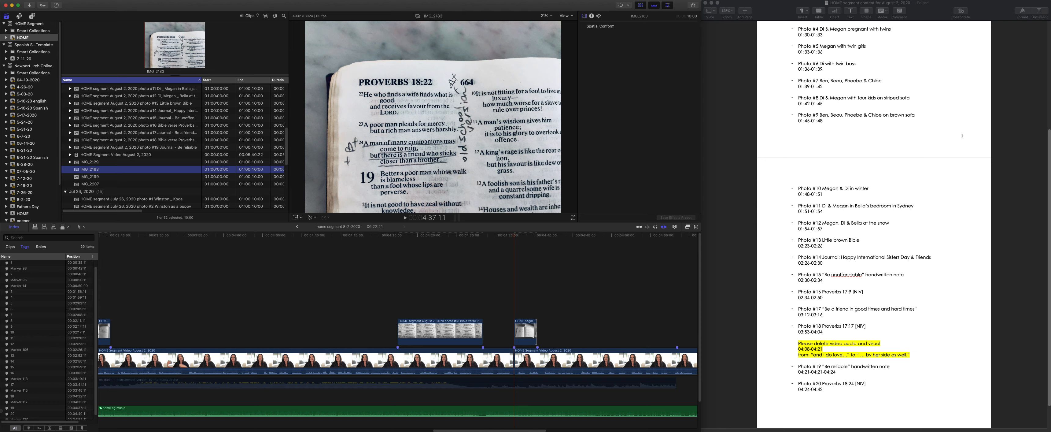
click(87, 169)
text(#20)
key(Return)
drag(81, 172, 541, 331)
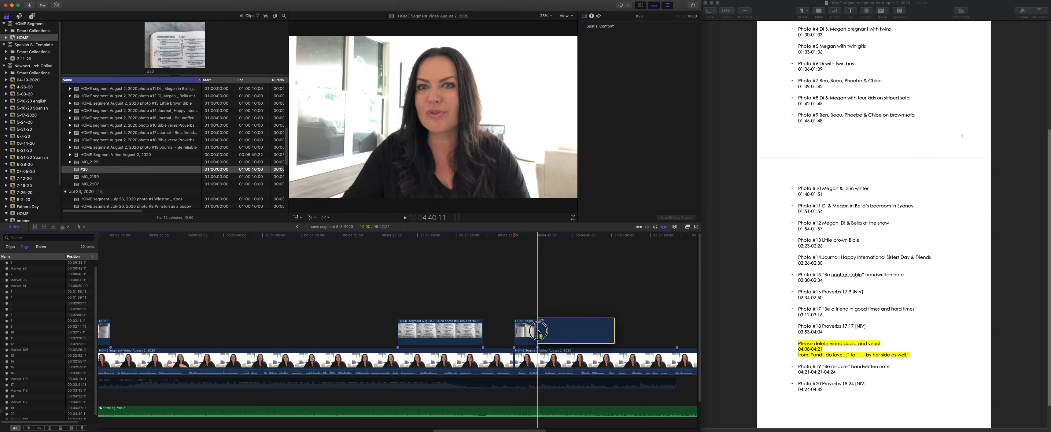
drag(614, 333, 676, 333)
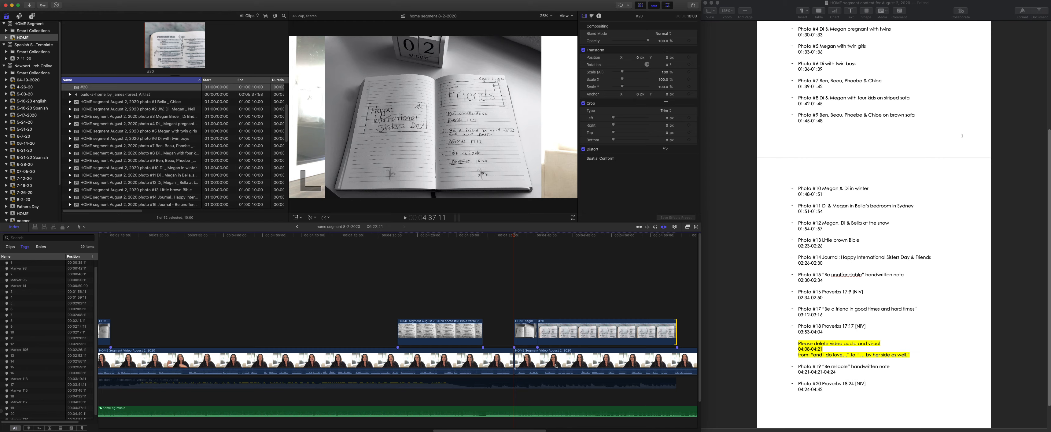
- Play the segment from 37:12 to about 51:20 to check the timing of photos #1 and #2
scroll(535, 373, left, 10)
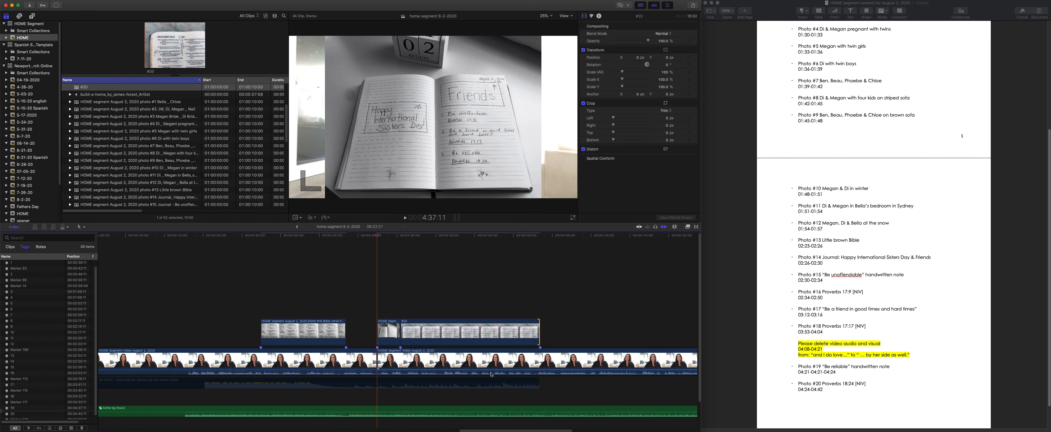
scroll(469, 369, left, 15)
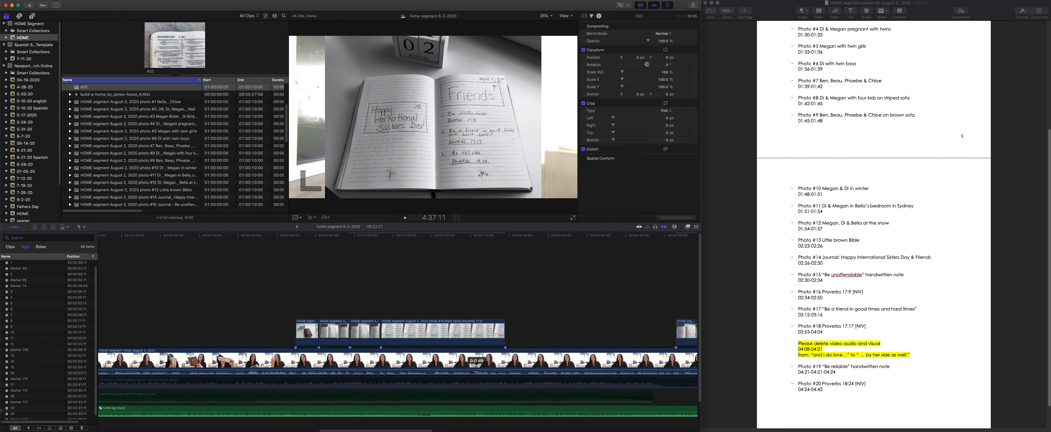
scroll(458, 369, left, 5)
scroll(449, 363, left, 6)
scroll(414, 365, left, 10)
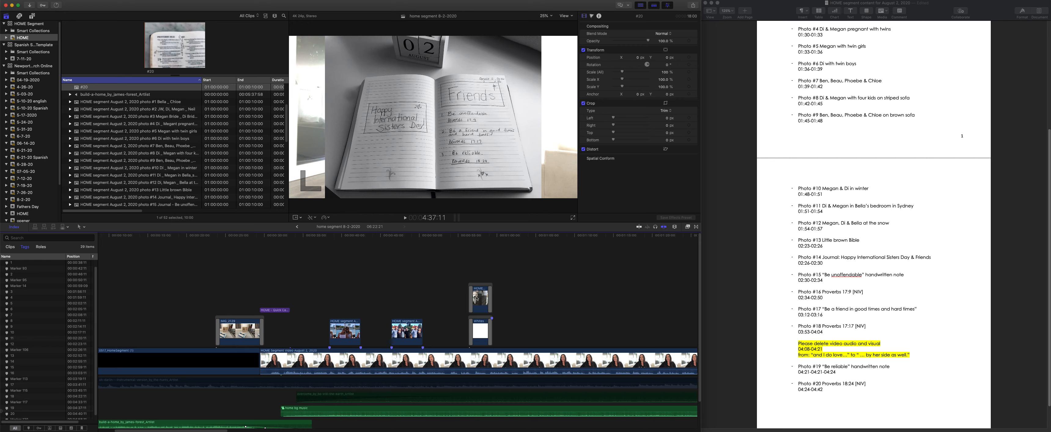
click(322, 236)
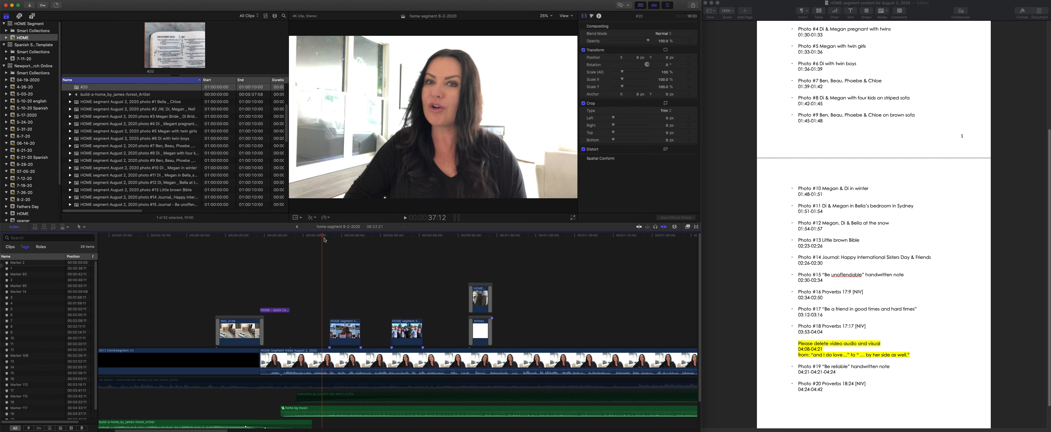
key(space)
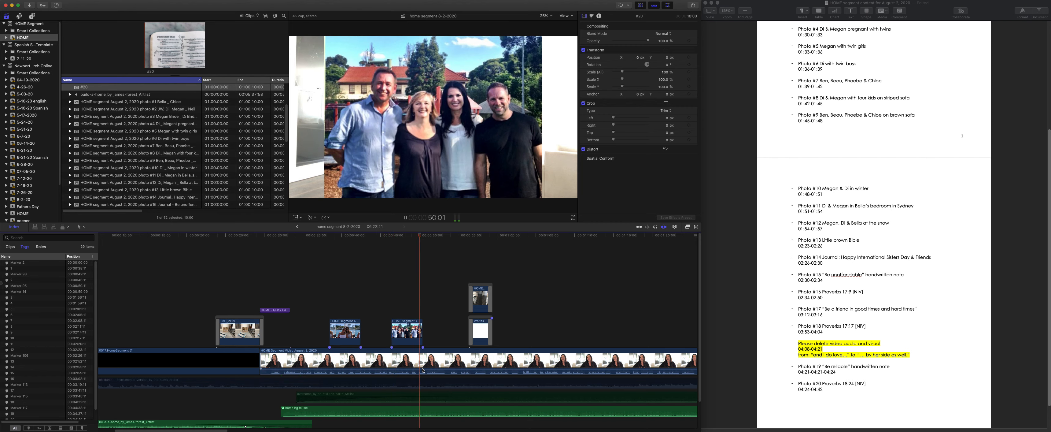
key(space)
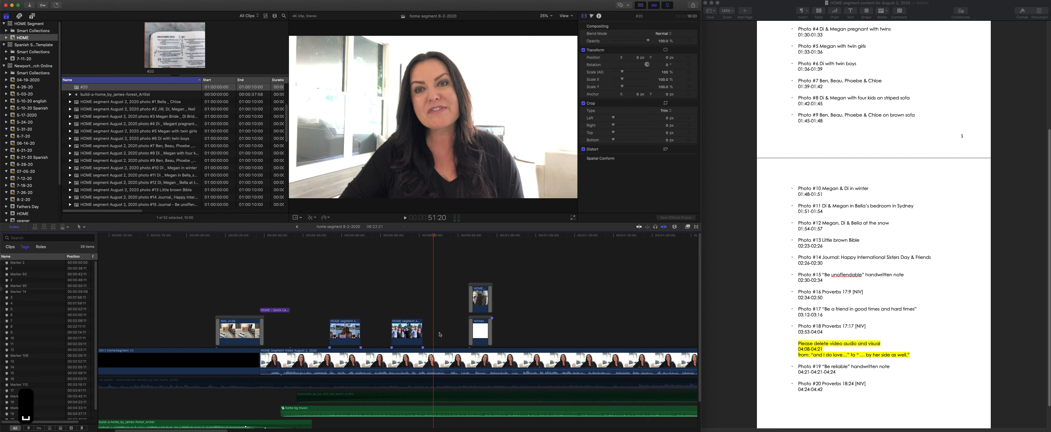
- Play the segment from just before the wedding photo at 1:56:11 to 2:26:08 to check the timing of the family photo series
scroll(514, 250, right, 10)
click(512, 235)
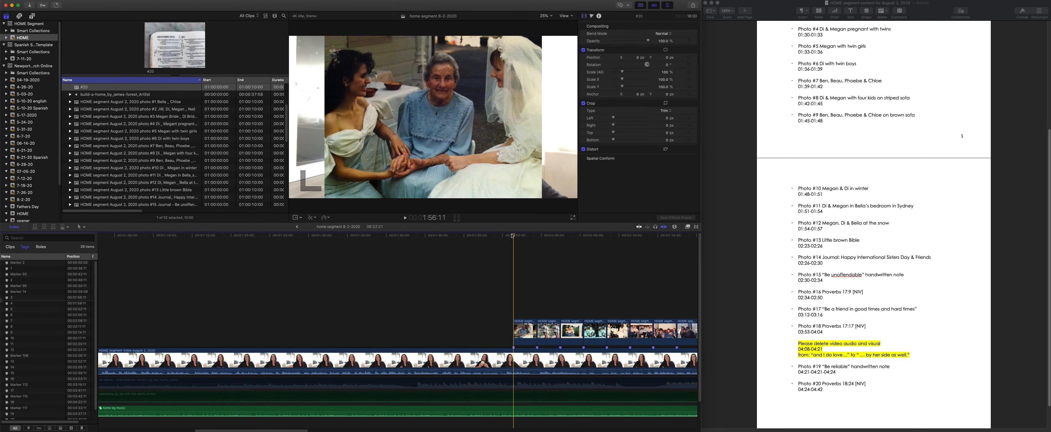
click(505, 236)
key(space)
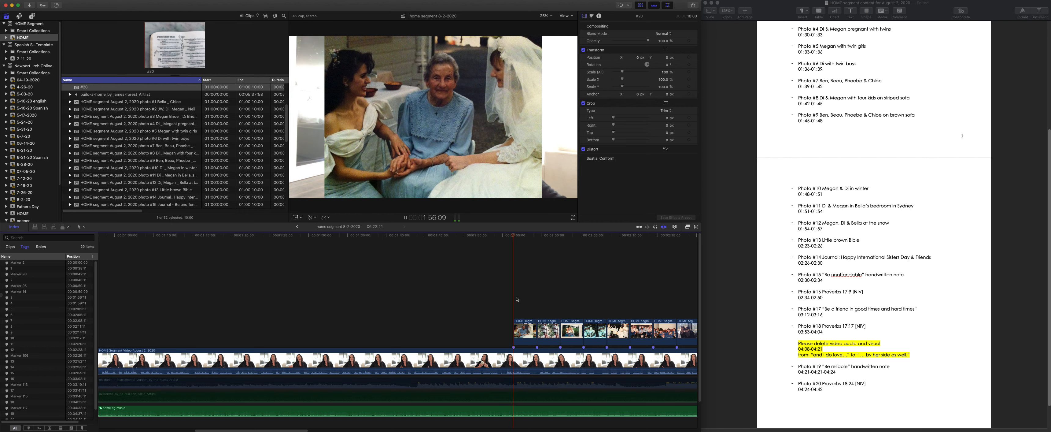
scroll(490, 314, right, 5)
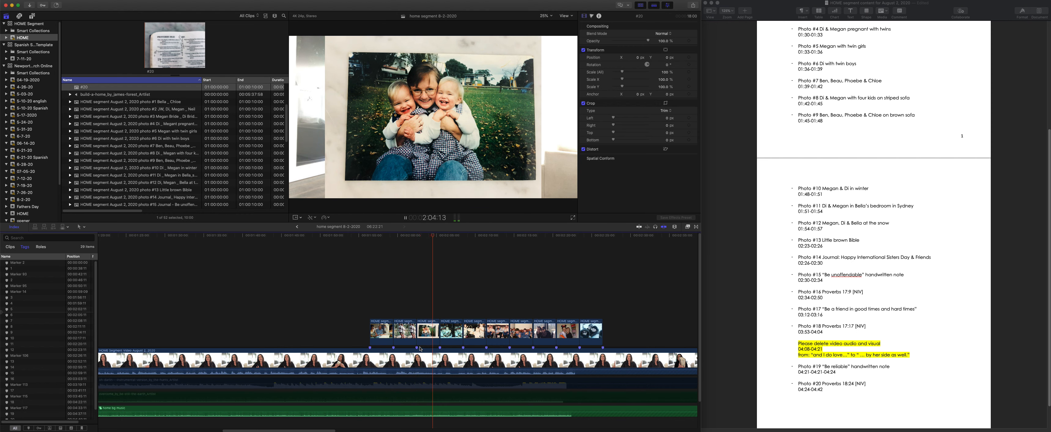
scroll(454, 354, right, 3)
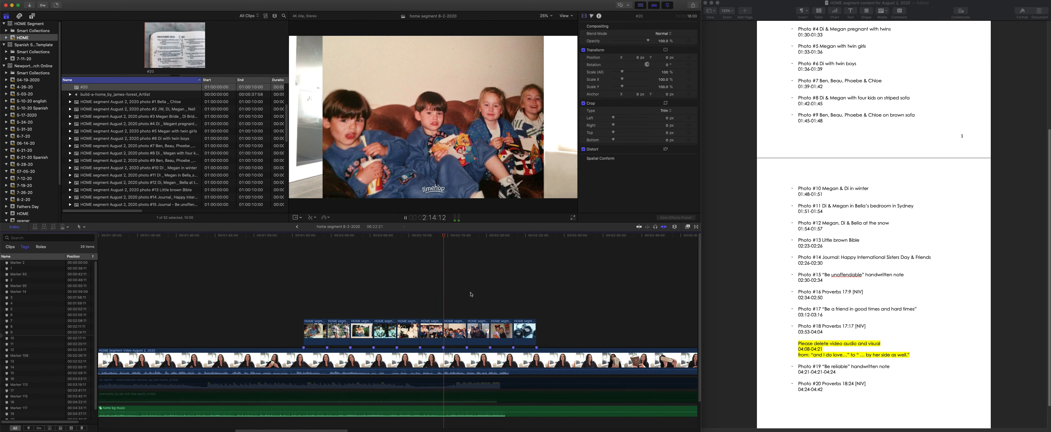
key(space)
key(space)
scroll(467, 308, right, 10)
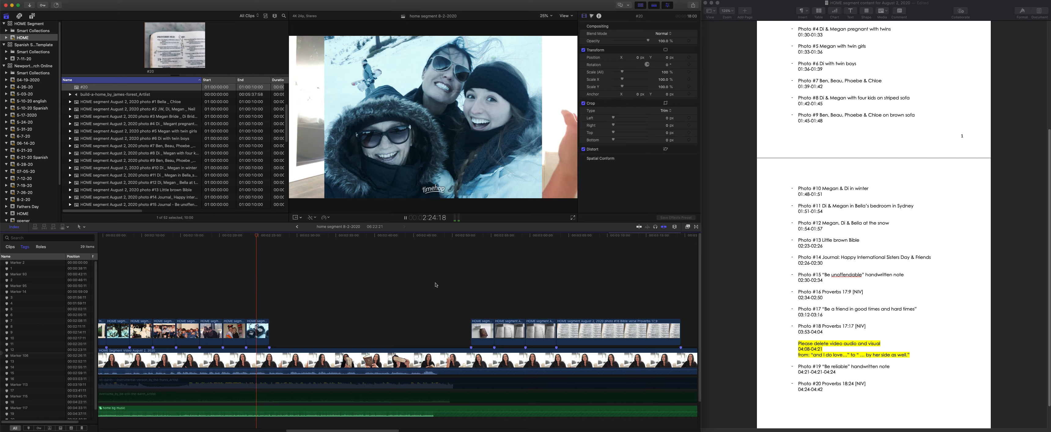
key(space)
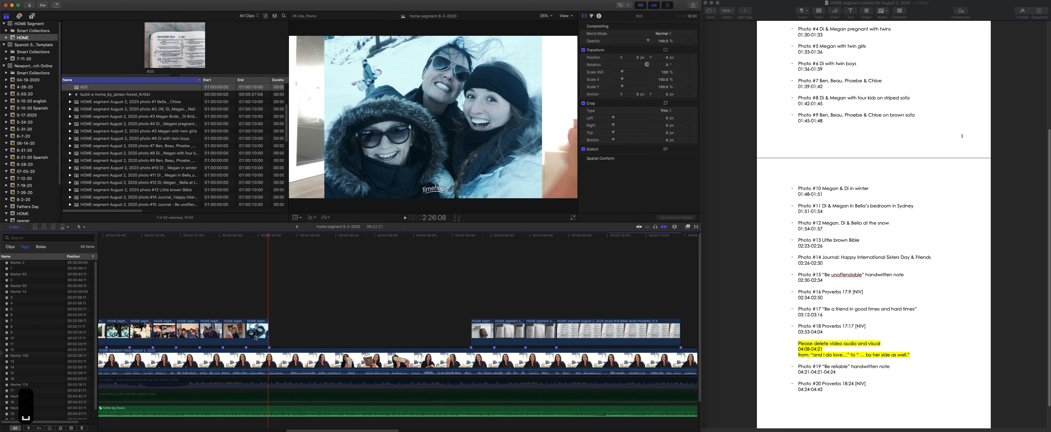
- Play from just before the brown Bible photo at 2:52:11 to 3:01:07 to check the timing of photos #13 to #15
click(470, 236)
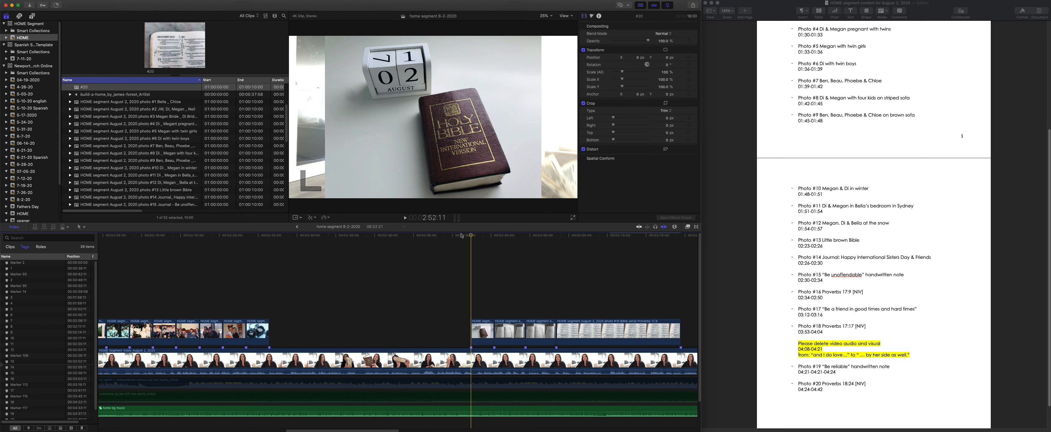
click(461, 235)
key(space)
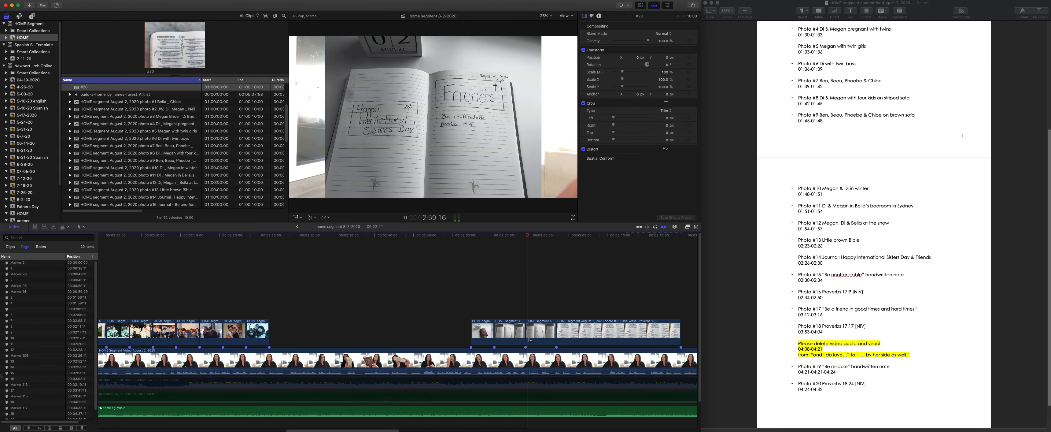
key(space)
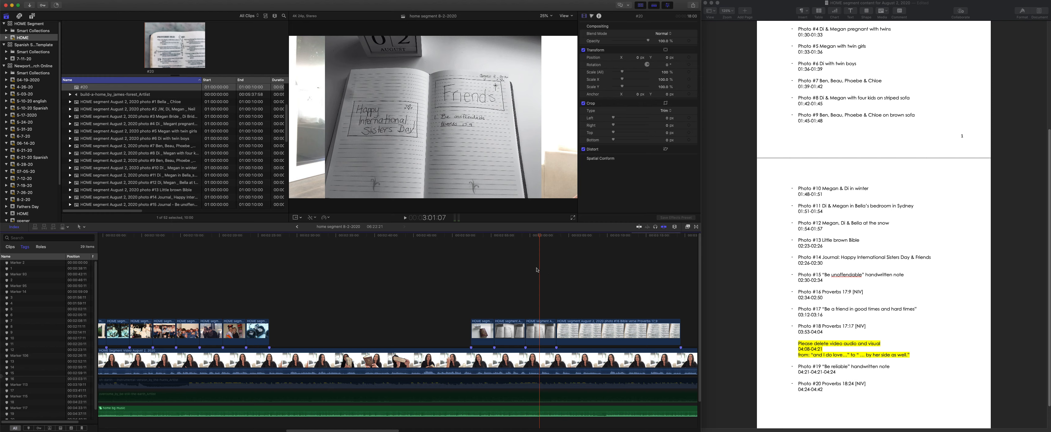
- Reveal the sources of timeline photos #15 and #14 in the browser to compare the two journal pages
click(540, 339)
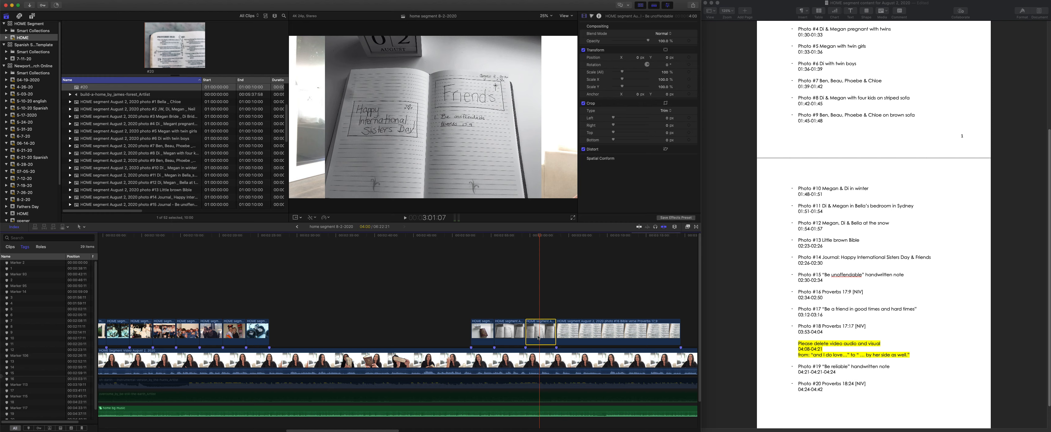
key(f)
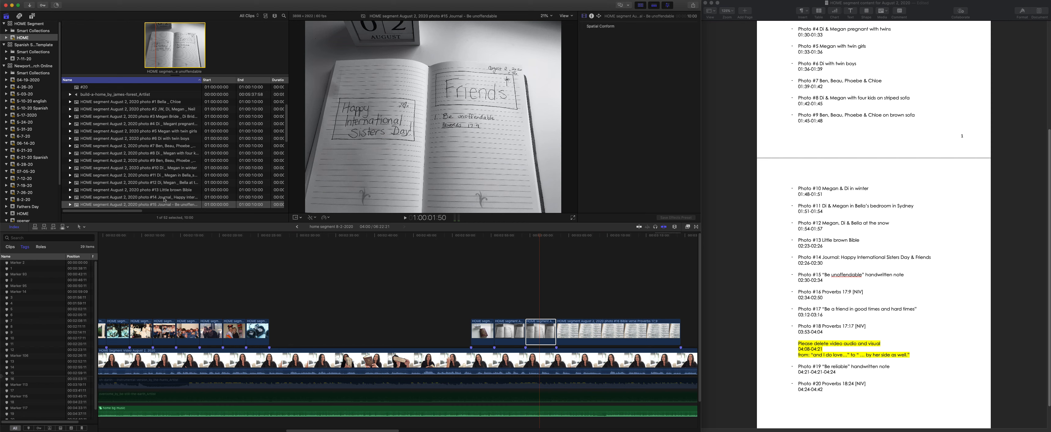
click(510, 333)
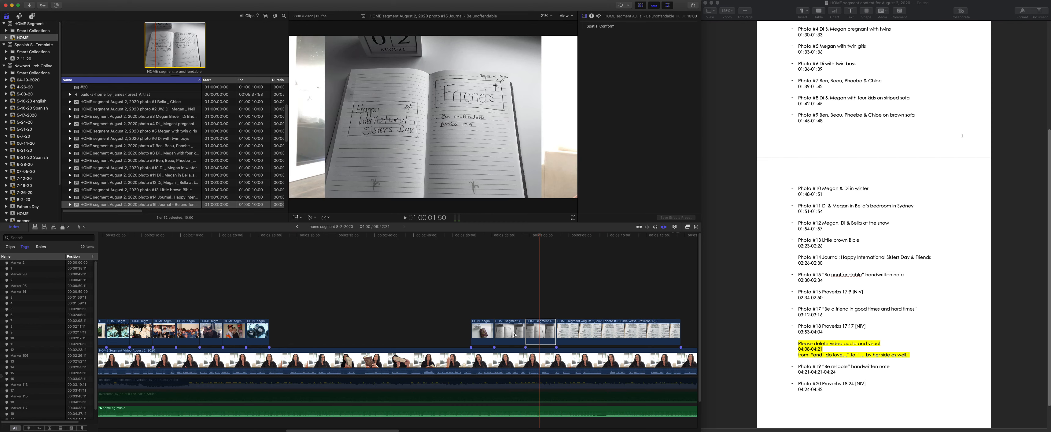
key(f)
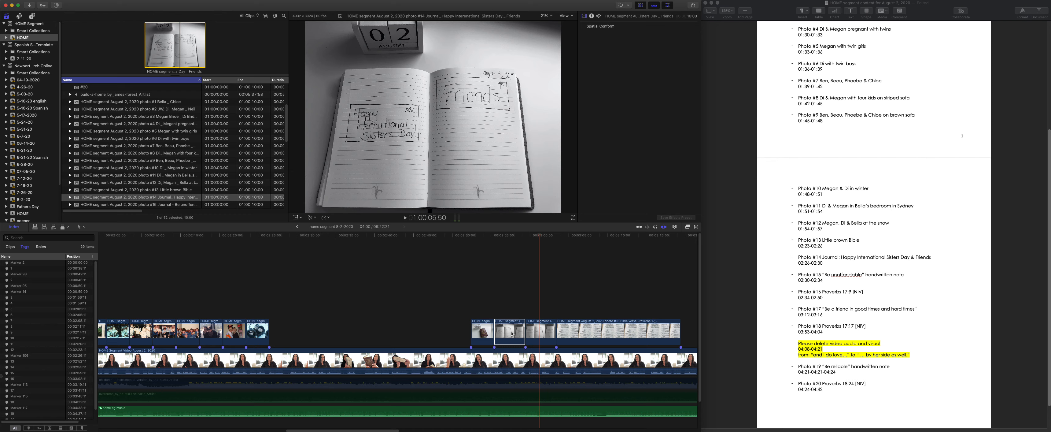
click(542, 332)
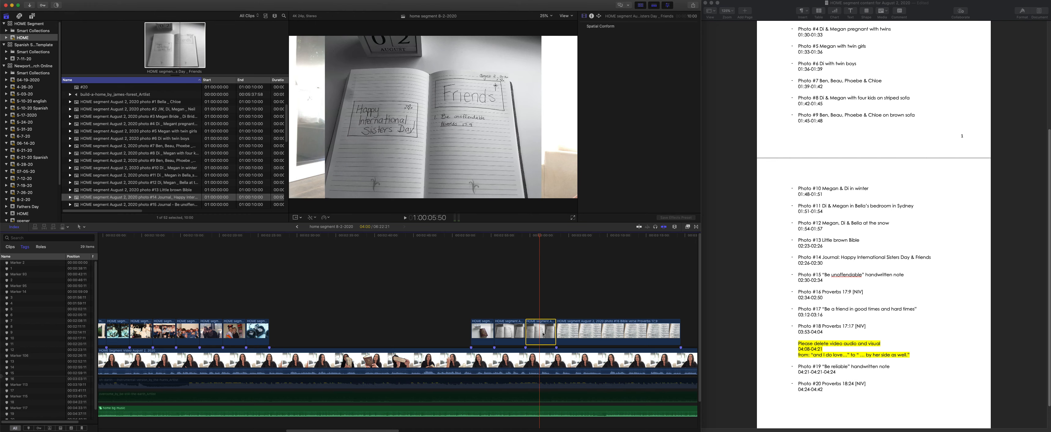
click(507, 332)
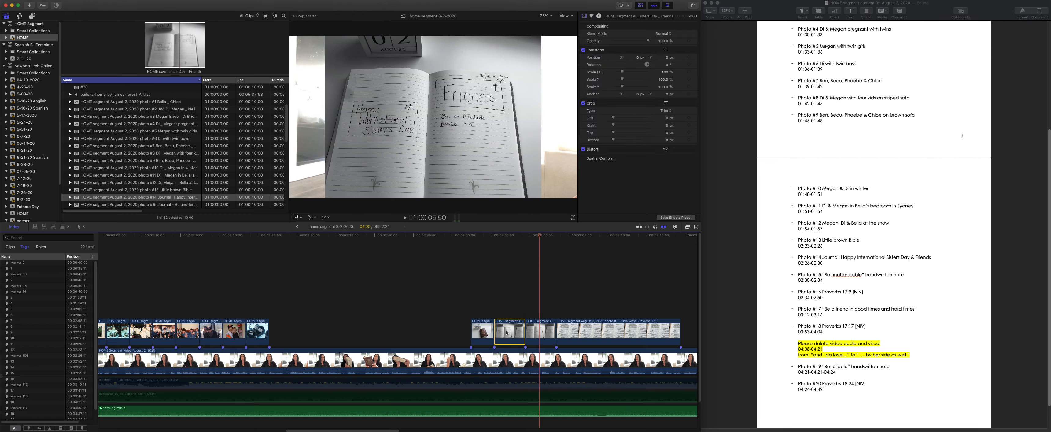
click(538, 332)
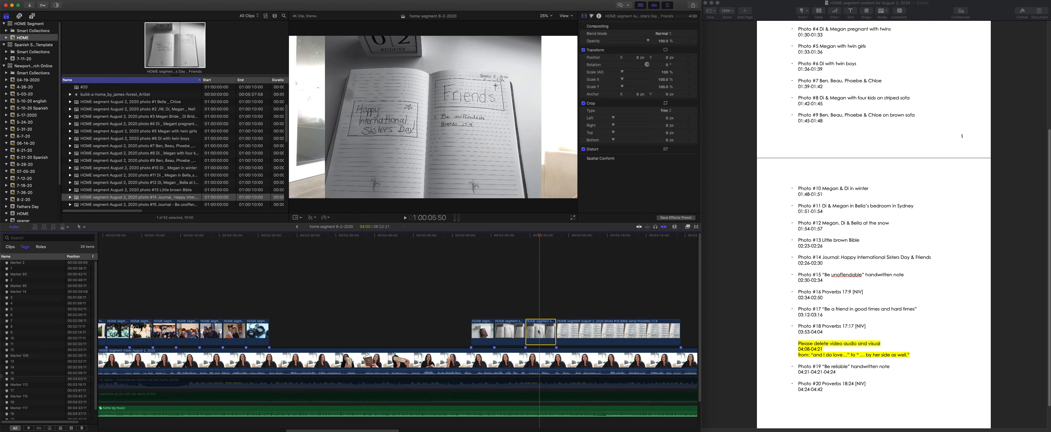
scroll(543, 334, right, 5)
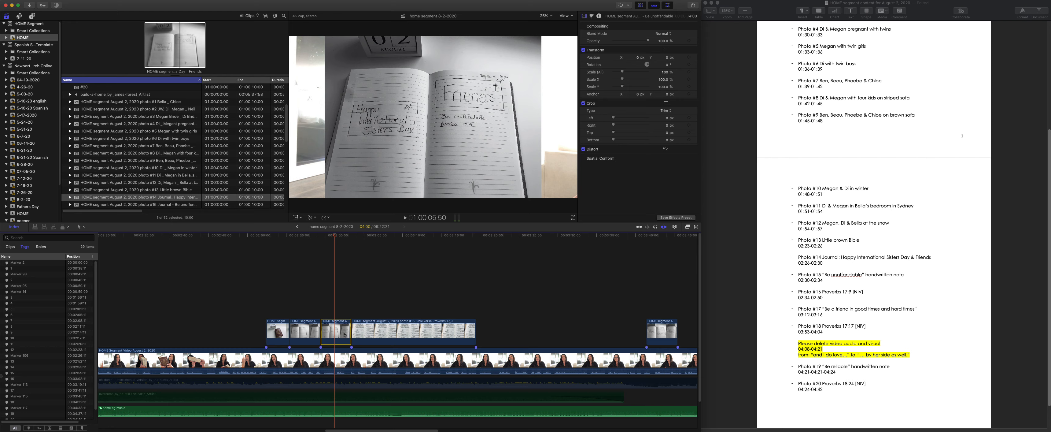
- Place the playhead within the "Be unoffendable" photo #15, at 3:00:08
click(296, 218)
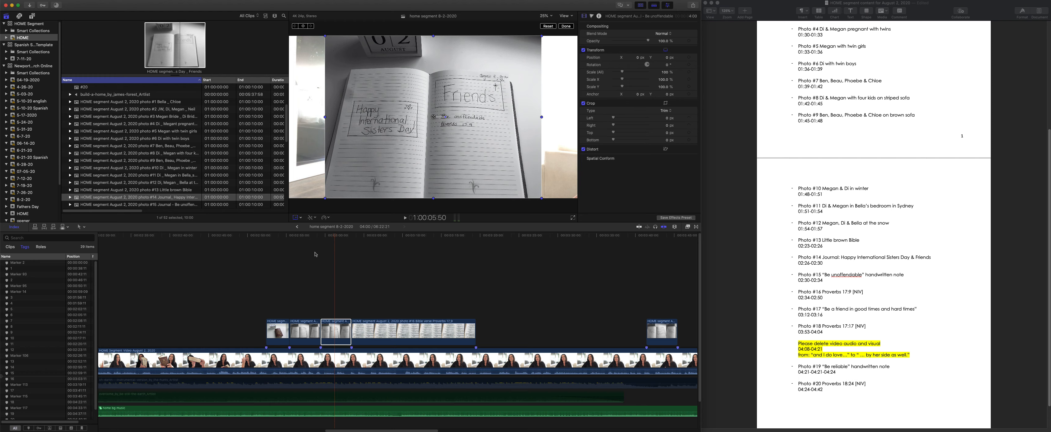
key(Return)
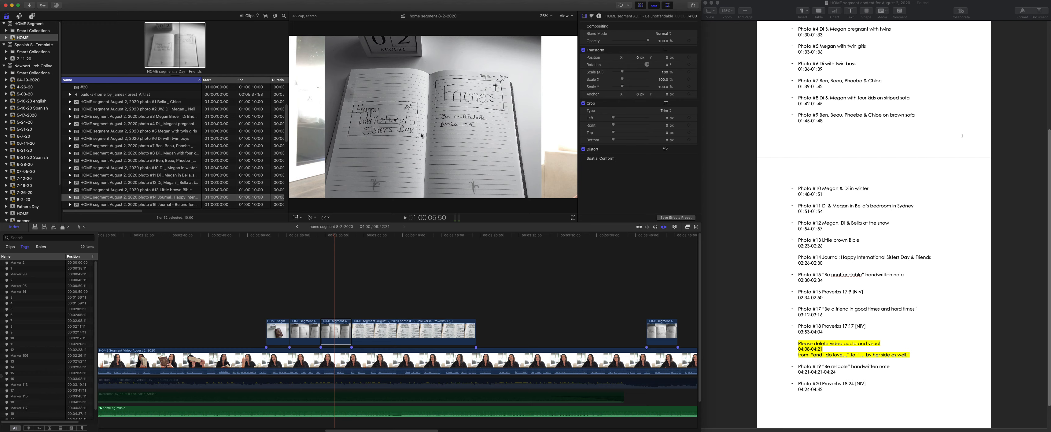
click(328, 238)
key(l)
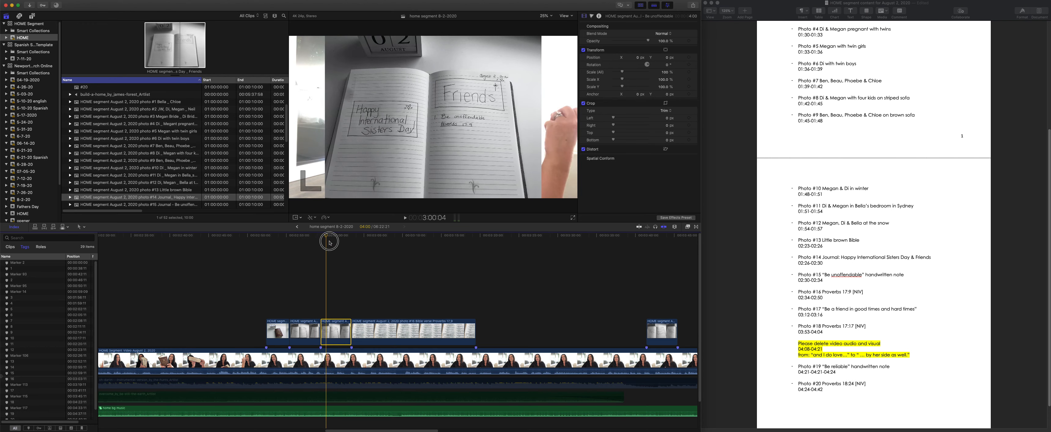
click(326, 245)
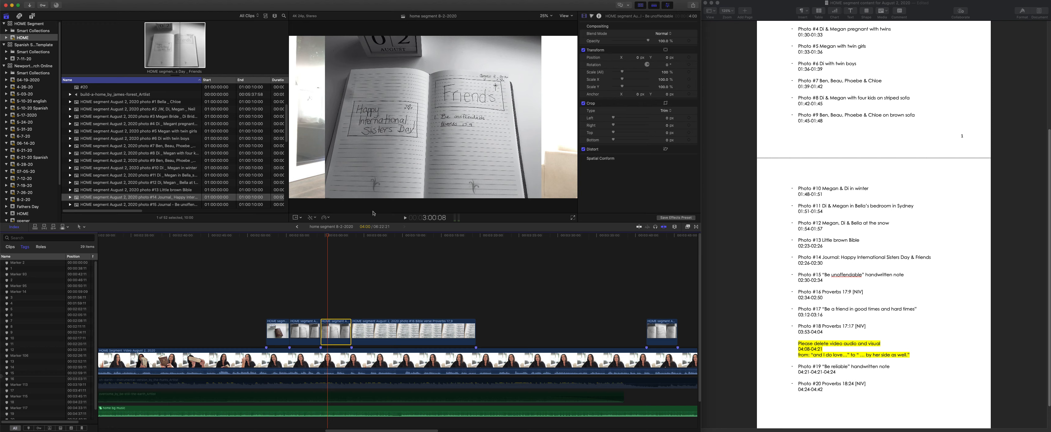
- Apply a Ken Burns crop to photo #15, shrinking its end frame around the Friends heading and "Be unoffendable" note
click(299, 217)
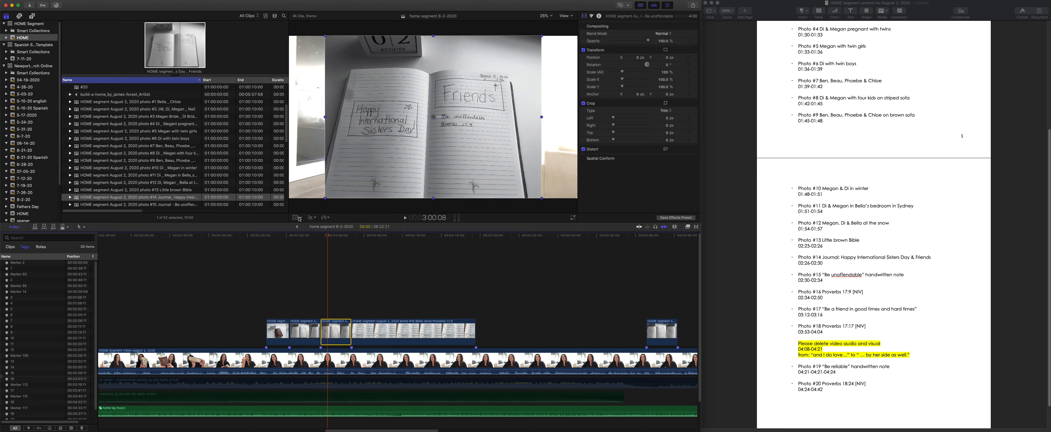
click(301, 218)
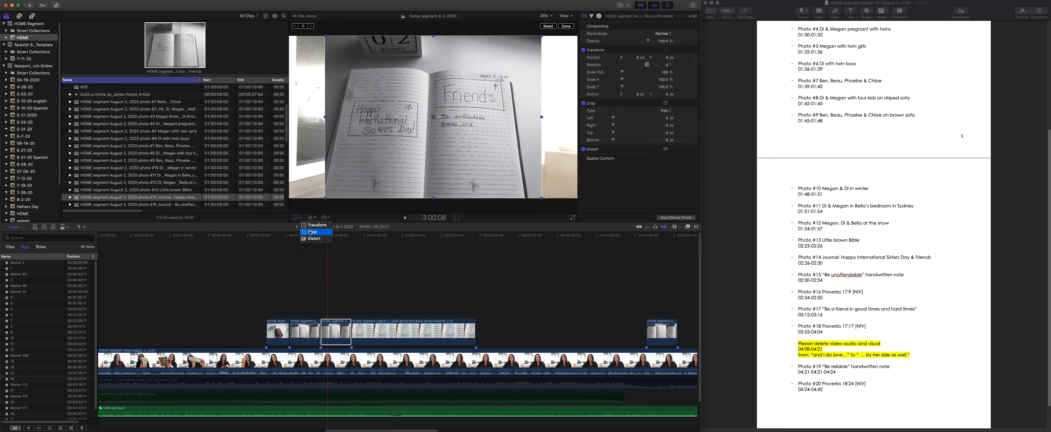
click(313, 226)
click(300, 219)
click(312, 232)
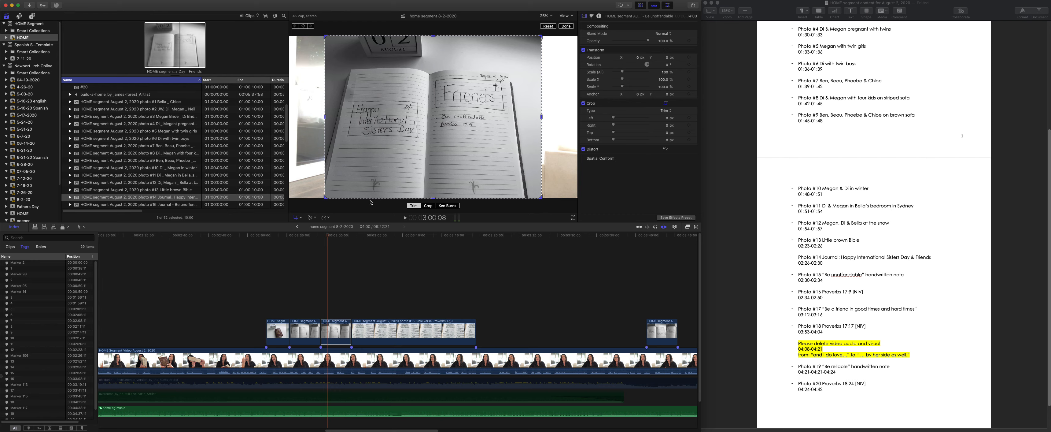
click(447, 206)
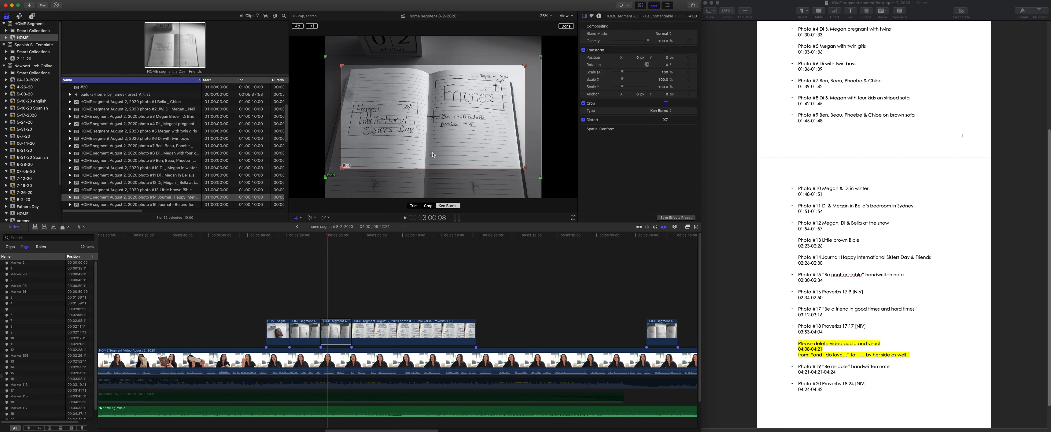
drag(341, 168, 395, 138)
drag(454, 115, 427, 134)
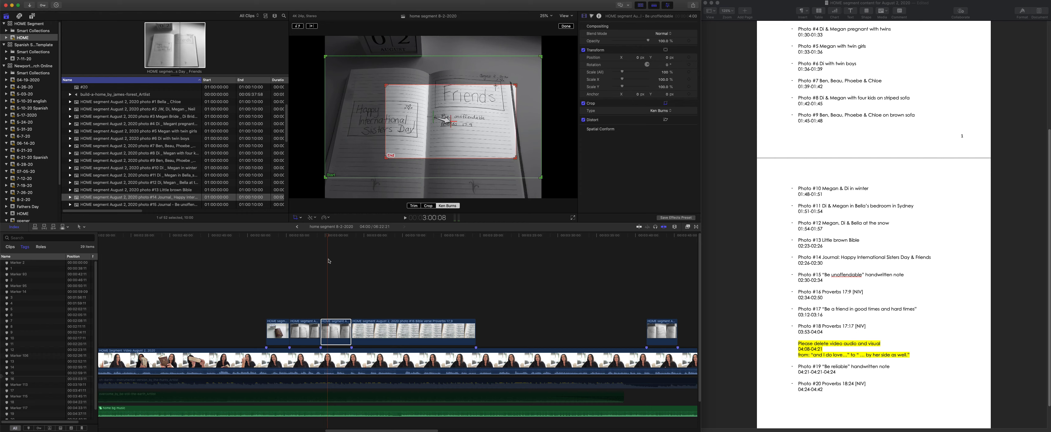
- Play back the Ken Burns move on photo #15 from its start at 2:59:11 and undo the last change
click(320, 243)
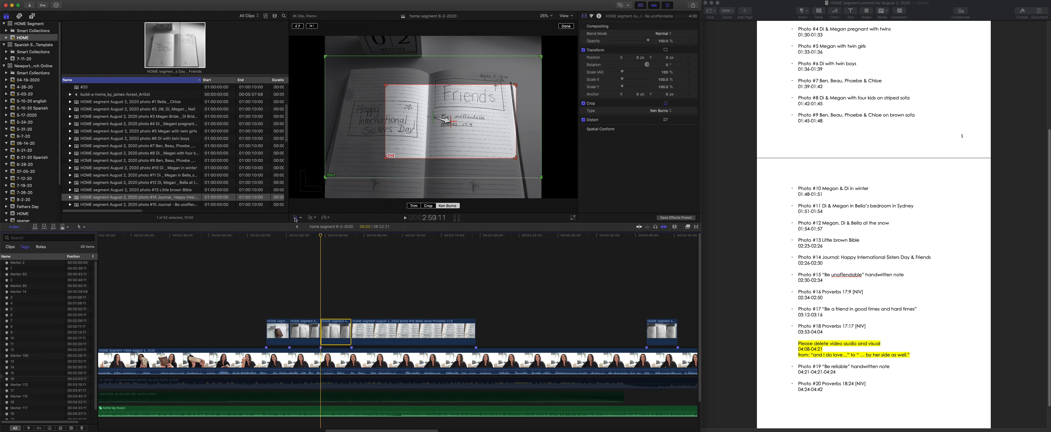
key(space)
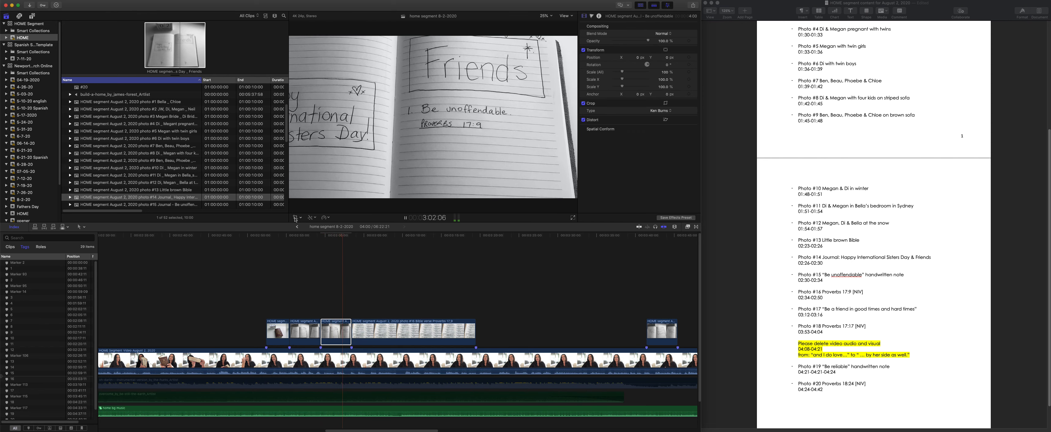
key(space)
key(super+z)
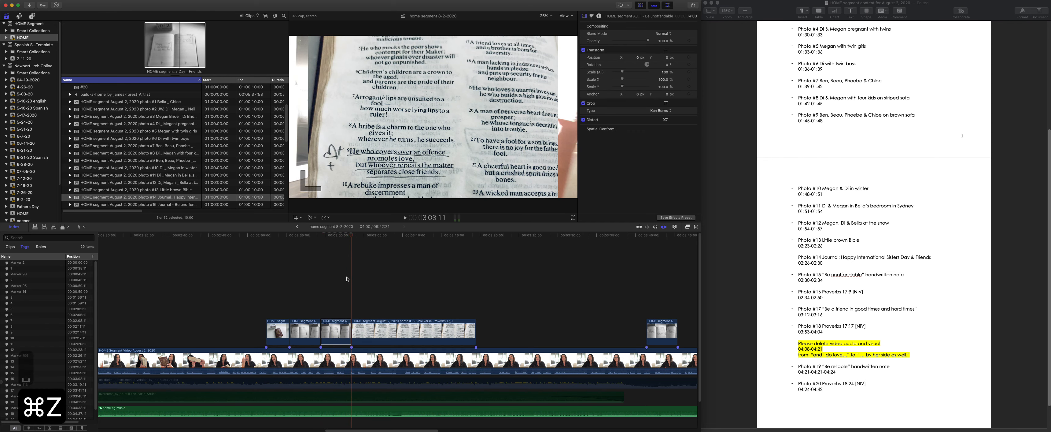
- Replay the Ken Burns move on photo #15 from its start and undo the Ken Burns crop
click(313, 235)
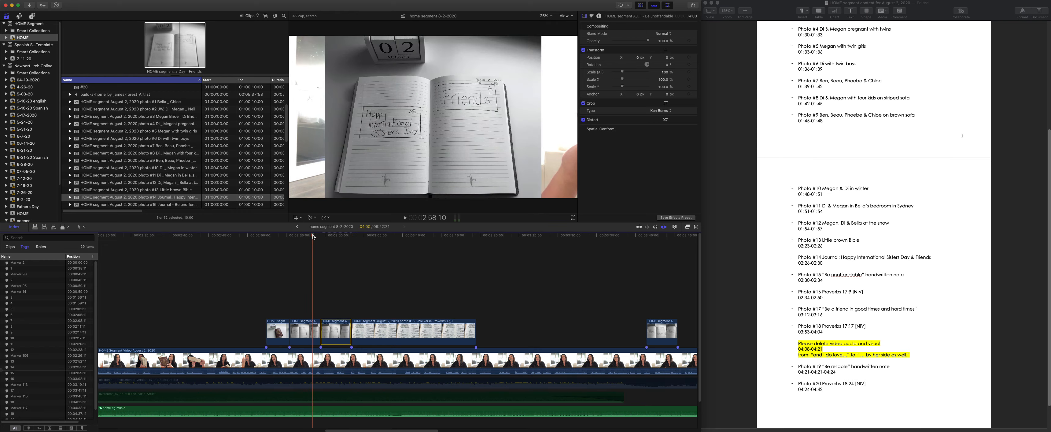
click(320, 236)
key(space)
key(super+z)
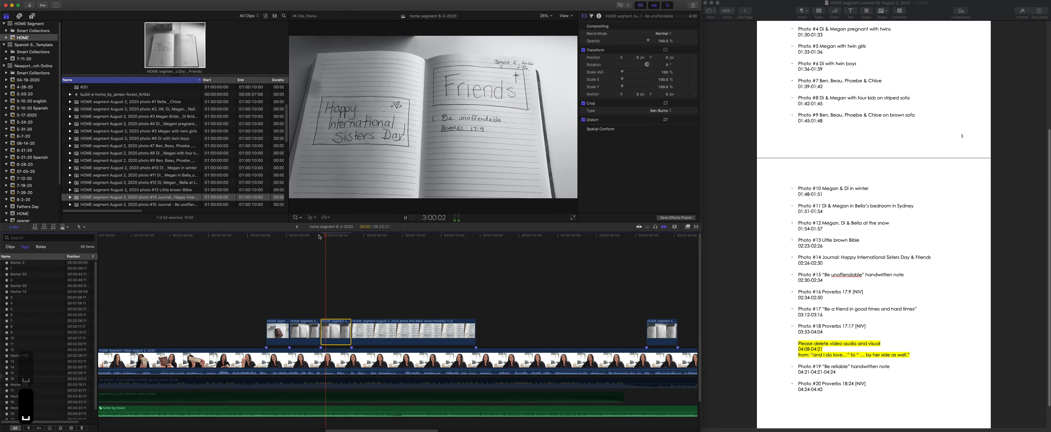
key(super+z)
- Play on from photo #15 into the Proverbs 17:9 photo #16 and trim the start of photo #16 to 3:09:22
click(319, 236)
key(space)
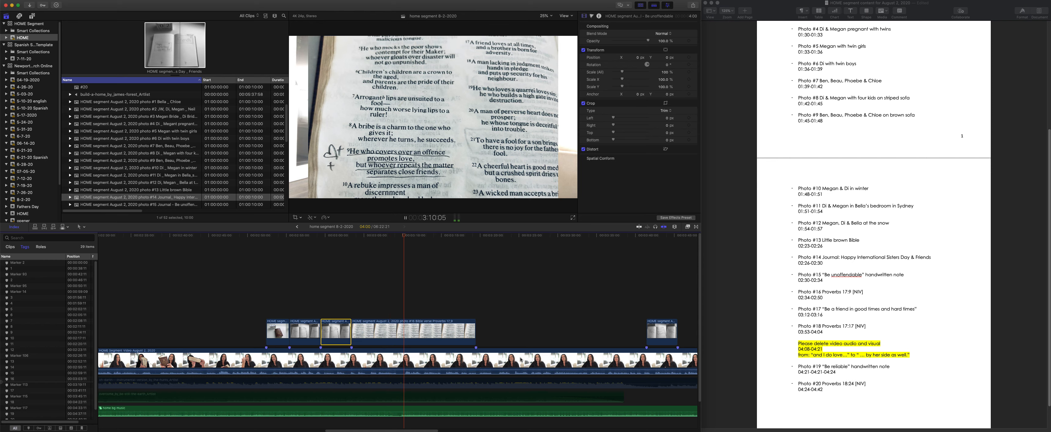
key(space)
drag(409, 236, 401, 235)
drag(352, 333, 402, 339)
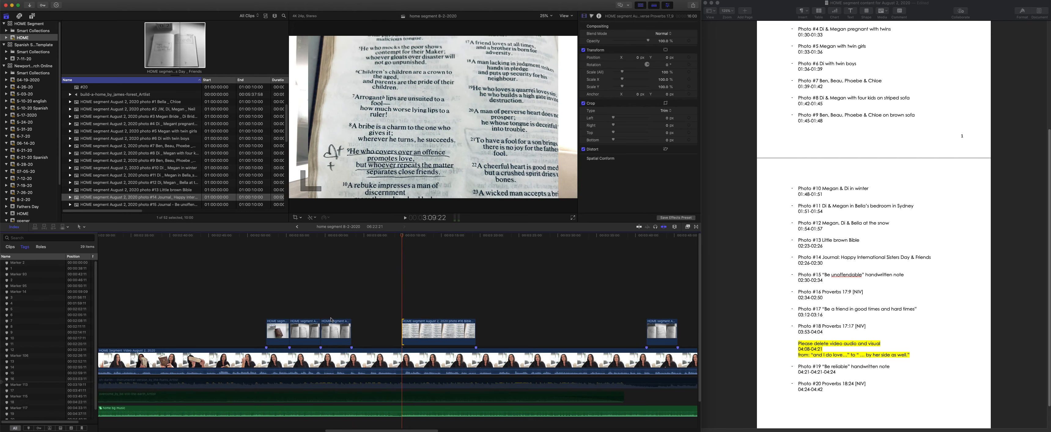
- Move photo #15 to start at about 3:03:11 and extend its end to the start of photo #16
click(315, 236)
key(space)
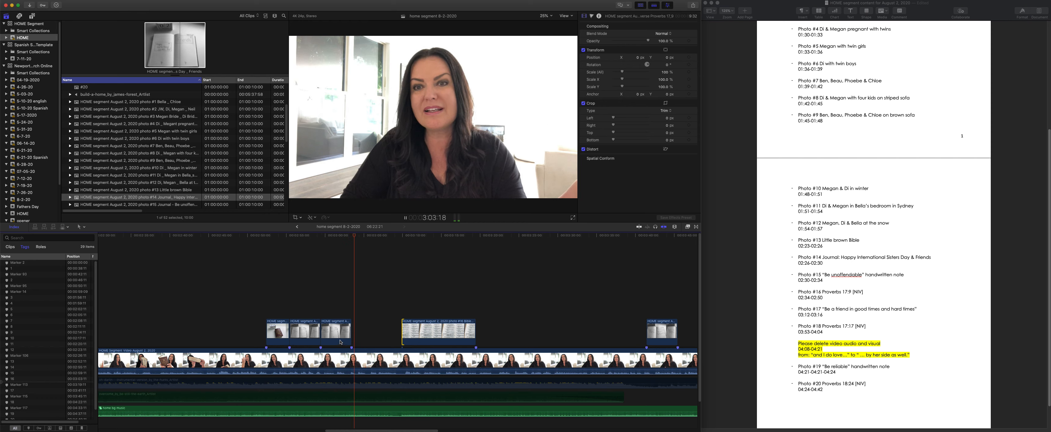
drag(340, 342, 366, 332)
drag(366, 338, 366, 337)
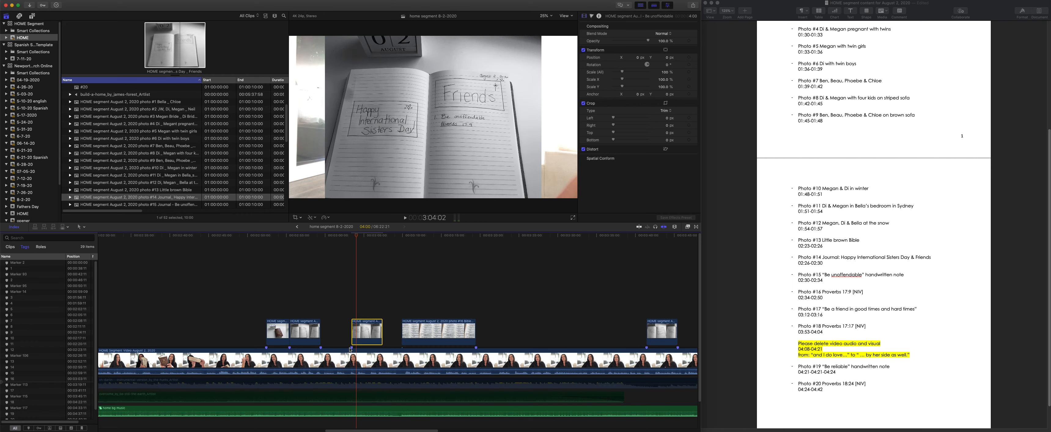
click(351, 348)
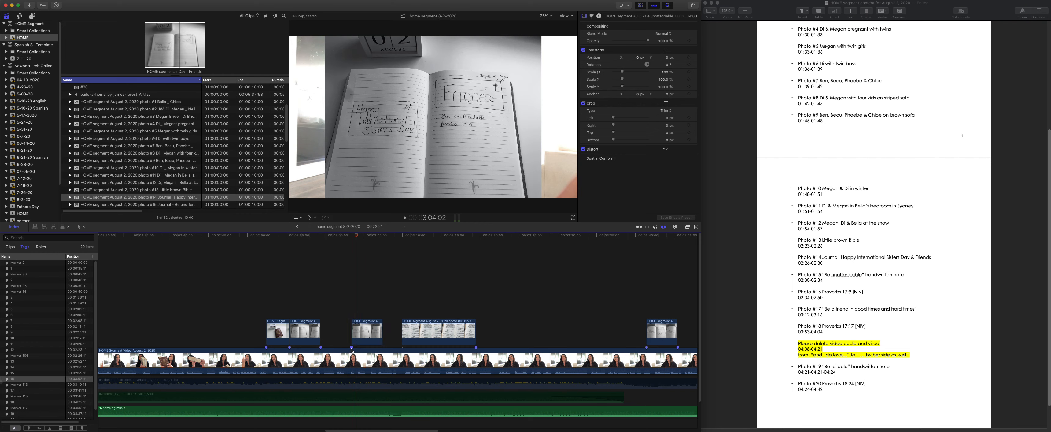
drag(379, 329, 401, 328)
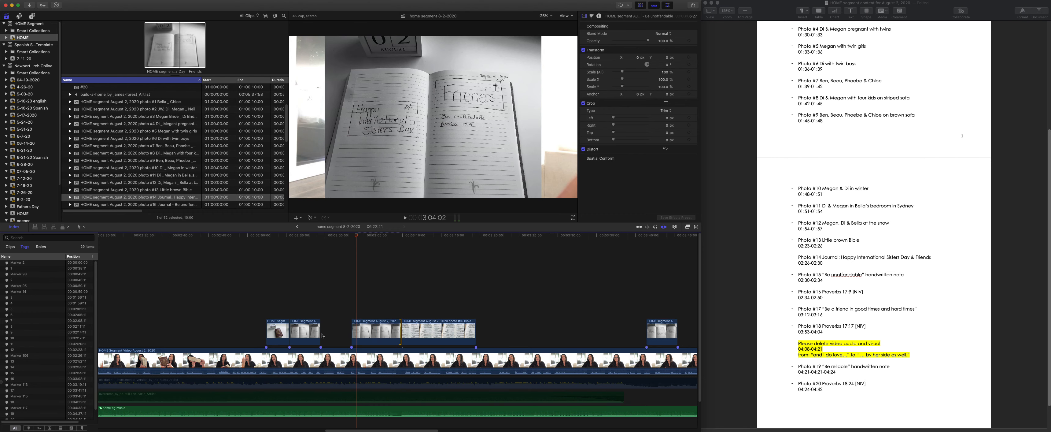
- Move journal photo #14 up against the start of photo #15 and Bible photo #13 up against photo #14, and play back the new placement
drag(304, 332, 336, 332)
drag(266, 331, 297, 330)
click(262, 236)
key(space)
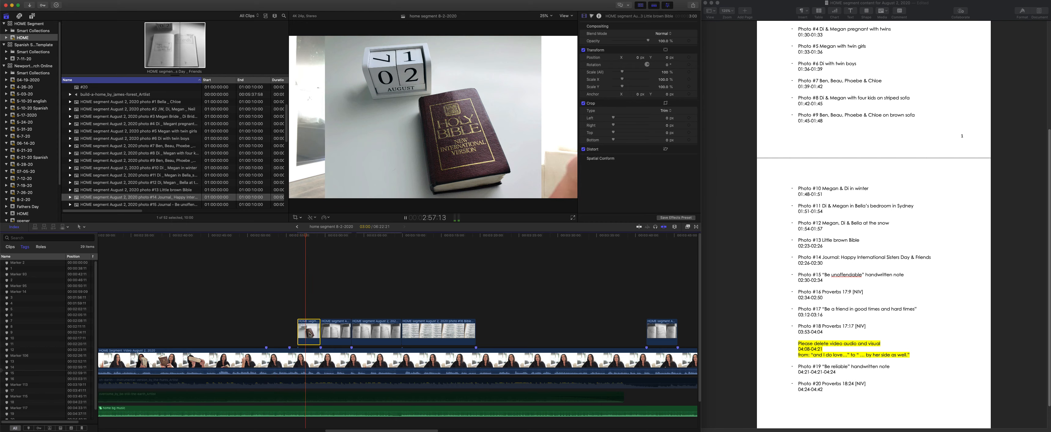
key(space)
- Reveal the source of photo #13 in the browser and play the timeline from its start into photo #15
key(shift+f)
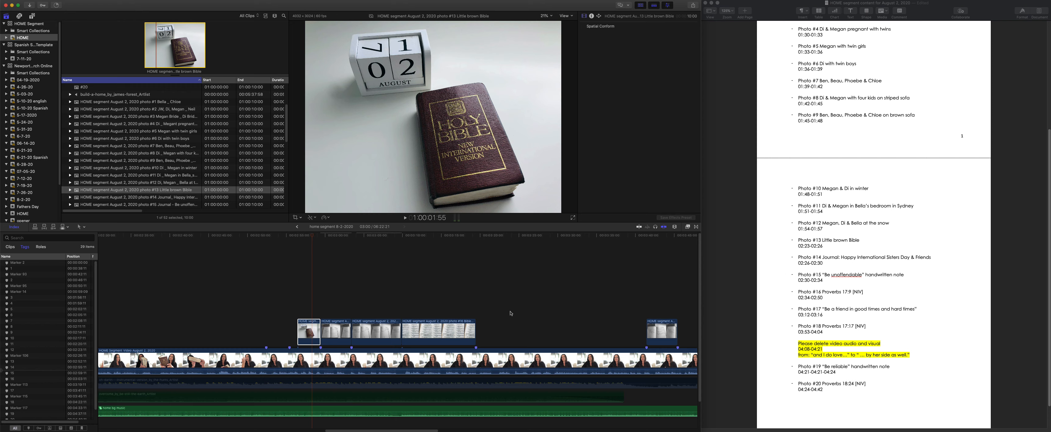
click(297, 236)
key(space)
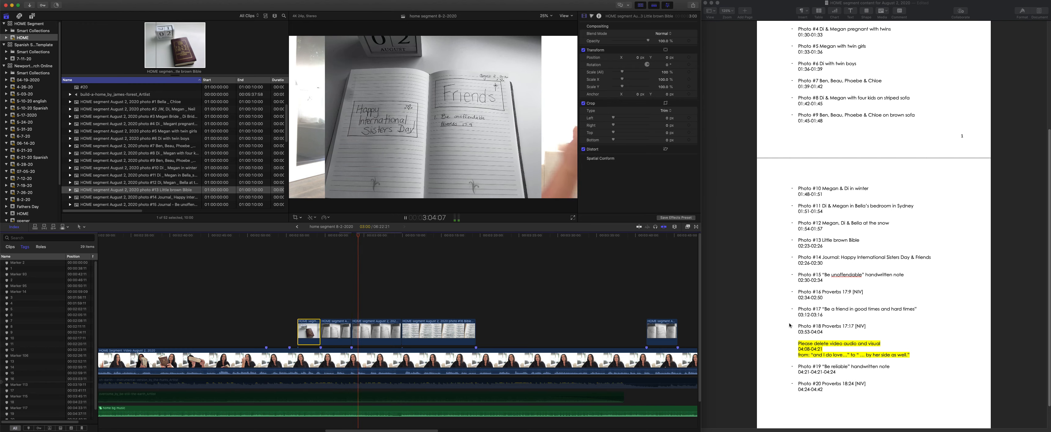
key(space)
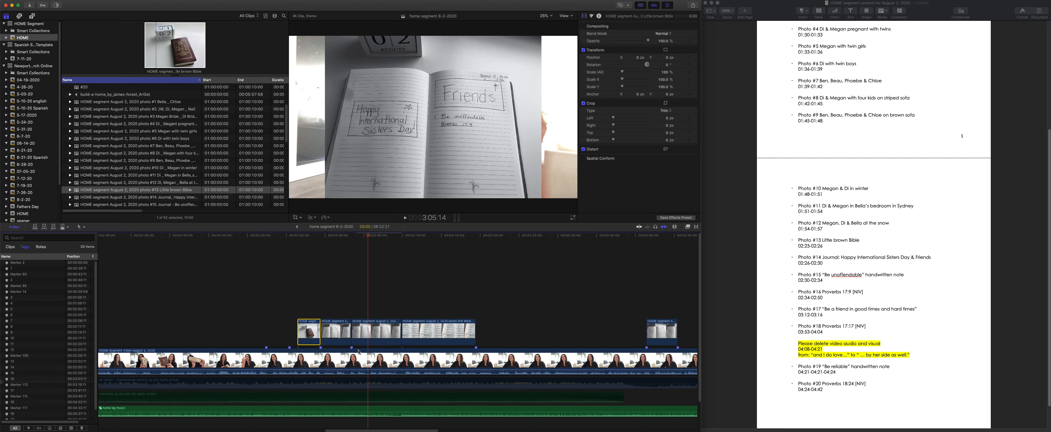
- Play through photo #17, "Be a friend in good times and hard times", and extend its end to 3:46:13
scroll(403, 334, right, 10)
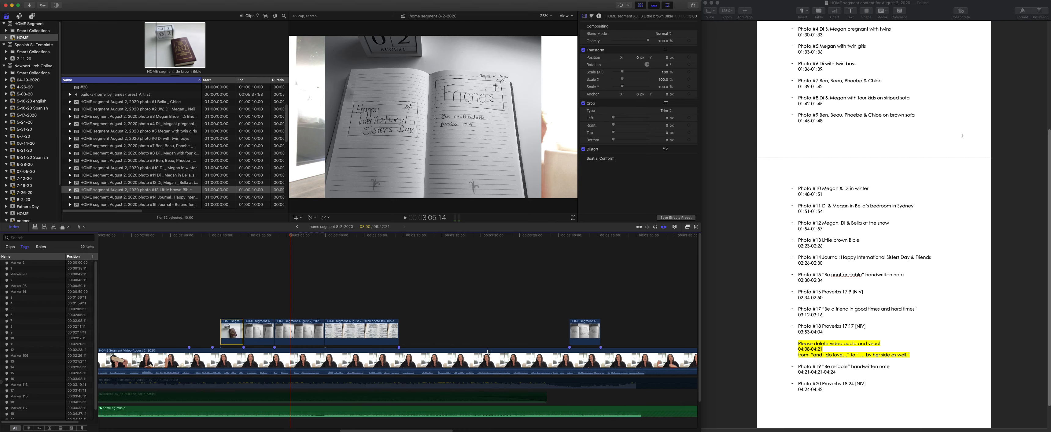
click(446, 238)
key(space)
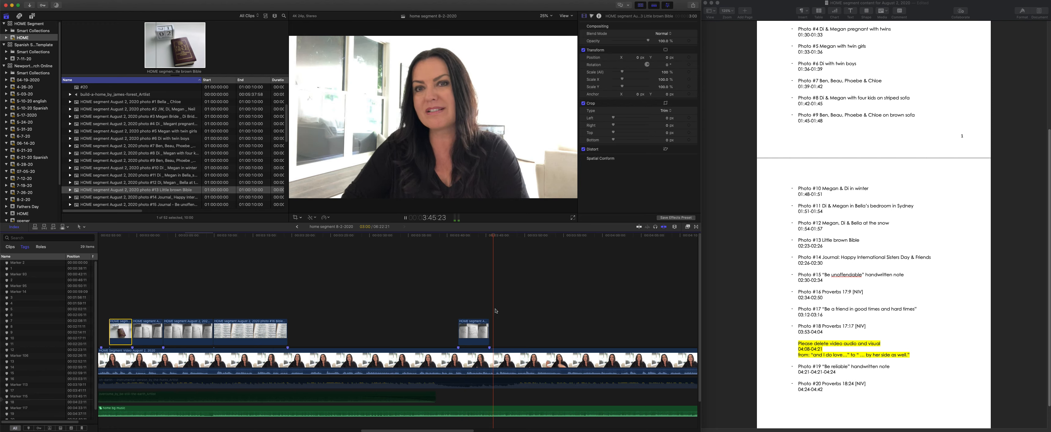
key(space)
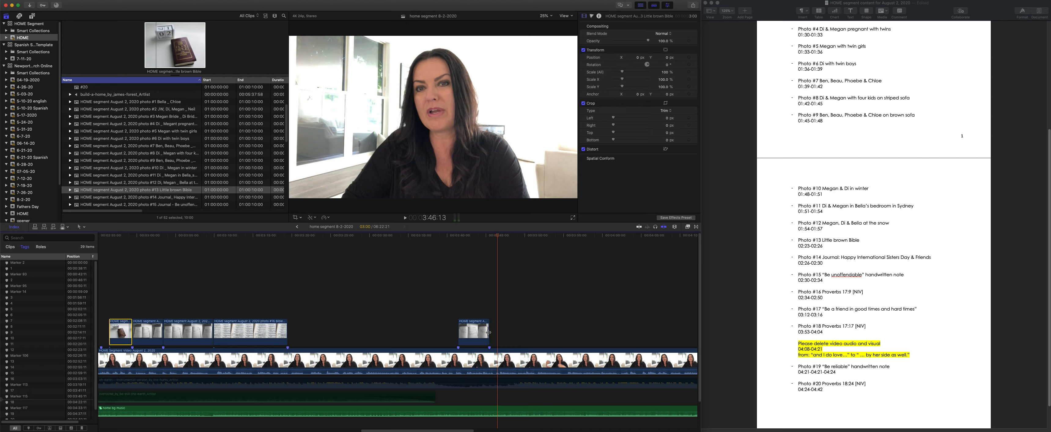
drag(489, 332, 497, 332)
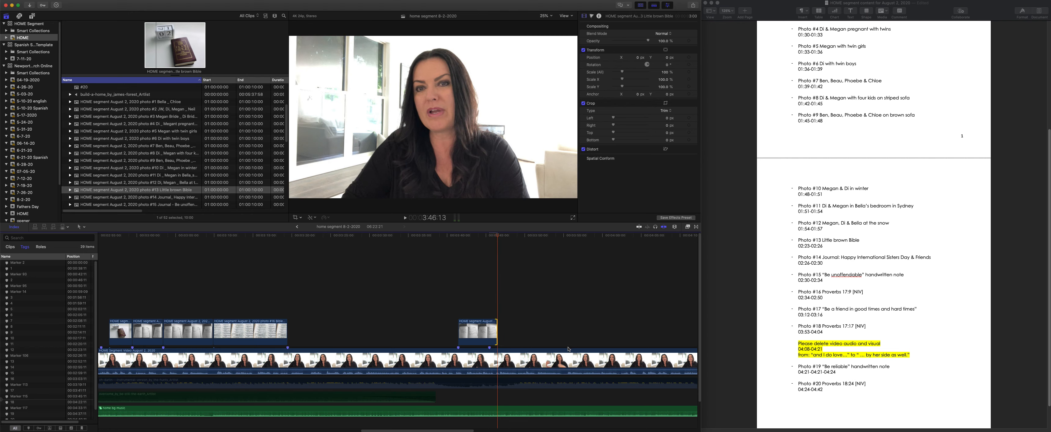
- Play the lead-in to the Proverbs 17:17 photo #18 and trim the photo's start to 4:24:04
scroll(569, 348, right, 10)
click(387, 239)
key(space)
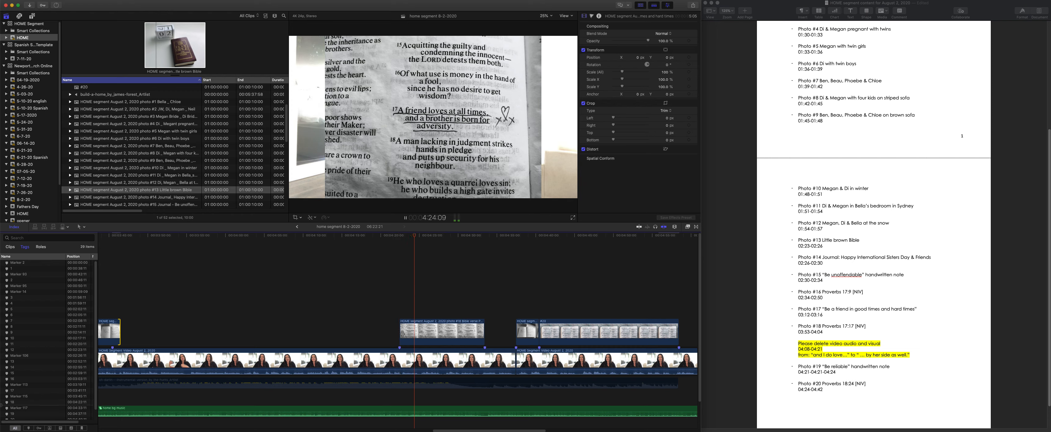
key(space)
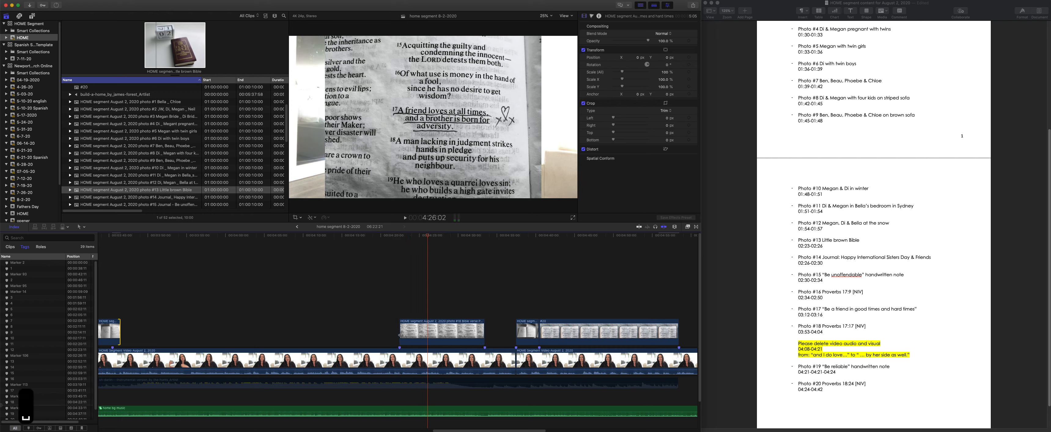
click(386, 238)
key(space)
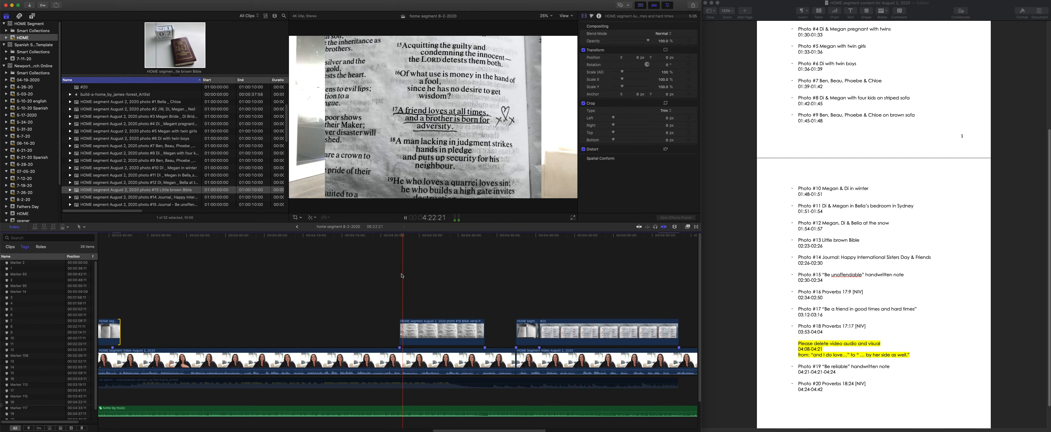
key(space)
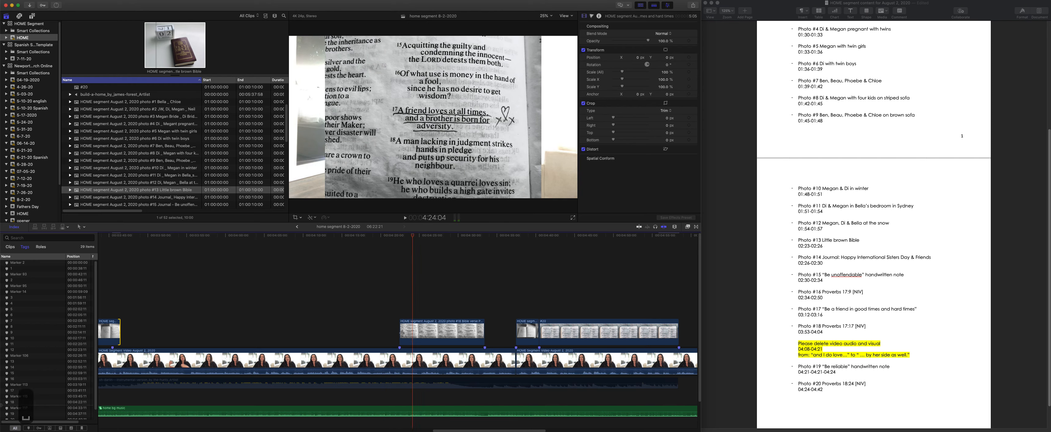
drag(402, 332, 412, 333)
- Play back the timing of photo #18, the "Be reliable" photo #19 and the start of photo #20
key(space)
scroll(440, 344, right, 3)
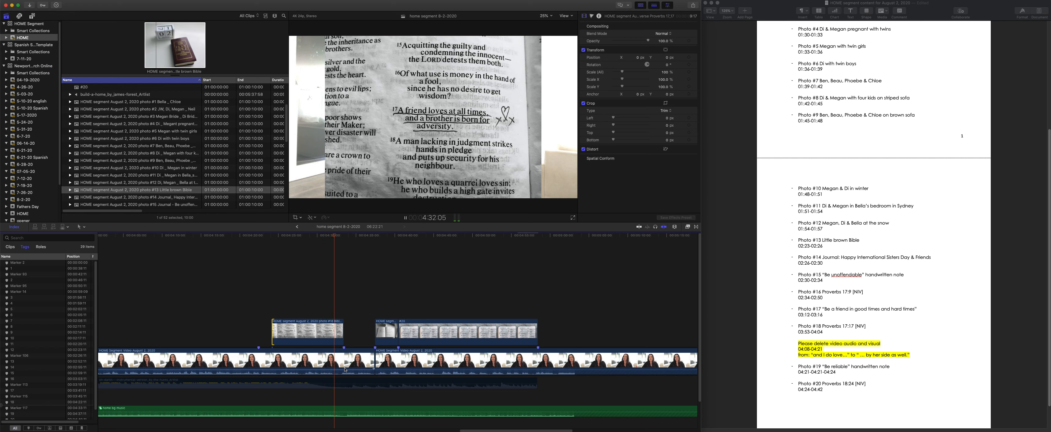
key(space)
scroll(347, 311, right, 2)
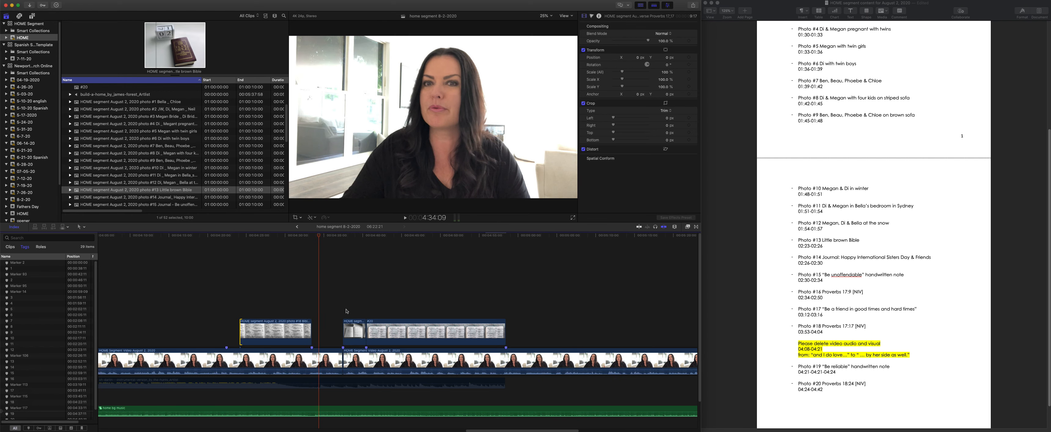
click(338, 236)
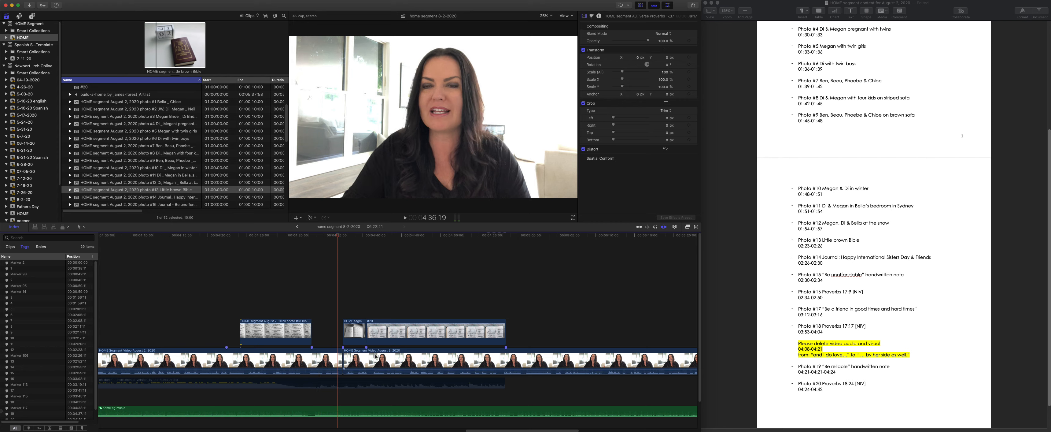
key(space)
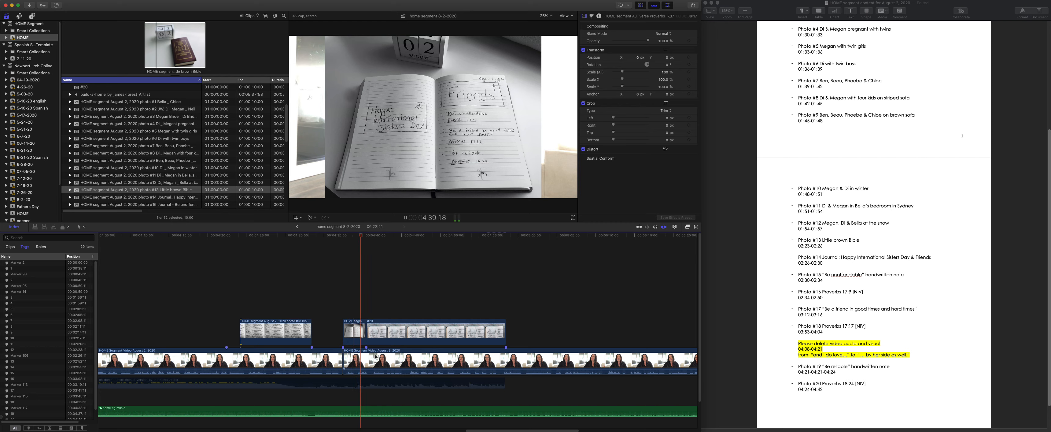
key(space)
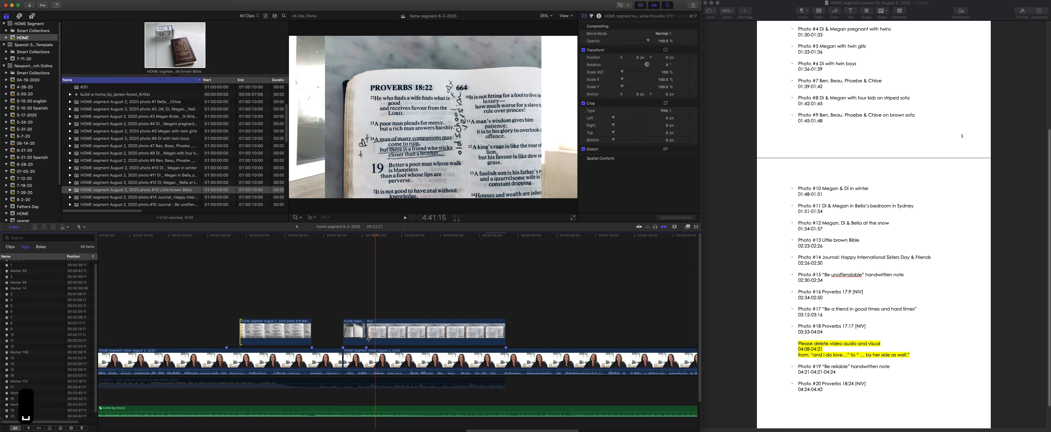
- Shift the cut between the "Be reliable" photo #19 and photo #20 to 4:41:05, closing any gap between them
drag(378, 234, 372, 240)
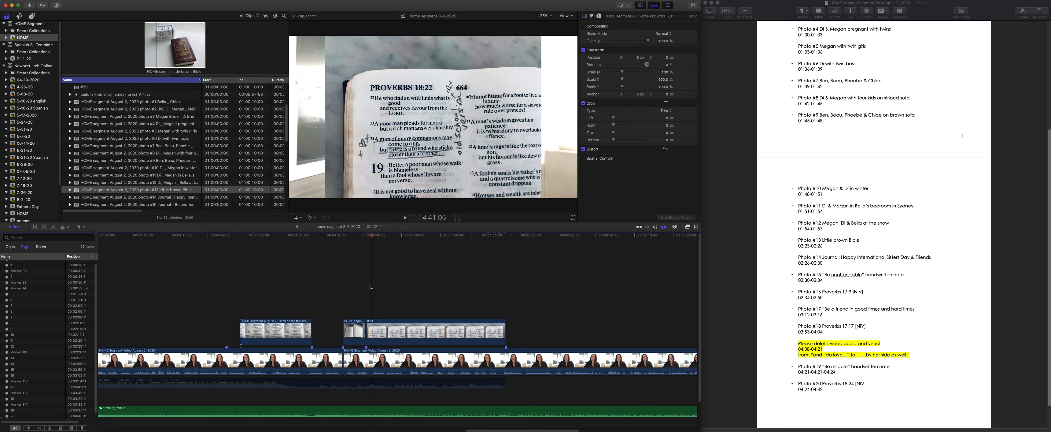
key(t)
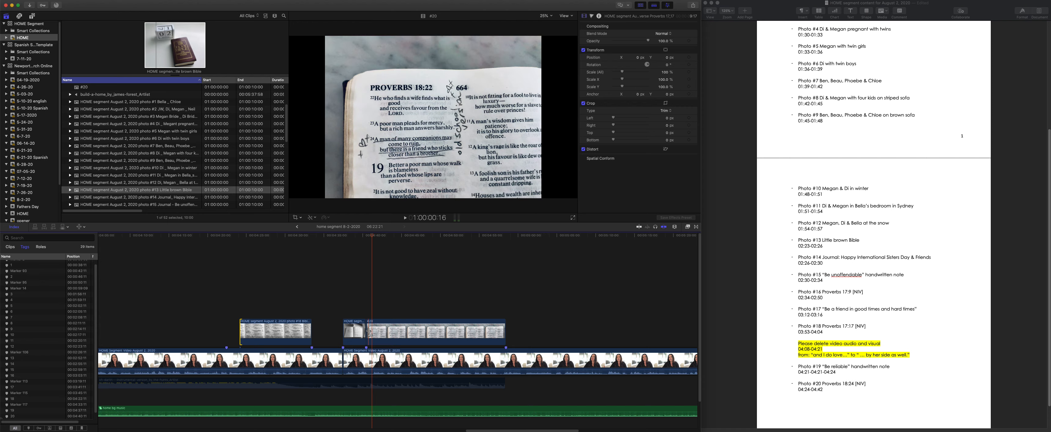
key(a)
key(a)
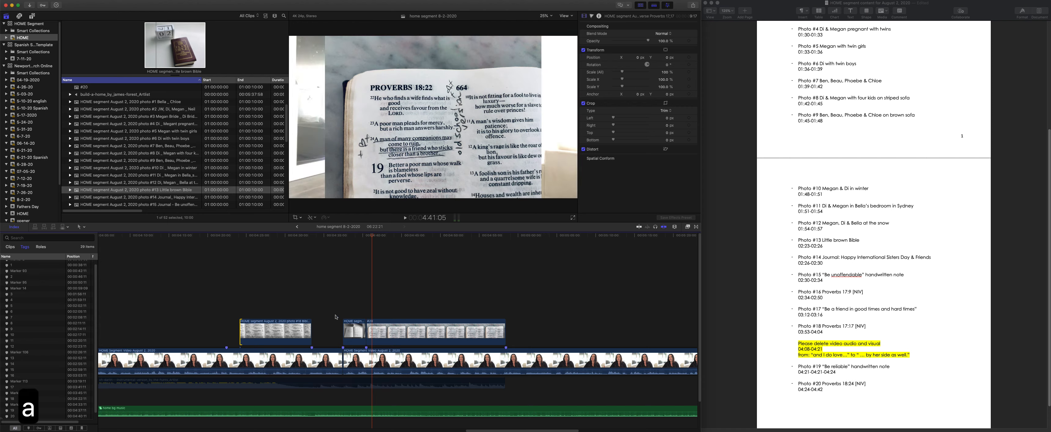
click(365, 332)
drag(365, 332, 374, 334)
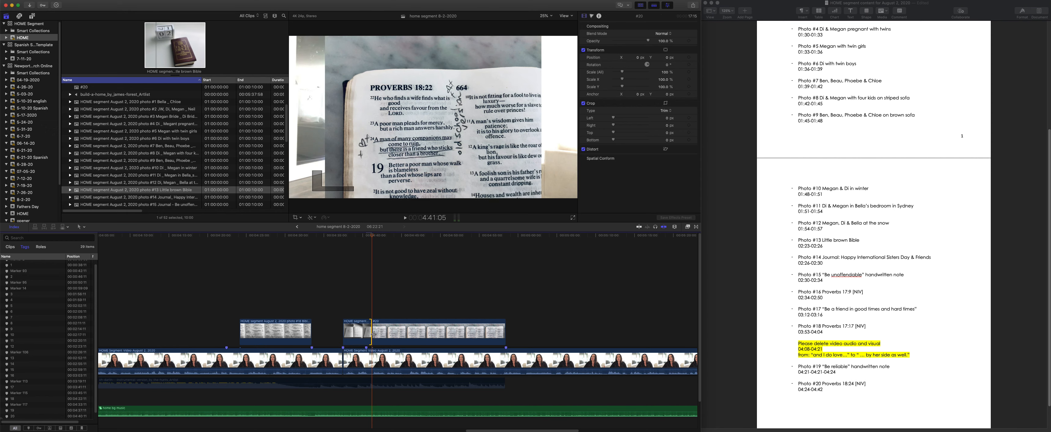
- Try the Trim tool on the cut between photos #19 and #20 and return to the Select tool
click(84, 227)
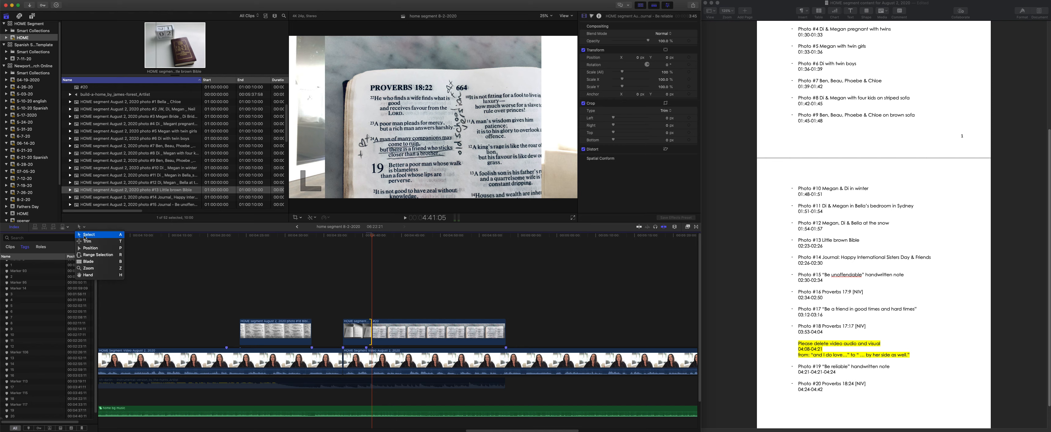
click(106, 241)
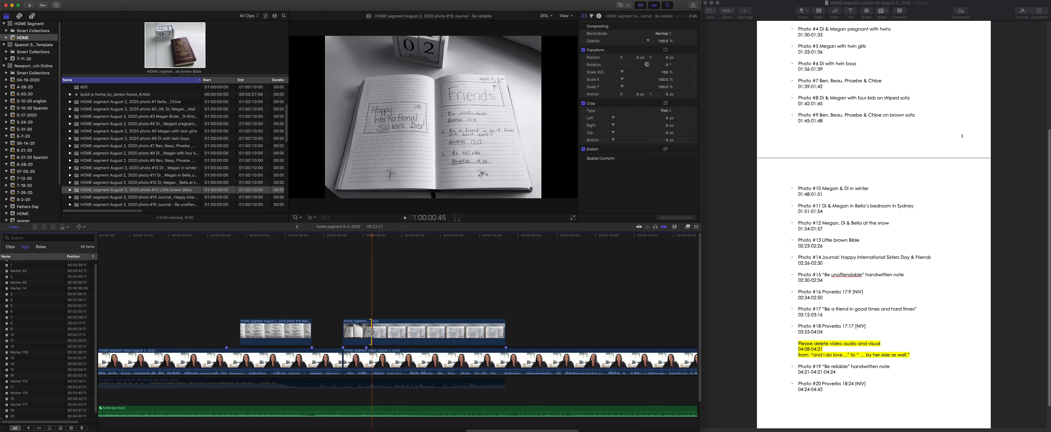
mouse_move(372, 329)
mouse_down()
mouse_move(358, 330)
mouse_move(415, 332)
mouse_move(372, 334)
mouse_up()
key(a)
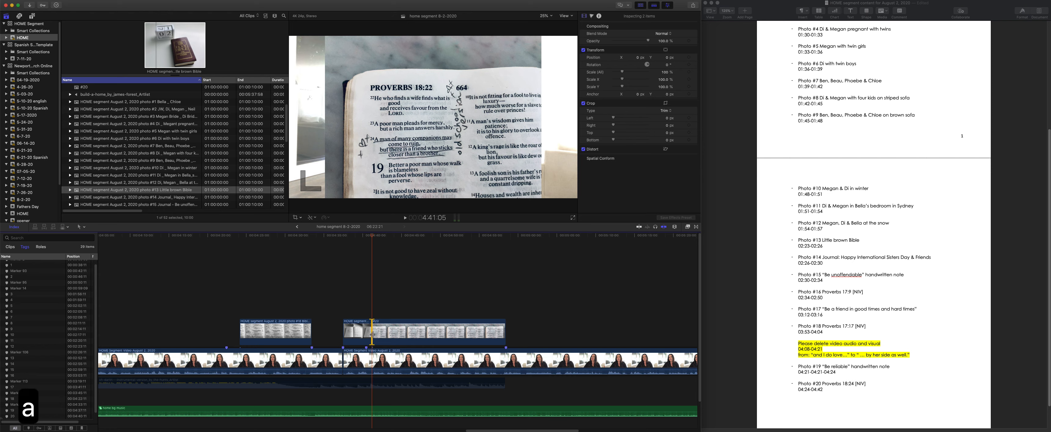
- Play the end of photo #20 and extend its end slightly past 4:58:15
key(space)
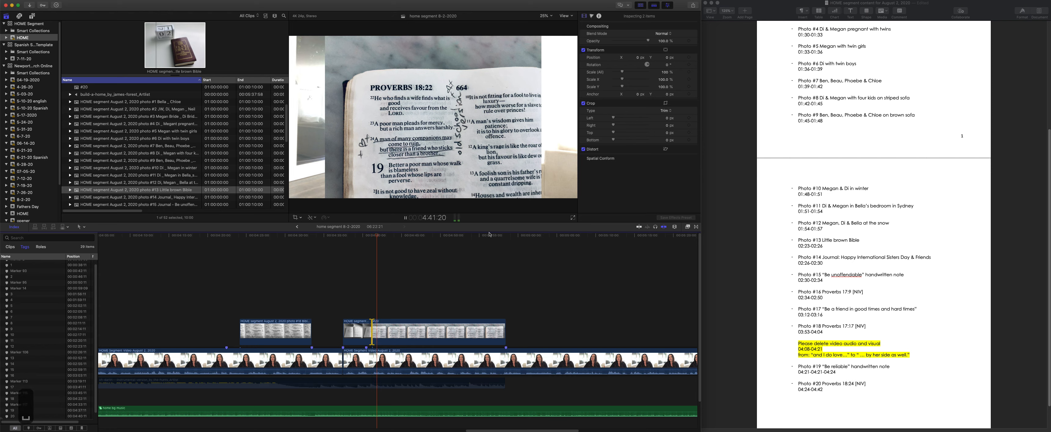
click(483, 236)
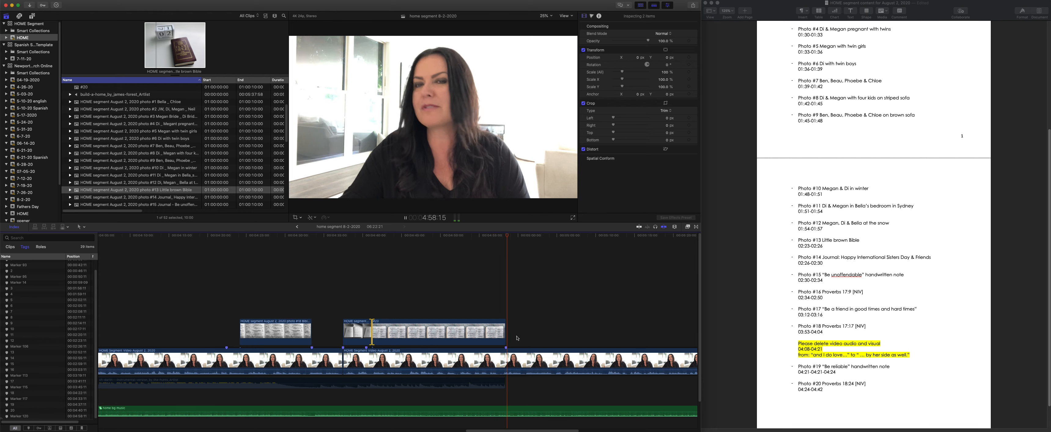
drag(506, 331, 511, 331)
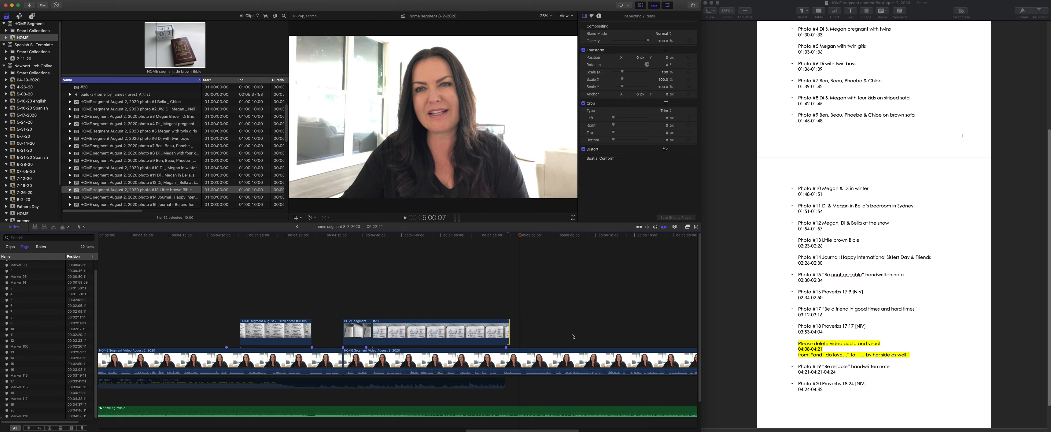
- Copy last week's puppy photo clip, which carries the Simple Border and Drop Shadow effects, near 58:22 in the timeline
scroll(571, 337, right, 7)
scroll(470, 339, left, 10)
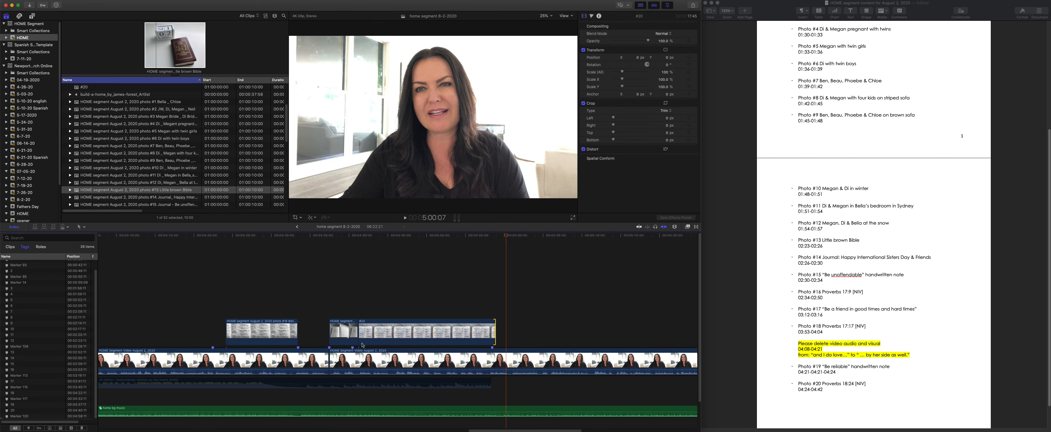
click(277, 276)
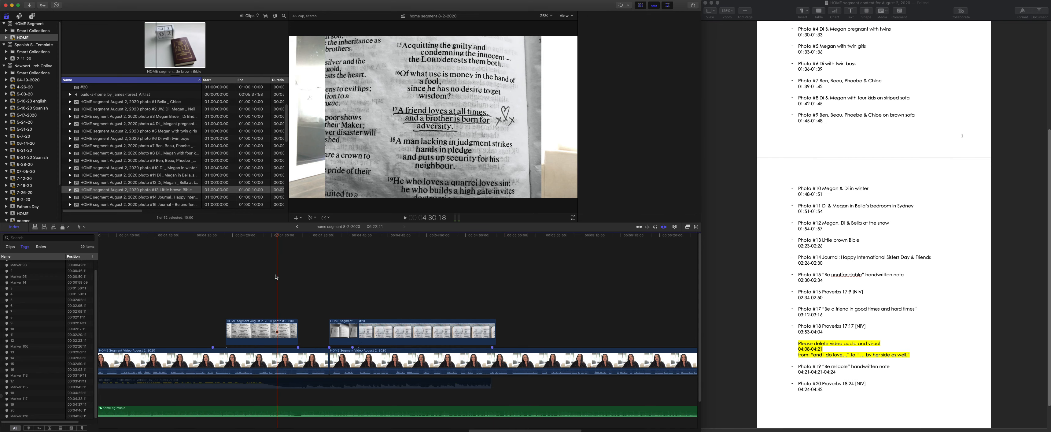
key(super+minus)
key(super+minus)
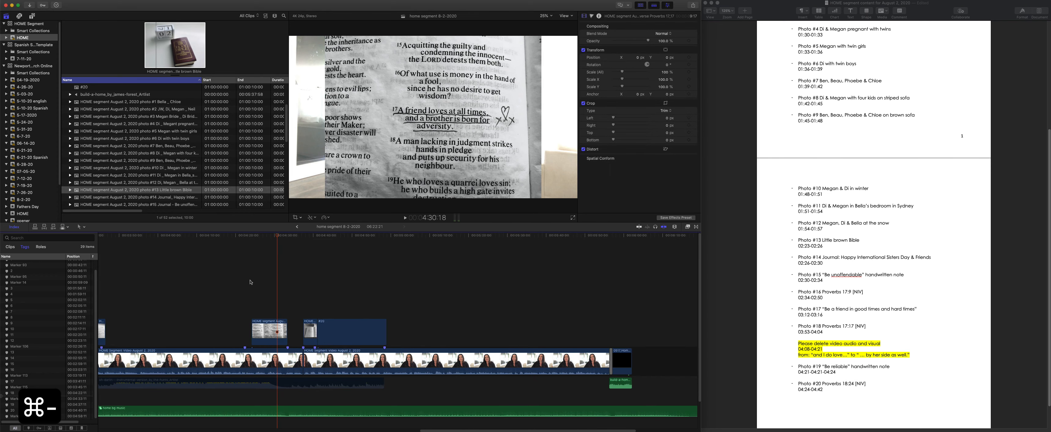
scroll(233, 291, left, 5)
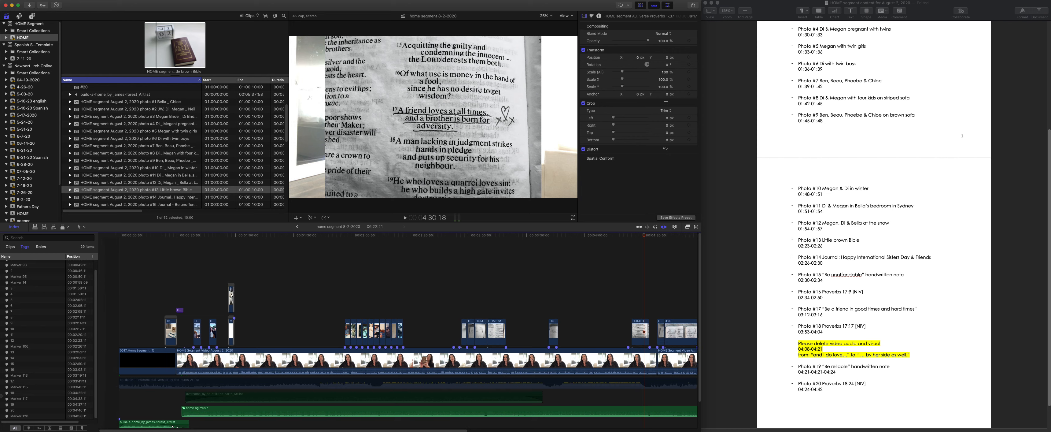
click(223, 318)
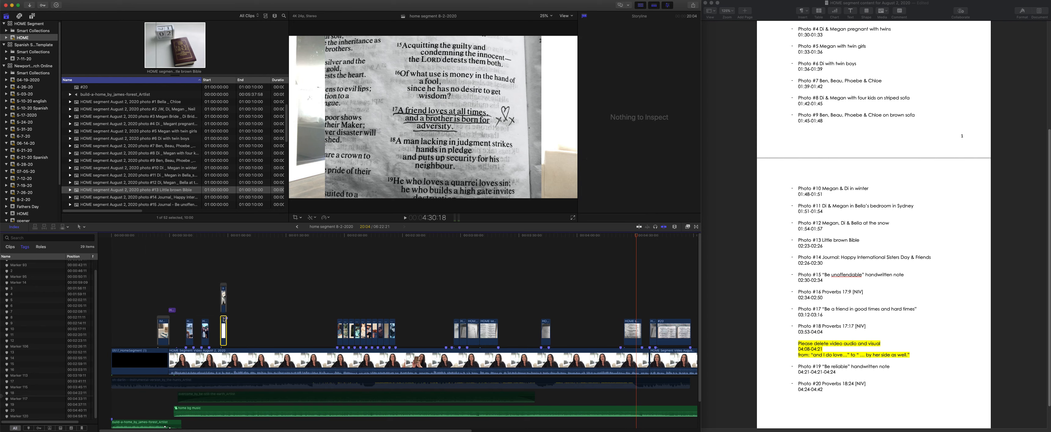
click(224, 299)
click(224, 291)
click(225, 236)
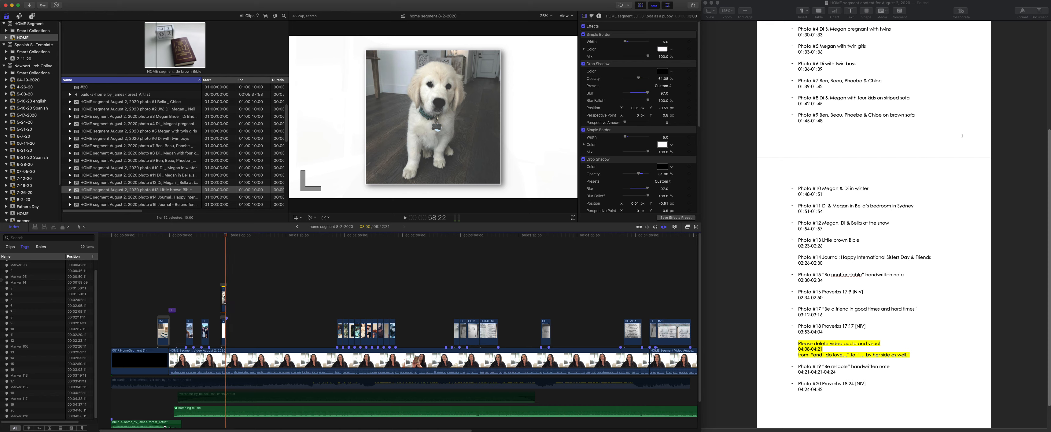
key(super+c)
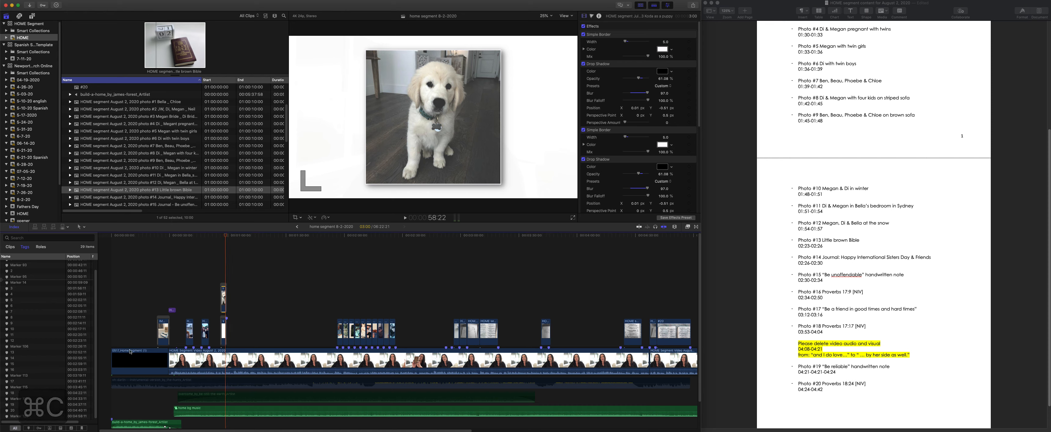
- Select all 20 new photo clips along the timeline, leaving out last week's puppy photo and its white background
drag(184, 310, 212, 342)
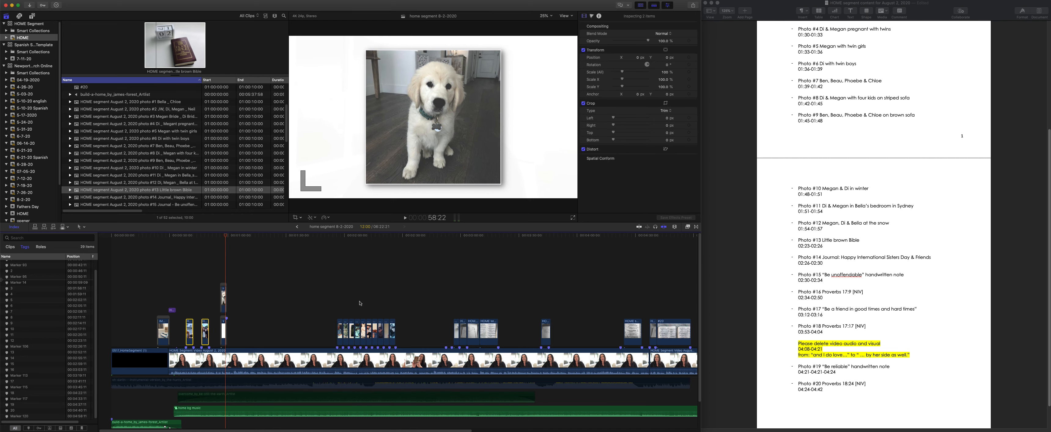
scroll(351, 304, right, 2)
drag(308, 304, 692, 335)
scroll(239, 339, right, 3)
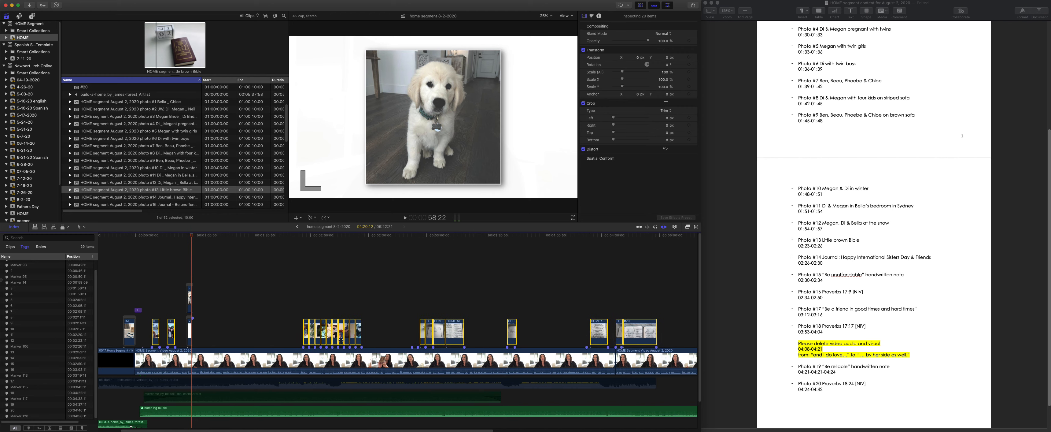
scroll(654, 343, right, 10)
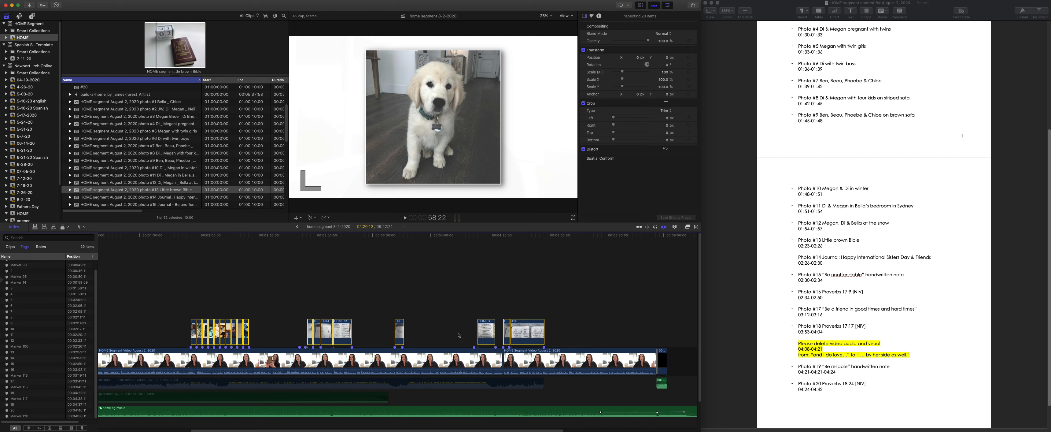
scroll(234, 338, left, 7)
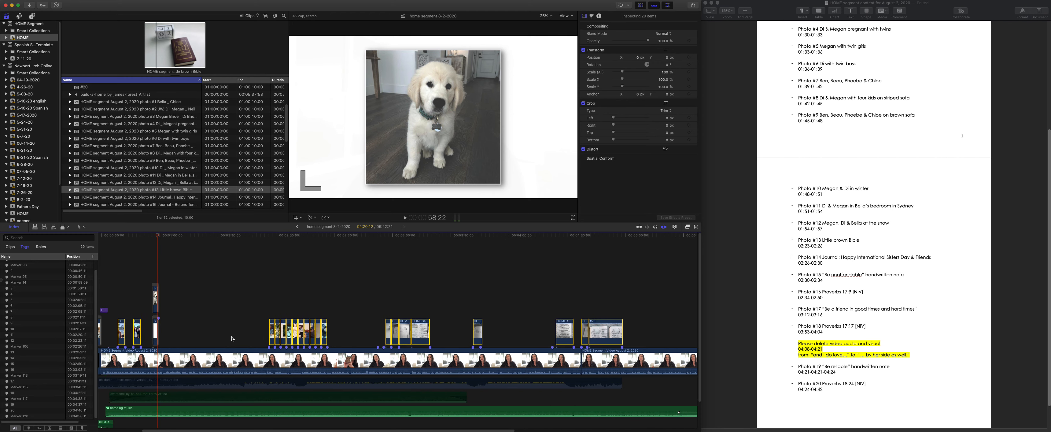
- Paste the puppy photo's Simple Border, Drop Shadow and Scale attributes onto the 20 selected photos, with keyframe timing stretched to fit
click(68, 1)
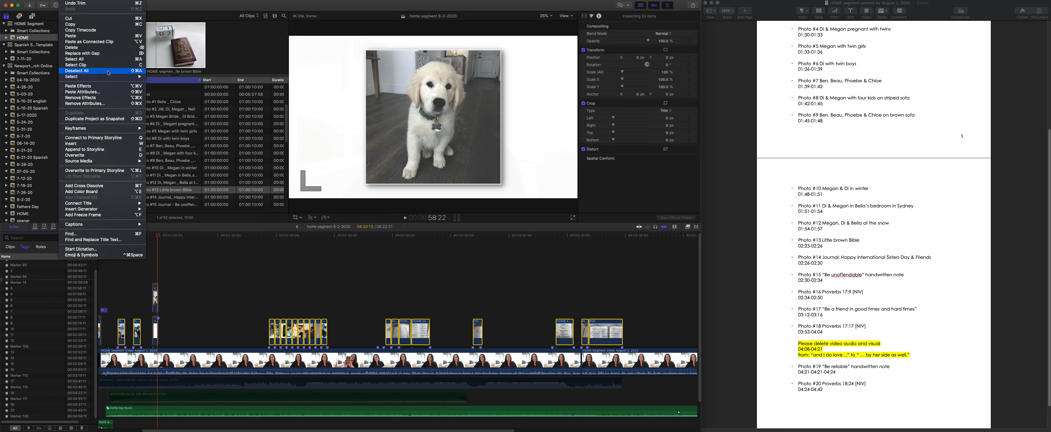
mouse_move(107, 79)
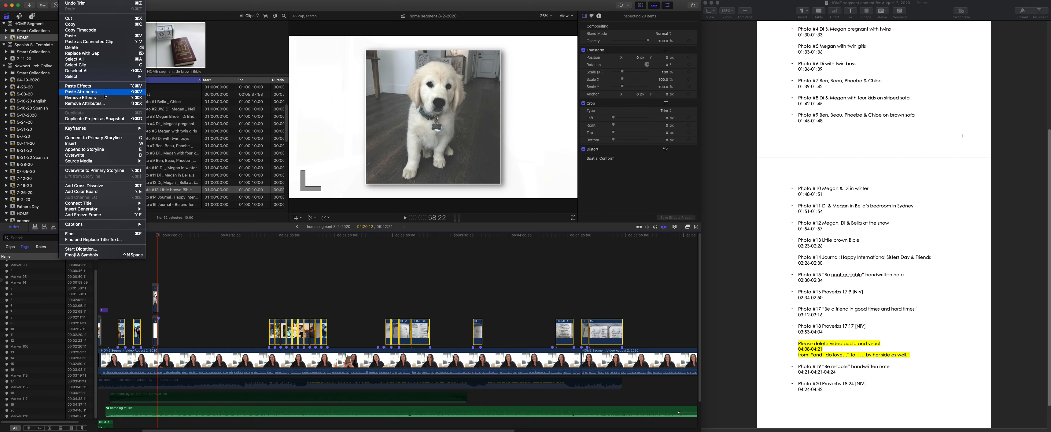
click(138, 93)
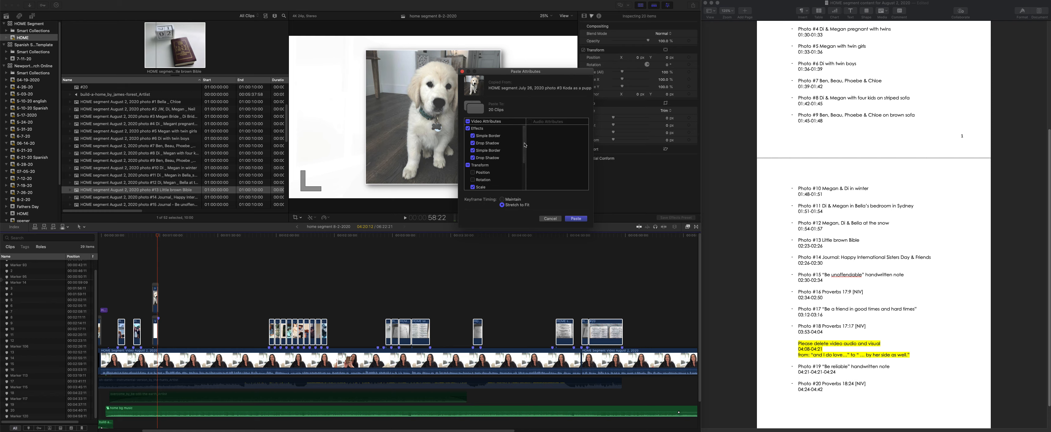
drag(524, 144, 522, 124)
drag(524, 148, 523, 175)
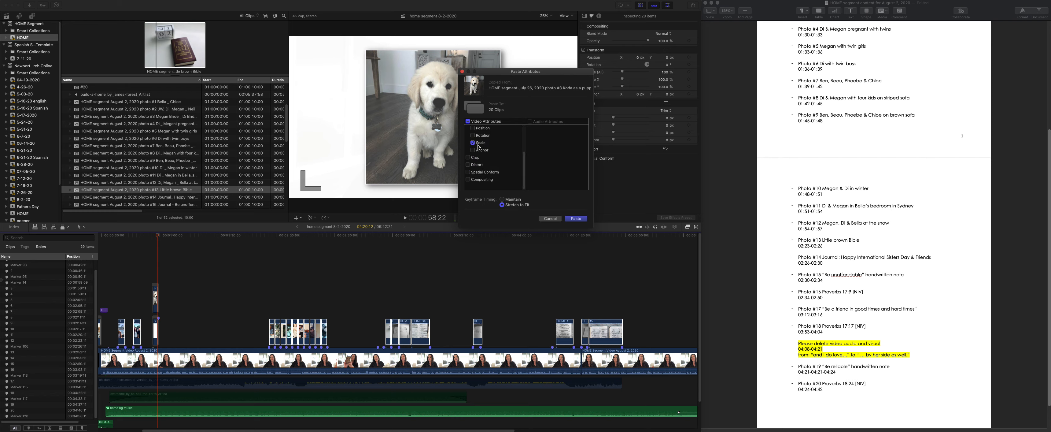
drag(524, 170, 563, 131)
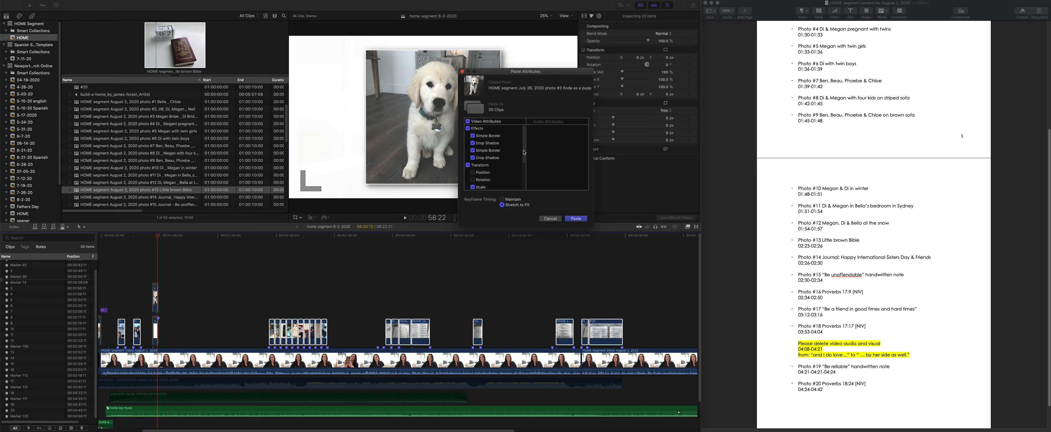
drag(524, 152, 525, 167)
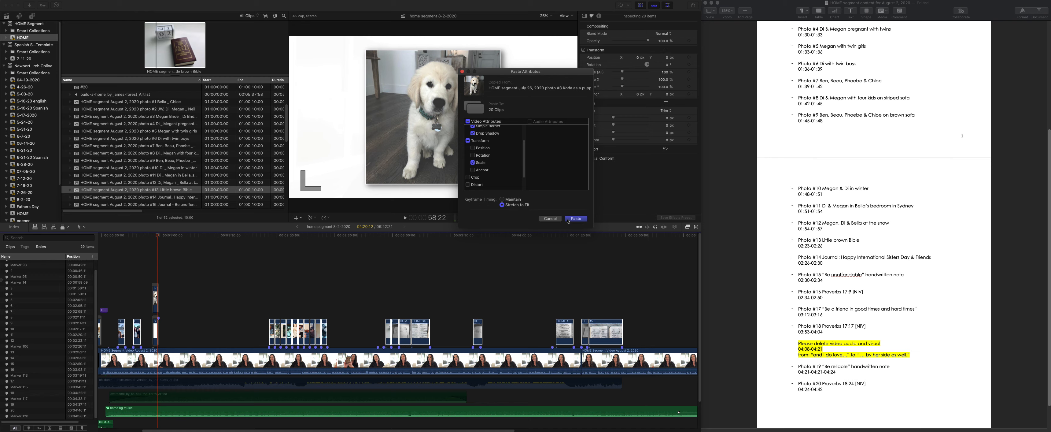
click(576, 219)
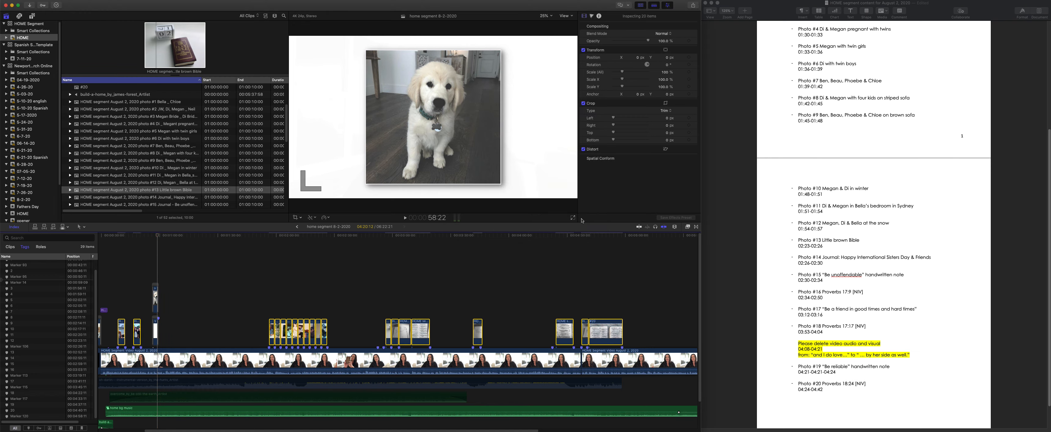
- Add cross dissolves to all 20 selected photo clips
mouse_move(294, 239)
mouse_down()
mouse_move(610, 269)
mouse_move(111, 292)
mouse_move(126, 291)
mouse_up()
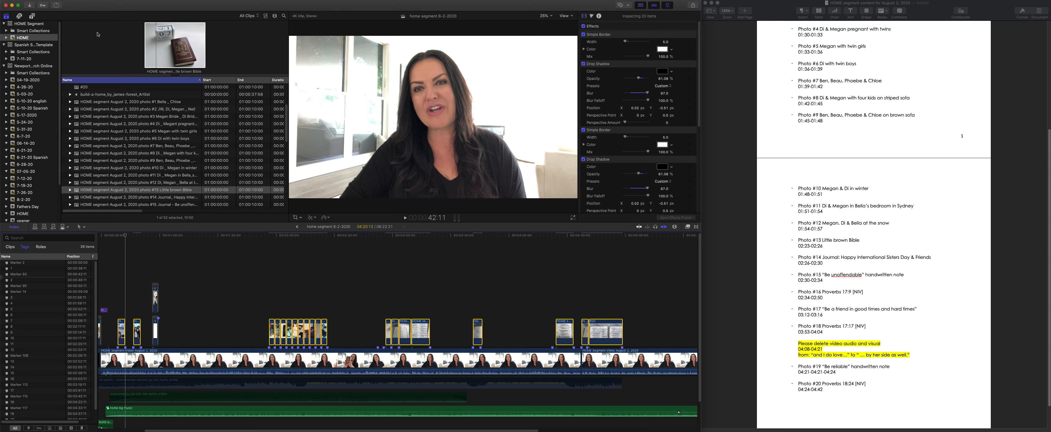
click(79, 0)
mouse_move(65, 0)
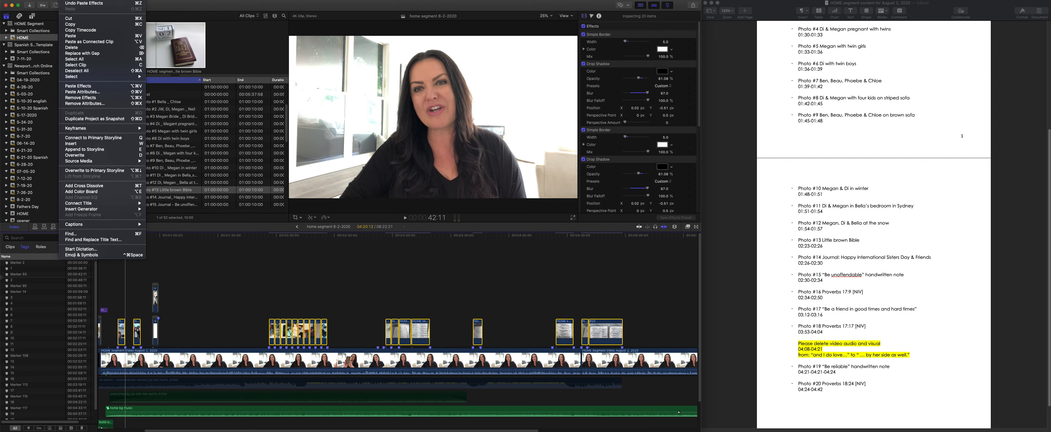
mouse_move(112, 211)
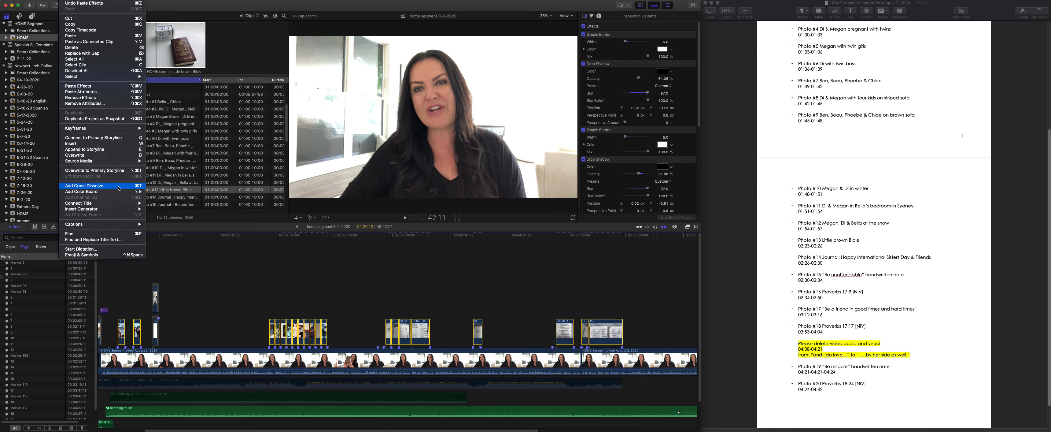
click(65, 0)
key(super+t)
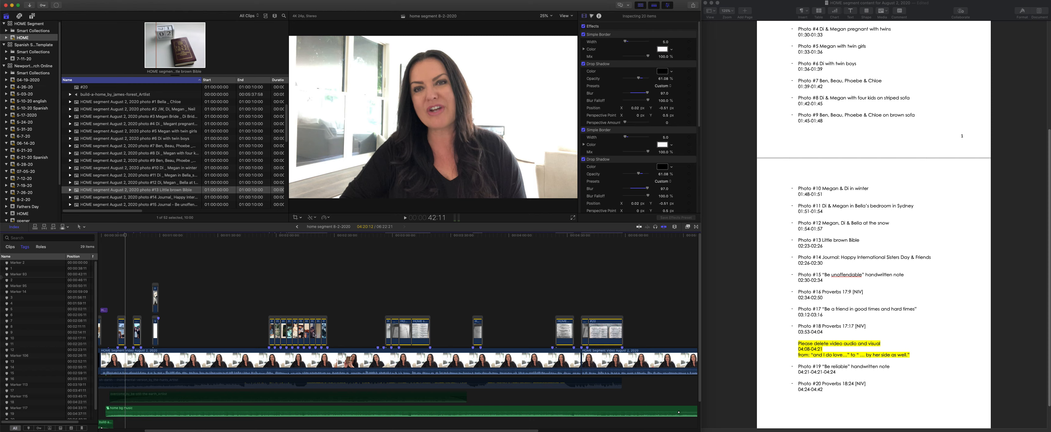
- Delete last week's puppy photo and copy the white background clip that was beneath it
click(147, 271)
click(155, 297)
key(BackSpace)
click(155, 319)
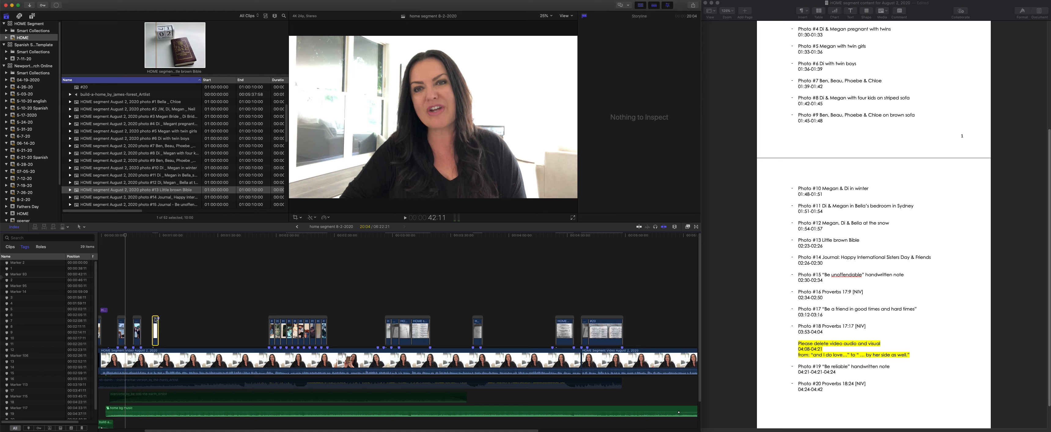
click(156, 333)
click(156, 319)
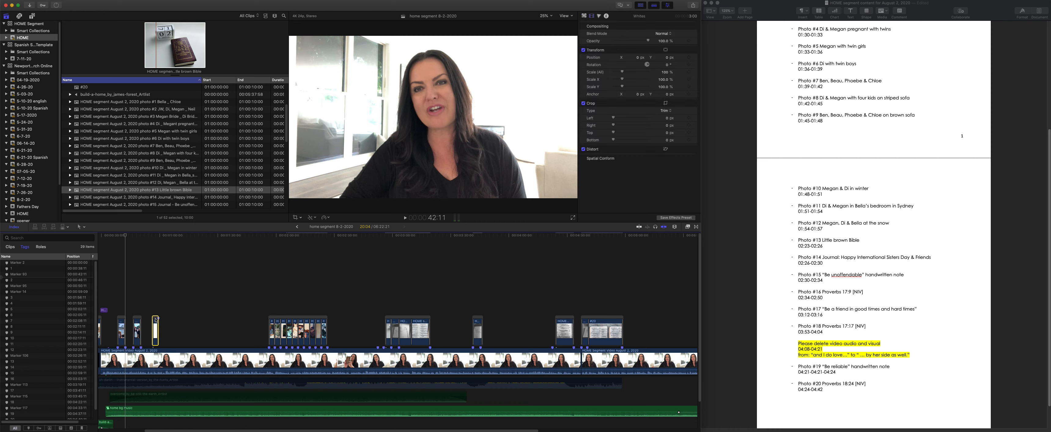
key(super+c)
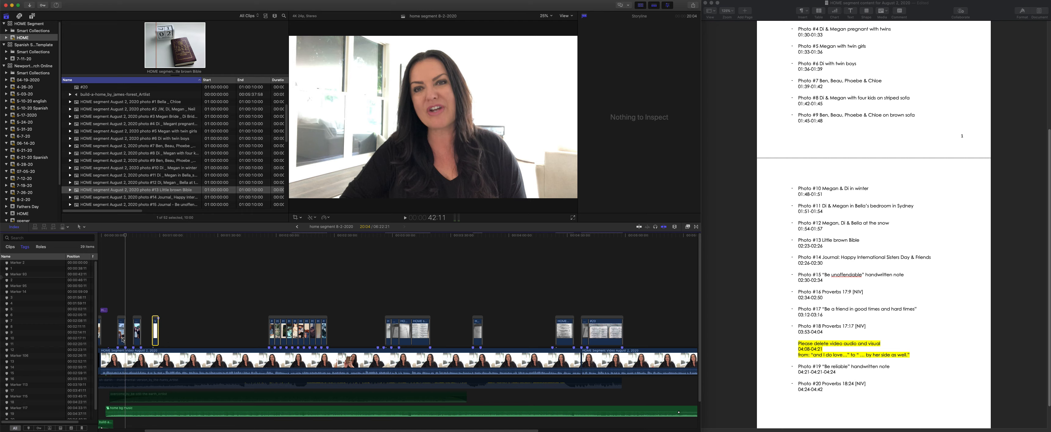
- Place the white background clip directly beneath photo #1, aligned with the photo's start
key(super+equal)
key(super+equal)
key(super+equal)
key(super+equal)
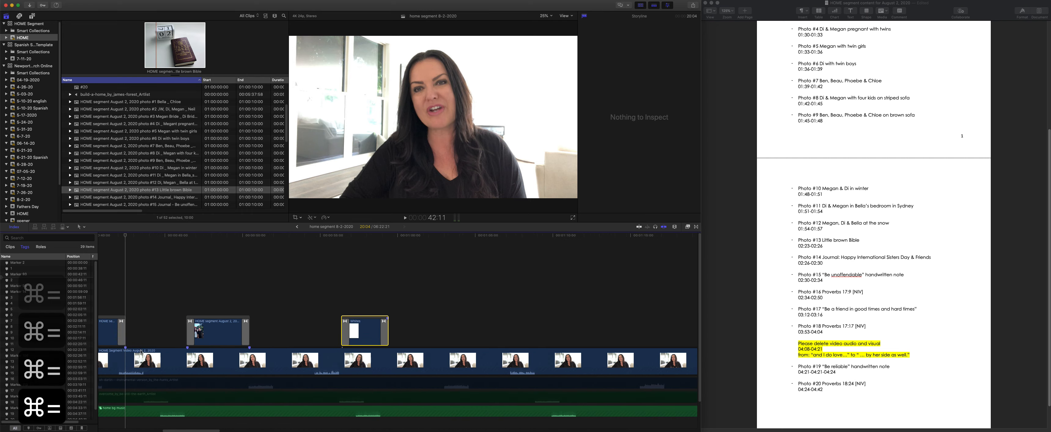
scroll(546, 344, left, 5)
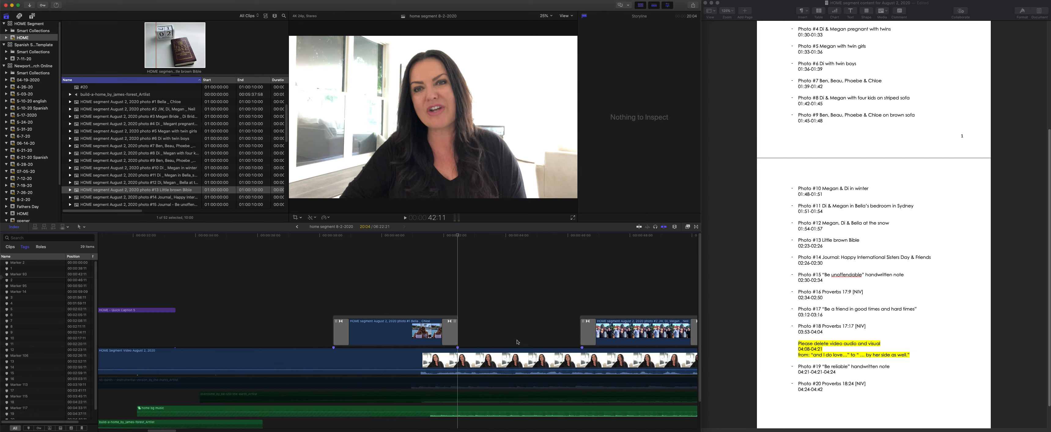
scroll(546, 344, right, 2)
drag(694, 318, 137, 320)
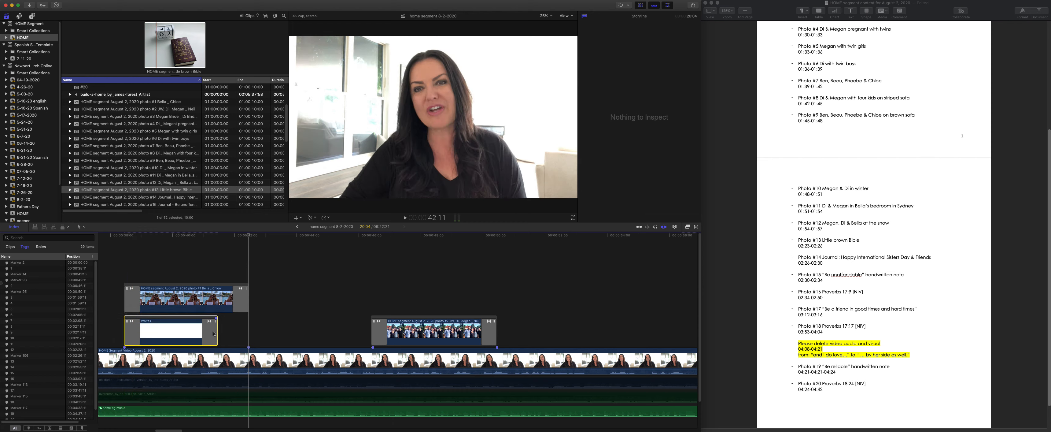
- Play photo #1 over the white background through its closing dissolve and return to 39:15
click(150, 239)
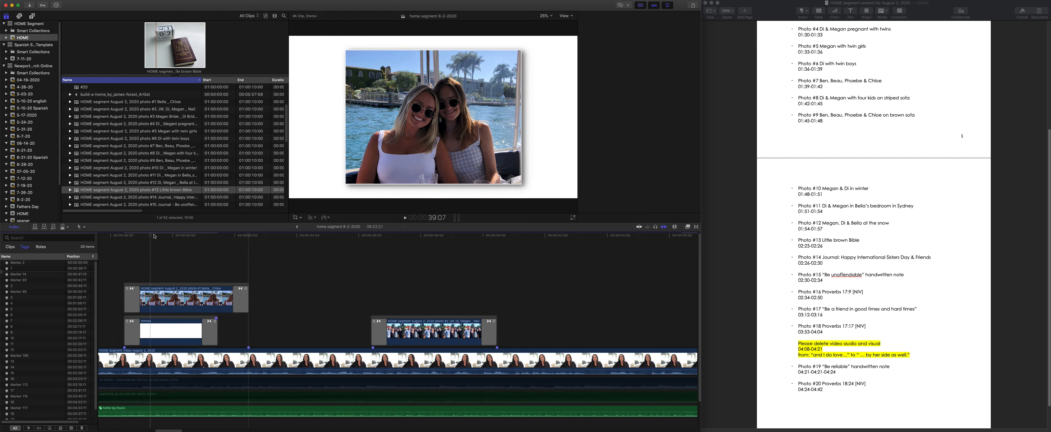
key(space)
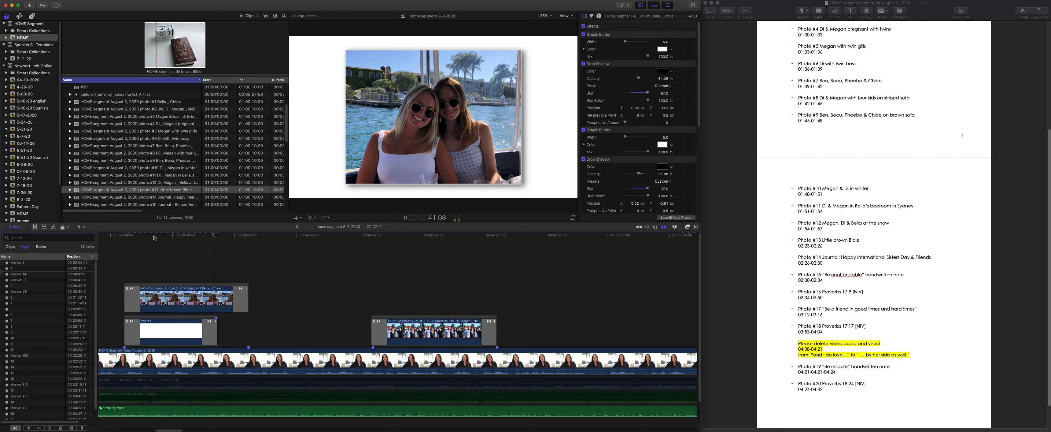
key(space)
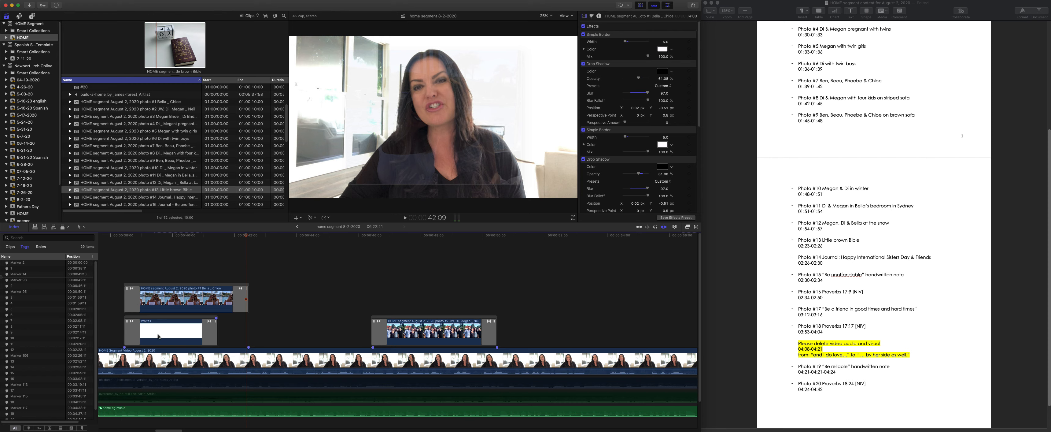
click(162, 236)
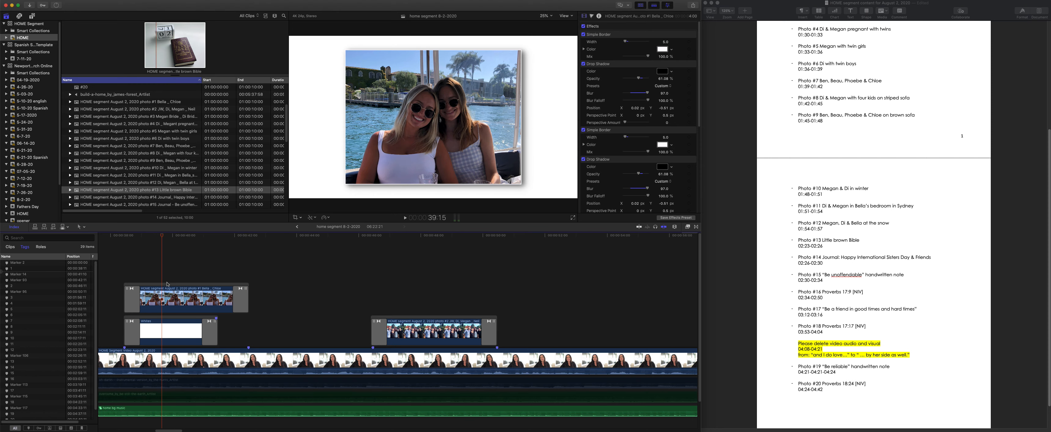
- Extend the white background's end with the Trim tool so that it ends together with photo #1
click(80, 227)
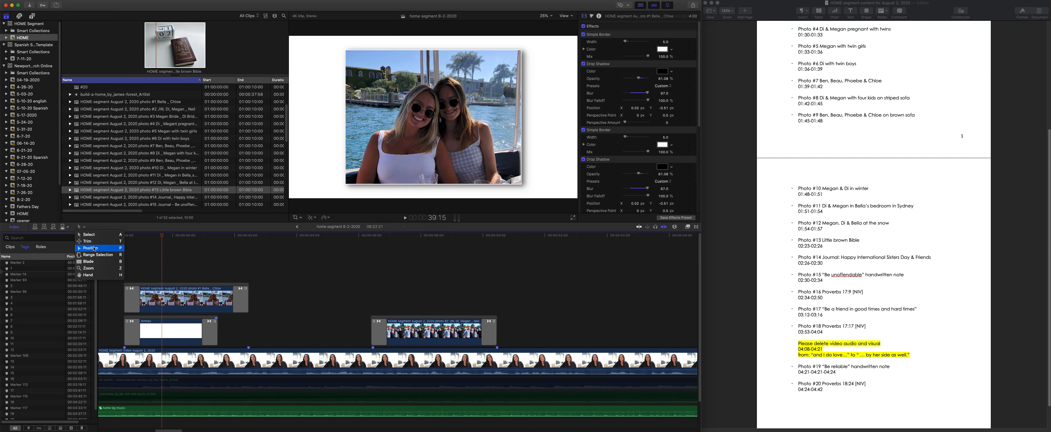
click(87, 242)
key(t)
click(212, 335)
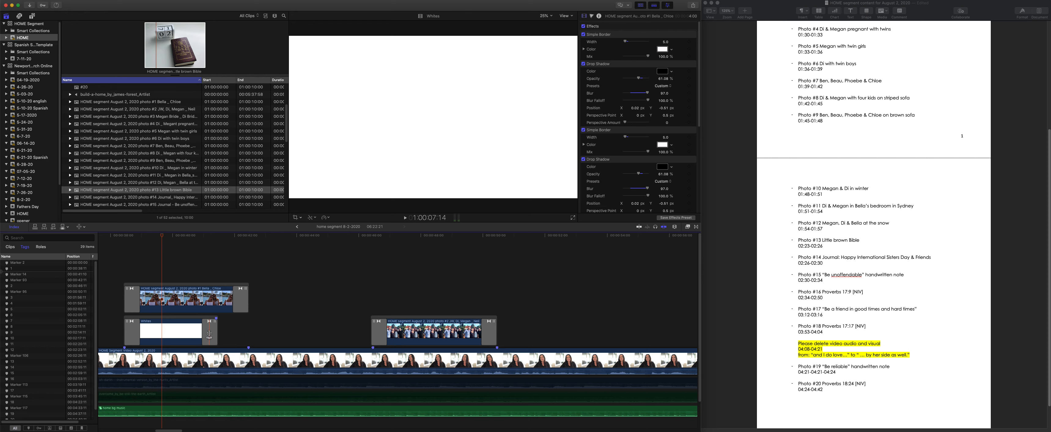
click(208, 333)
drag(209, 333, 239, 331)
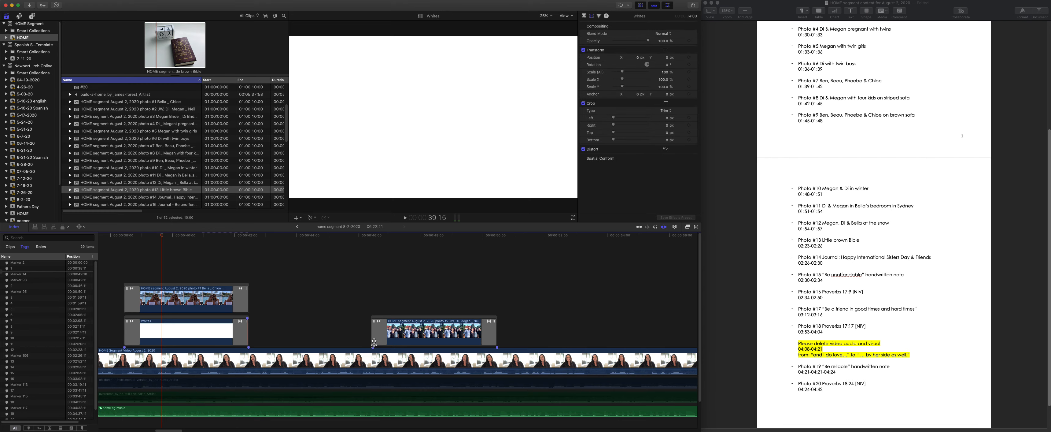
- Copy the white background from photo #1 and paste it above photo #2, aligned with the photo's start
key(a)
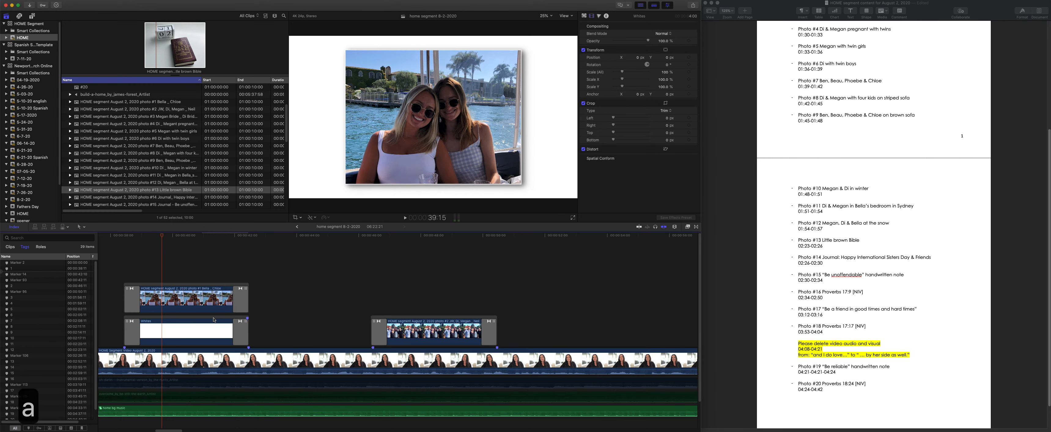
click(214, 319)
key(super+c)
click(367, 236)
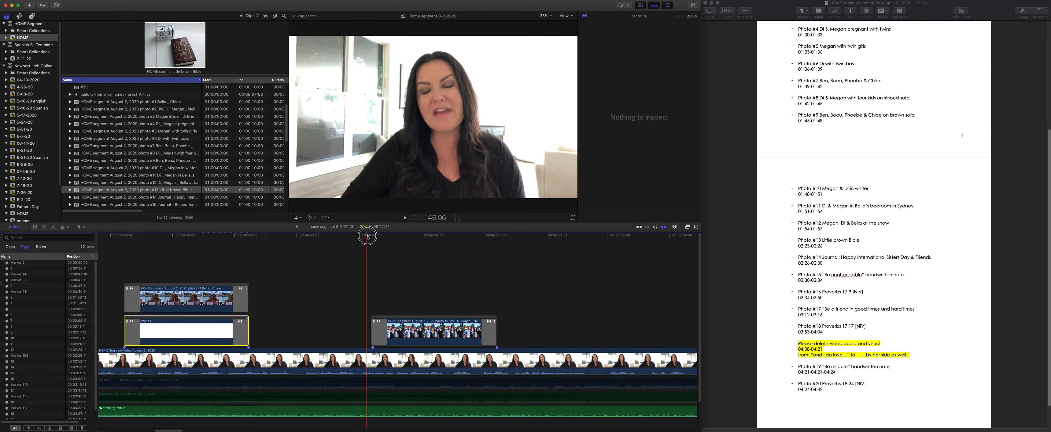
key(super+v)
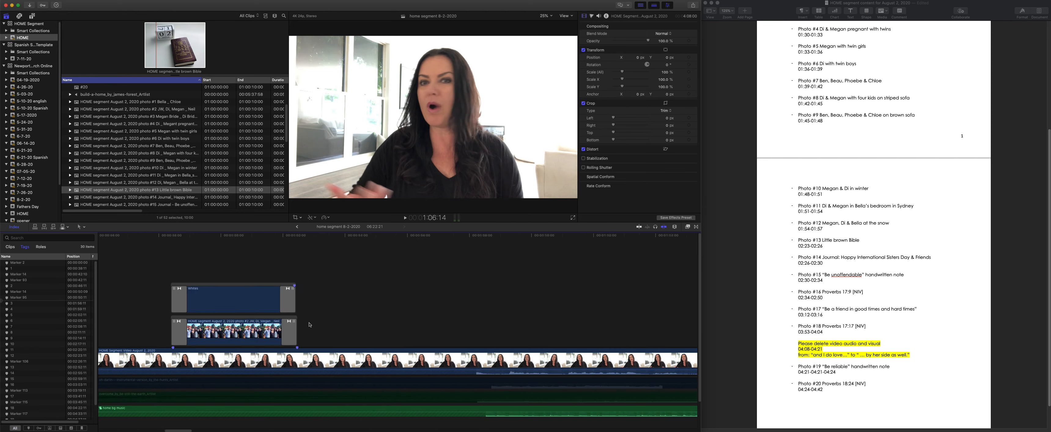
scroll(309, 324, right, 10)
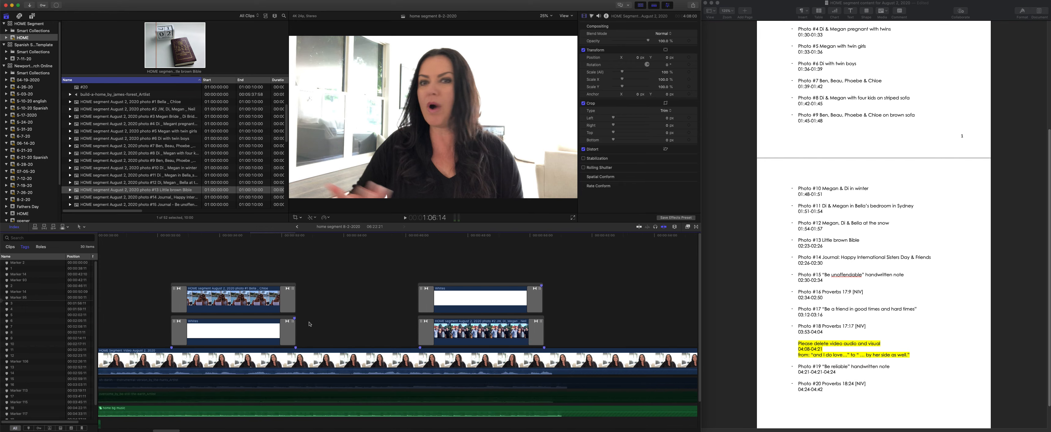
mouse_move(373, 285)
mouse_down()
mouse_move(373, 348)
mouse_move(374, 284)
mouse_up()
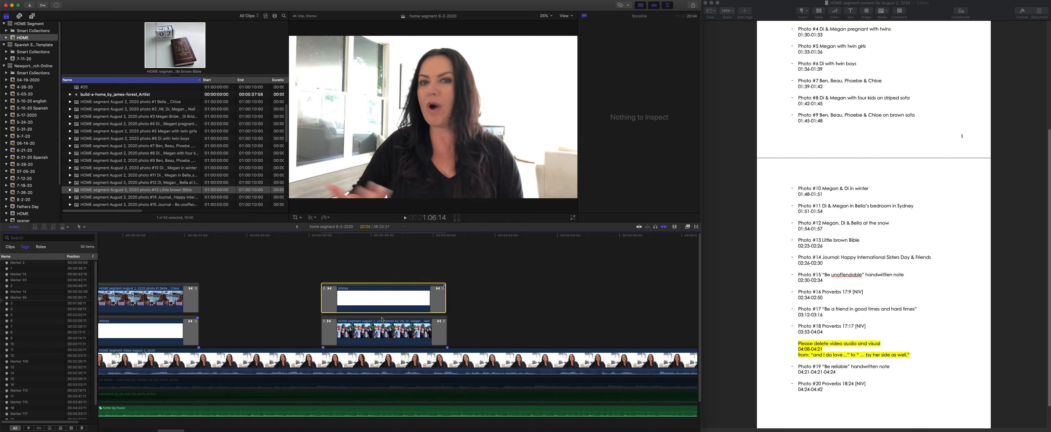
- Trim the pasted white background's end to match photo #2 and place it directly beneath the photo
key(t)
drag(441, 298, 411, 280)
key(a)
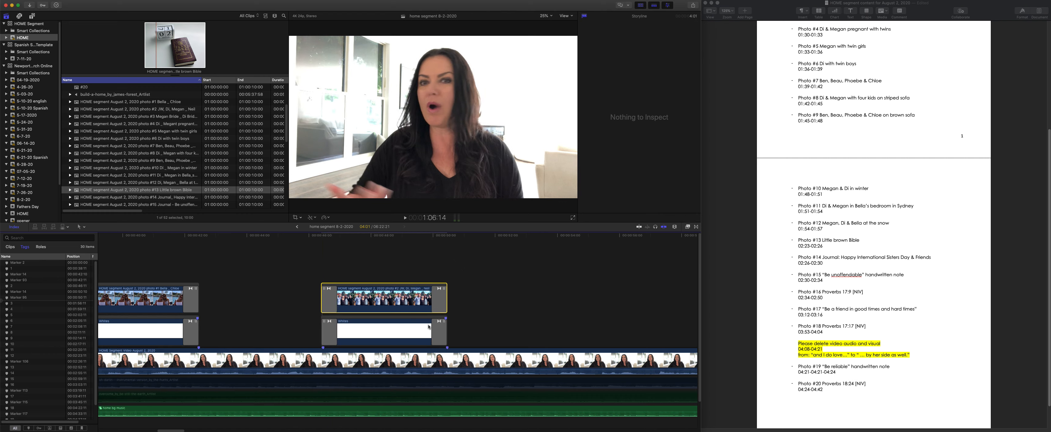
scroll(428, 326, right, 5)
scroll(408, 335, left, 5)
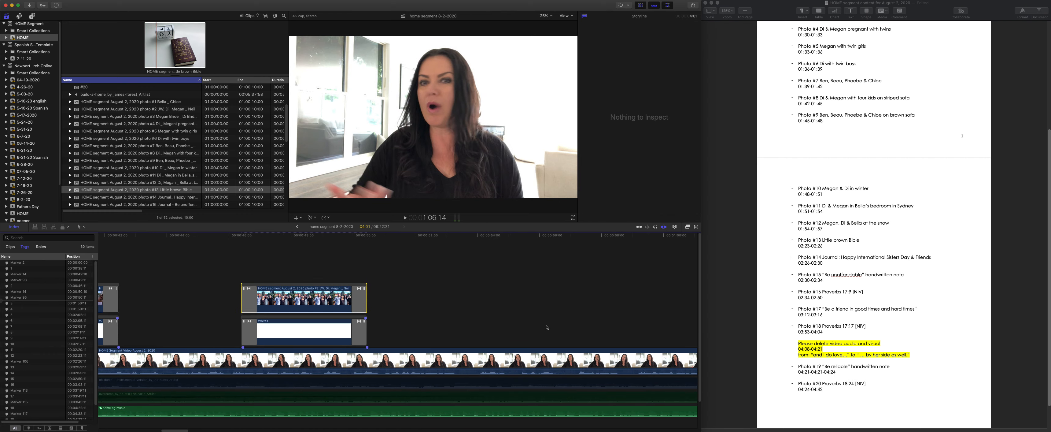
scroll(286, 326, right, 2)
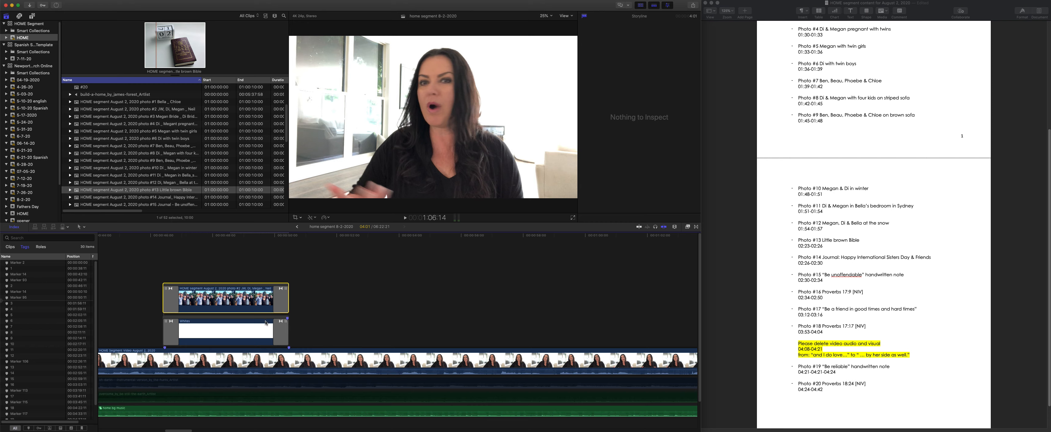
- Duplicate photo #2's white background to the start of the photo #3 to #12 group
key(super+minus)
key(super+minus)
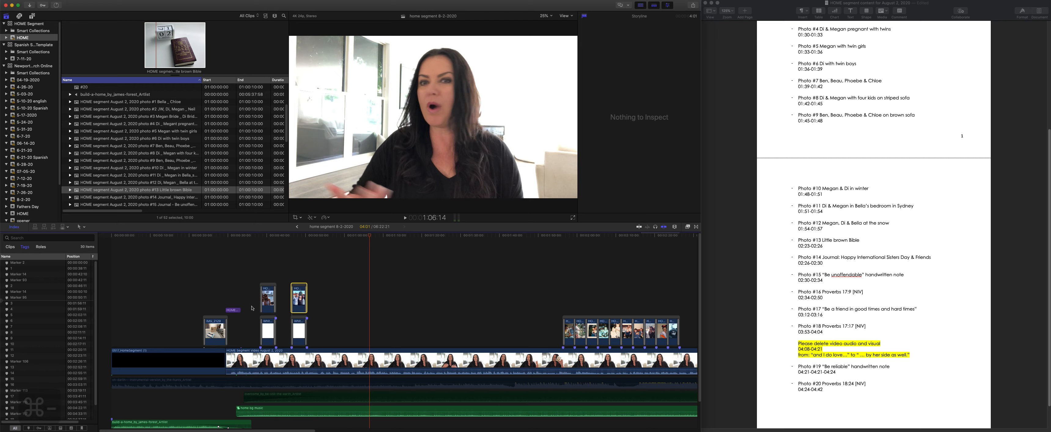
click(299, 318)
scroll(299, 318, right, 5)
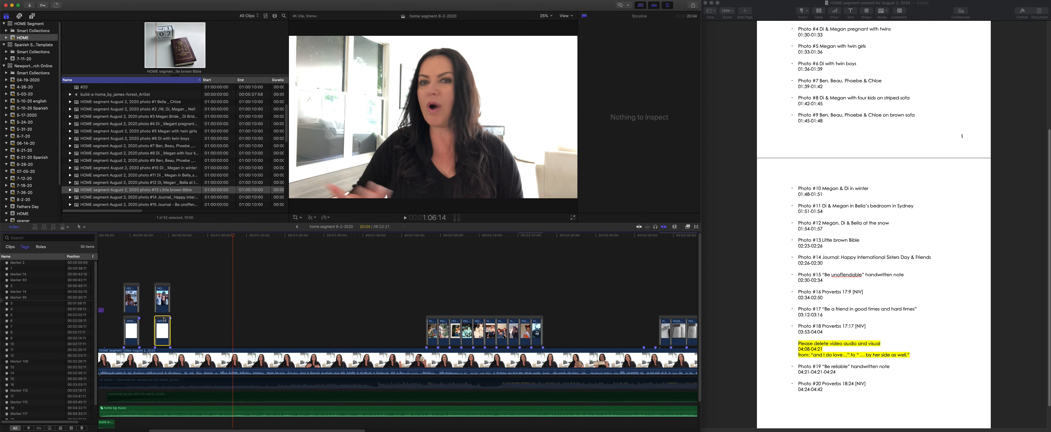
mouse_move(164, 319)
mouse_down()
mouse_move(281, 307)
mouse_move(426, 331)
mouse_move(418, 285)
mouse_move(435, 285)
mouse_up()
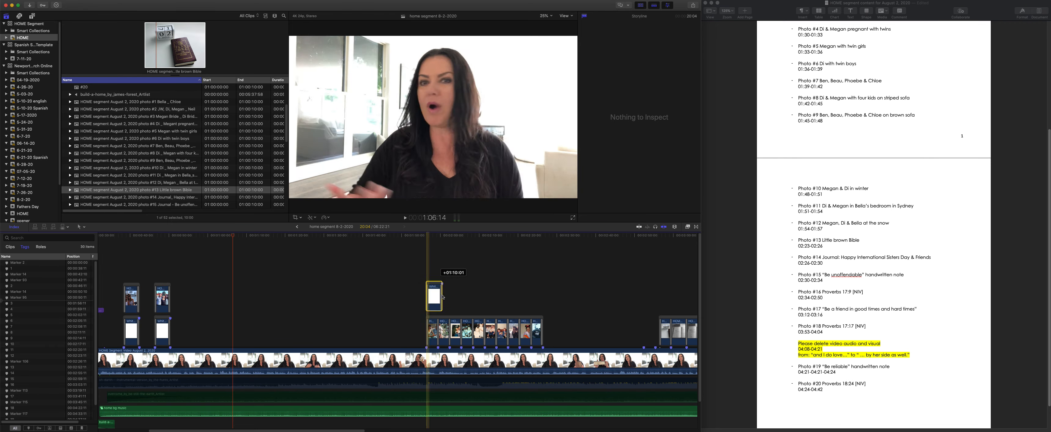
- Extend the duplicated white background to the end of photo #12 and move the photo #3 to #12 group above it
key(t)
drag(441, 301, 507, 280)
key(a)
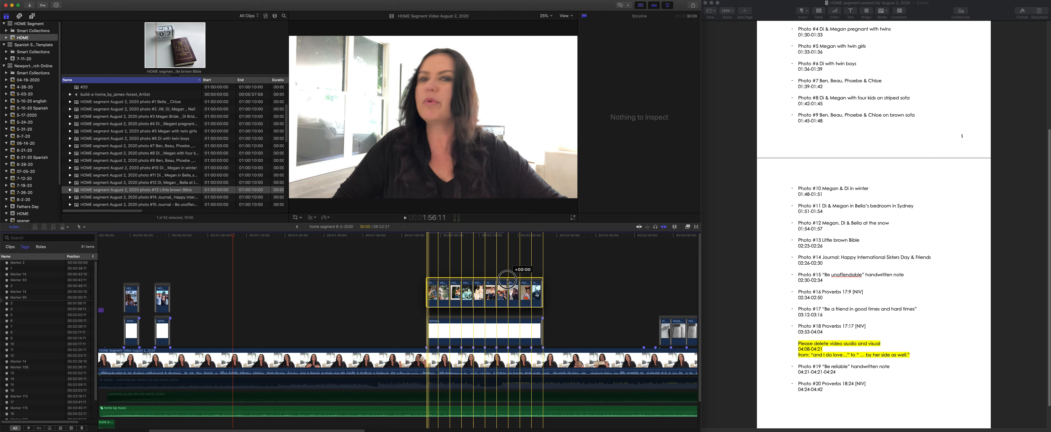
drag(507, 280, 508, 281)
- Duplicate the long white background to photos #13 to #16, trim its end to match photo #16, and place it beneath them
scroll(527, 341, right, 3)
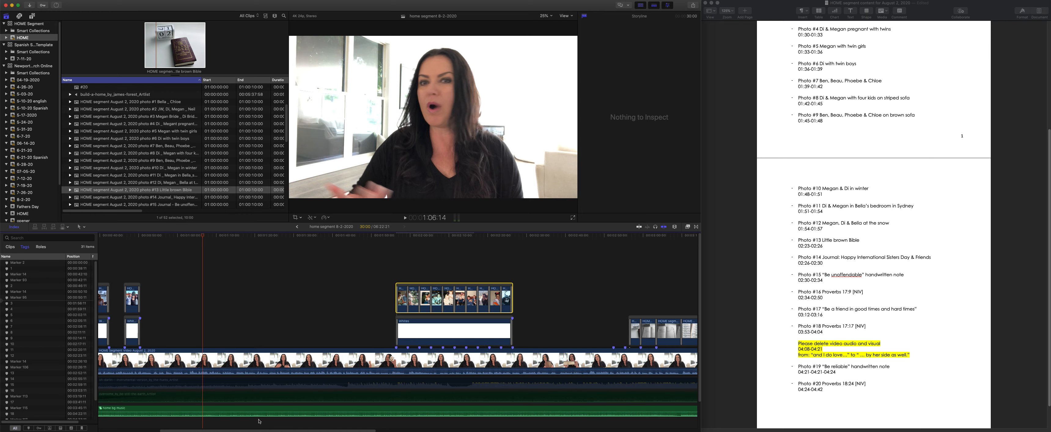
scroll(233, 362, right, 10)
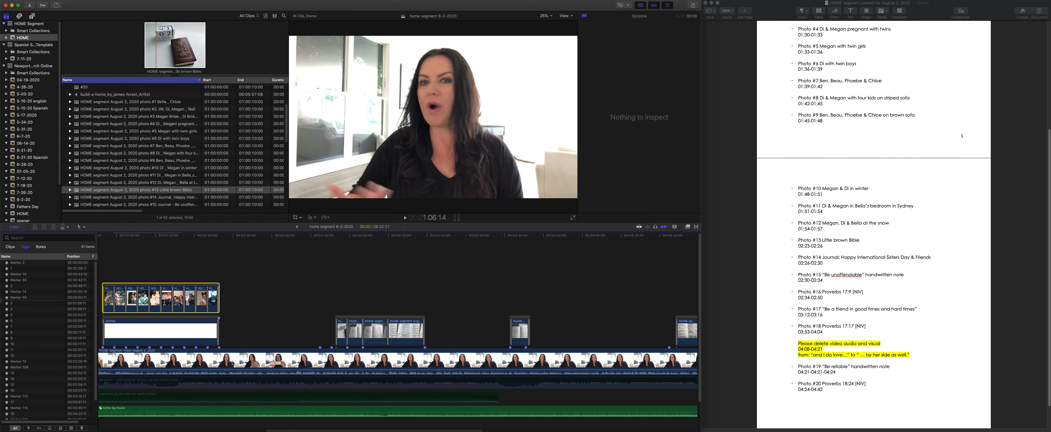
mouse_move(176, 321)
mouse_down()
mouse_move(417, 275)
mouse_move(410, 282)
mouse_up()
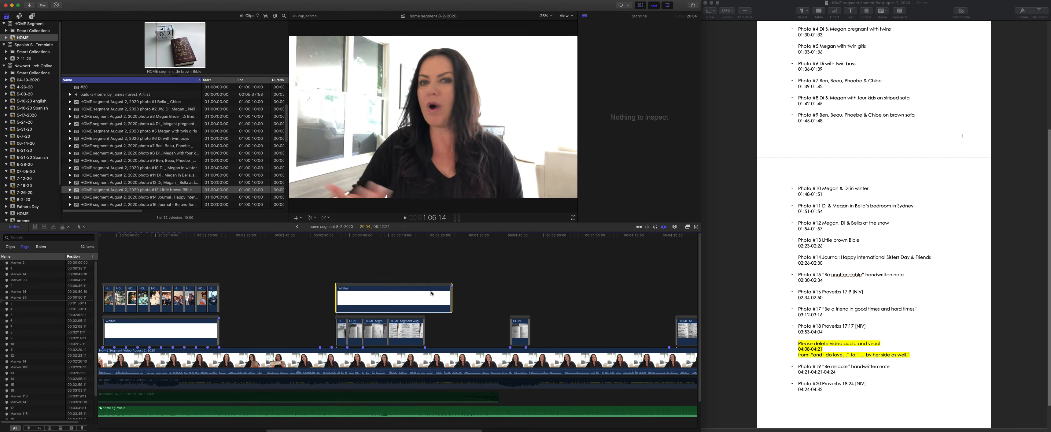
key(t)
click(451, 297)
drag(450, 297, 424, 297)
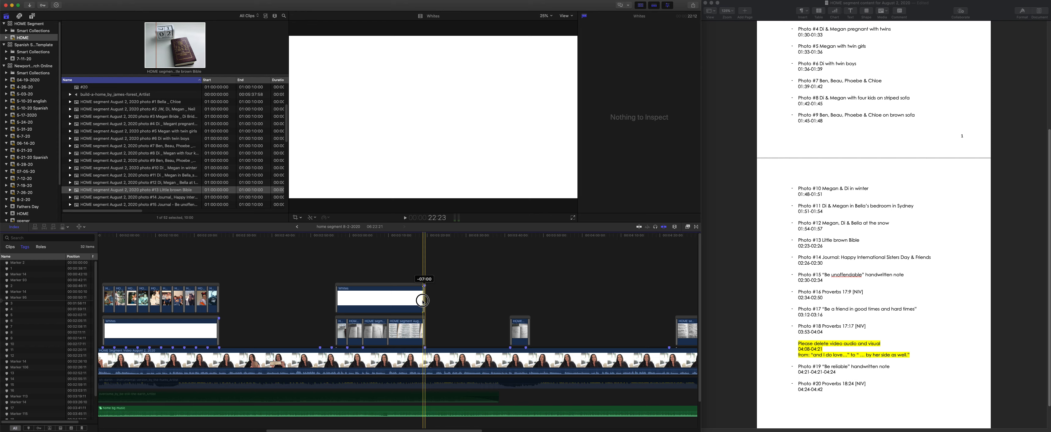
key(a)
drag(415, 317, 410, 286)
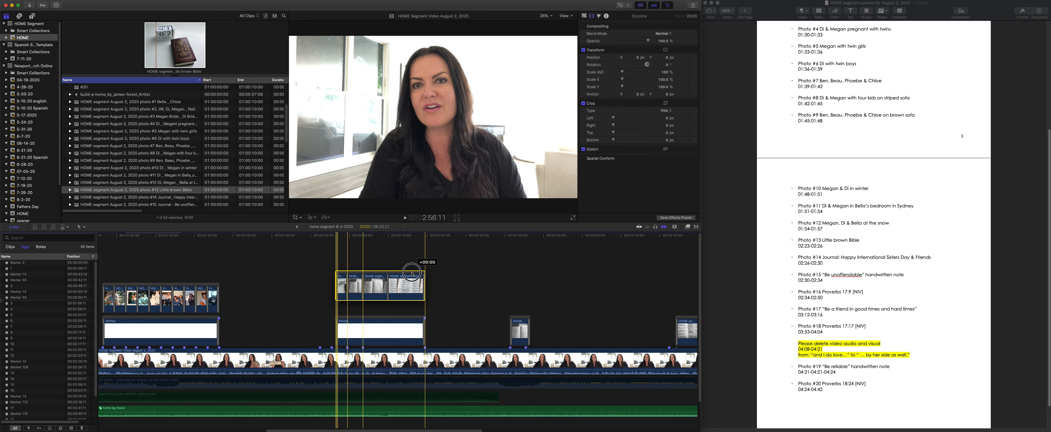
- Duplicate the white background to photo #17, cut off and delete the excess at the photo's end, and move the photo above it
click(406, 319)
drag(406, 319, 581, 277)
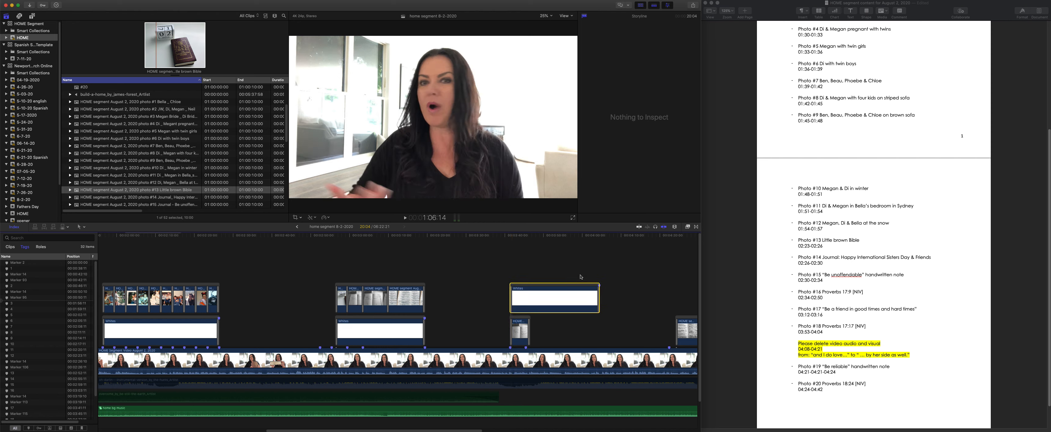
key(t)
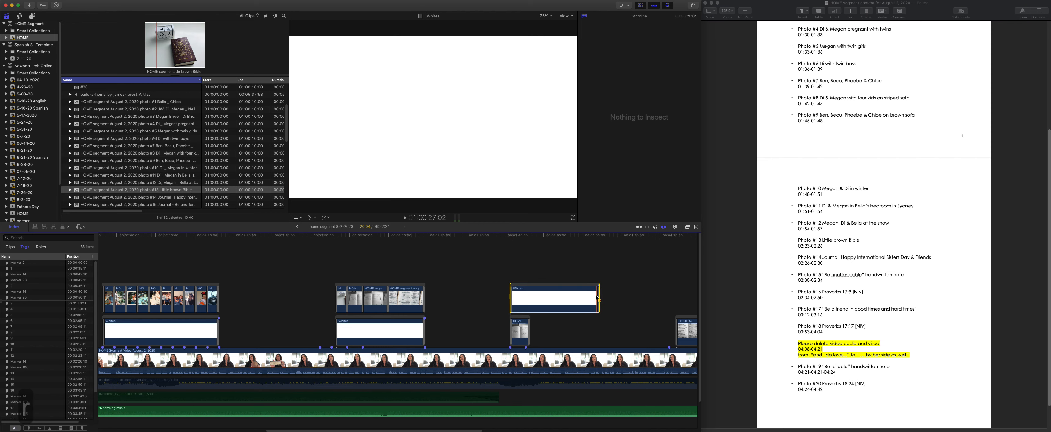
key(b)
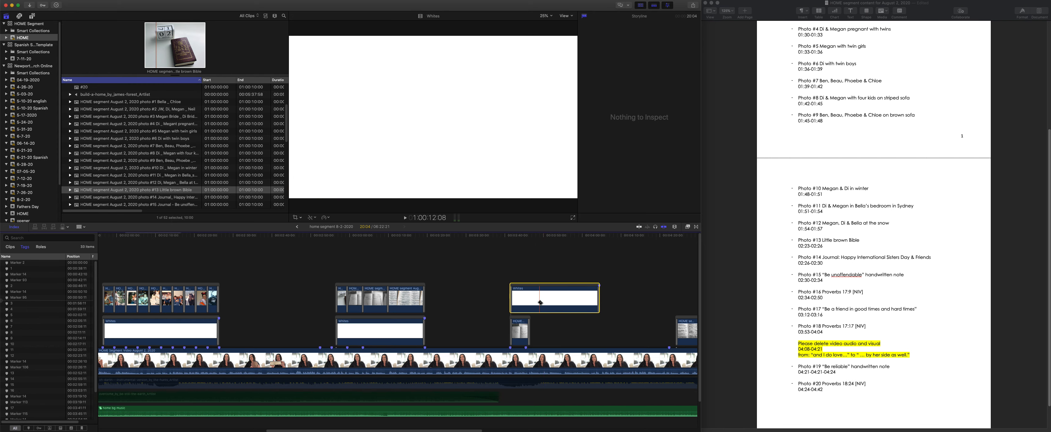
click(531, 304)
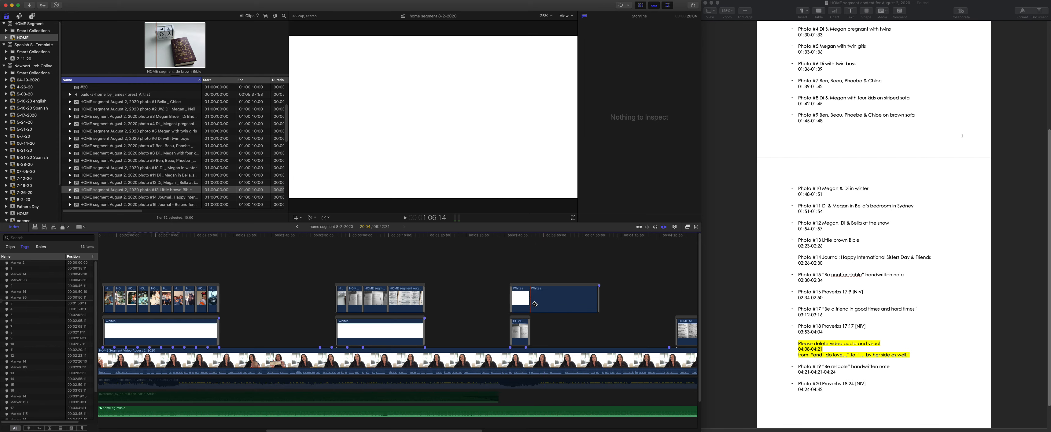
key(a)
click(545, 301)
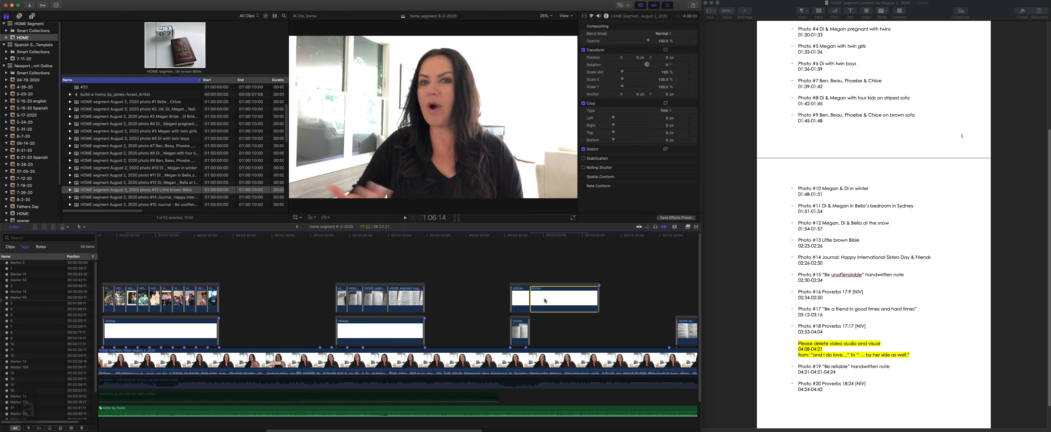
key(BackSpace)
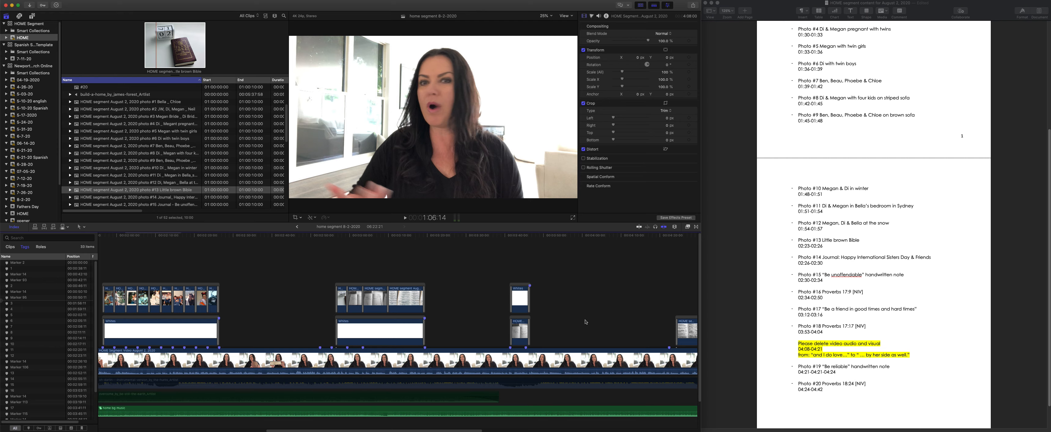
scroll(573, 317, right, 5)
drag(309, 320, 309, 282)
- Add white background copies over photo #18 and over photos #19 and #20, trimming each to match its photos' length
drag(303, 319, 596, 297)
key(t)
key(a)
click(498, 283)
key(t)
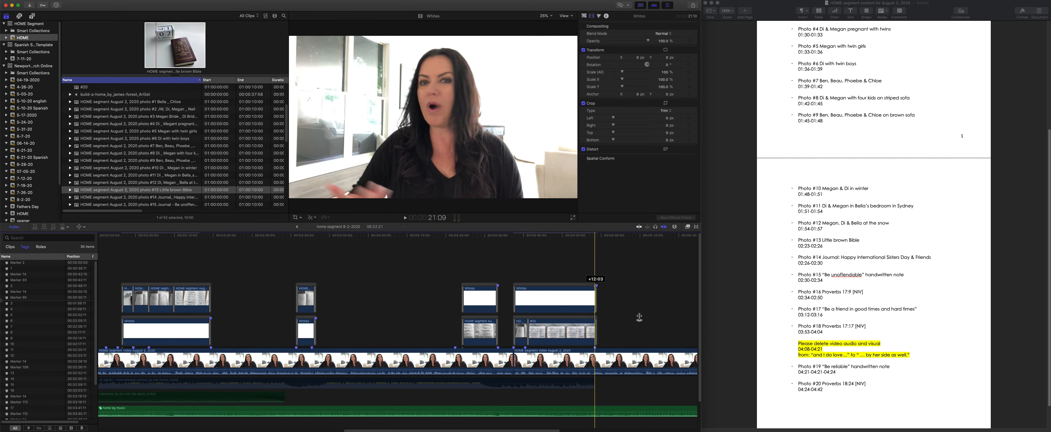
scroll(598, 344, right, 4)
scroll(599, 344, right, 2)
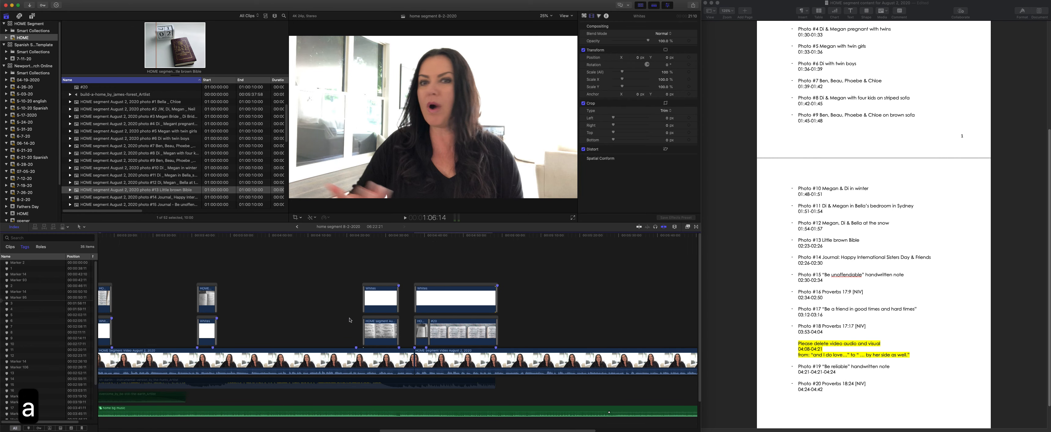
- Move photos #19 and #20 above their white background and trim photo #20's end to match the background
drag(352, 316, 498, 343)
drag(455, 312, 455, 249)
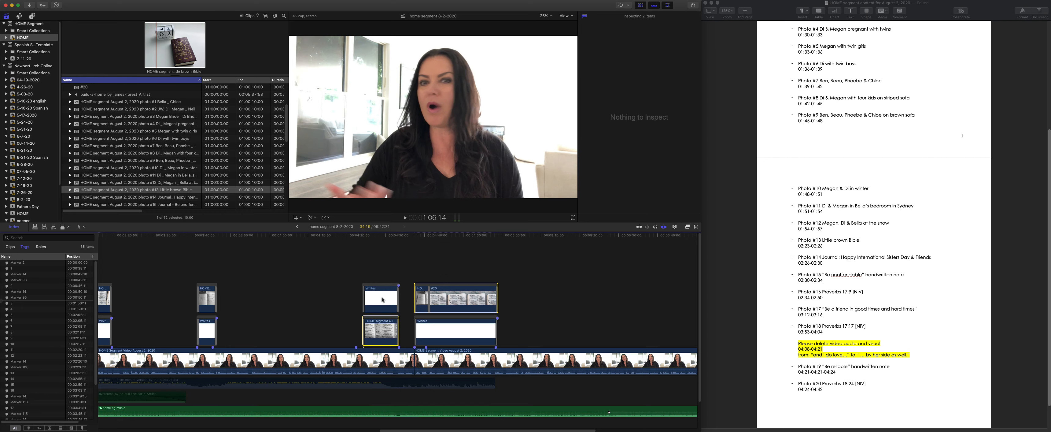
key(super+equal)
key(super+equal)
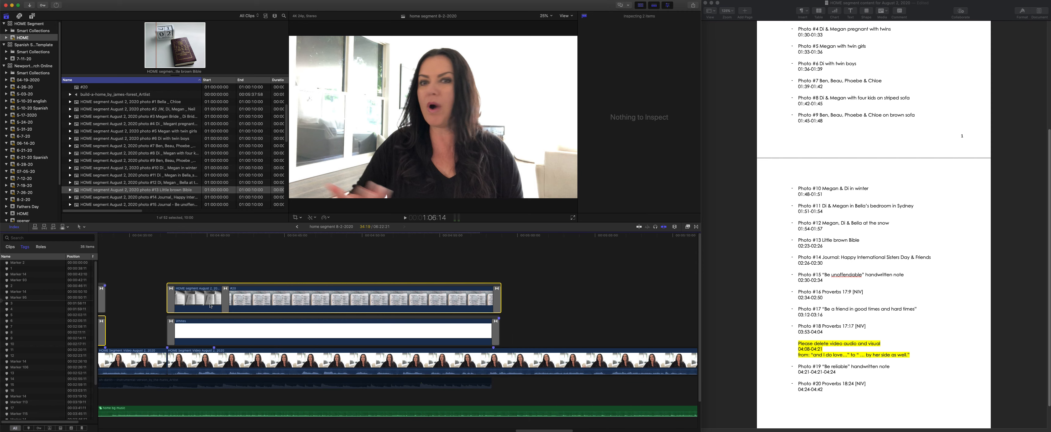
key(t)
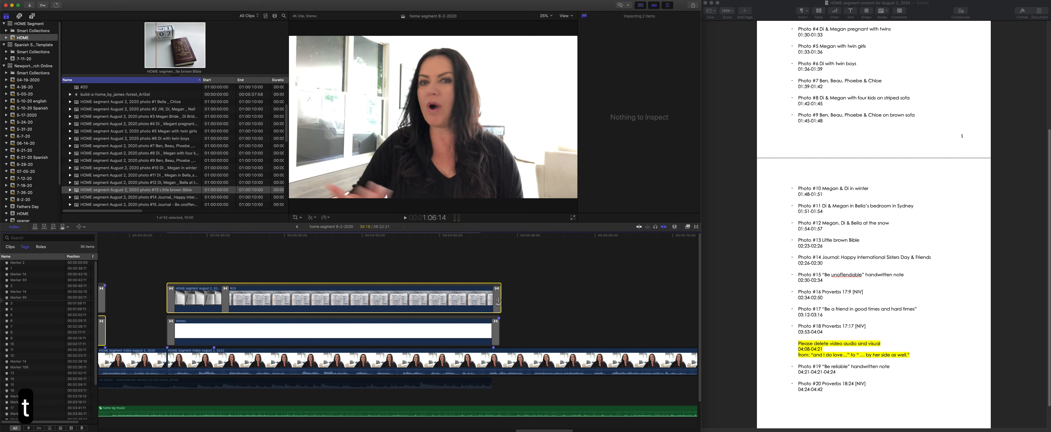
drag(499, 300, 496, 303)
key(a)
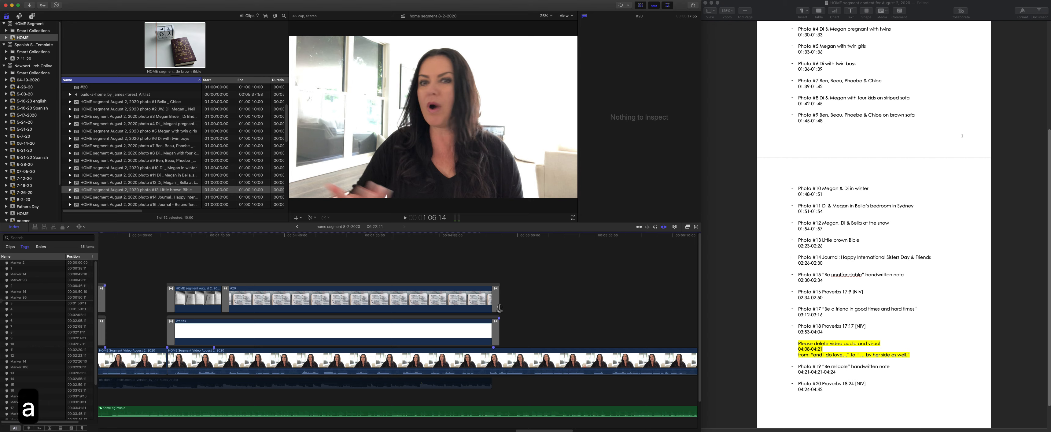
- Move photo #18 above its white background and place the playhead at 5:13:07, past photo #20
scroll(527, 352, right, 5)
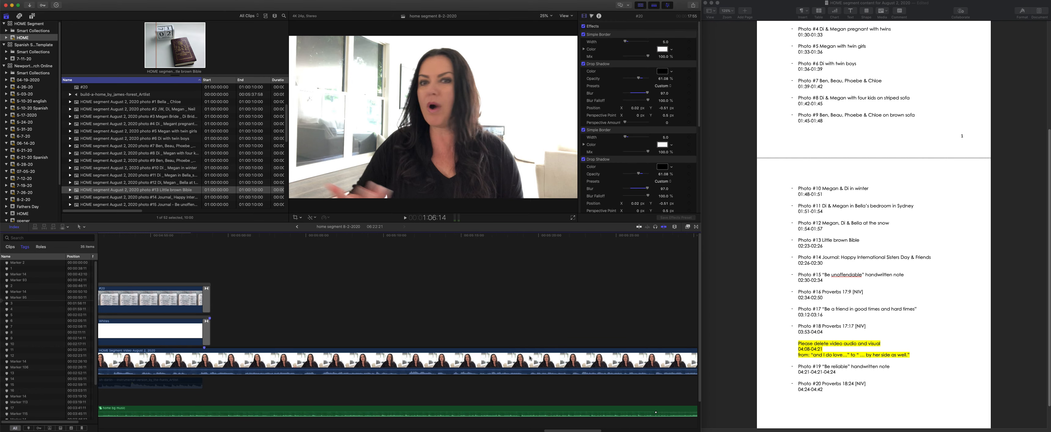
key(super+minus)
key(super+minus)
key(super+minus)
key(super+minus)
key(super+minus)
key(super+minus)
key(super+minus)
key(super+minus)
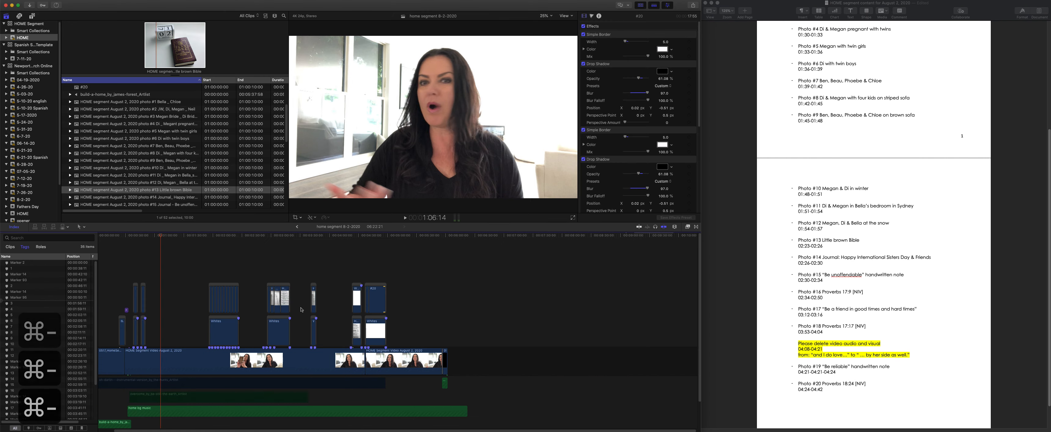
key(super+equal)
key(super+equal)
key(super+equal)
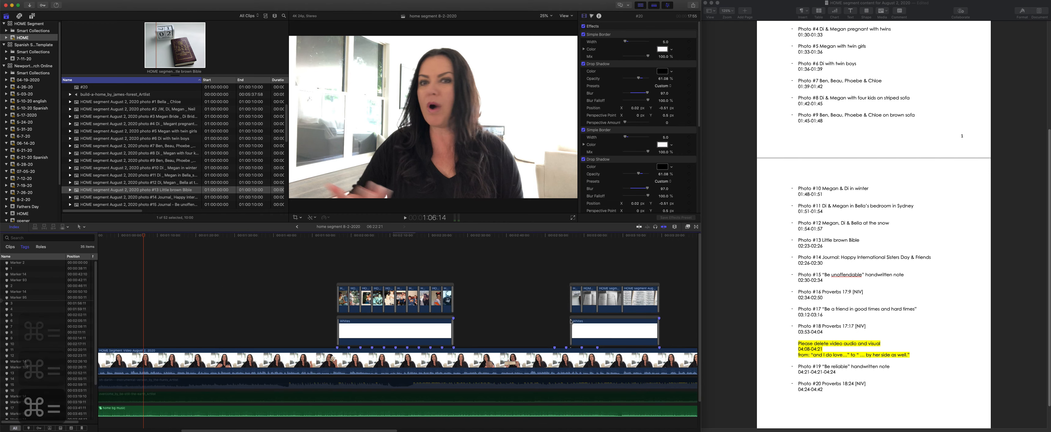
scroll(510, 331, right, 8)
scroll(512, 334, right, 3)
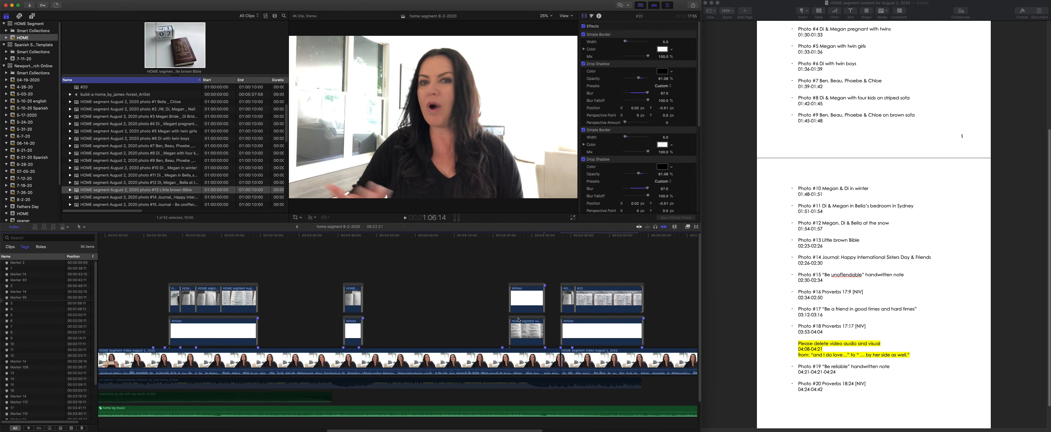
drag(518, 319, 518, 285)
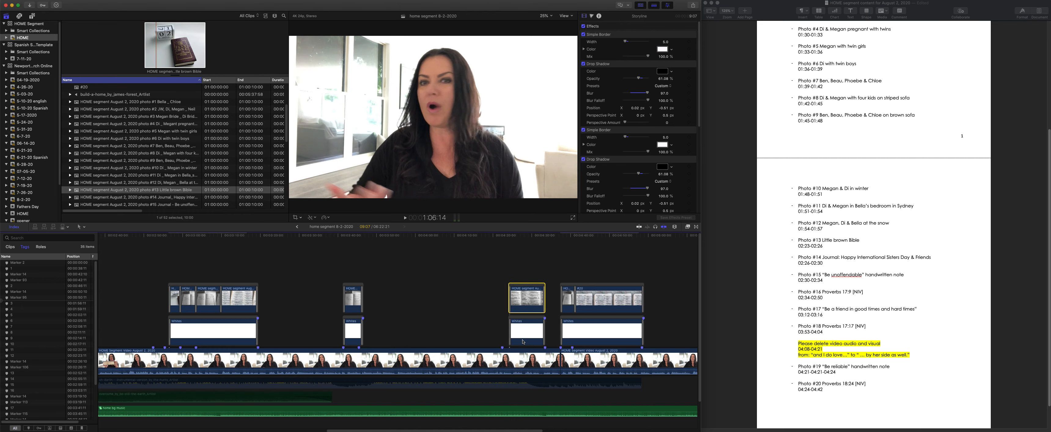
scroll(529, 336, right, 5)
click(546, 329)
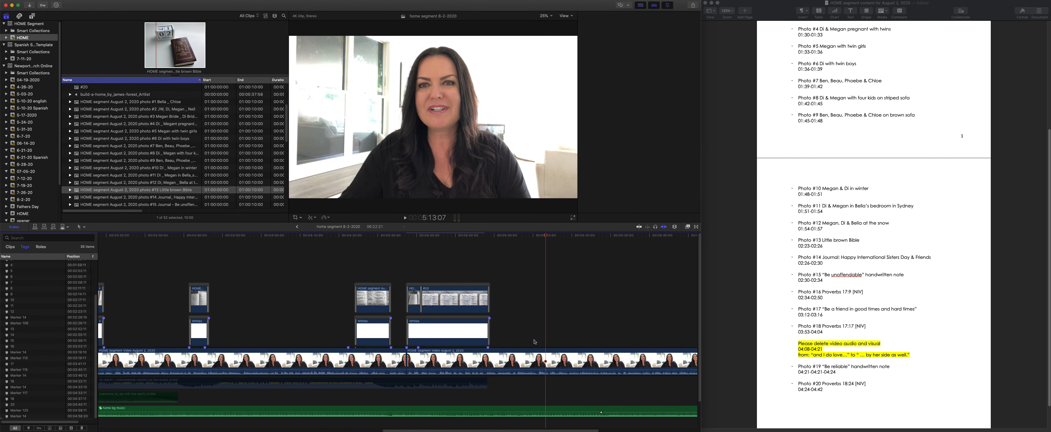
- Trim the end of the home bg music clip back to the end of the speaker video
scroll(532, 345, right, 5)
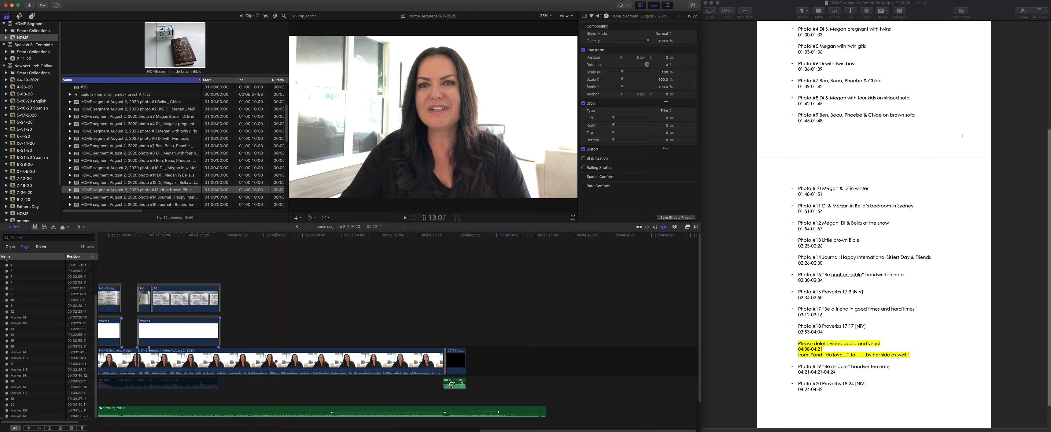
scroll(386, 383, left, 4)
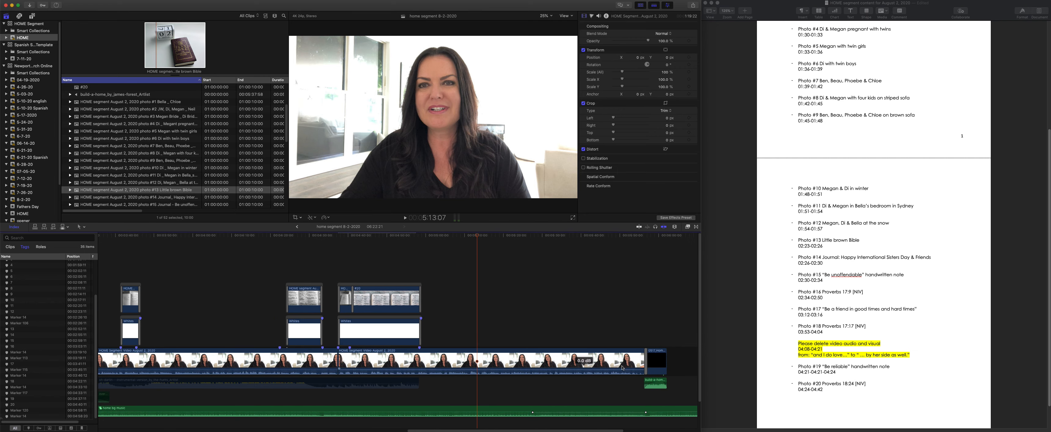
scroll(590, 384, right, 3)
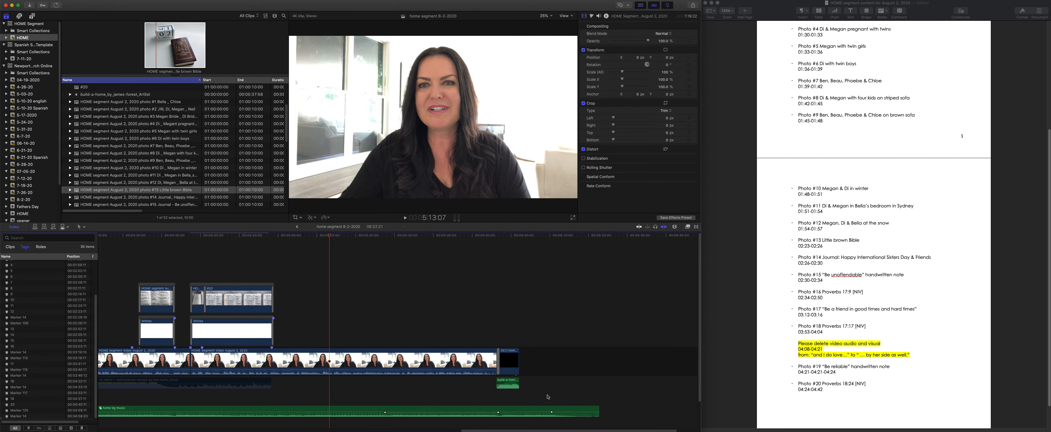
drag(599, 413, 499, 413)
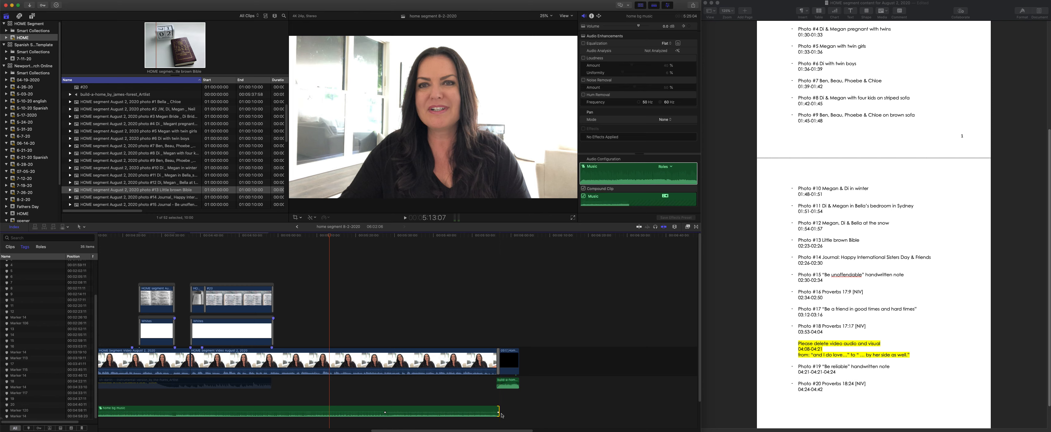
- Add a fade-out of about one second to the end of the home bg music and play back the transition into the closing clip
click(491, 237)
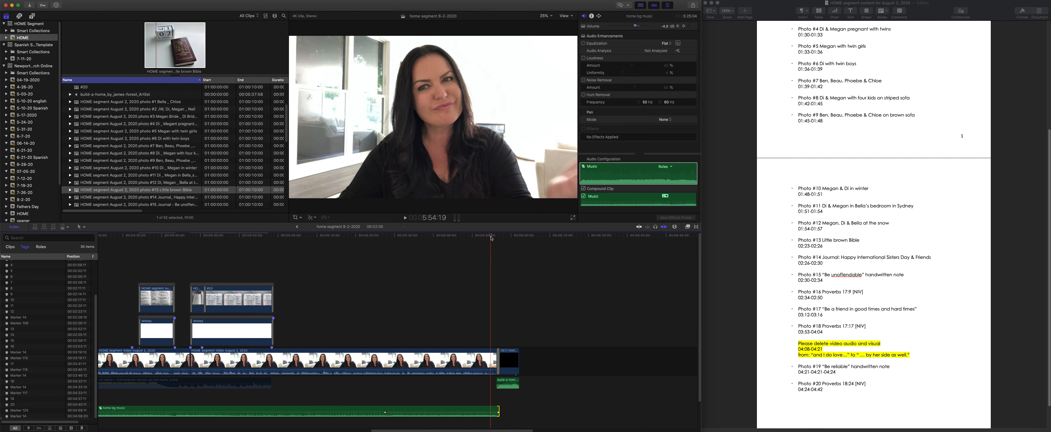
key(space)
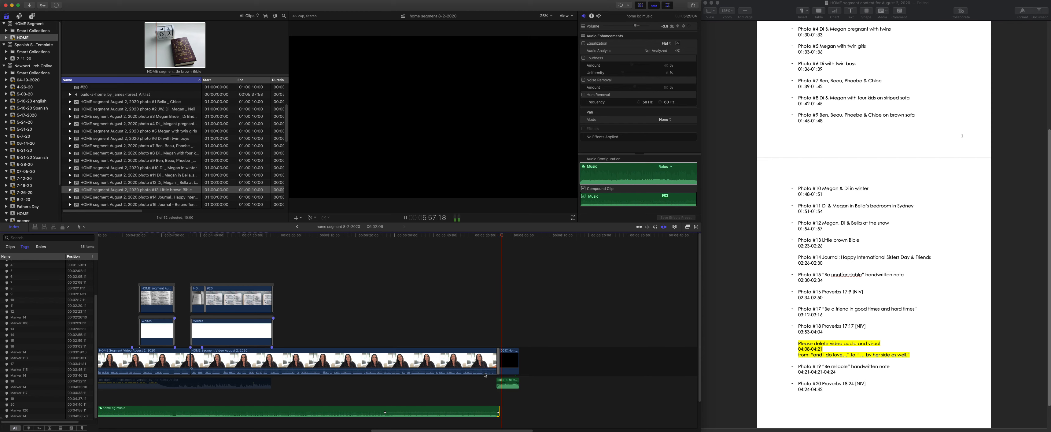
key(space)
mouse_move(499, 411)
mouse_down()
mouse_move(484, 412)
mouse_move(494, 411)
mouse_up()
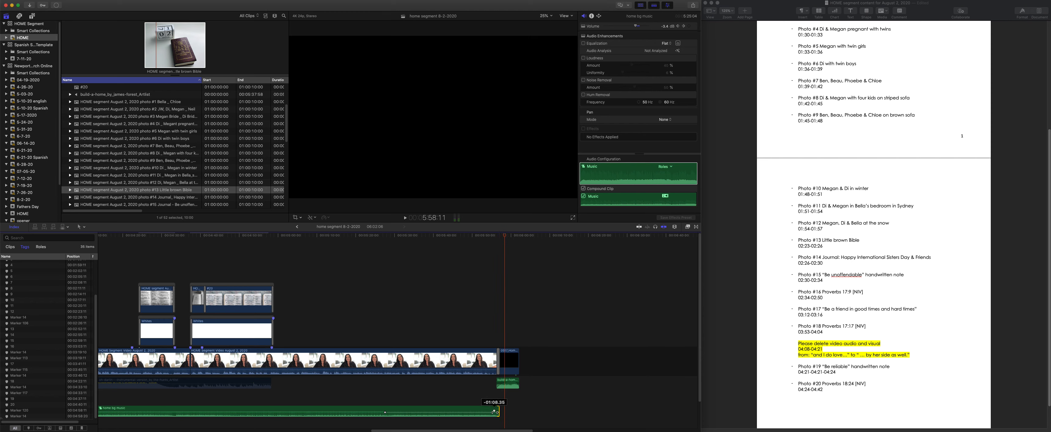
key(super+equal)
key(super+equal)
key(super+equal)
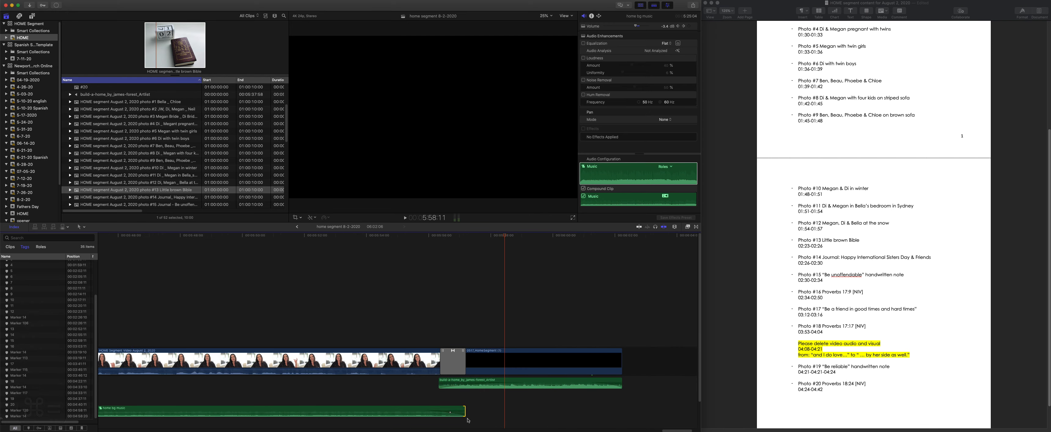
mouse_move(424, 411)
mouse_down()
mouse_move(469, 412)
mouse_move(417, 412)
mouse_up()
click(416, 236)
key(space)
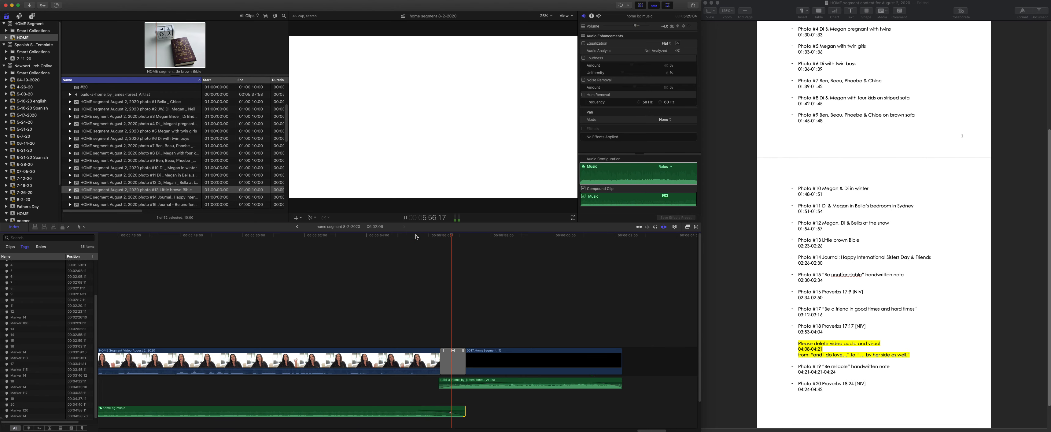
key(space)
- Select the black closing clip after the speaker video and reveal its source in the browser
click(501, 364)
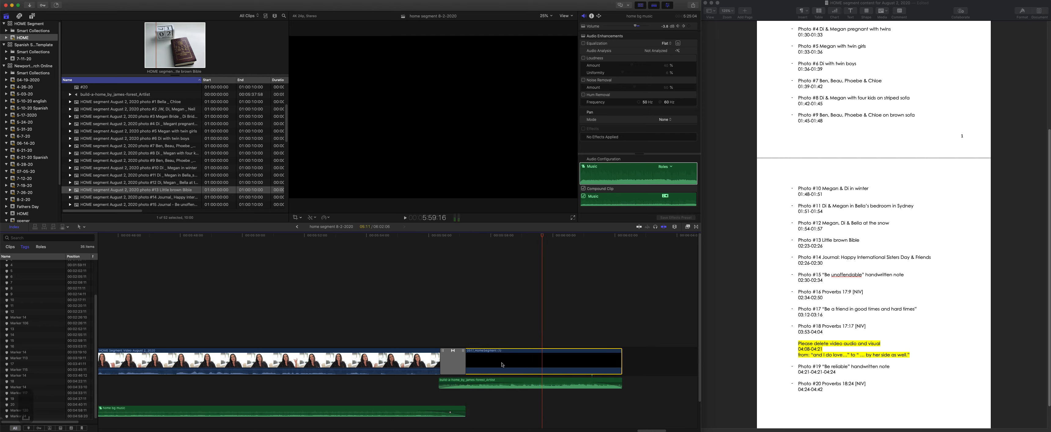
right_click(491, 358)
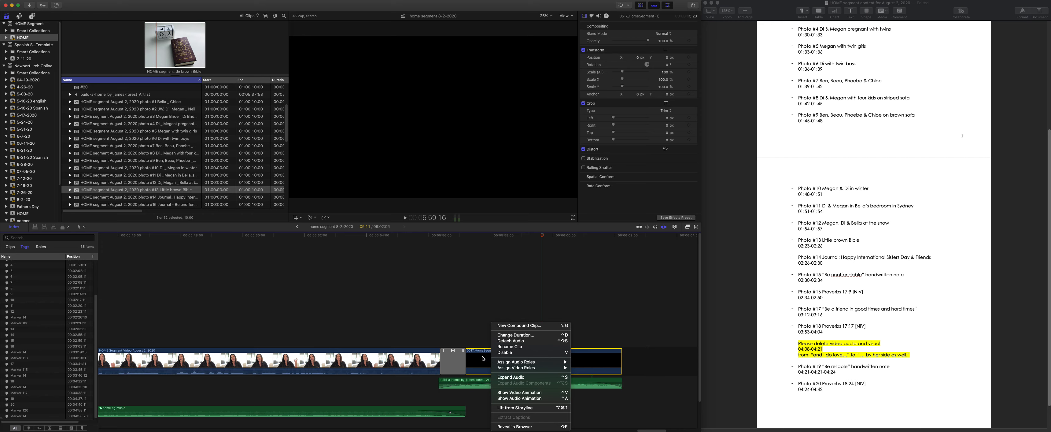
click(483, 358)
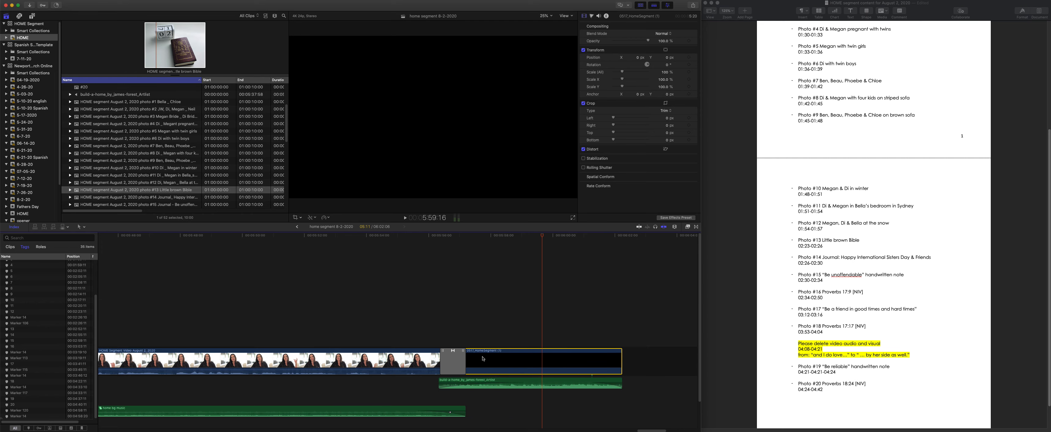
key(f)
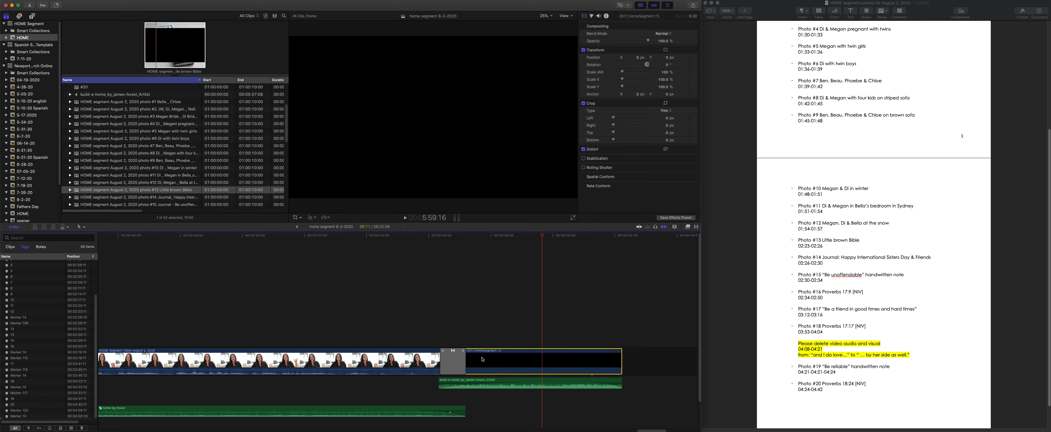
key(shift+f)
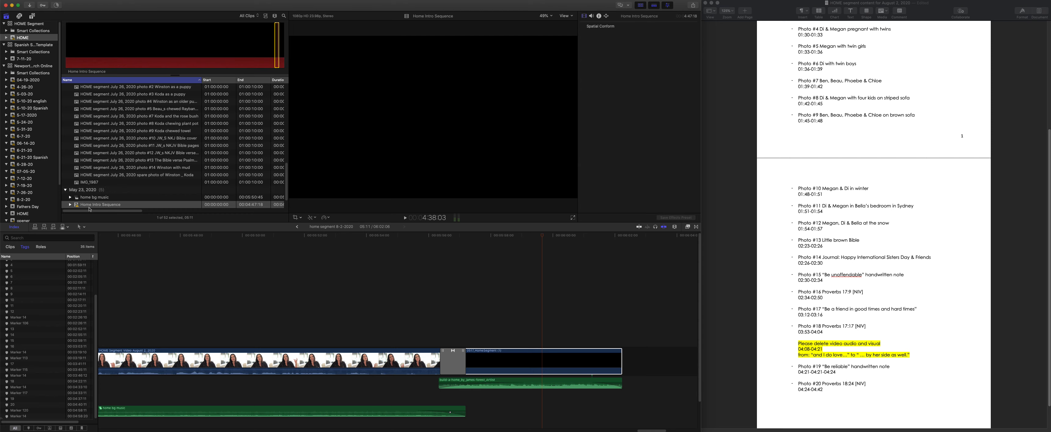
- Check the Transcode Media options for the Home Intro Sequence clip without transcoding it
click(70, 205)
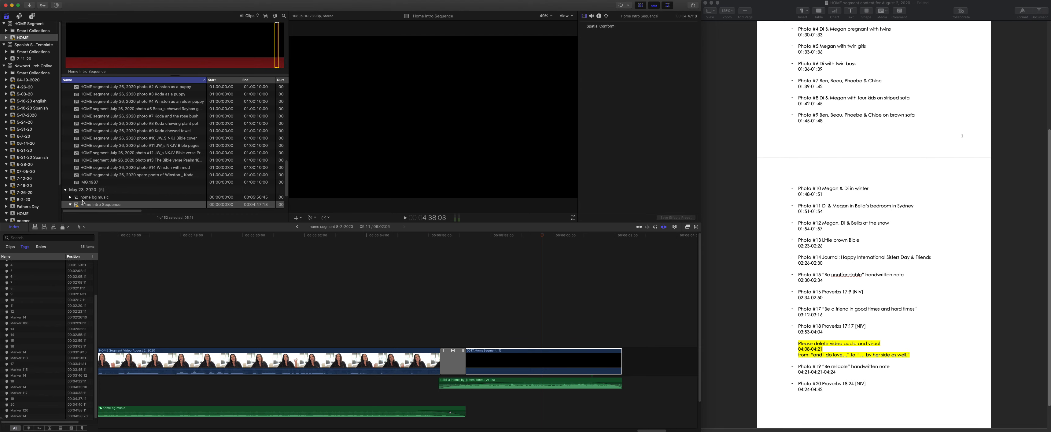
scroll(83, 201, down, 3)
right_click(99, 172)
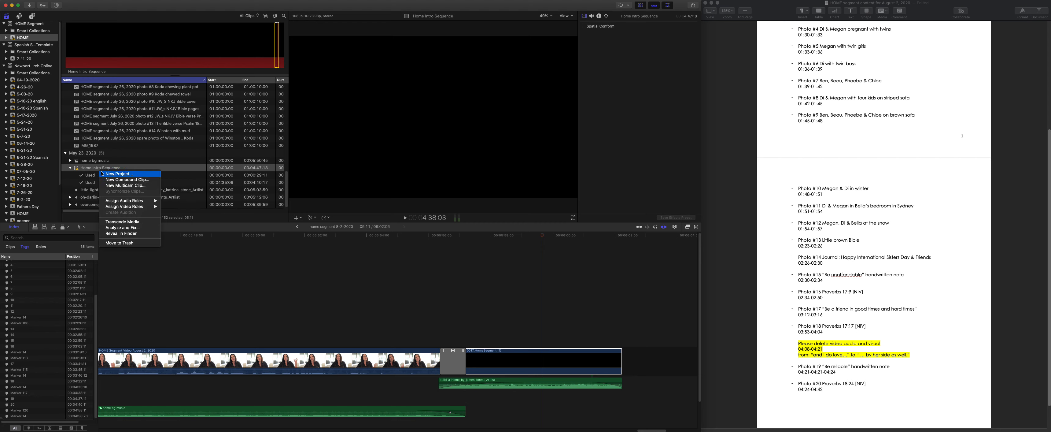
click(128, 225)
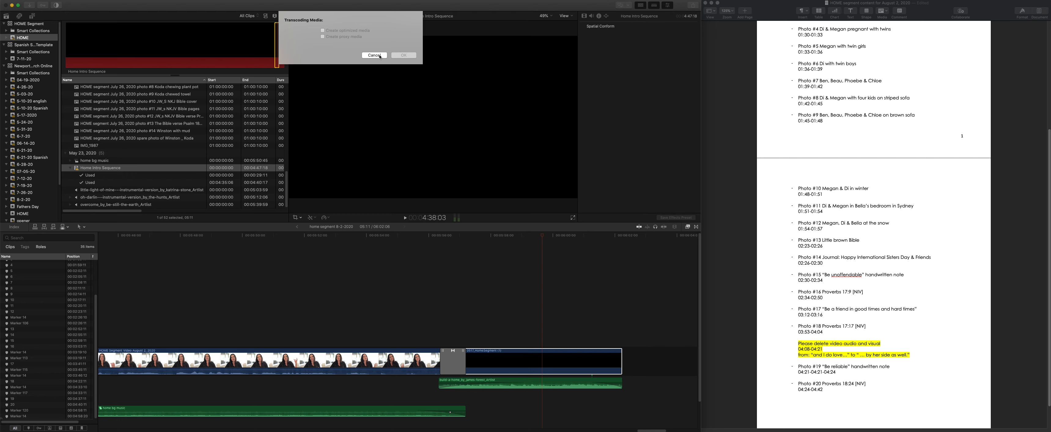
click(375, 56)
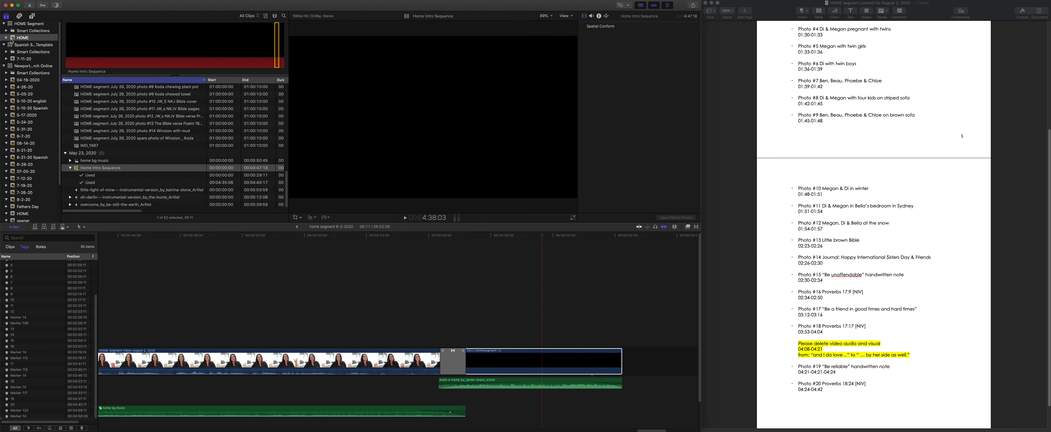
- Look through the projects and clips in the HOME event of the Newport Church Online library
scroll(27, 143, down, 5)
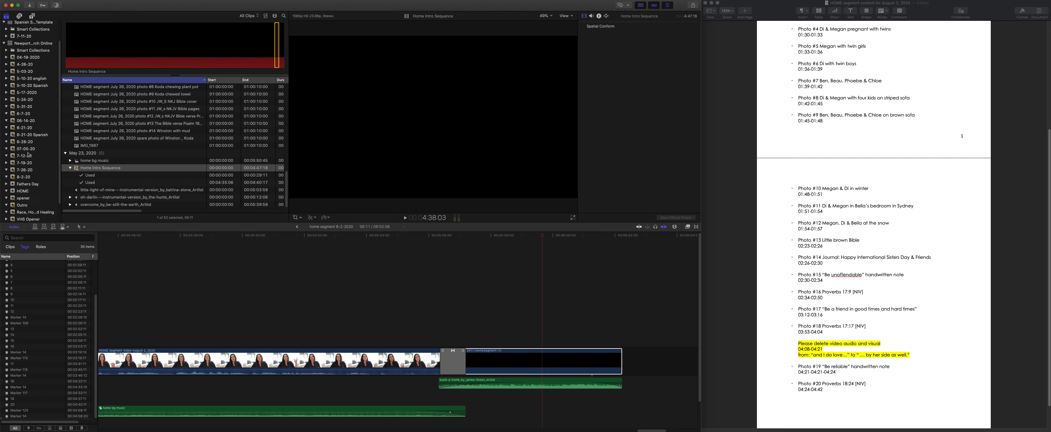
click(12, 170)
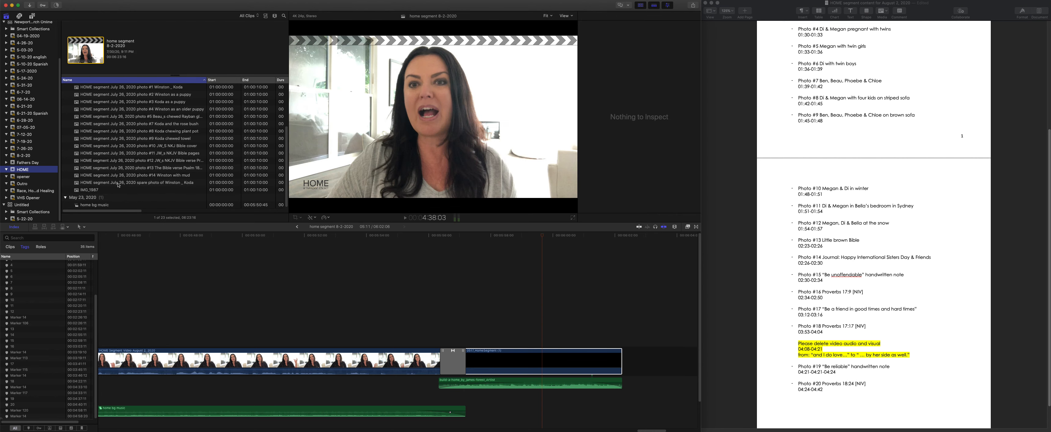
scroll(118, 185, up, 5)
scroll(118, 184, down, 5)
scroll(22, 143, up, 3)
drag(648, 430, 102, 419)
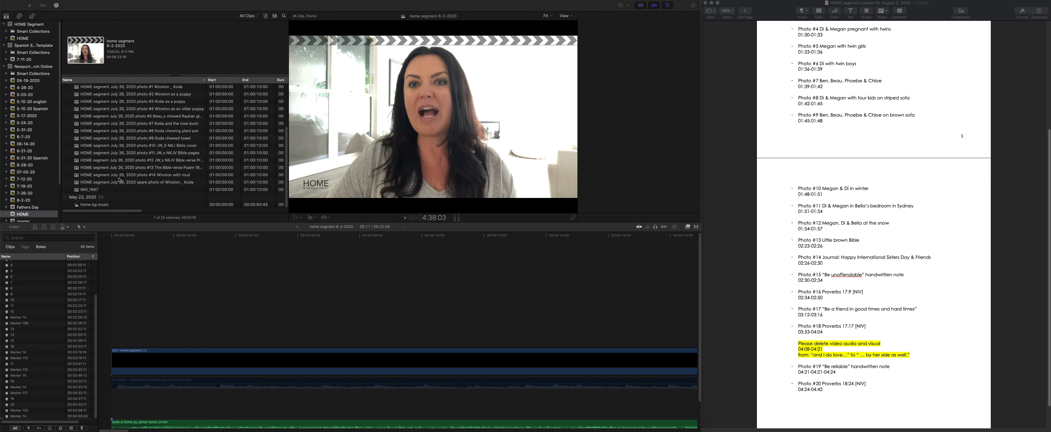
click(118, 196)
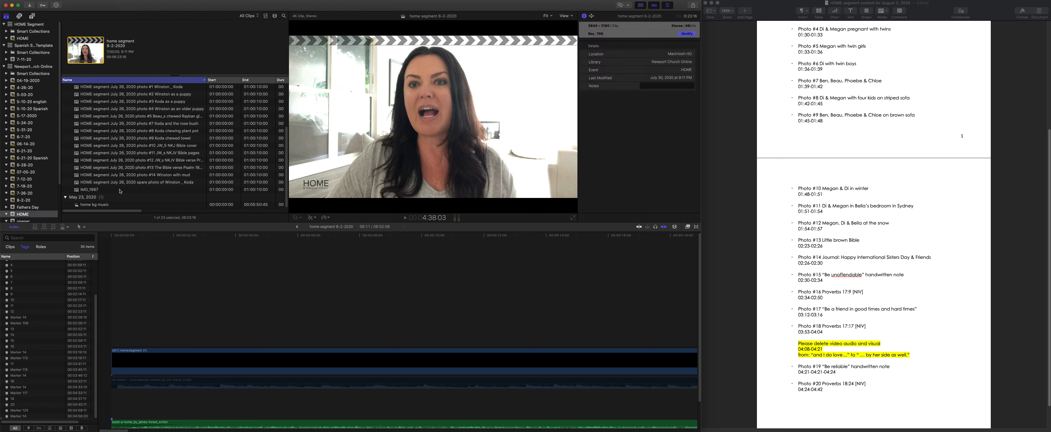
scroll(113, 159, up, 4)
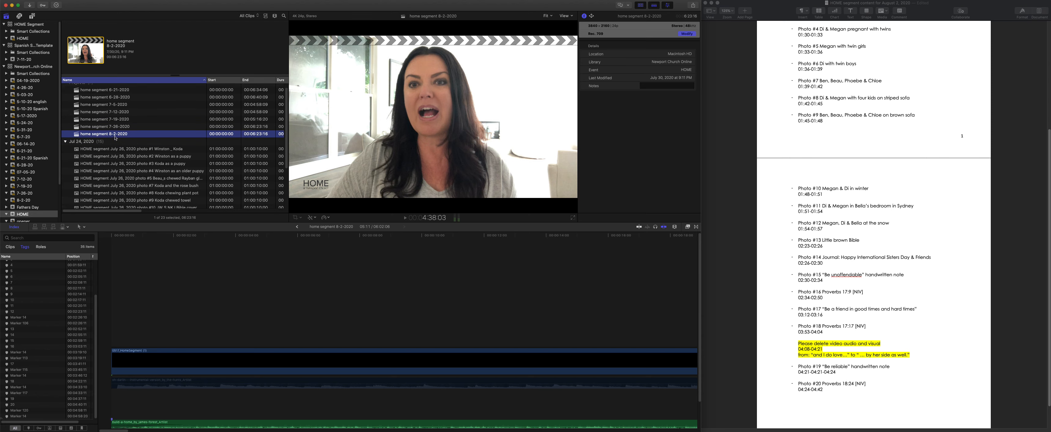
scroll(139, 174, down, 4)
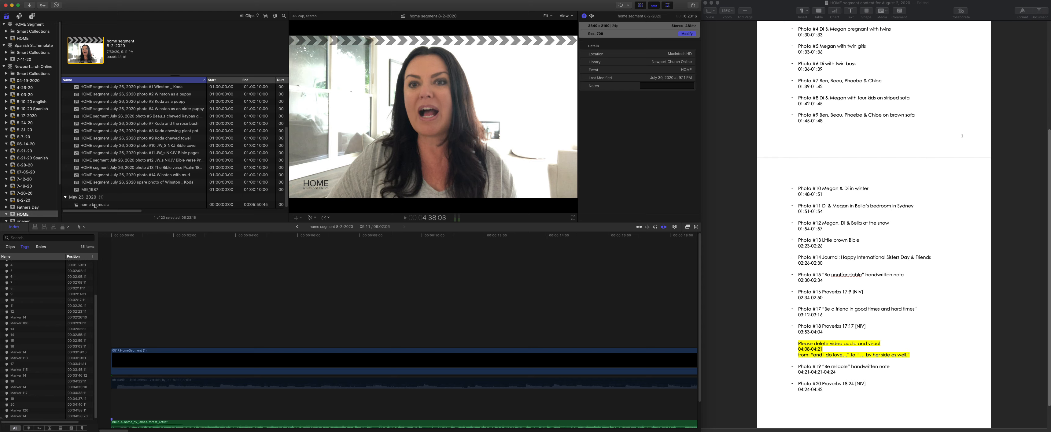
- Review the timeline from the opening sequence through the first photos, then survey the whole segment's clips and music
scroll(293, 330, right, 10)
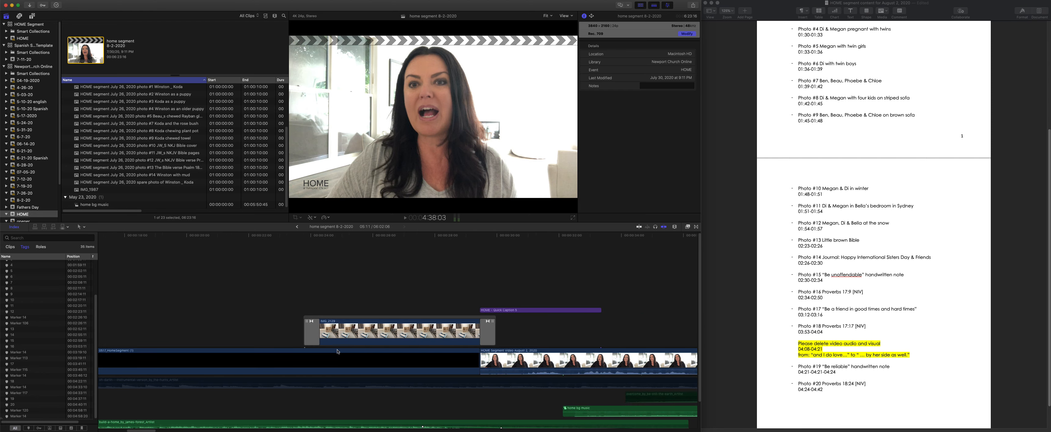
scroll(459, 303, right, 10)
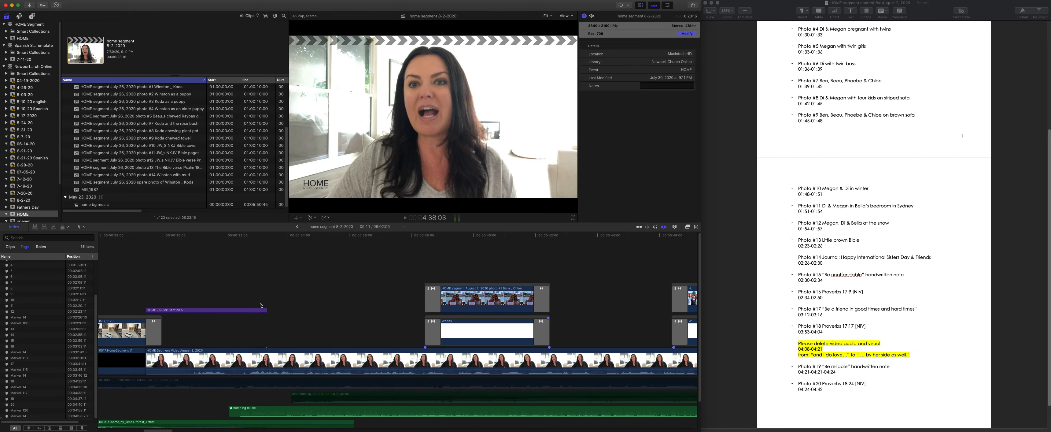
key(super+minus)
key(super+minus)
scroll(229, 407, down, 2)
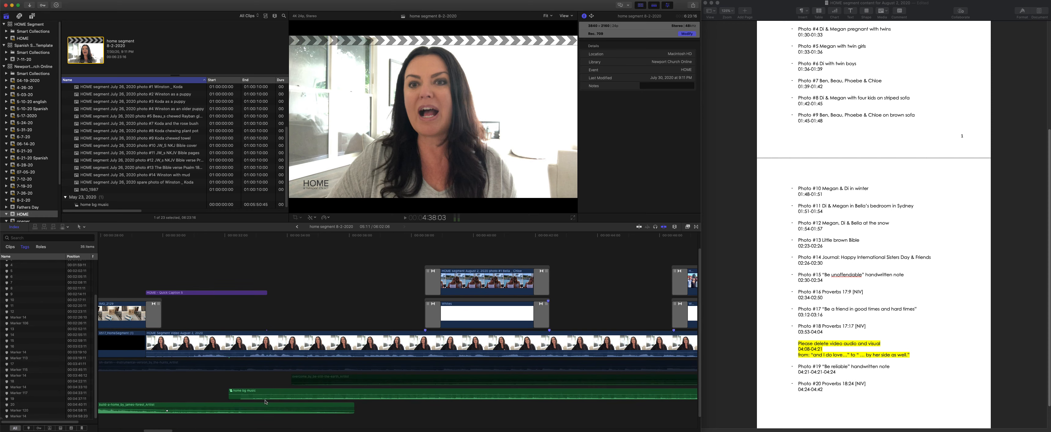
scroll(353, 404, right, 10)
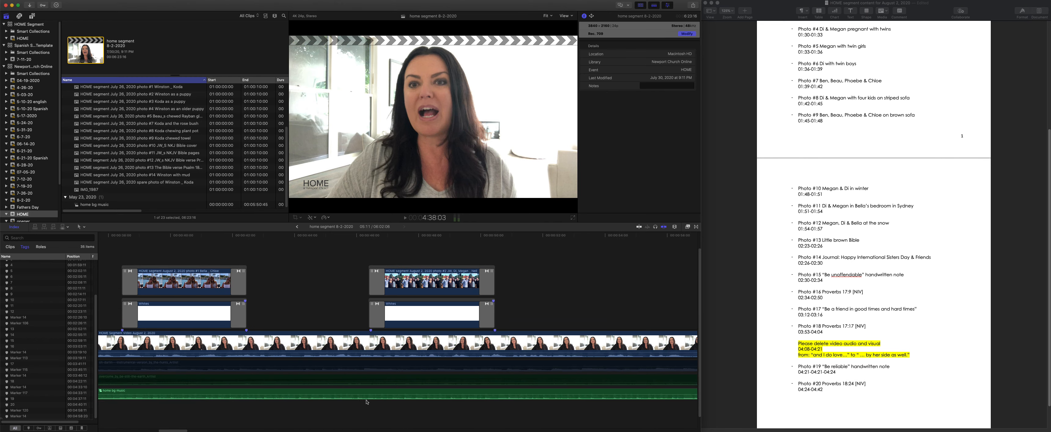
key(super+minus)
key(super+minus)
key(super+minus)
key(super+minus)
key(super+minus)
key(super+minus)
key(super+minus)
key(super+minus)
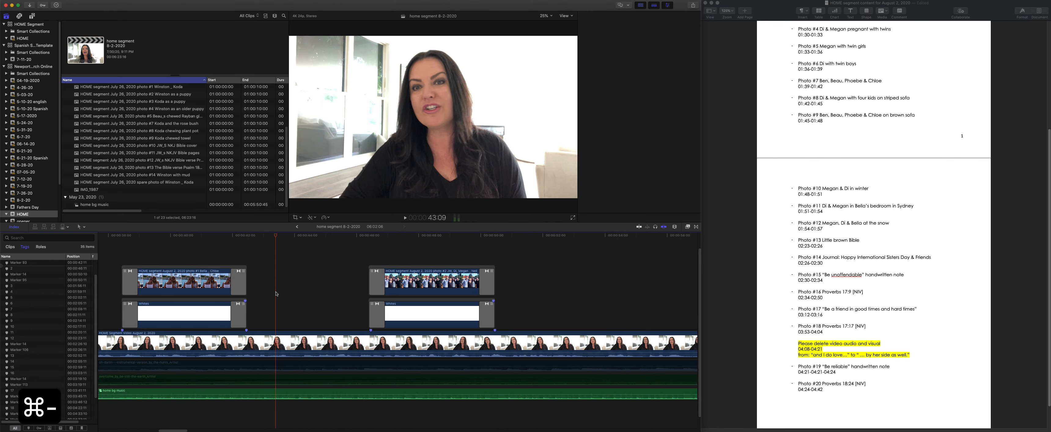
key(super+minus)
key(super+minus)
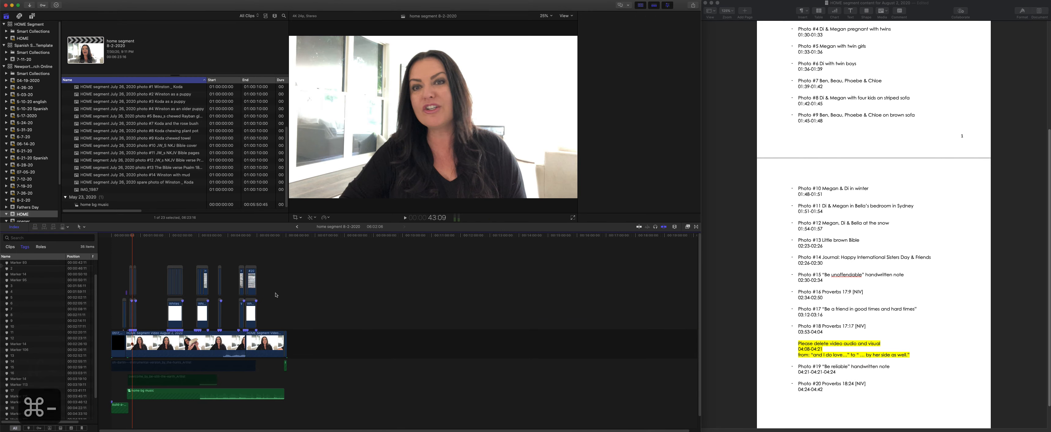
- Select both parts of the speaker video and open their audio enhancement settings, trying Equalization on and off
key(super+4)
key(super+equal)
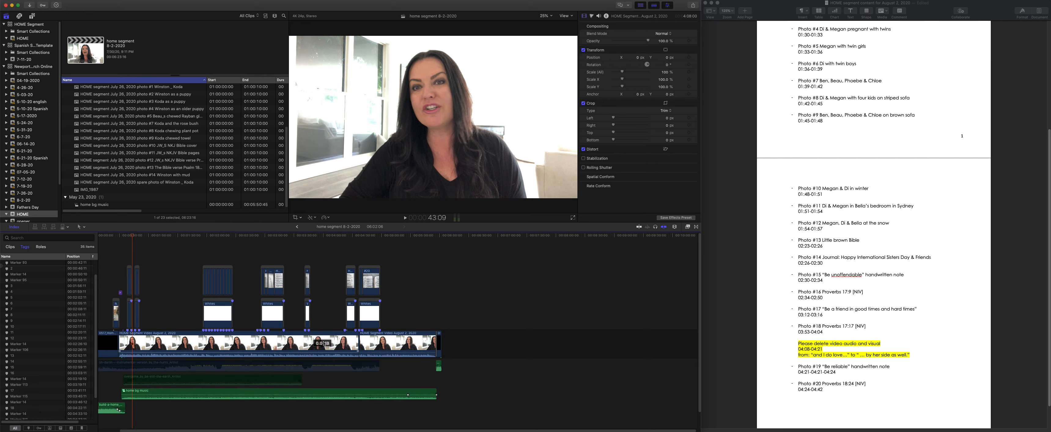
click(351, 346)
super+click(397, 342)
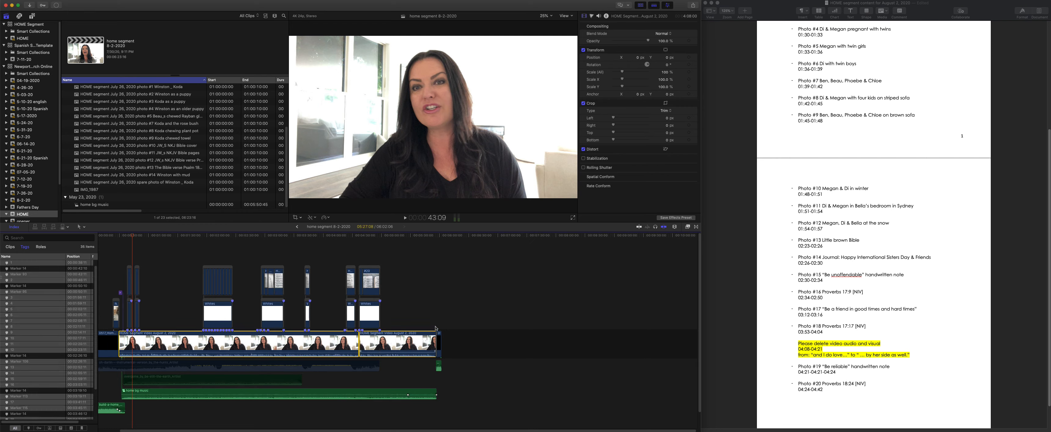
click(598, 17)
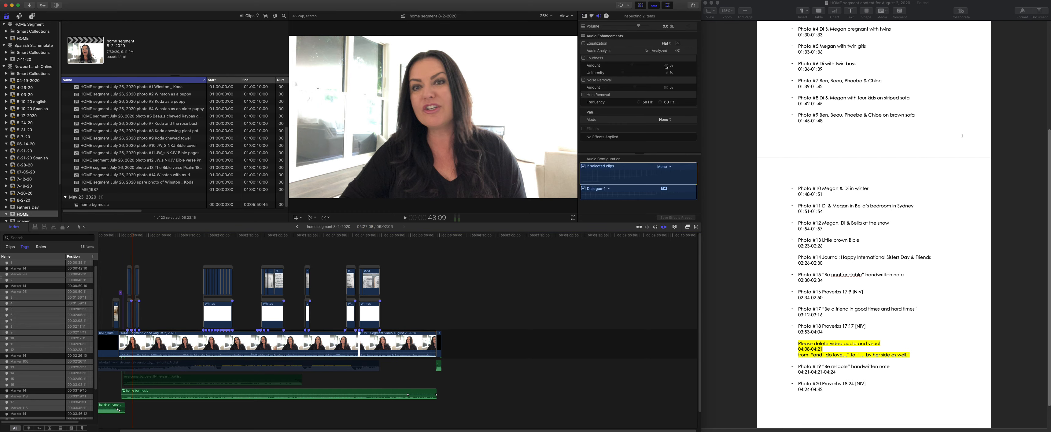
click(583, 43)
click(583, 43)
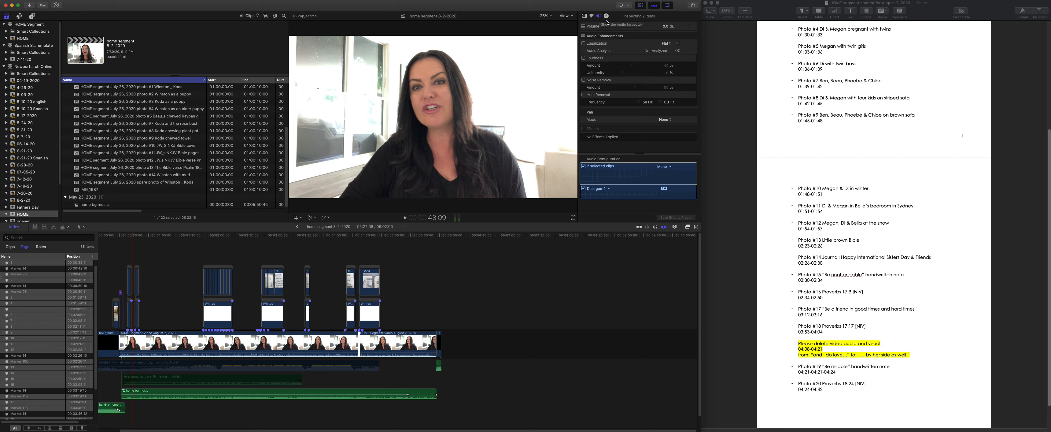
- Analyze and enhance the audio of both speaker clips with Loudness turned on, and check the result on a short passage
click(678, 51)
click(584, 58)
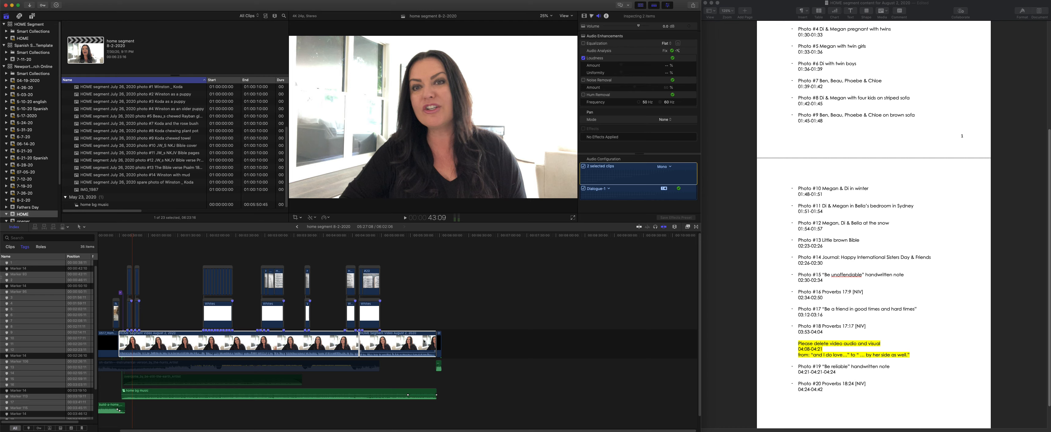
mouse_move(303, 352)
key(super+equal)
key(super+equal)
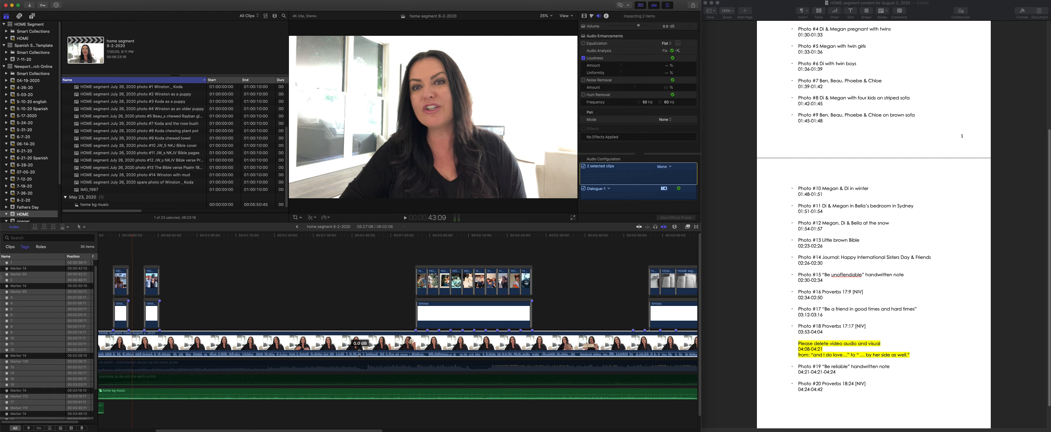
click(354, 238)
key(space)
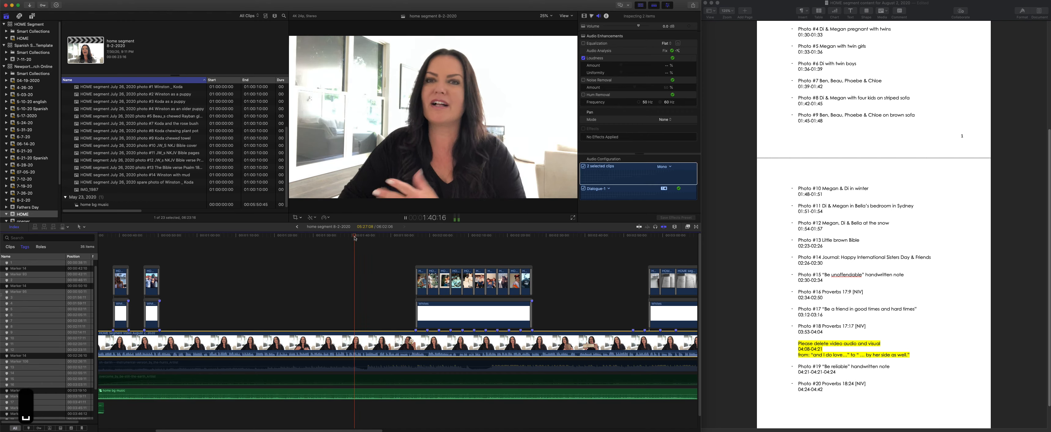
key(space)
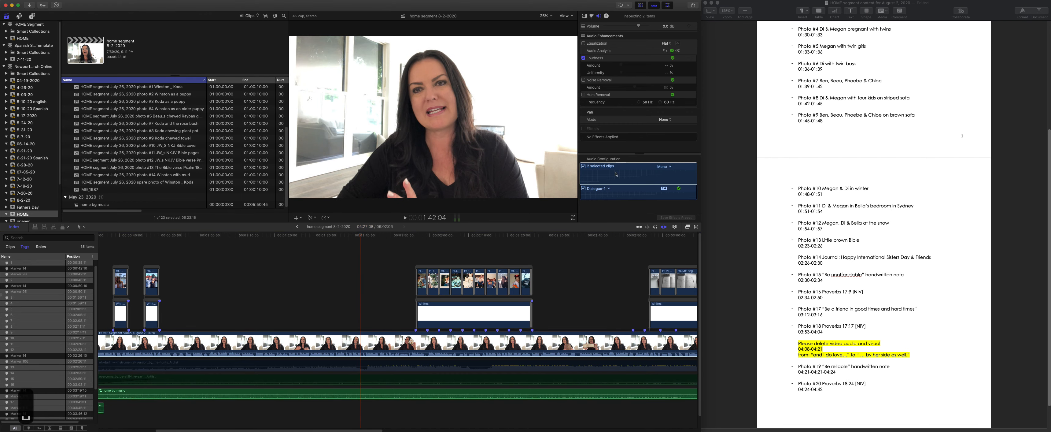
- Find the CrumplePop audio effects and apply CrumplePop EchoRemover 2 to the speaker video
scroll(613, 252, right, 10)
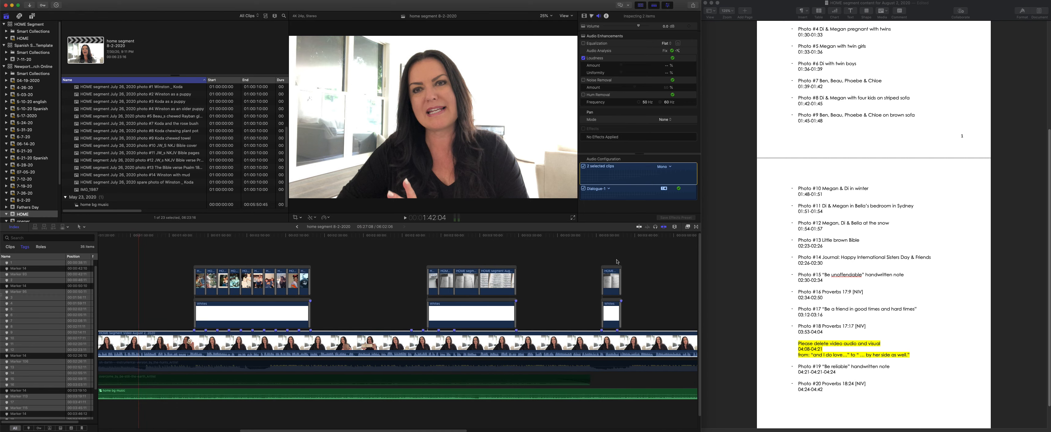
click(687, 227)
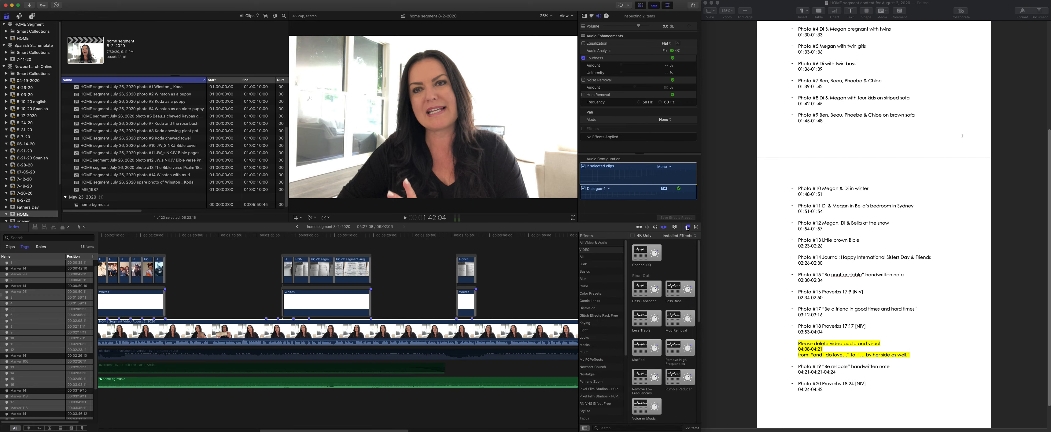
scroll(659, 323, down, 10)
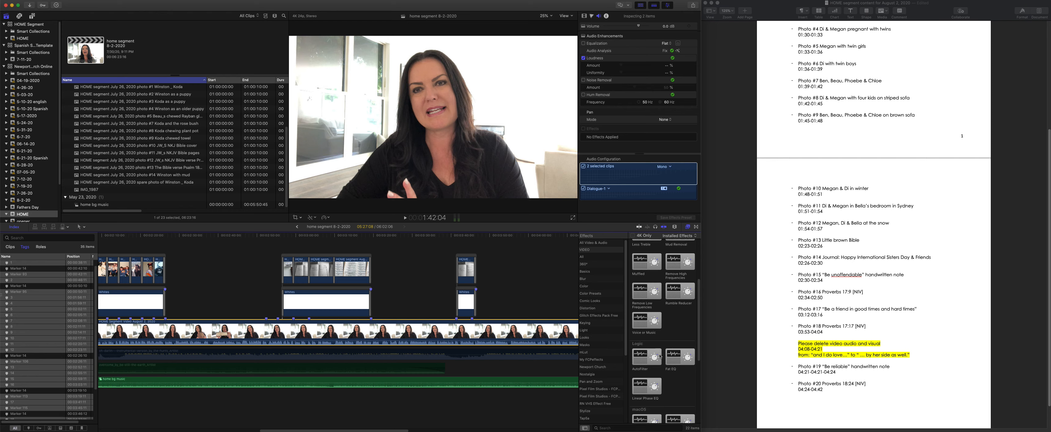
scroll(659, 355, up, 5)
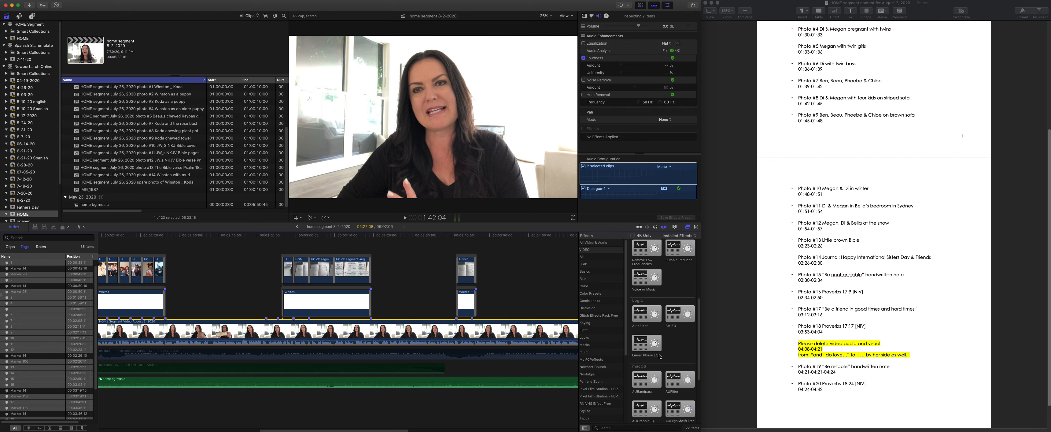
scroll(591, 339, down, 5)
click(592, 419)
drag(642, 256, 406, 332)
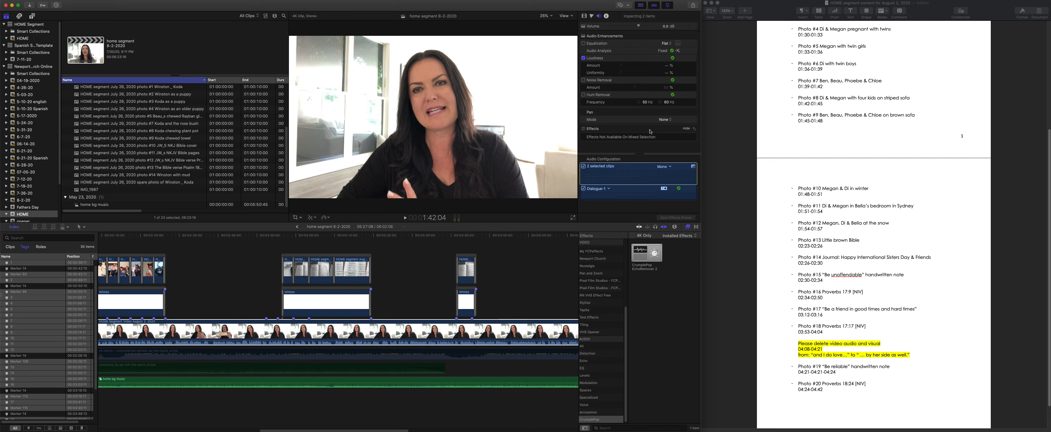
- Open the EchoRemover settings of the first speaker clip, switch the effect on and raise its Strength
click(542, 263)
click(520, 327)
scroll(653, 142, down, 1)
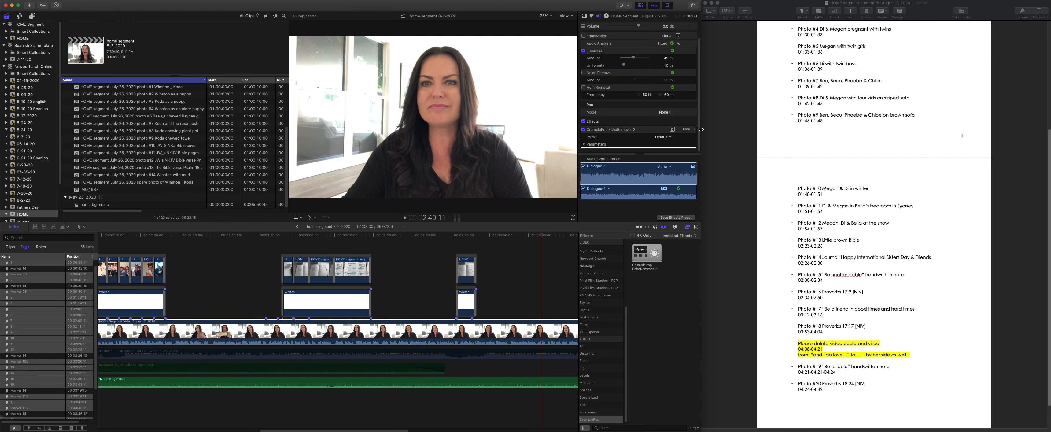
click(672, 130)
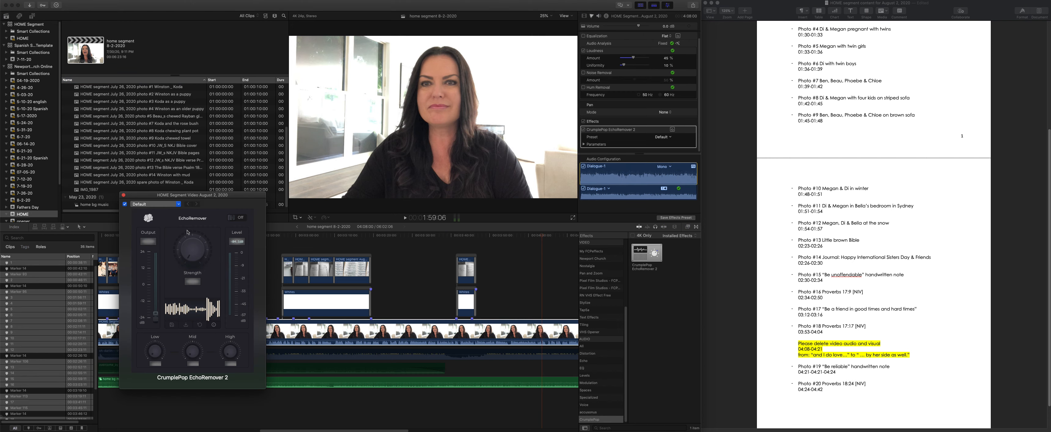
click(235, 217)
drag(200, 249, 202, 222)
- Fine-tune the EchoRemover Strength during playback, comparing the sound with the effect off and on, and close its settings
key(space)
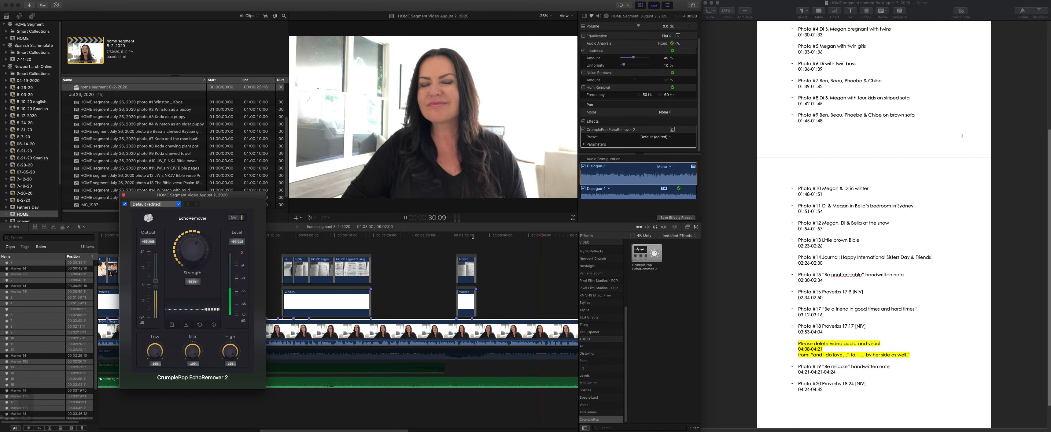
drag(190, 233, 168, 244)
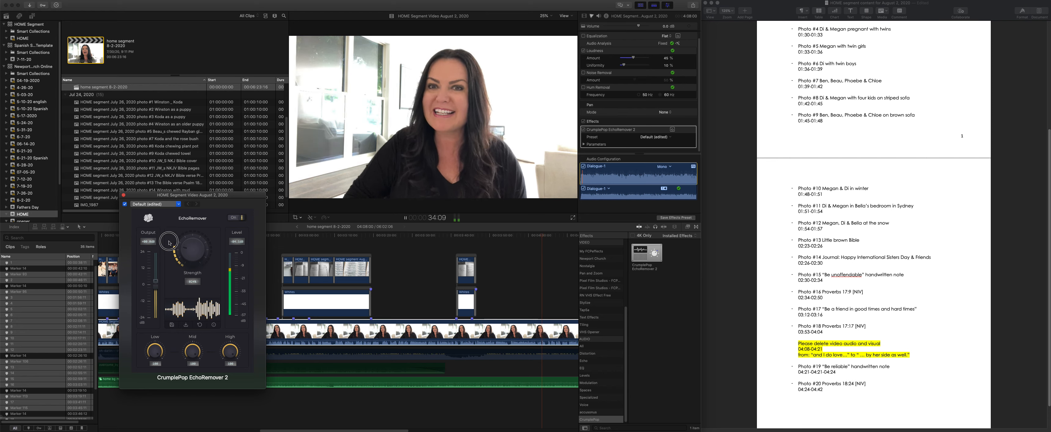
click(240, 217)
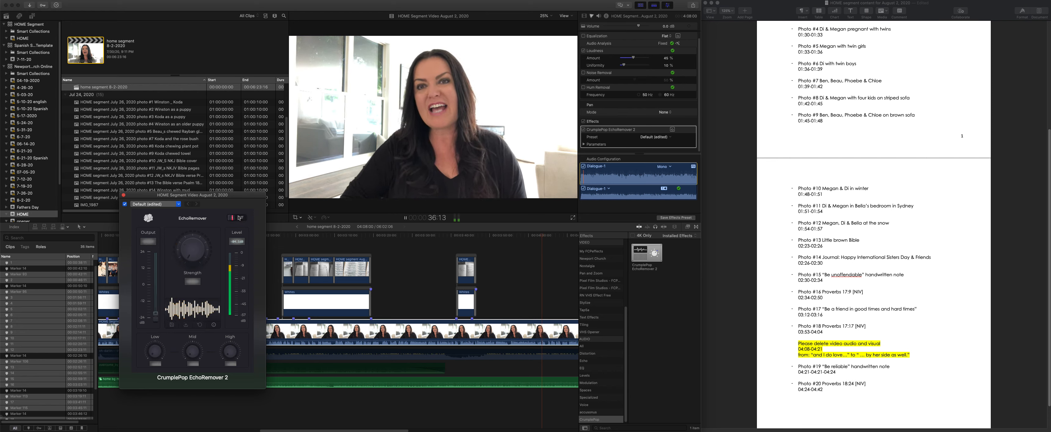
click(239, 217)
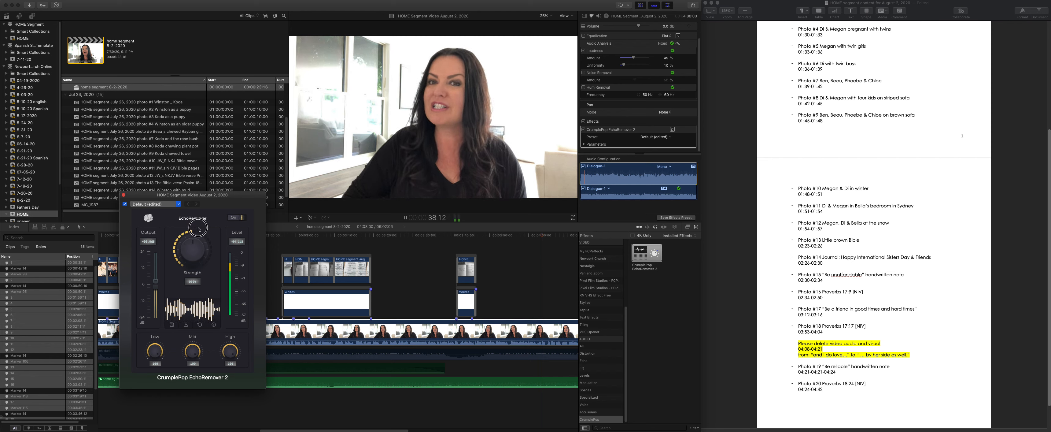
drag(196, 256, 230, 281)
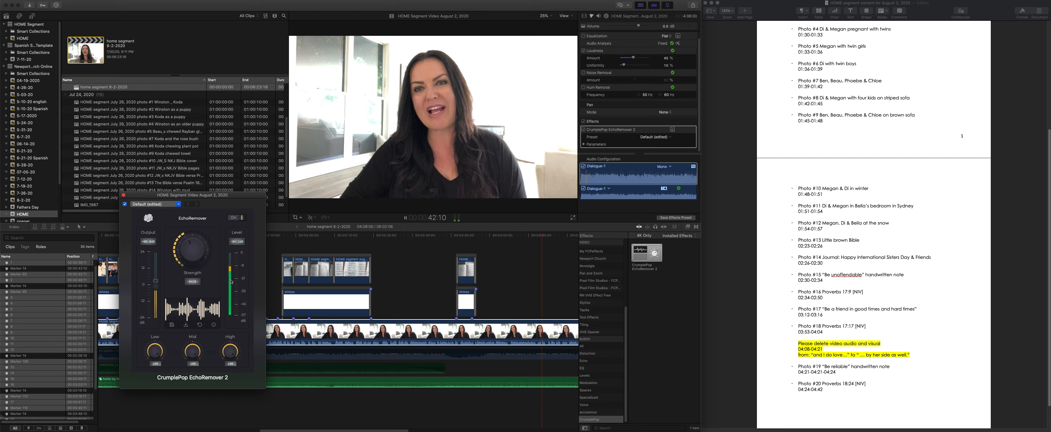
click(124, 195)
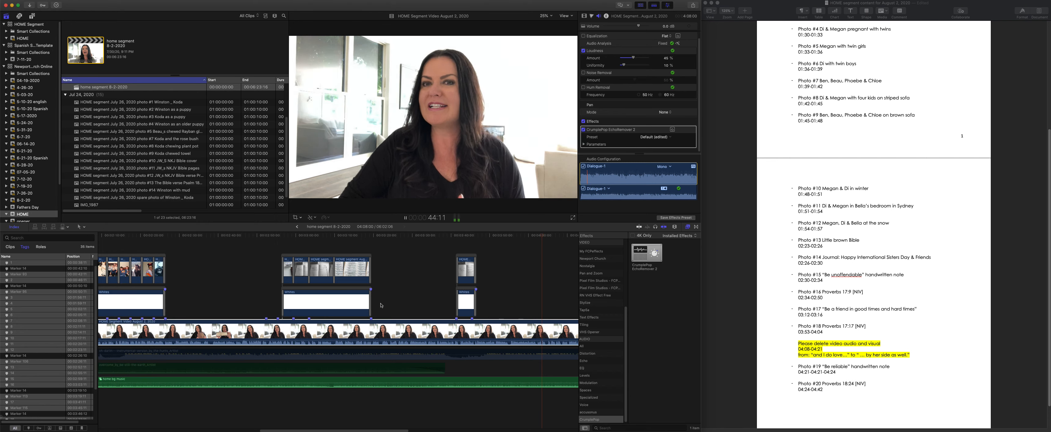
- Copy the EchoRemover effect from the first speaker clip to the second one with Paste Attributes
key(space)
key(super+c)
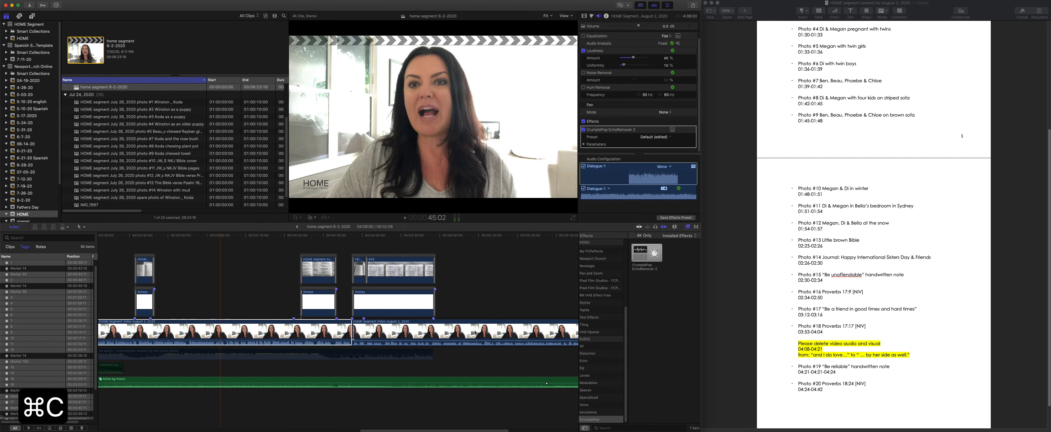
click(475, 333)
key(shift+super+v)
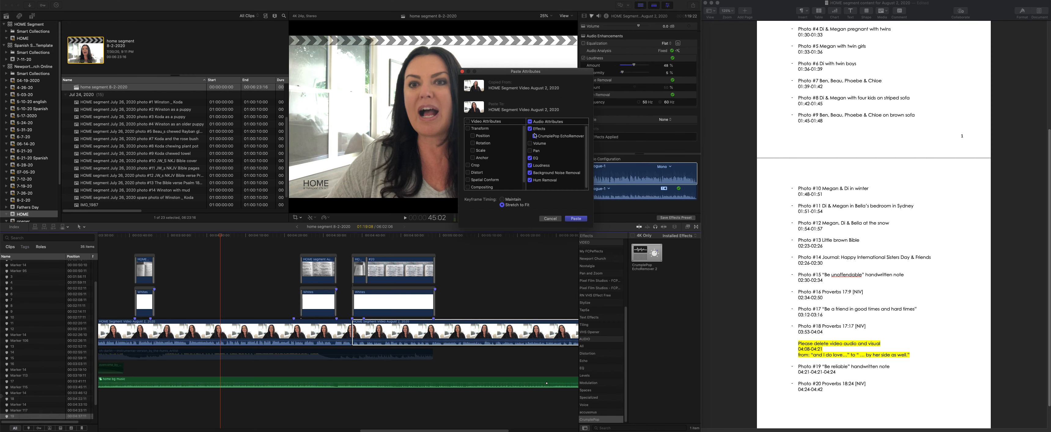
click(530, 122)
click(575, 218)
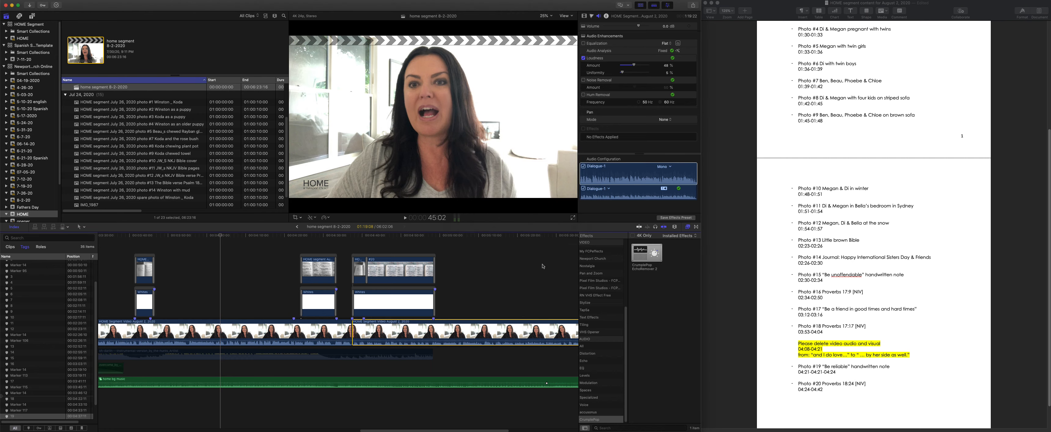
- Listen to the end of the speaker video and raise the second speaker clip's volume slightly
scroll(464, 275, right, 3)
scroll(464, 275, right, 4)
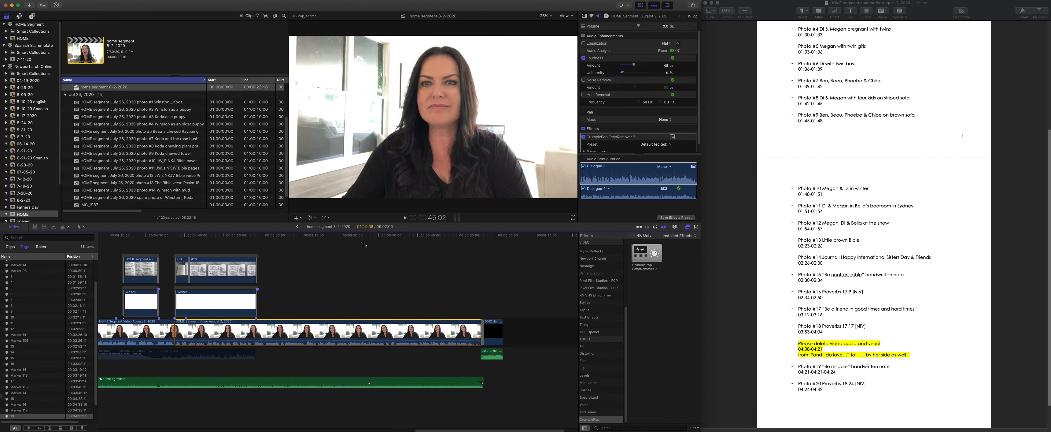
key(space)
scroll(420, 327, left, 4)
key(space)
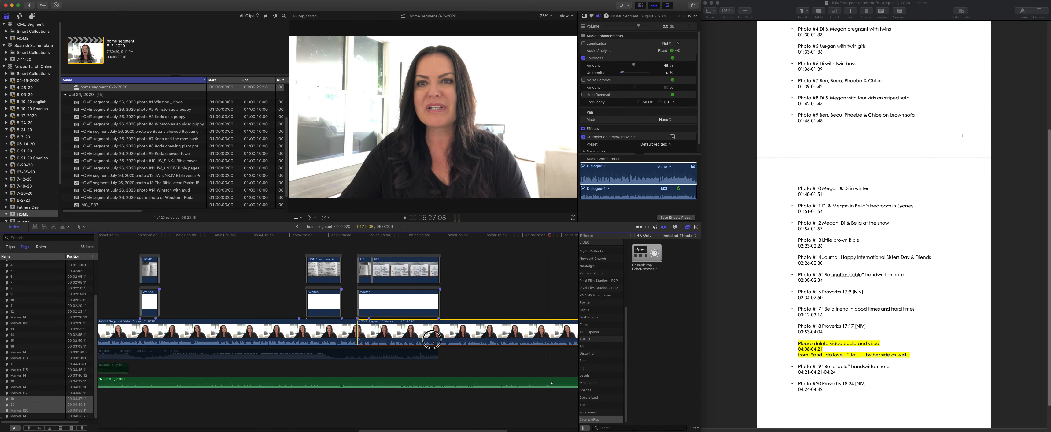
drag(451, 338, 452, 339)
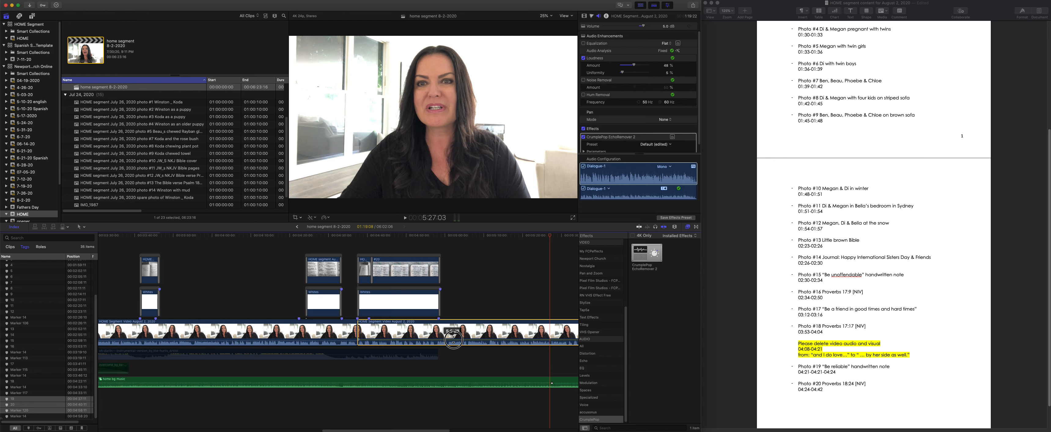
- Enlarge the clip height in the timeline and play short passages of the first speaker clip to check the sound
click(674, 227)
drag(679, 267, 684, 266)
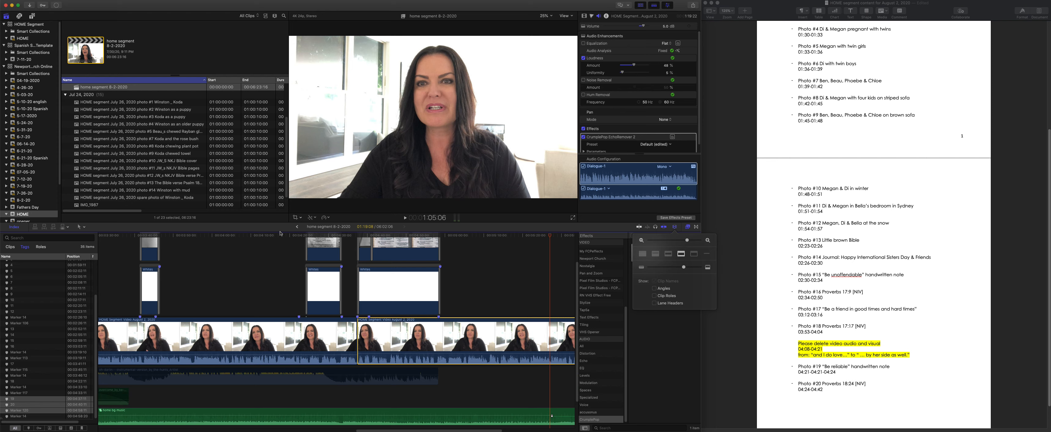
click(242, 234)
key(space)
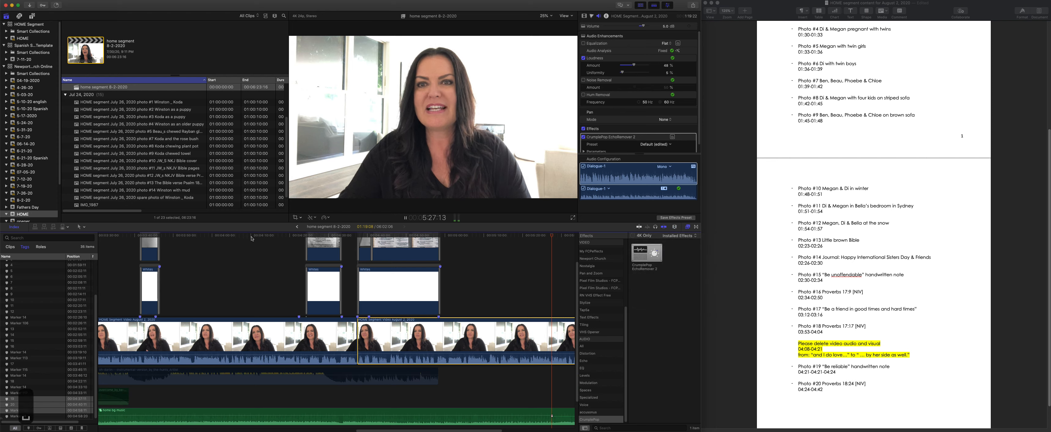
key(space)
click(253, 236)
key(space)
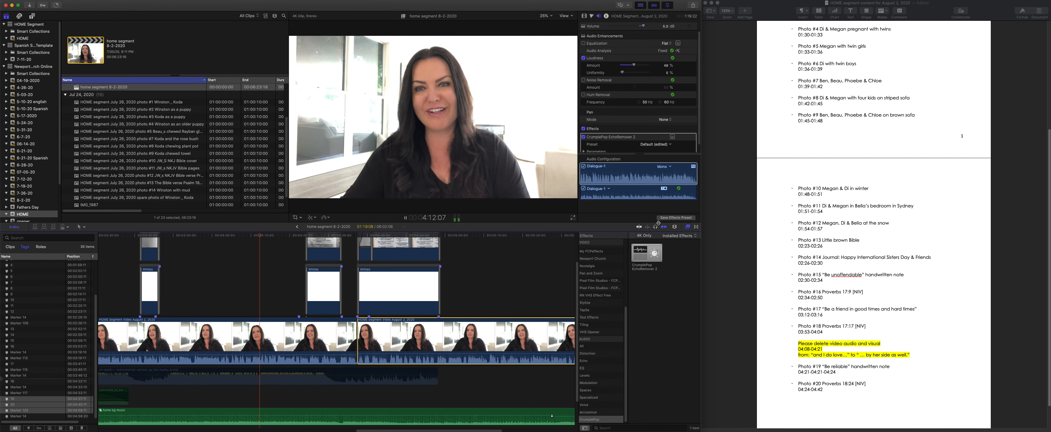
key(space)
- Hide the Effects browser and look over the whole segment, from the photo layers down to the music tracks
key(super+5)
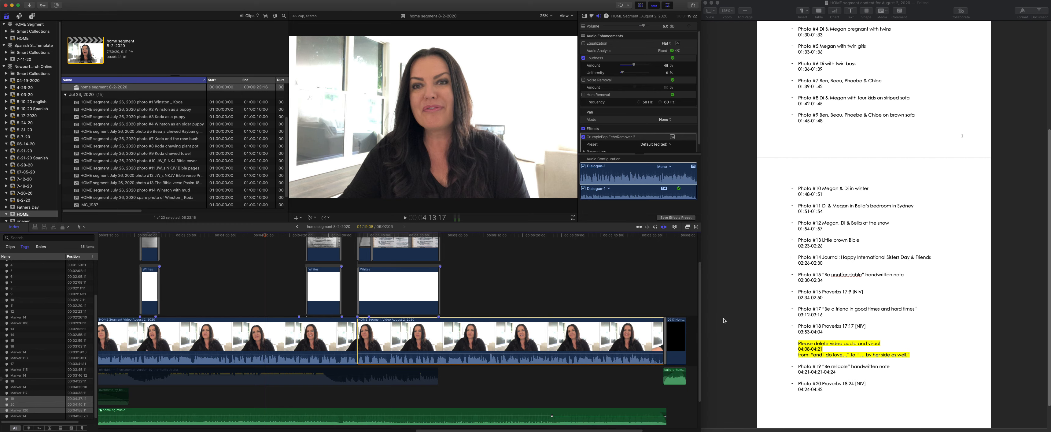
key(super+minus)
key(super+minus)
key(super+minus)
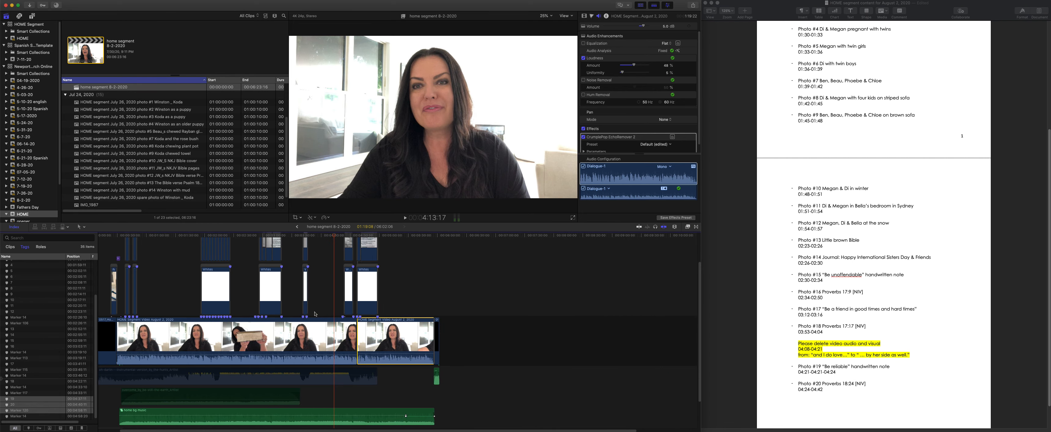
scroll(314, 313, up, 3)
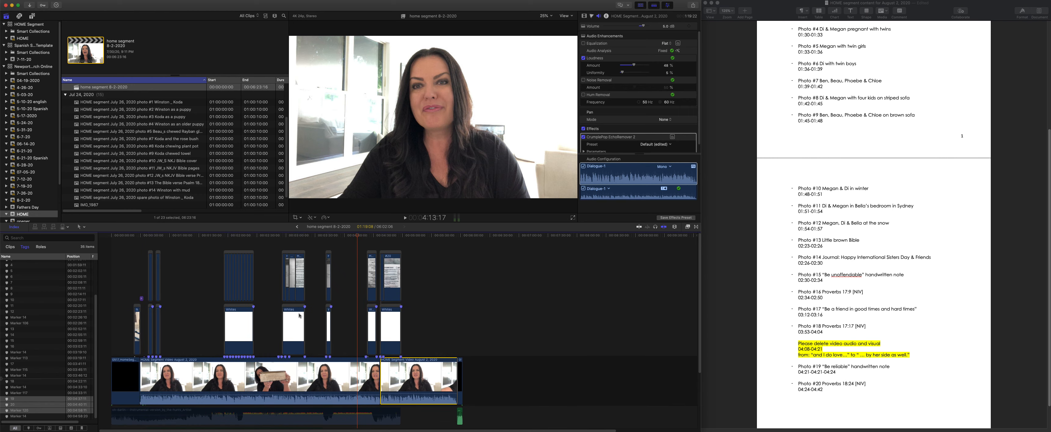
scroll(224, 323, down, 5)
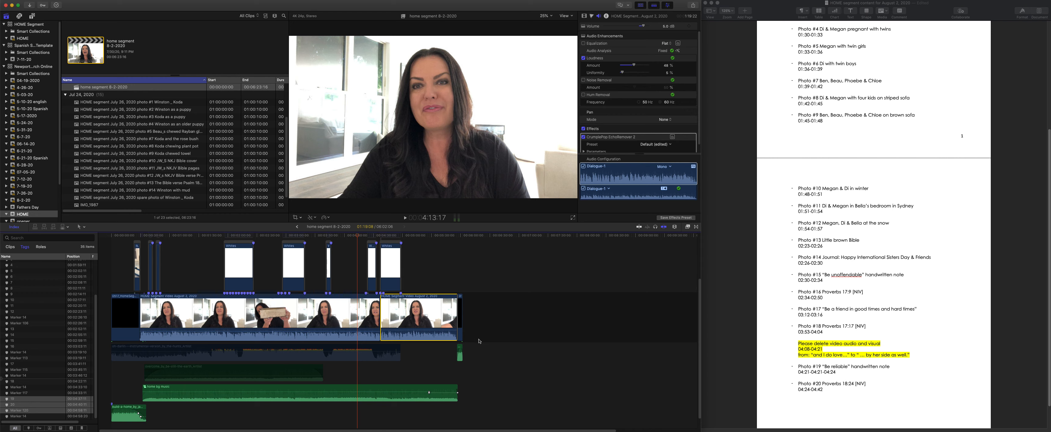
scroll(400, 344, down, 1)
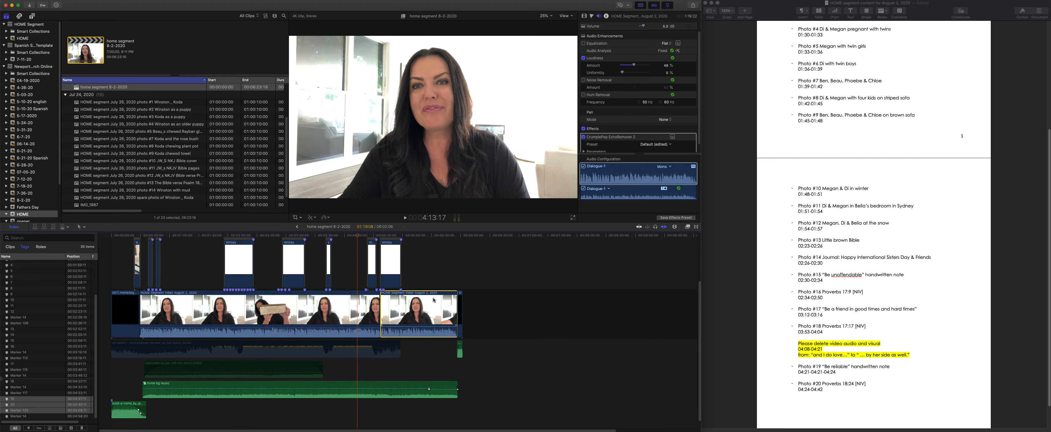
scroll(428, 300, up, 5)
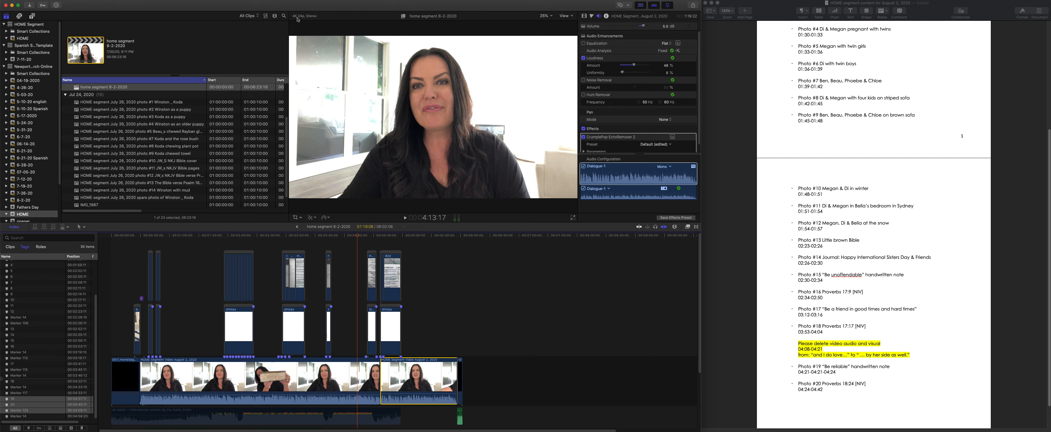
scroll(436, 302, down, 3)
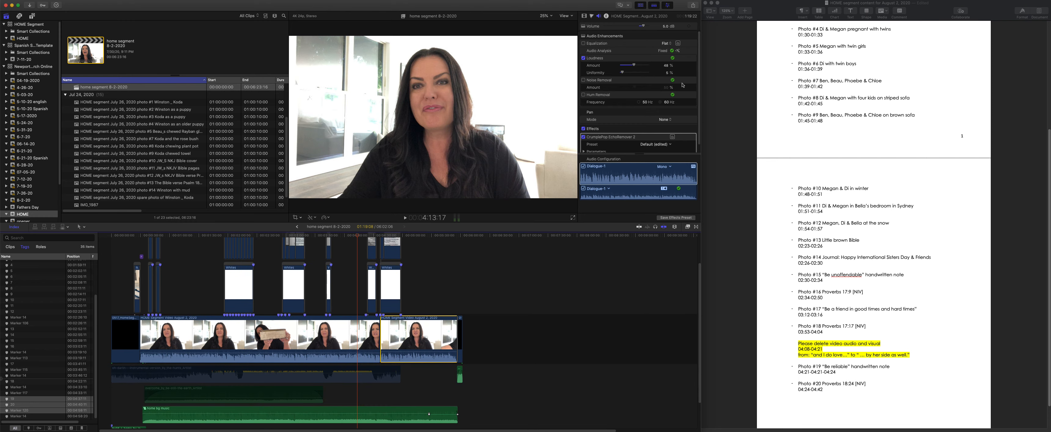
click(532, 277)
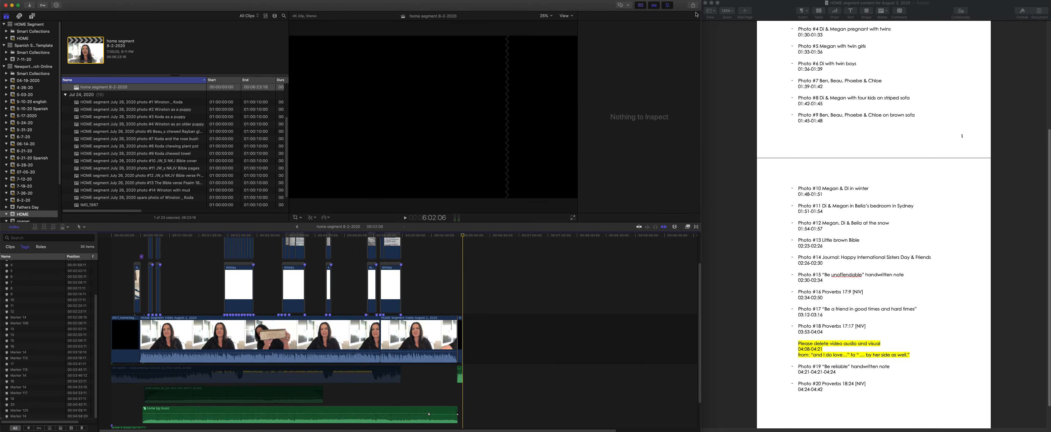
click(694, 5)
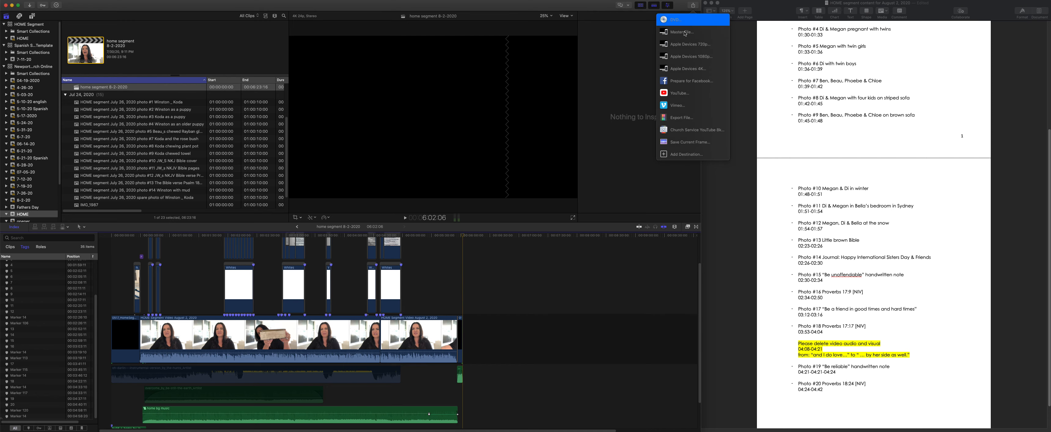
click(711, 69)
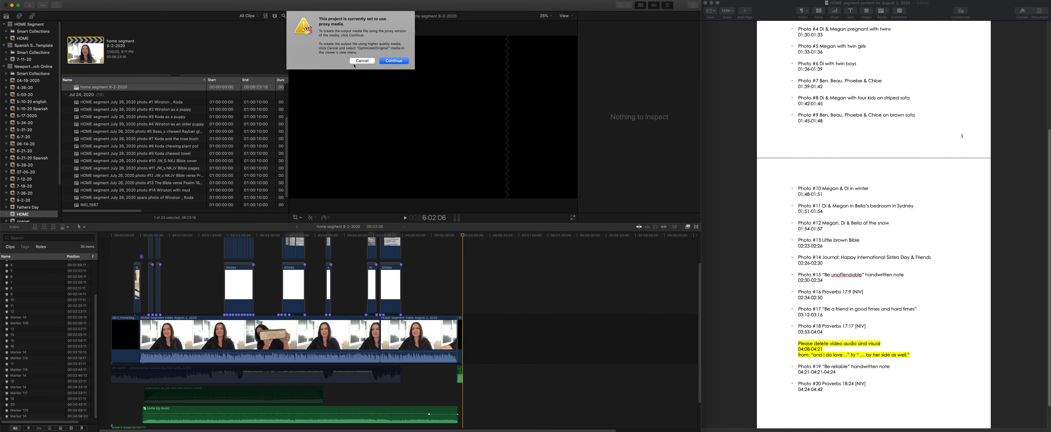
click(362, 60)
- Switch the viewer's media playback to Optimized/Original and return to the start of the segment
click(566, 16)
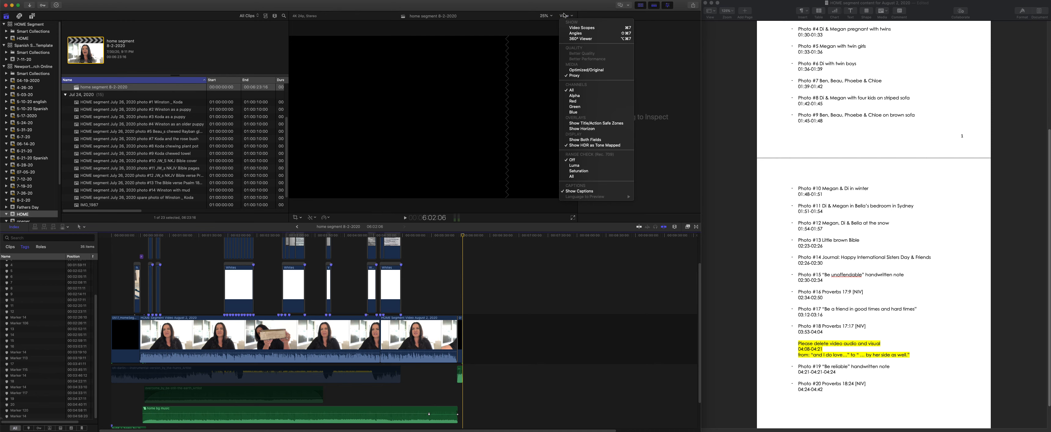
click(587, 70)
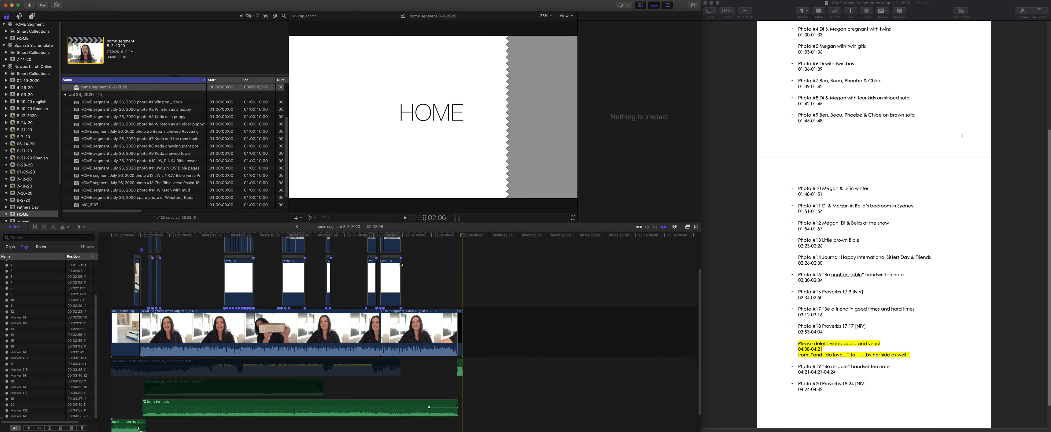
click(114, 235)
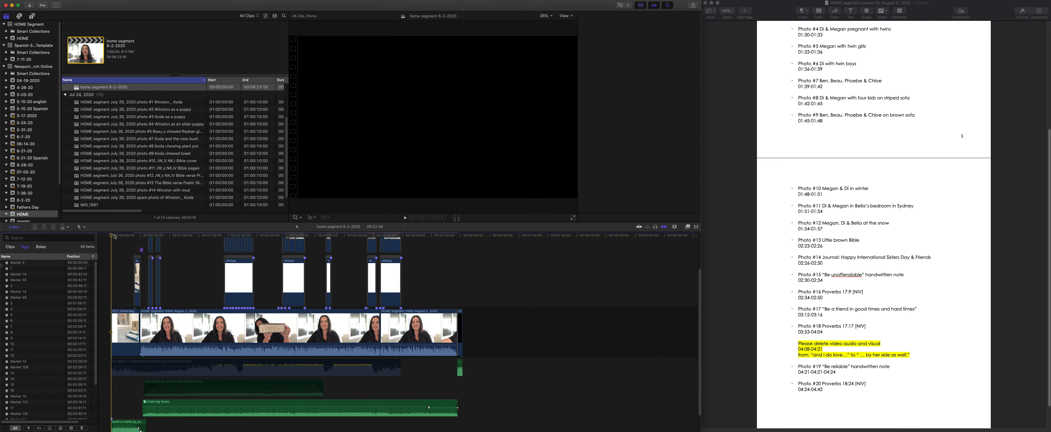
- Extend the HOME caption title above the speaker video so it runs to the end of the second speaker clip
click(470, 252)
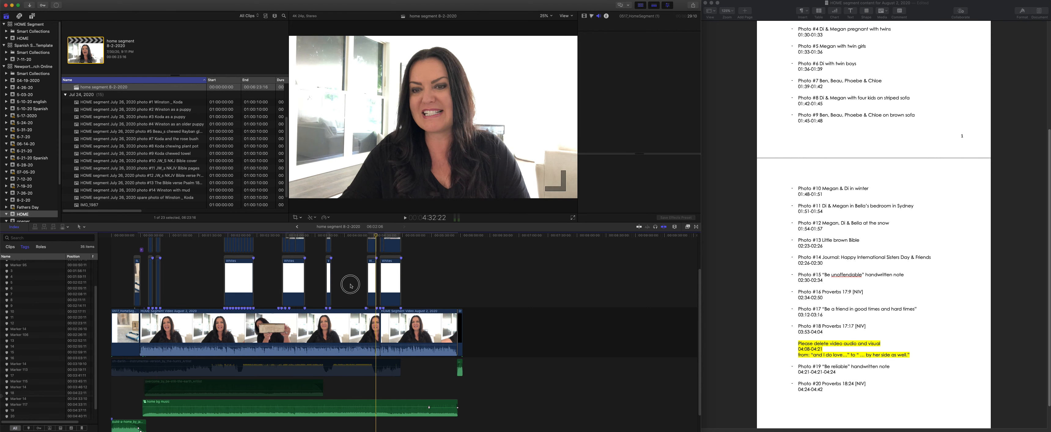
scroll(260, 287, up, 3)
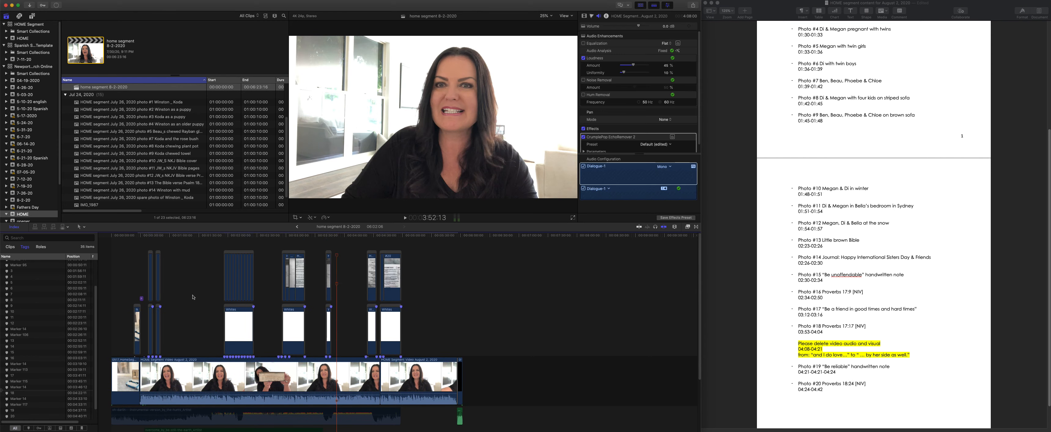
click(142, 299)
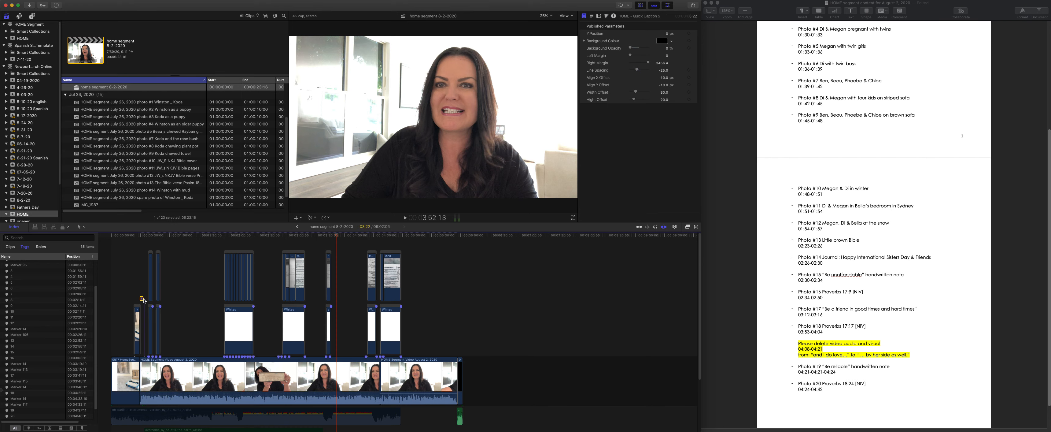
drag(142, 300, 455, 296)
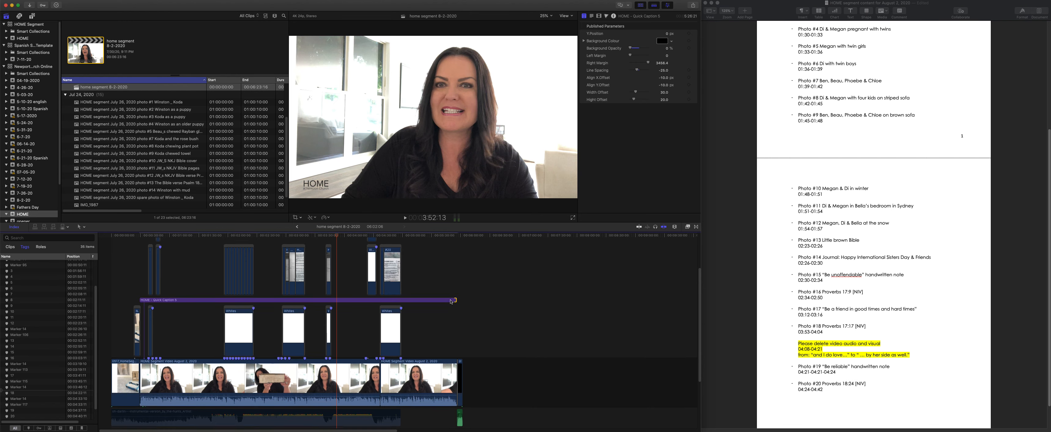
- Try to lift the extended HOME caption title above the stacked photo layers
drag(418, 331, 343, 278)
scroll(329, 332, down, 3)
scroll(375, 276, up, 7)
scroll(379, 312, up, 2)
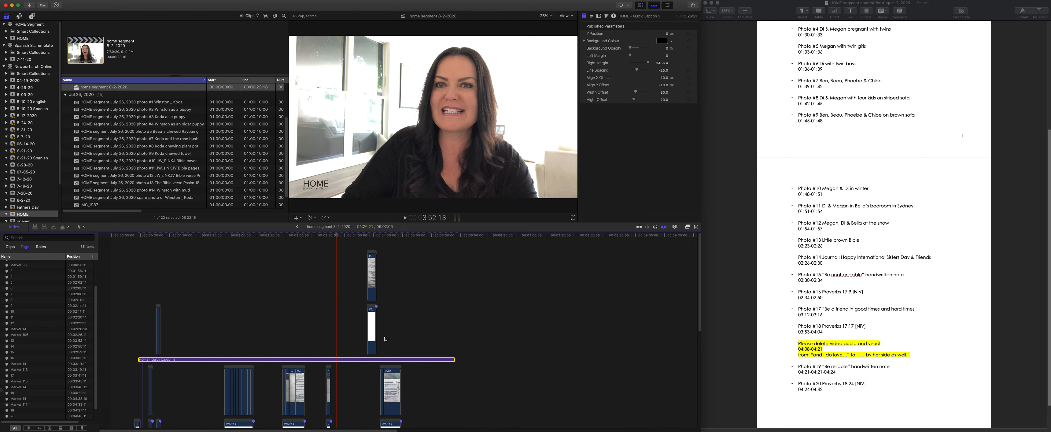
drag(374, 362, 372, 261)
scroll(370, 293, down, 5)
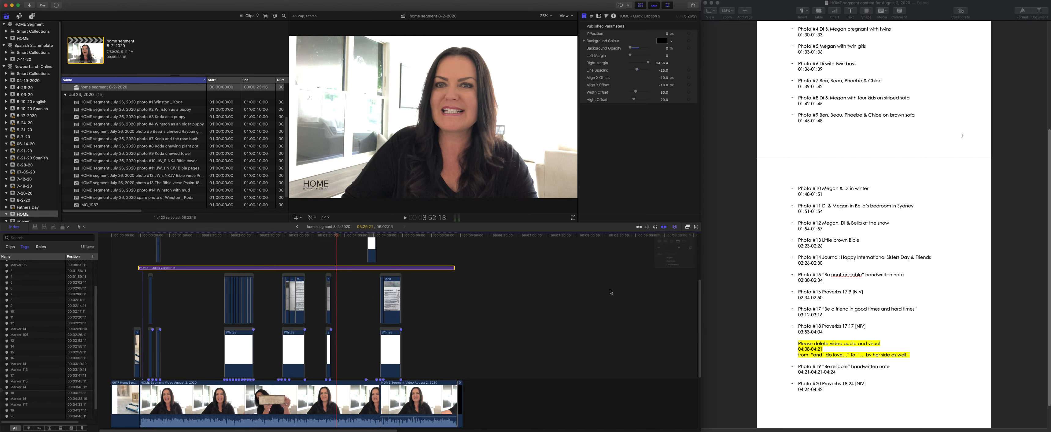
- Reduce the timeline clip height slightly, place the HOME caption title above all photo layers and check it over the Proverbs photo
click(672, 270)
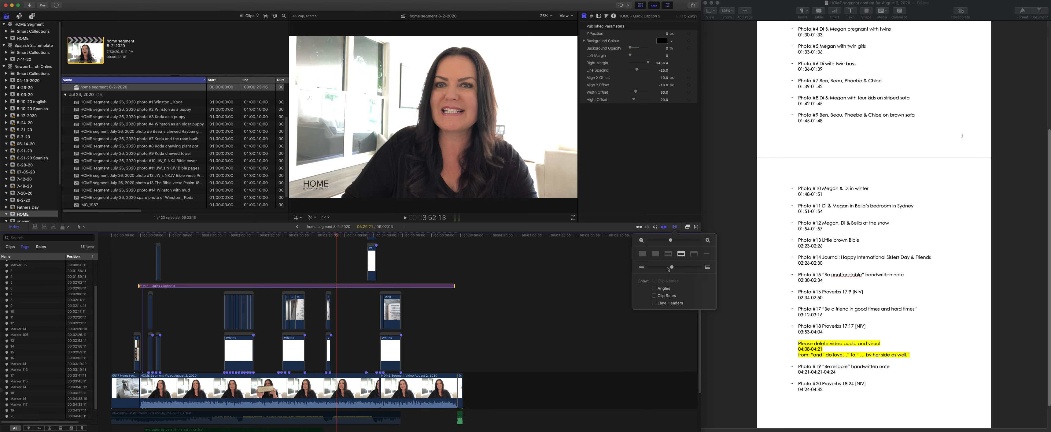
drag(668, 268, 666, 267)
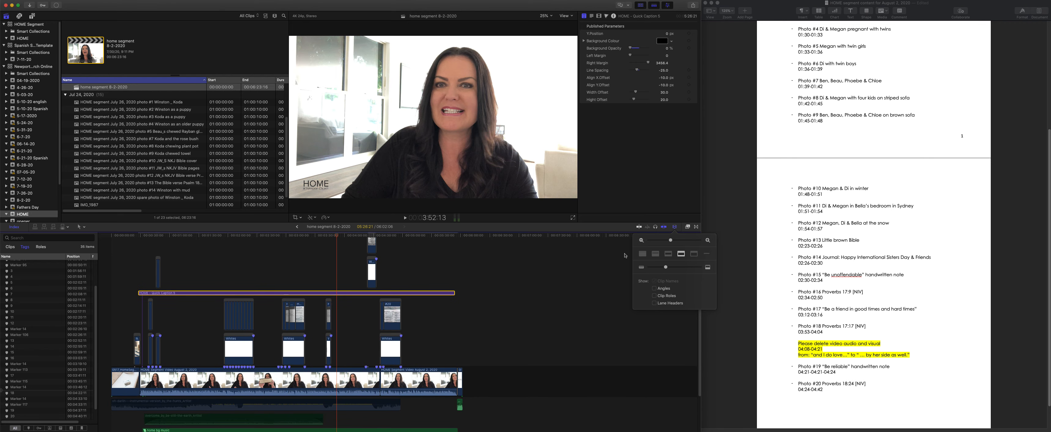
scroll(365, 297, up, 3)
drag(355, 323, 356, 245)
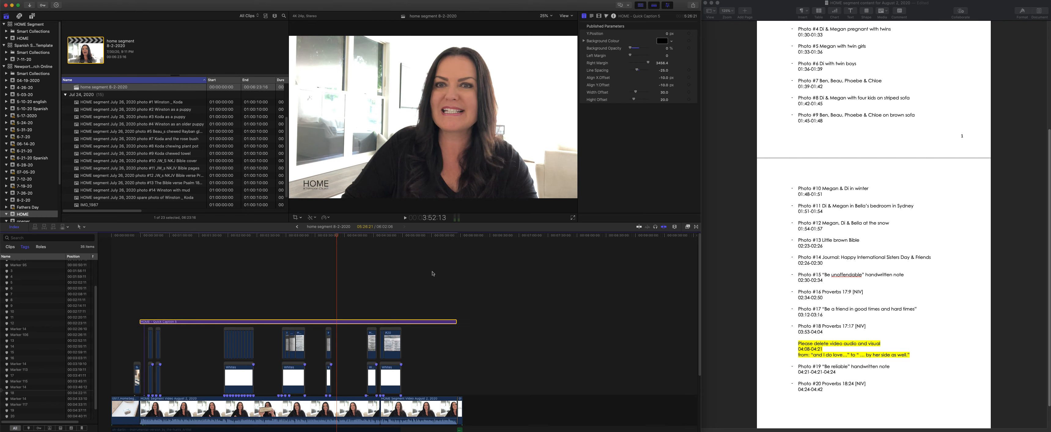
click(394, 237)
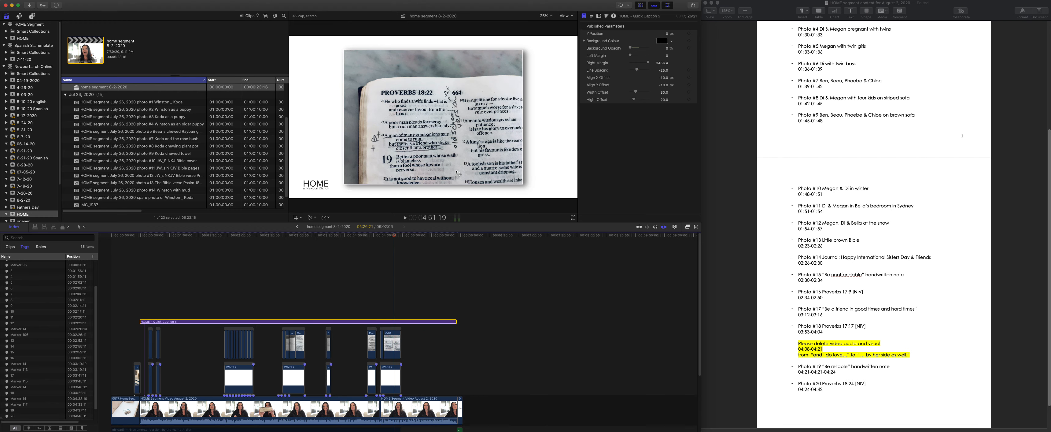
scroll(475, 302, down, 3)
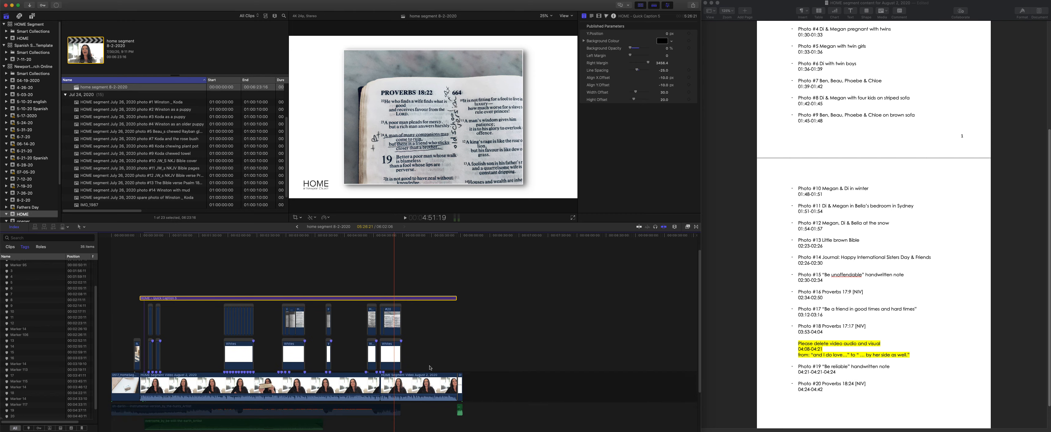
- Zoom in on the end of the speaker video and play it through the fade into the HOME outro
click(455, 245)
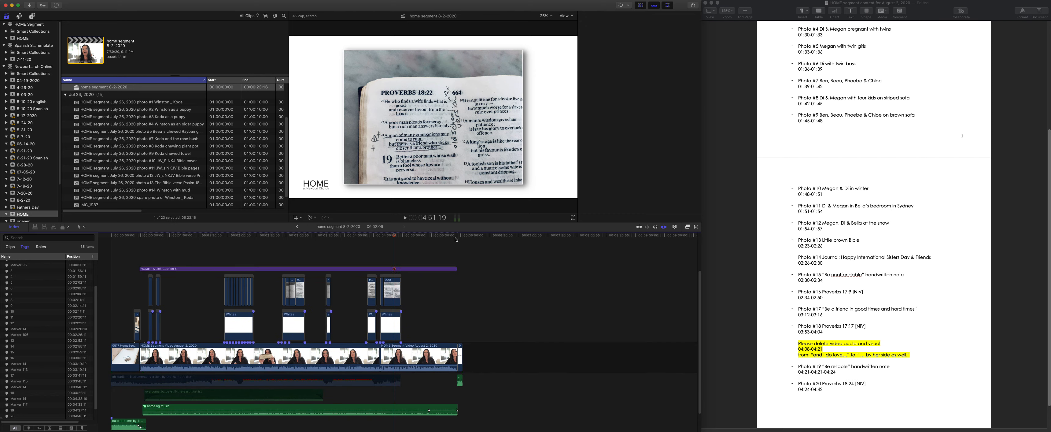
key(space)
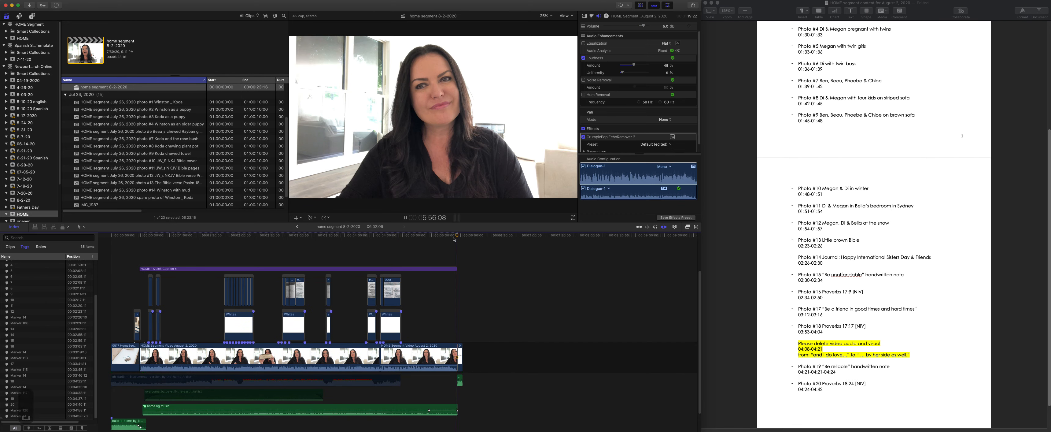
key(super+equal)
key(super+equal)
key(super+equal)
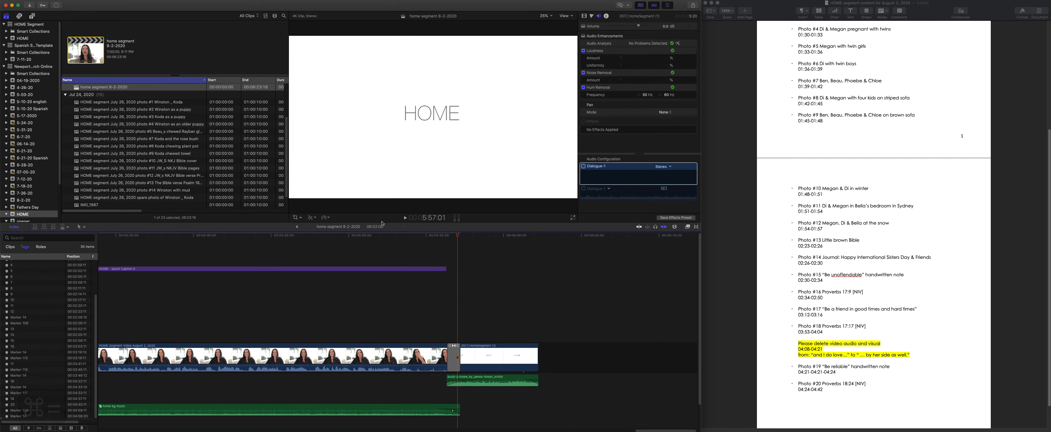
click(360, 235)
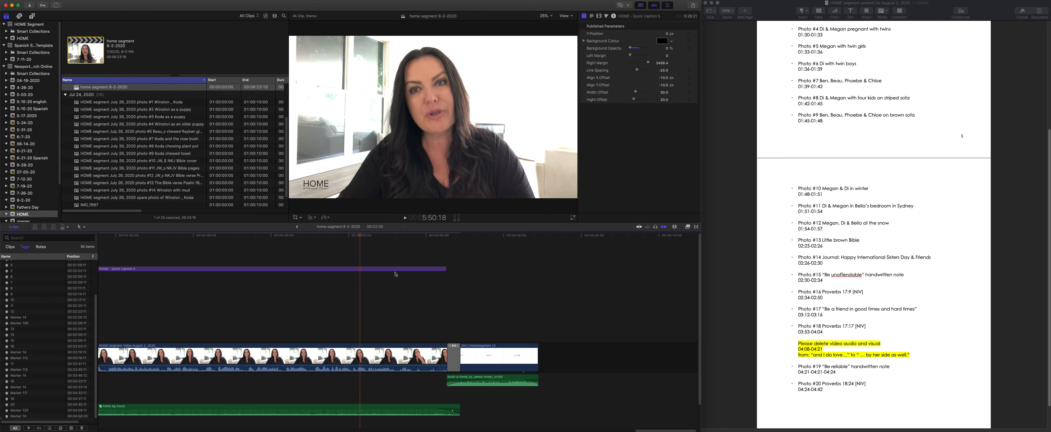
key(space)
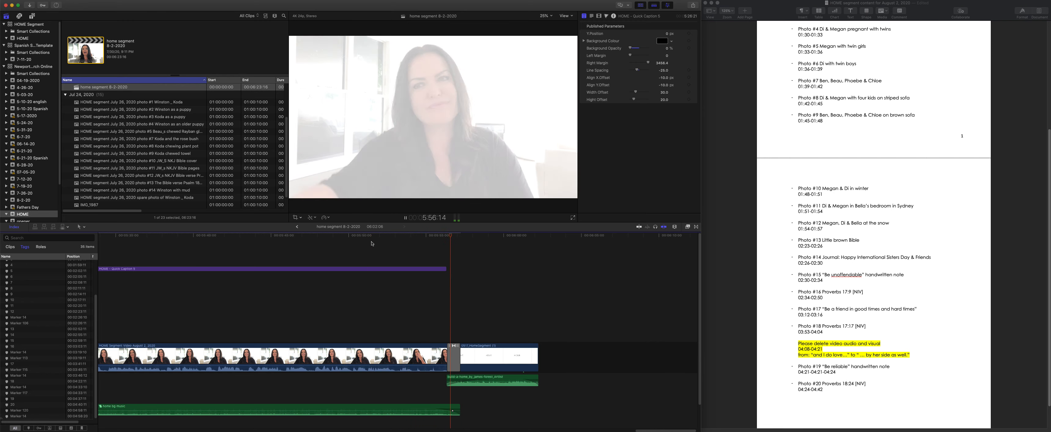
key(space)
- Trim the end of the second speaker clip back to about 5:55:07 so the fade to the outro starts sooner
click(429, 238)
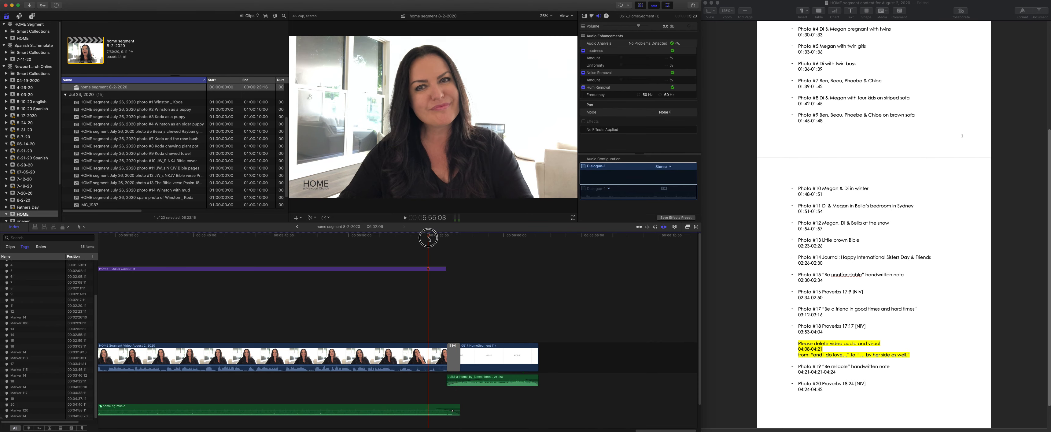
mouse_move(428, 239)
mouse_down()
mouse_move(411, 239)
mouse_move(430, 240)
mouse_up()
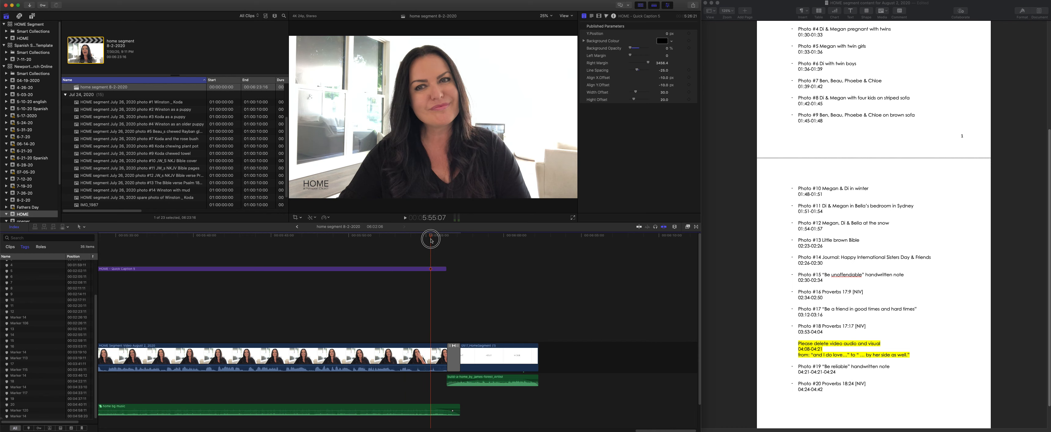
drag(457, 346, 433, 347)
click(430, 345)
- Play the shortened ending and trim the end of the HOME caption title back to the fade transition
click(405, 240)
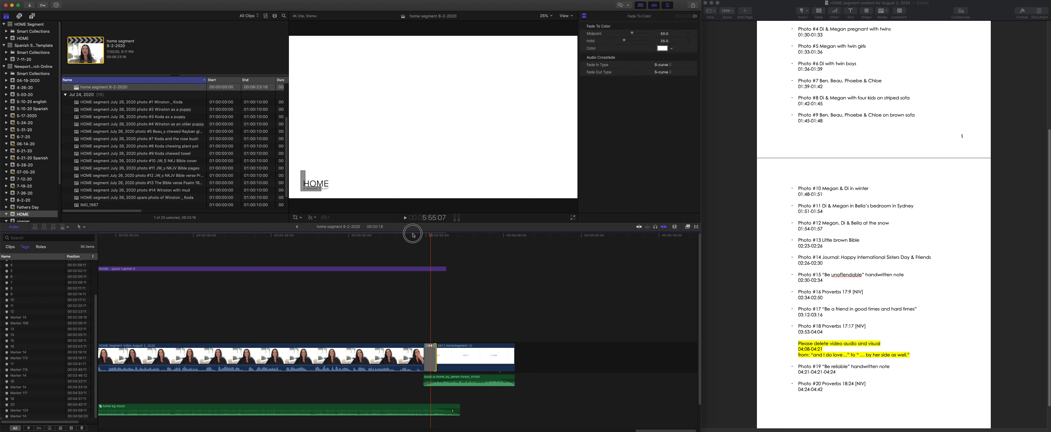
key(space)
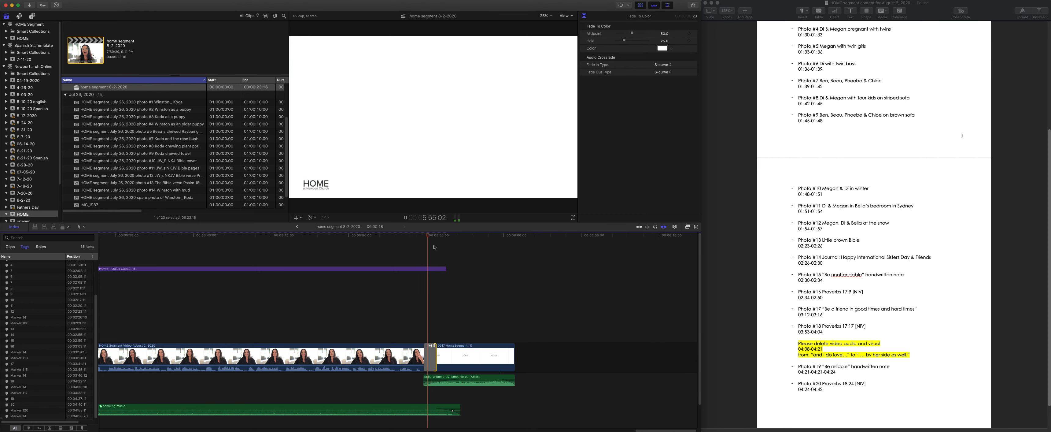
key(space)
drag(446, 270, 428, 273)
- Play the beginning of the first speaker clip and trim a short piece off its start
drag(610, 430, 129, 417)
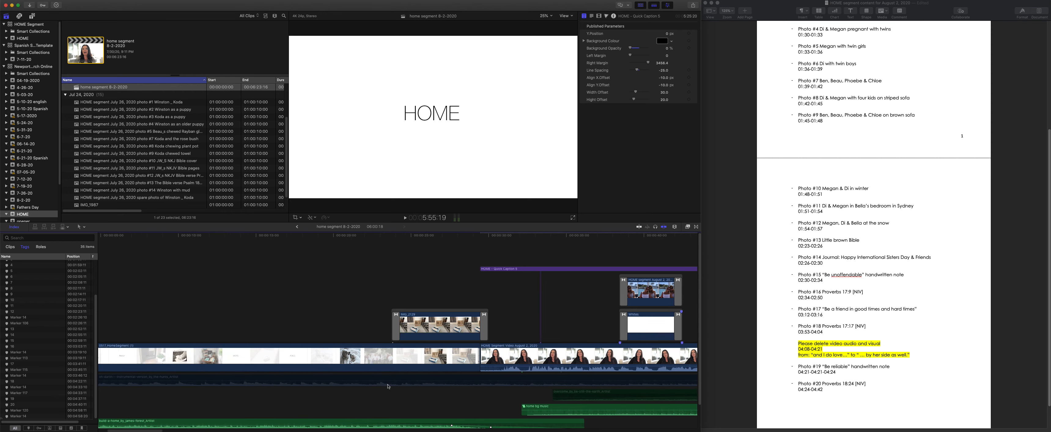
click(479, 237)
key(space)
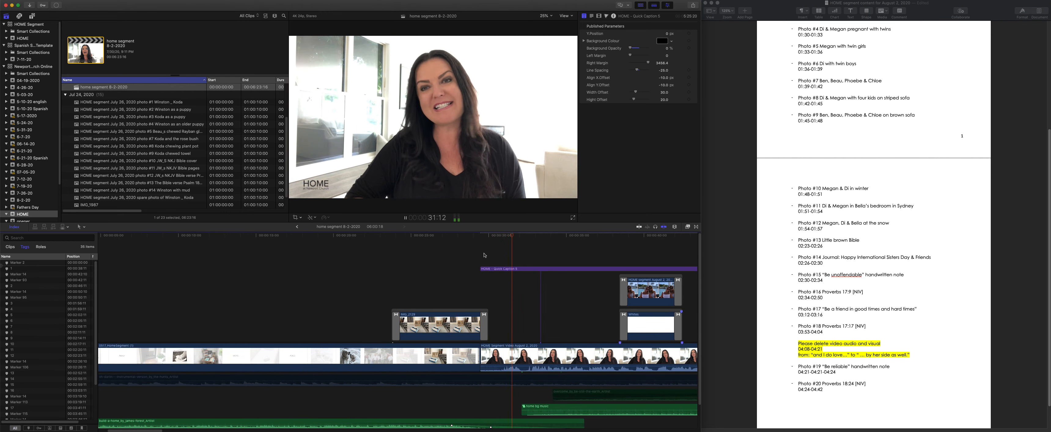
key(space)
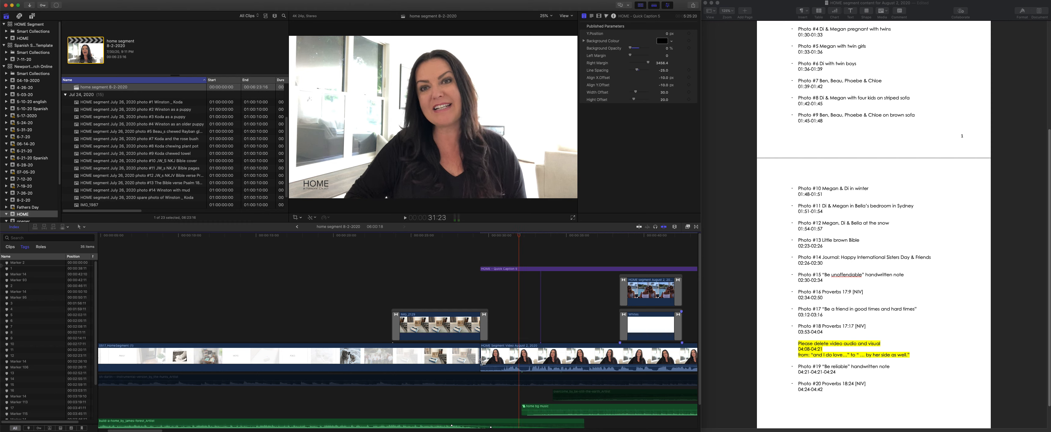
drag(483, 359, 498, 359)
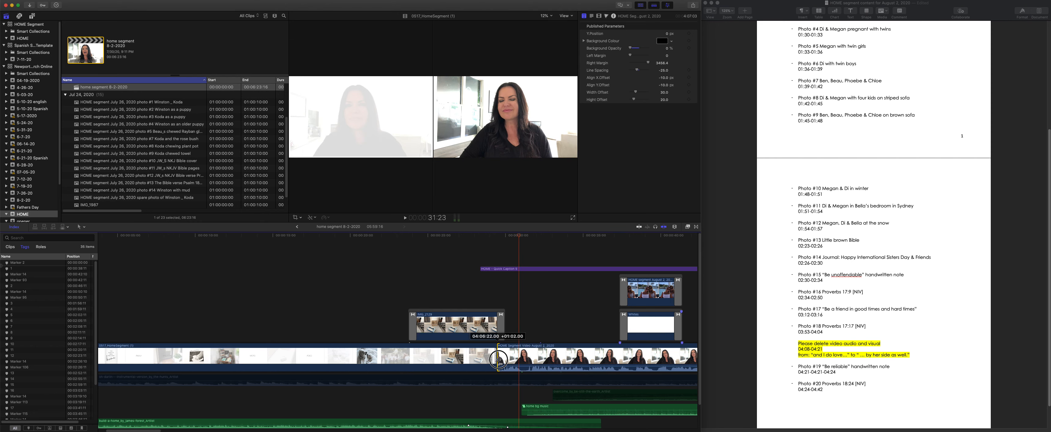
- Replay the transition into the first speaker clip and trim the HOME caption title's start to match the clip's start
click(484, 235)
key(space)
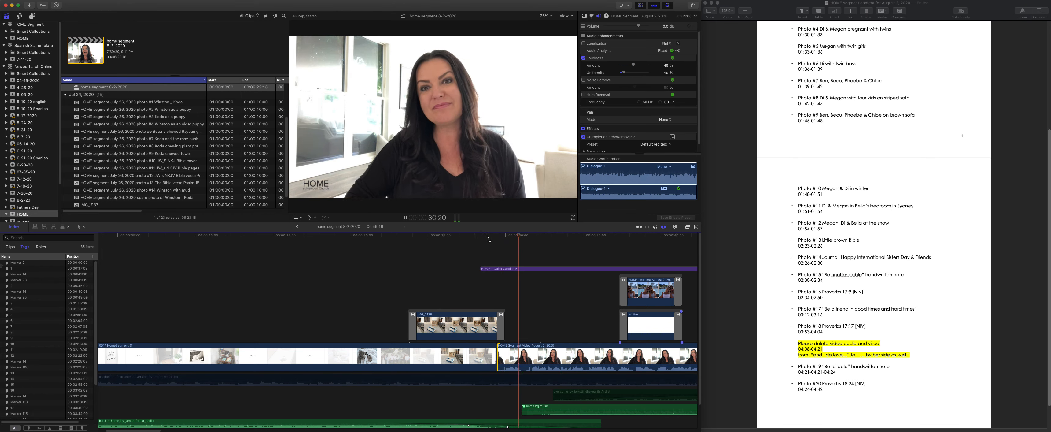
key(space)
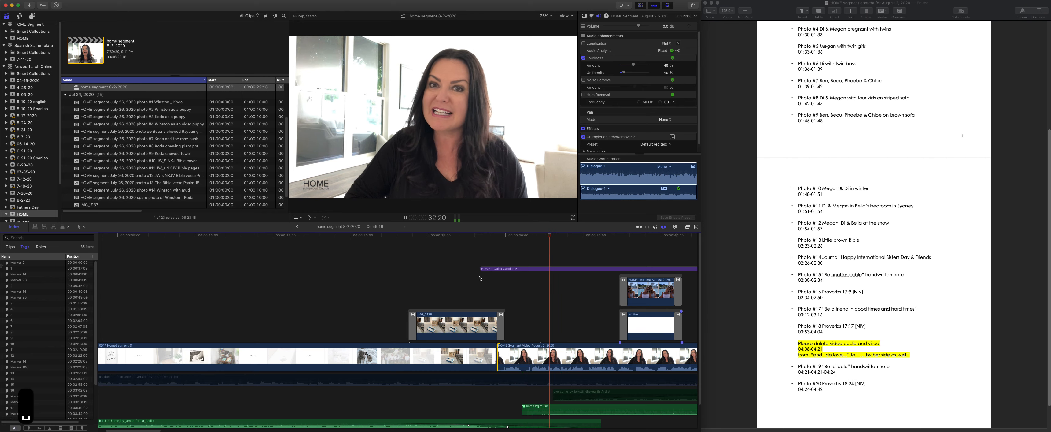
drag(480, 269, 497, 268)
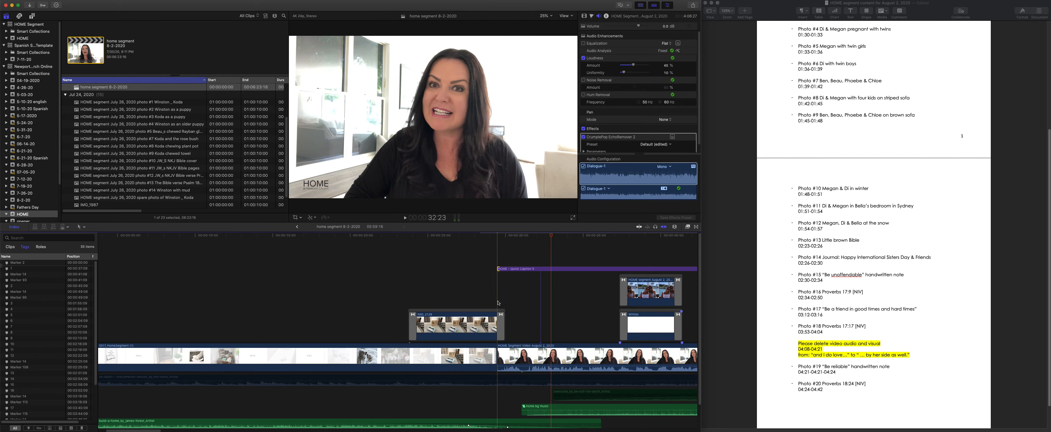
scroll(474, 315, right, 10)
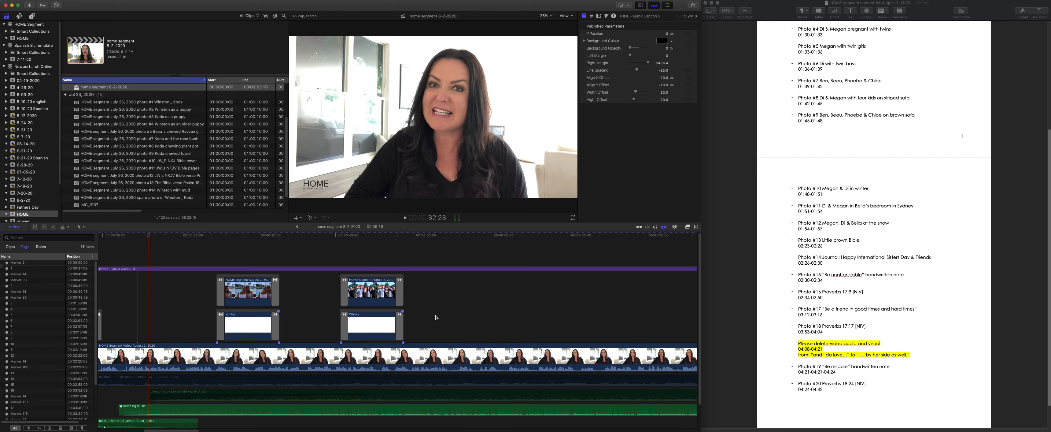
scroll(249, 302, right, 8)
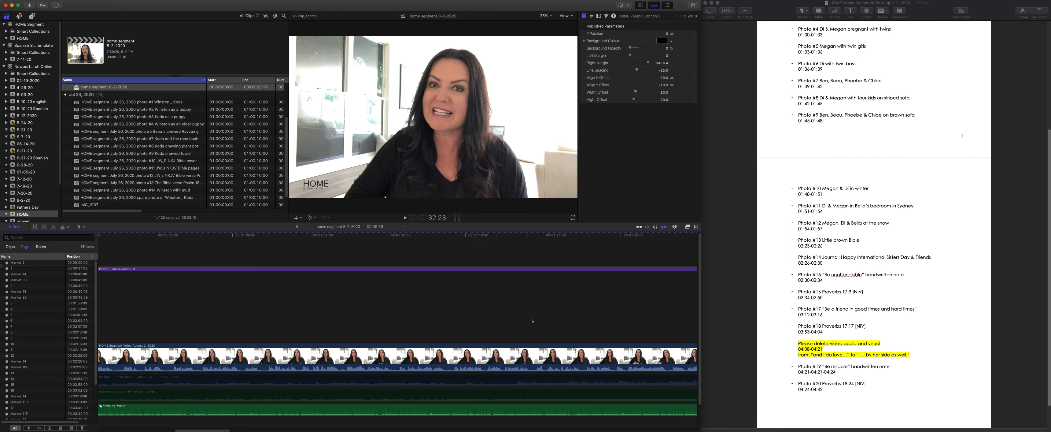
- Trim the end of the home bg music clip back to match the end of the HOME caption title
drag(214, 427, 617, 427)
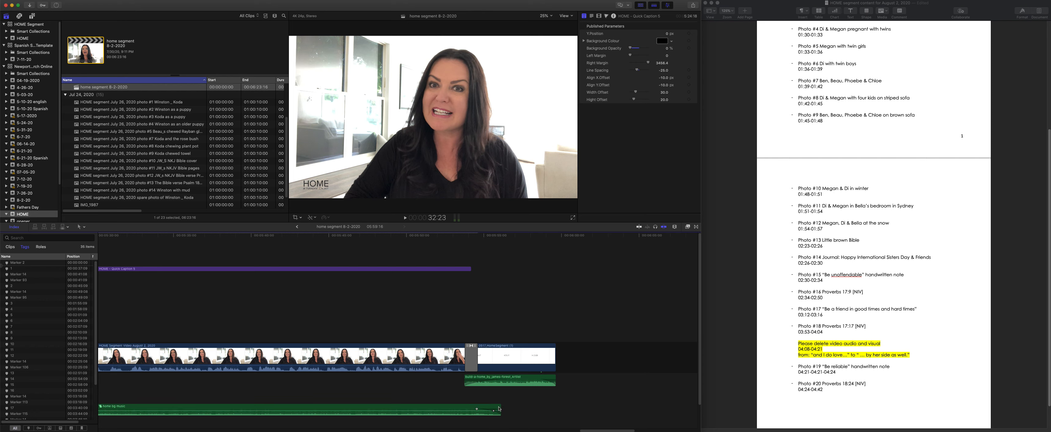
drag(500, 408, 471, 413)
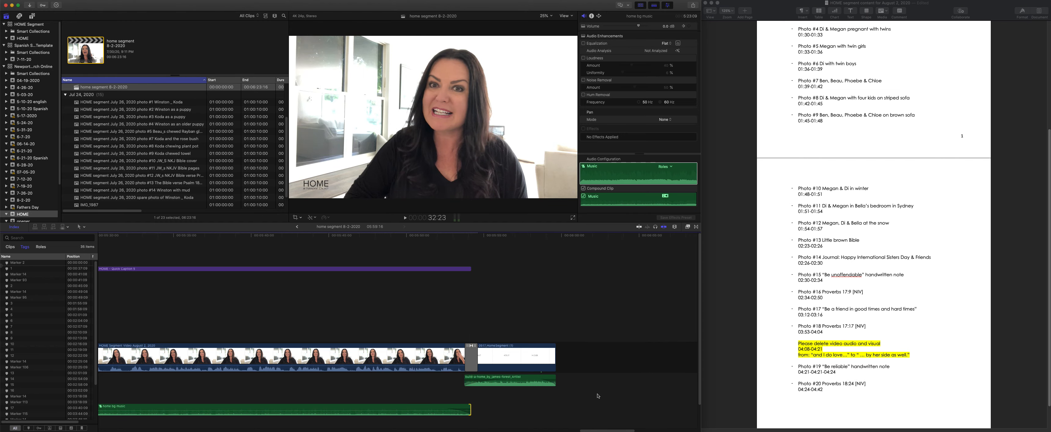
scroll(602, 428, down, 2)
drag(602, 428, 117, 419)
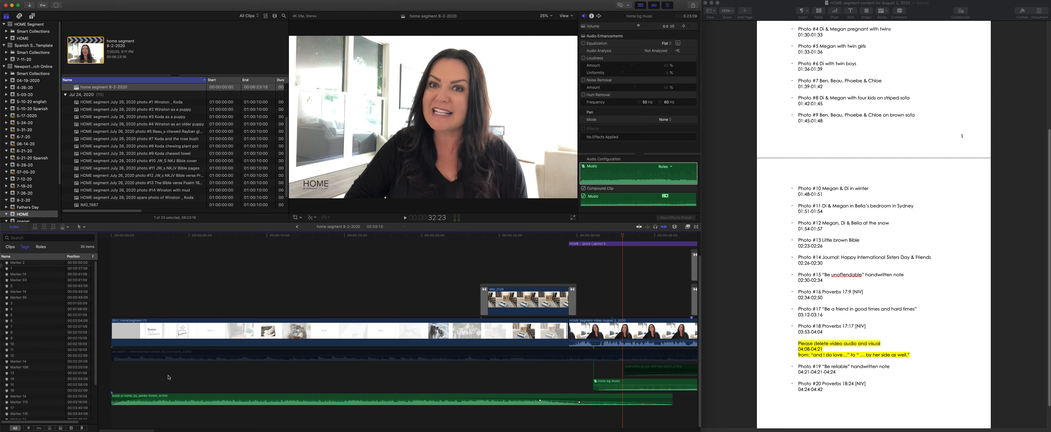
scroll(226, 357, up, 2)
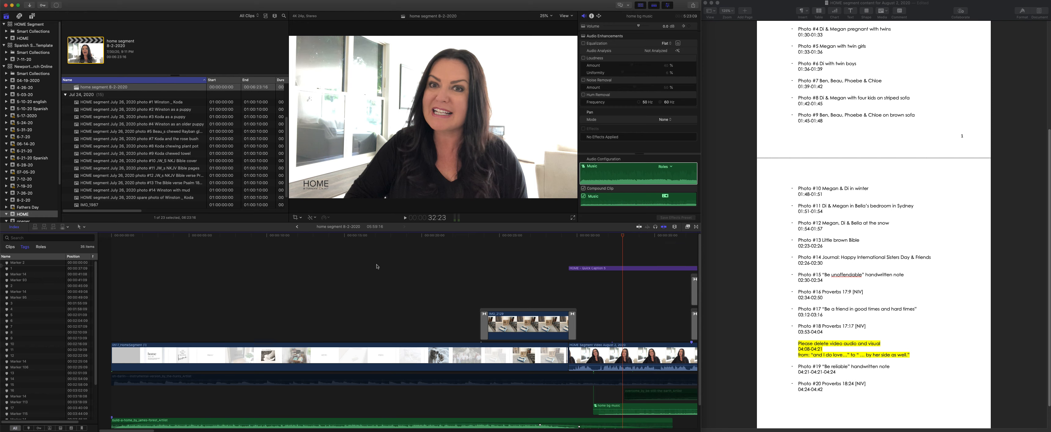
- Set up an Apple Devices 4K export using the H.264 Faster Encode codec, exclude chapter markers, and review the export roles
click(692, 5)
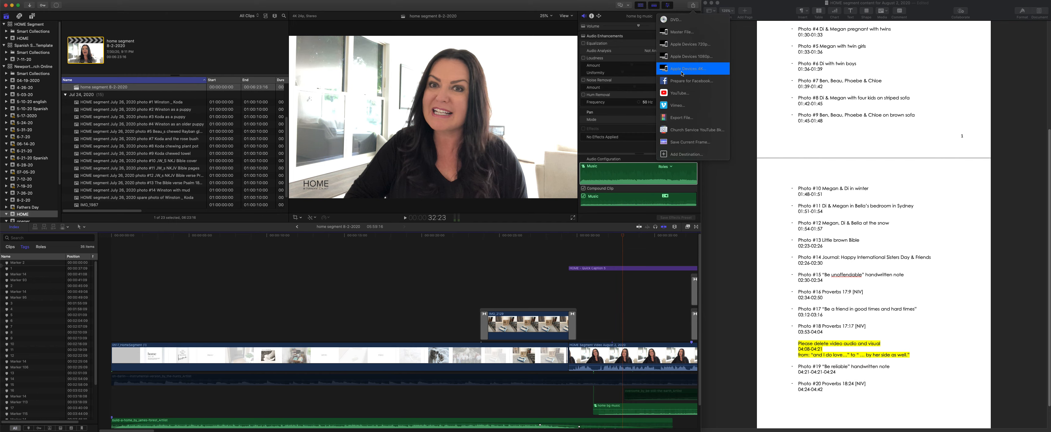
click(682, 69)
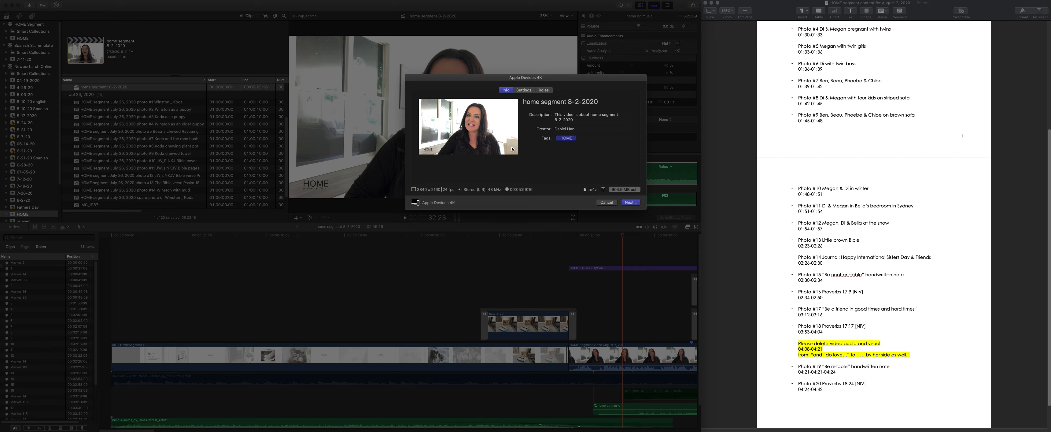
click(522, 90)
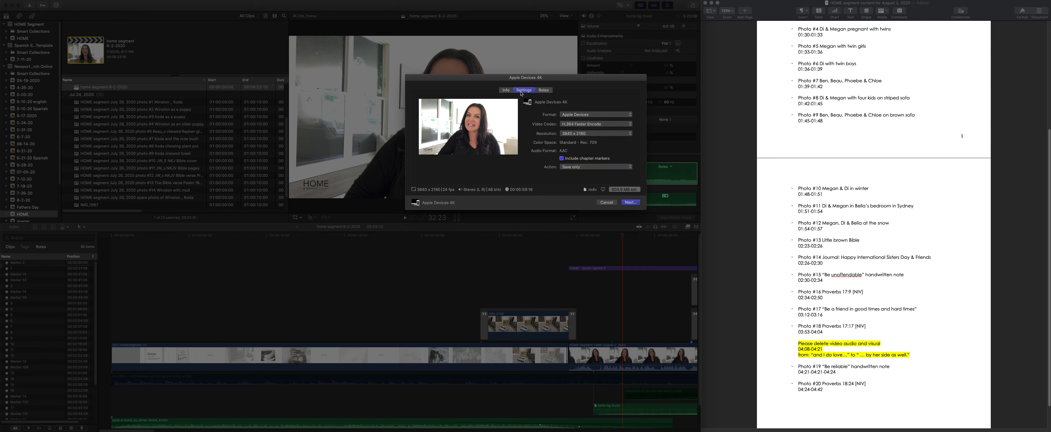
click(585, 125)
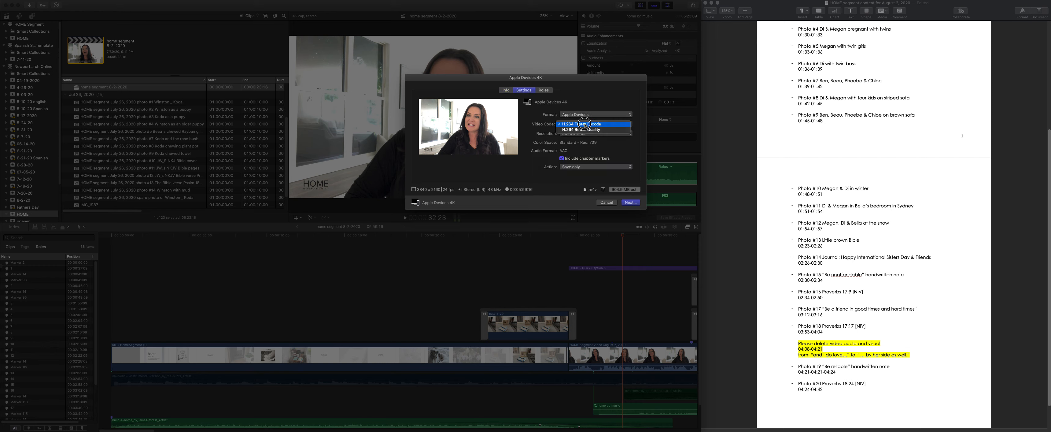
click(586, 123)
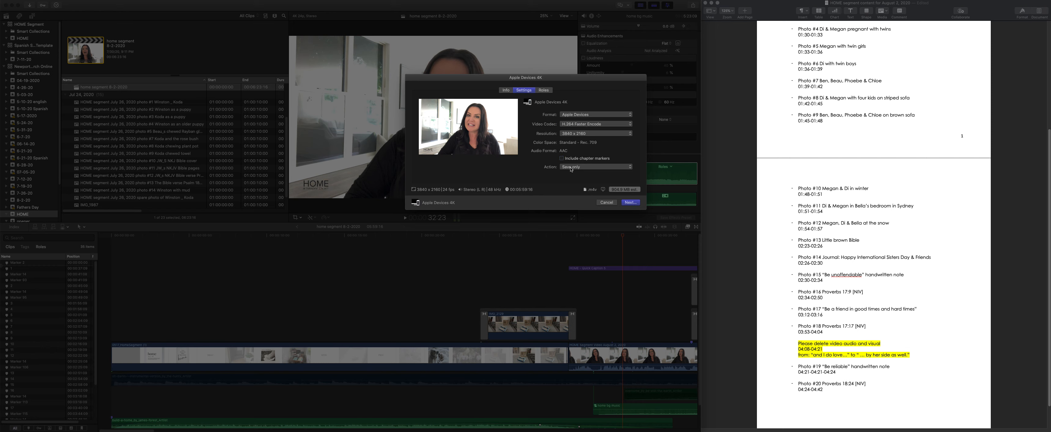
click(544, 90)
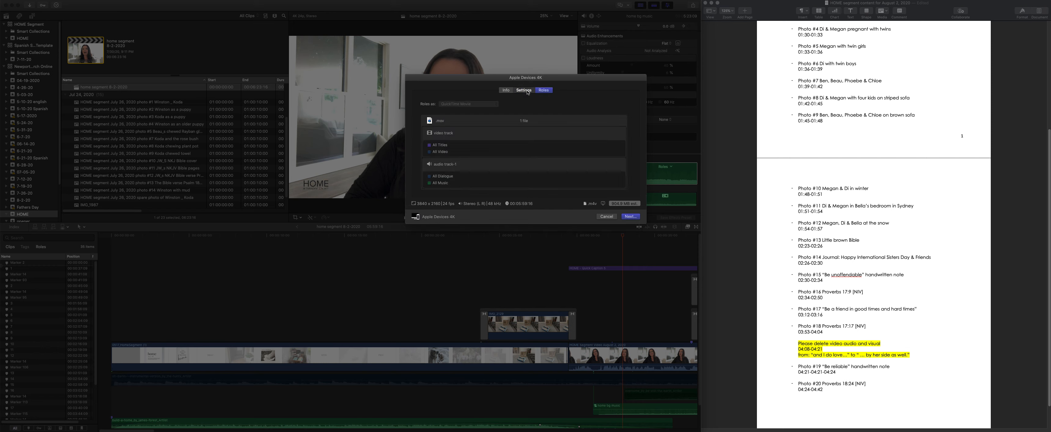
click(524, 90)
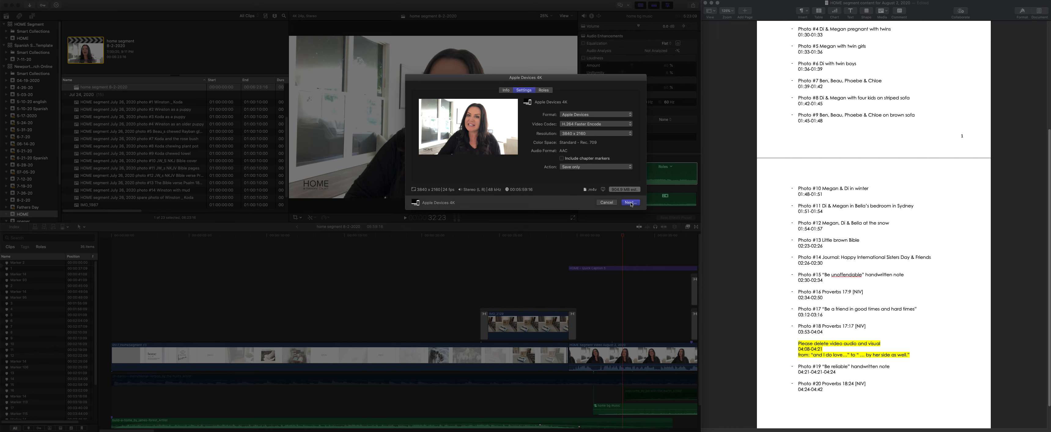